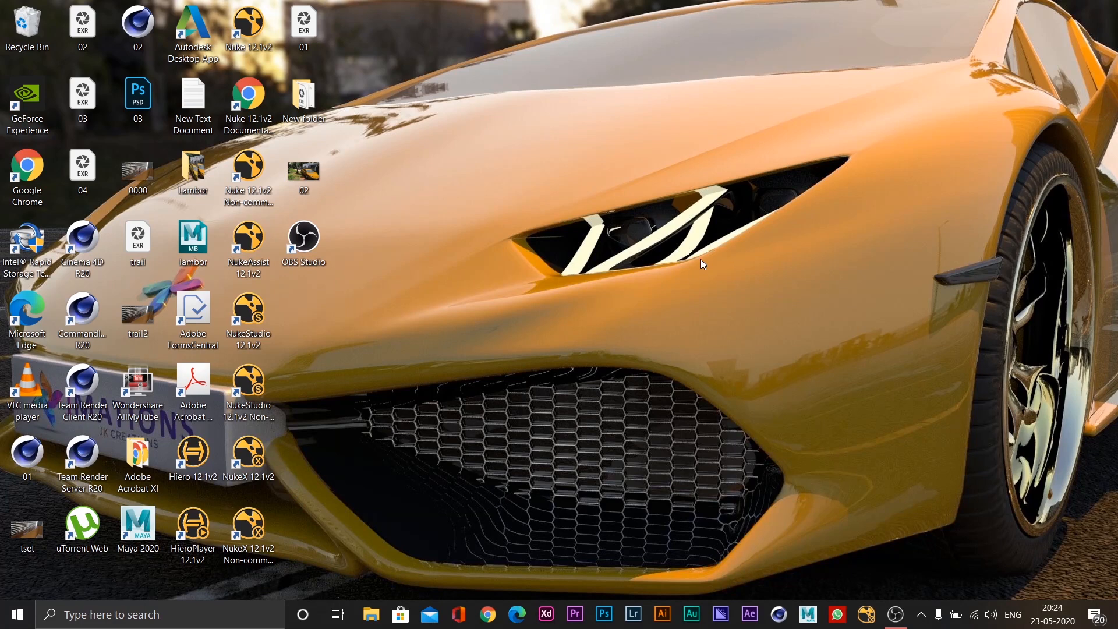
right_click(701, 260)
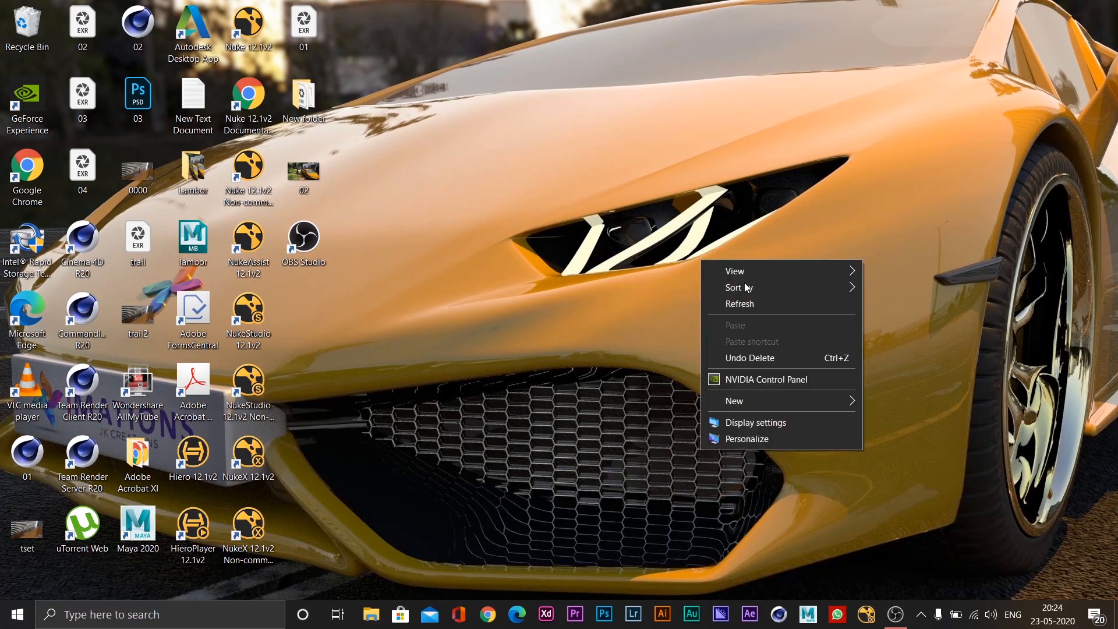
click(826, 303)
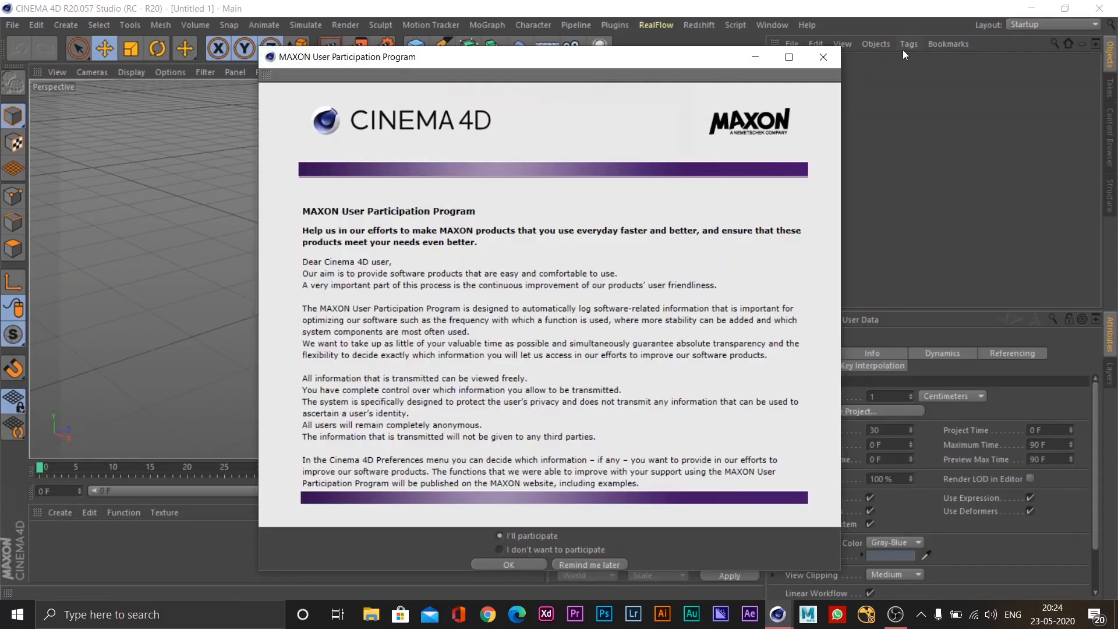
Step: Dismiss the MAXON User Participation Program window in Cinema 4D and check the empty scene
click(825, 56)
alt+drag(536, 319, 596, 248)
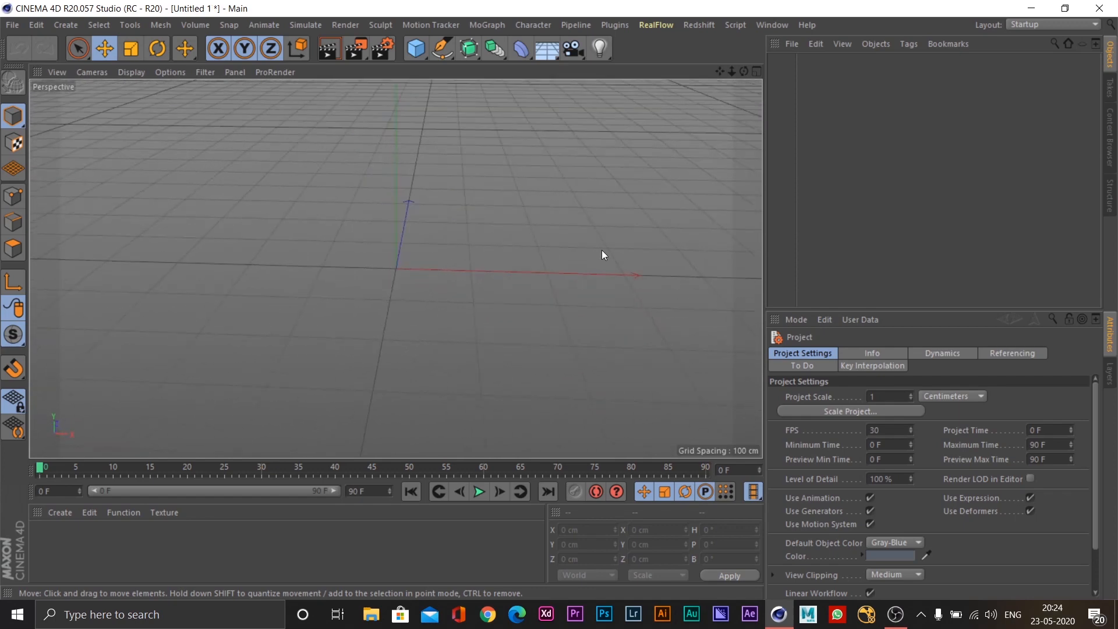
alt+drag(491, 242, 433, 241)
alt+drag(501, 244, 363, 189)
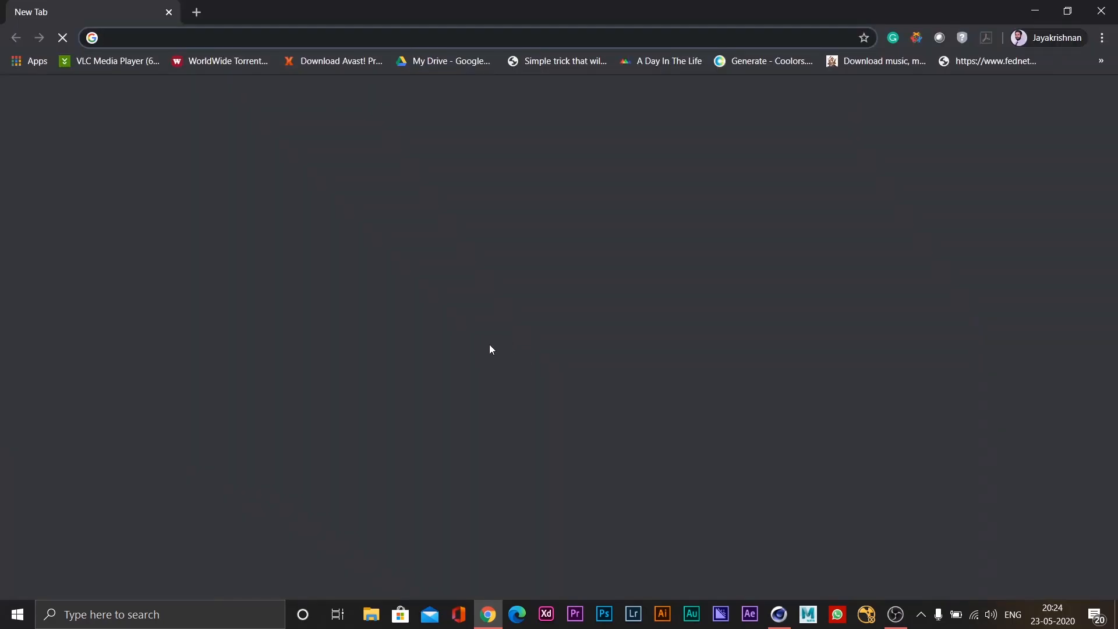
Step: Search the web for "mixamo animation" in Chrome and open the Mixamo website
text(mixamo)
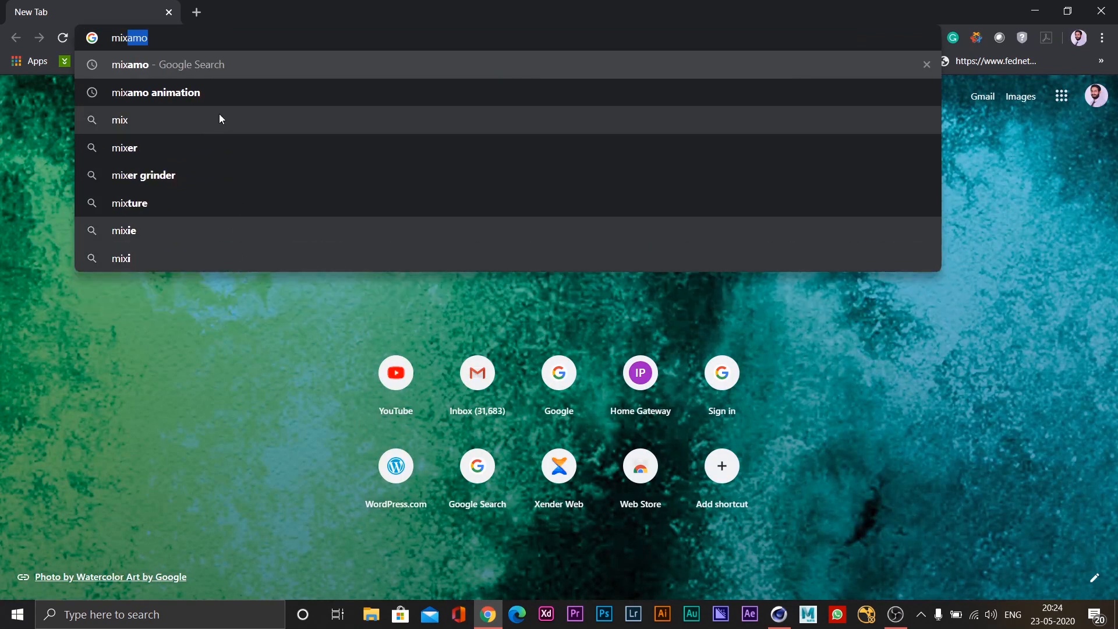
click(245, 93)
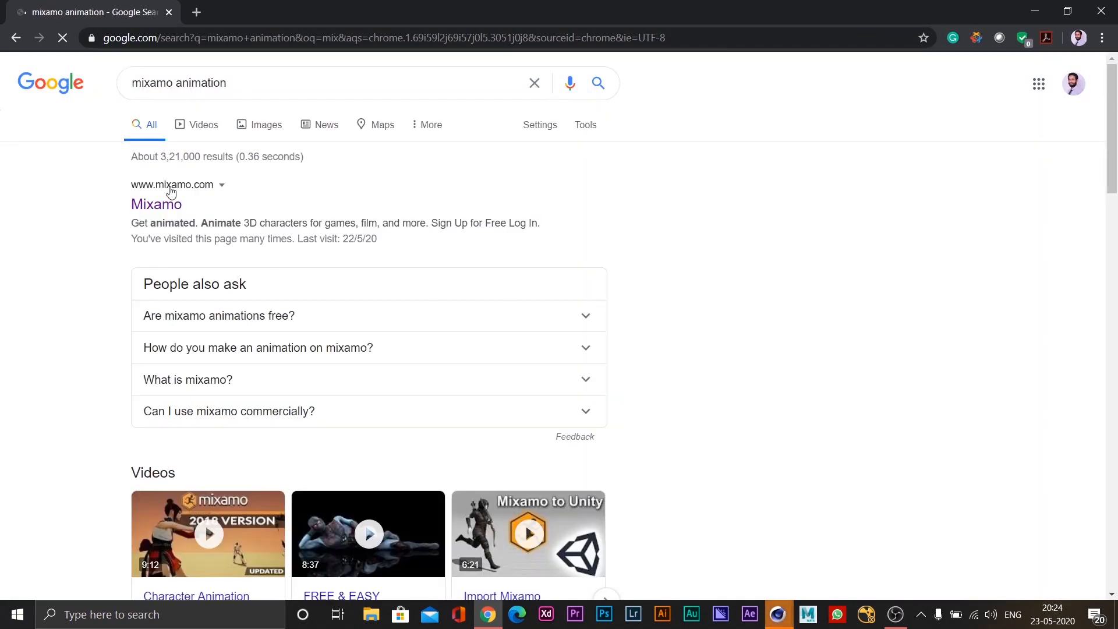
click(168, 204)
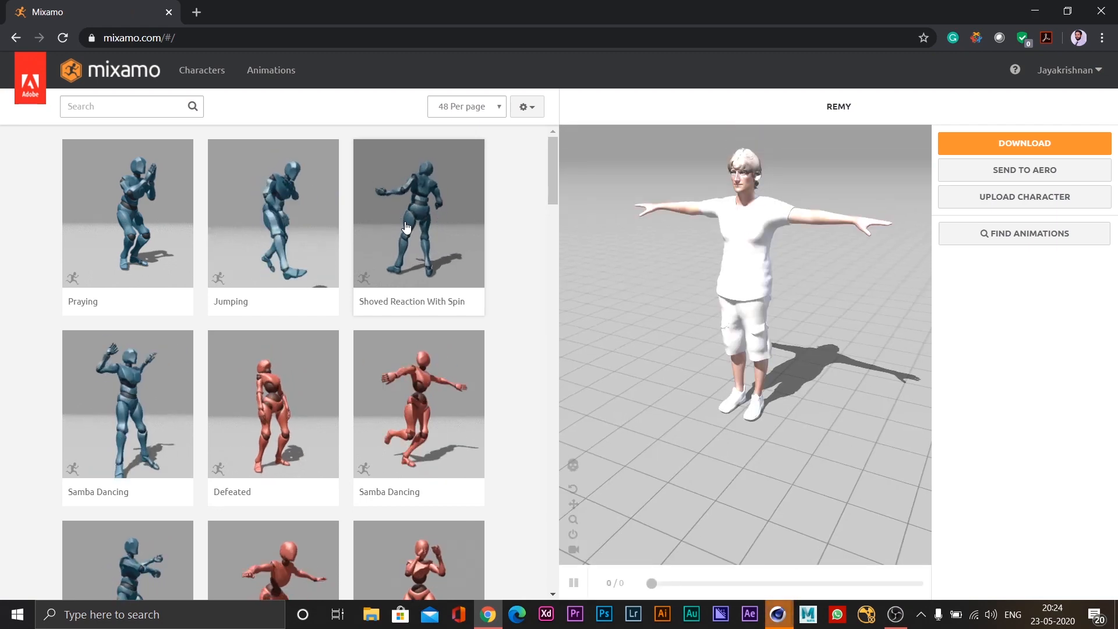
Step: Filter the Mixamo animations by the Dance genre and go to the second page of results
click(123, 106)
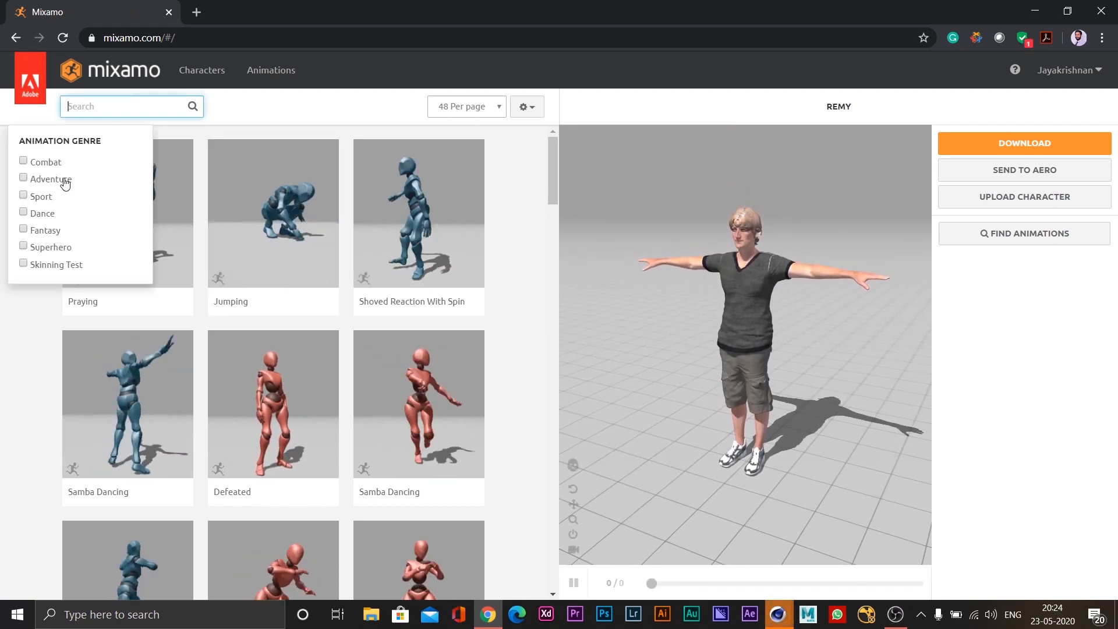
click(23, 213)
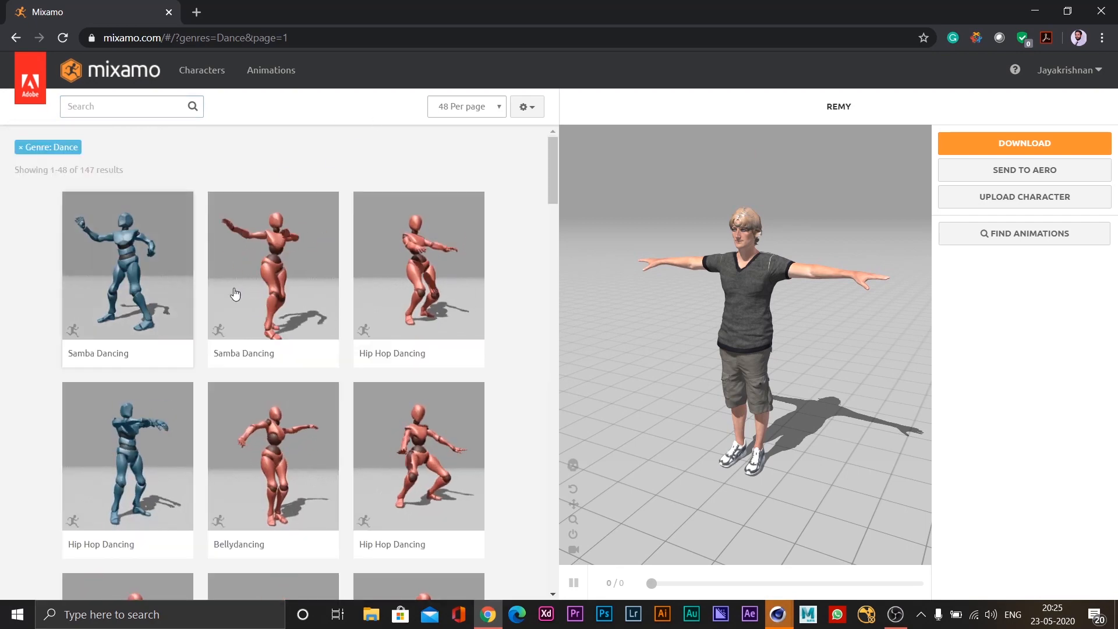
scroll(215, 291, down, 20)
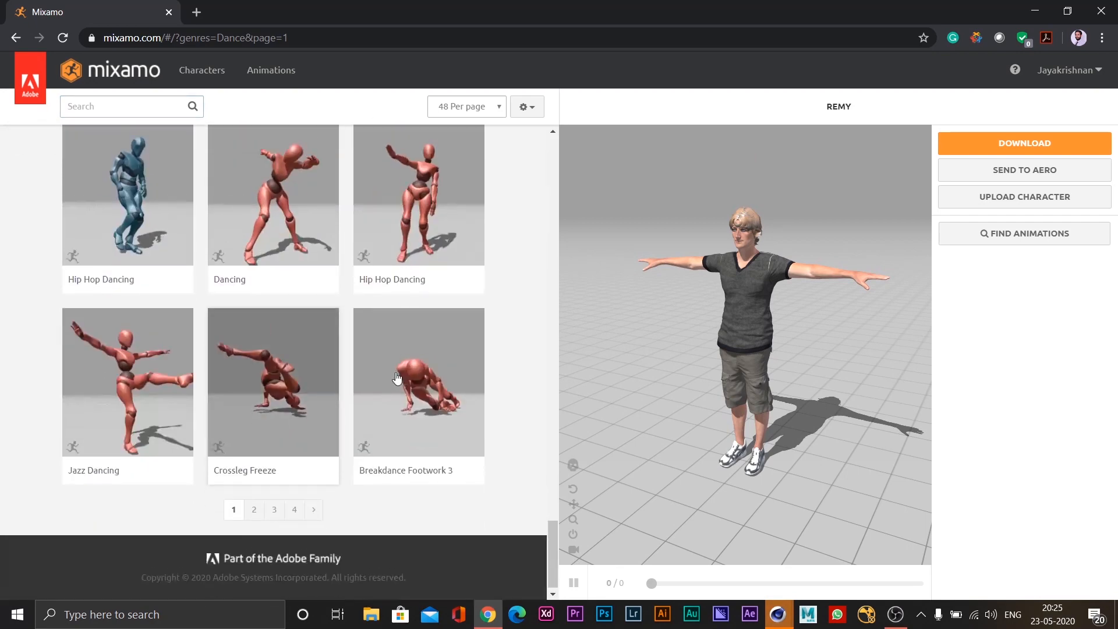
click(254, 503)
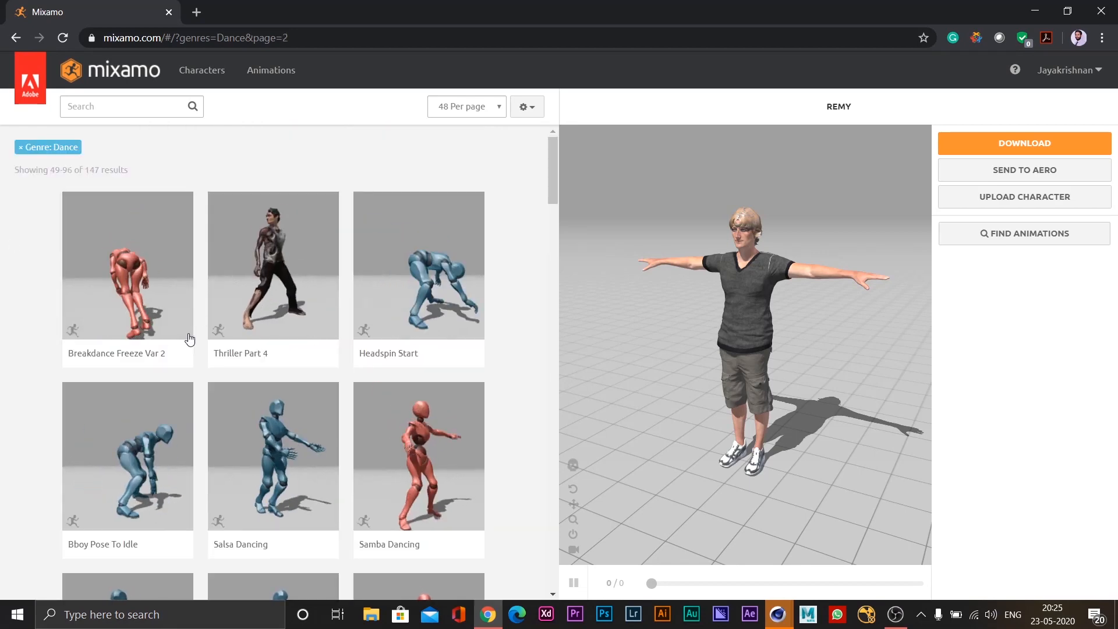
Step: Find the Breakdance Uprock To Ground animation among the dances and apply it to the Remy character
scroll(190, 339, down, 15)
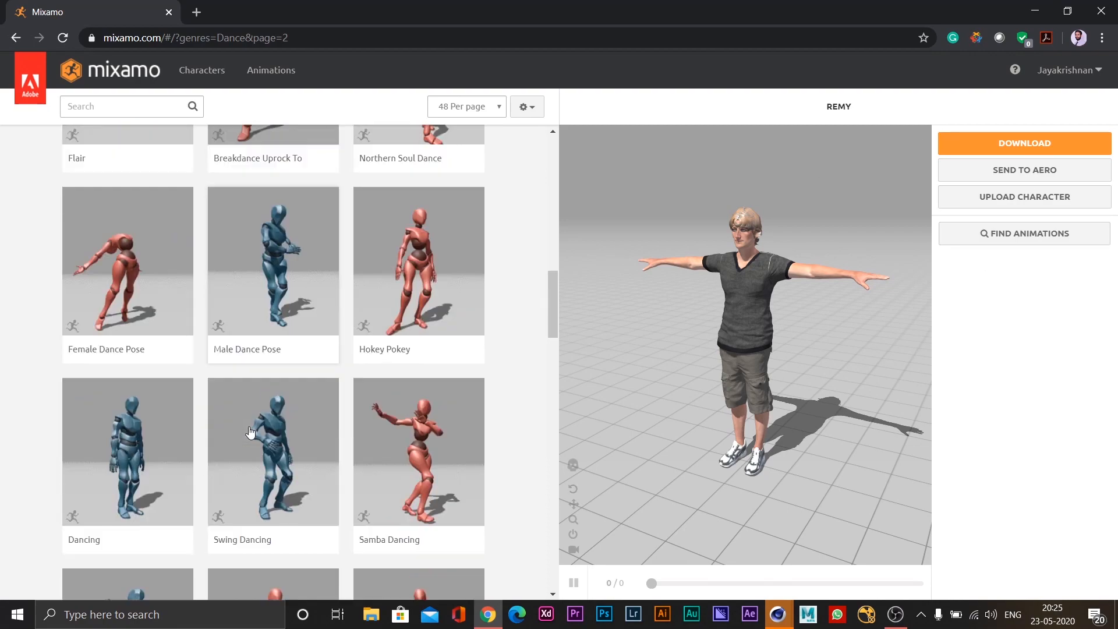
scroll(251, 432, down, 4)
scroll(249, 419, up, 12)
scroll(237, 415, down, 5)
scroll(237, 415, down, 18)
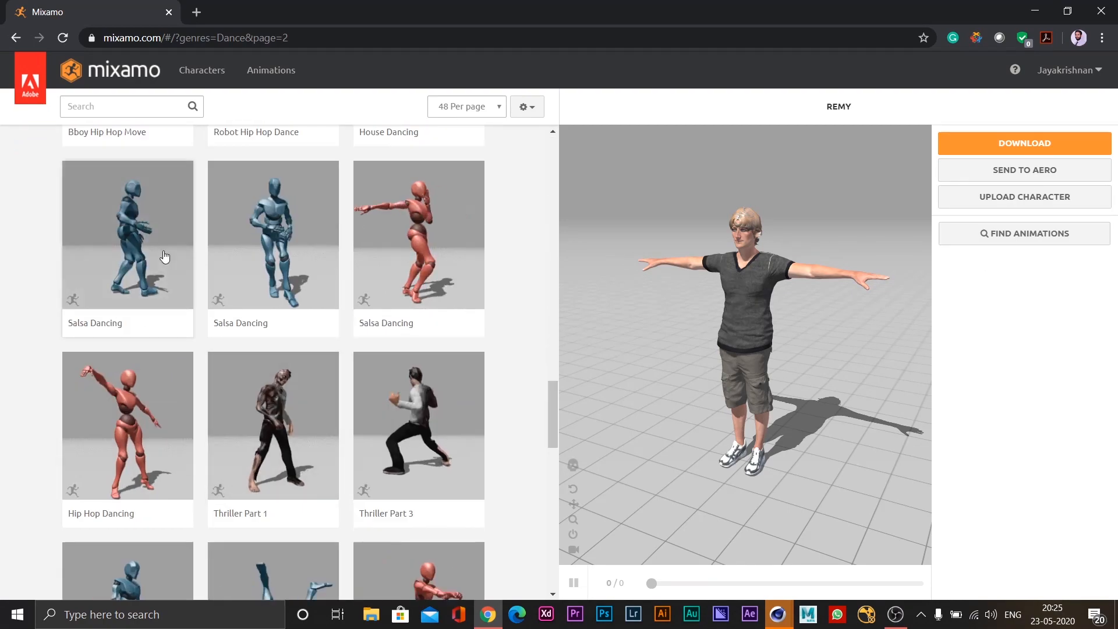
scroll(274, 402, down, 5)
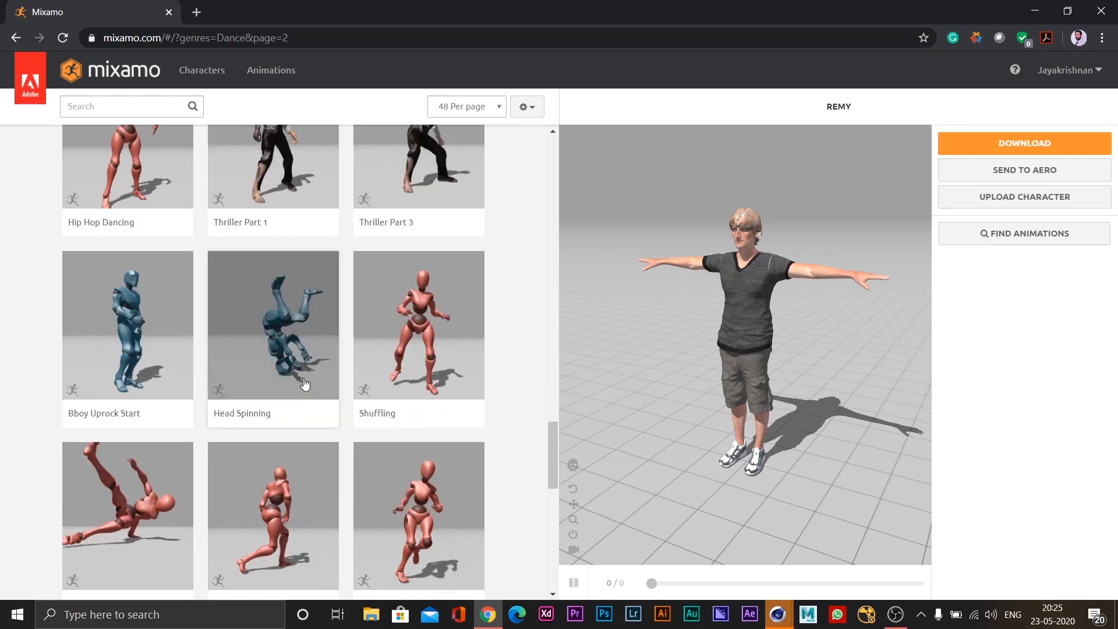
scroll(283, 494, down, 5)
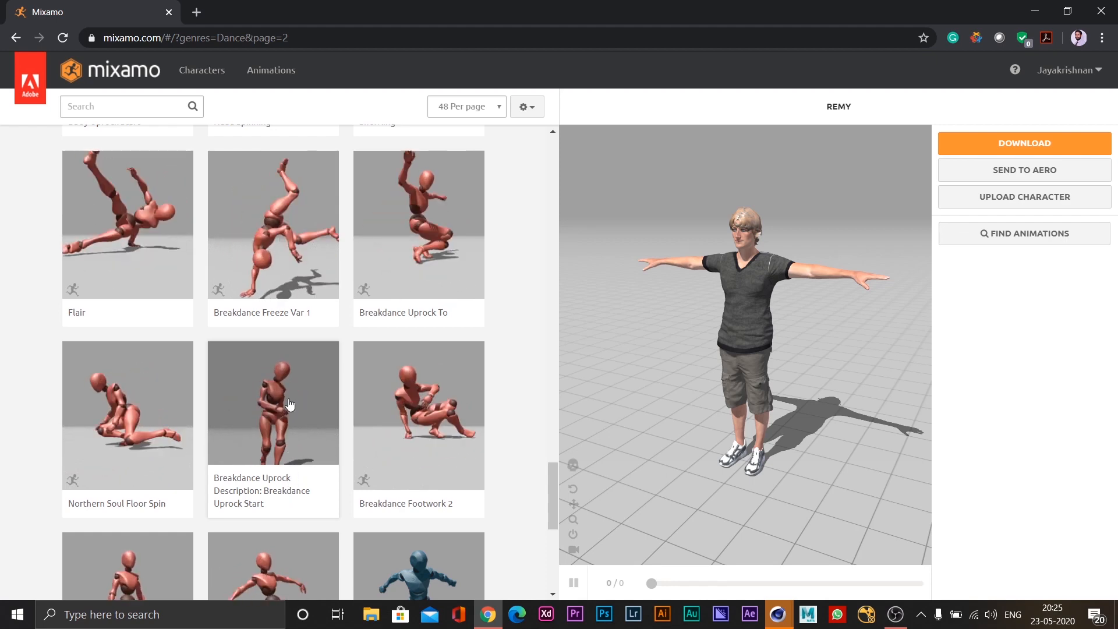
click(408, 245)
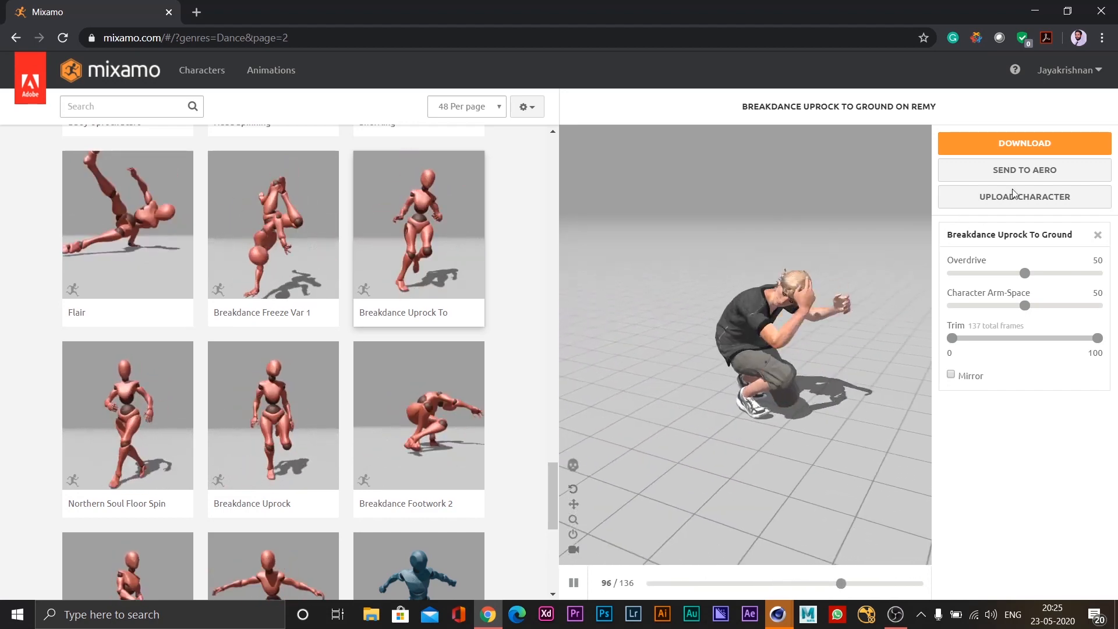
Step: Download the animation in FBX(.fbx) format, Without Skin, at 30 frames per second and with no keyframe reduction
click(1006, 145)
click(375, 202)
click(439, 220)
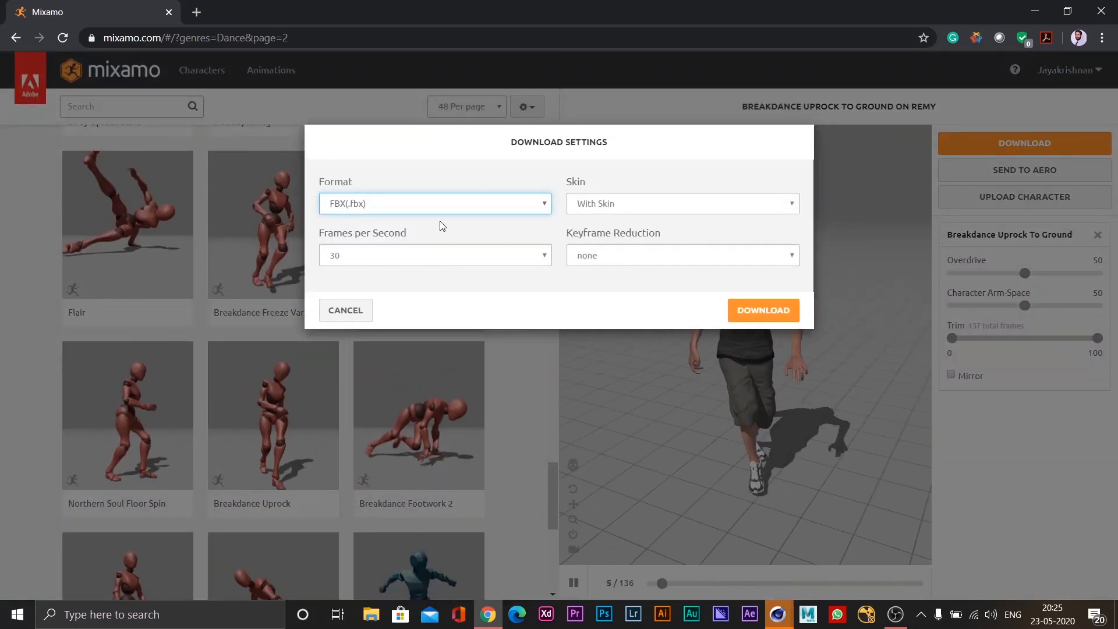
click(612, 204)
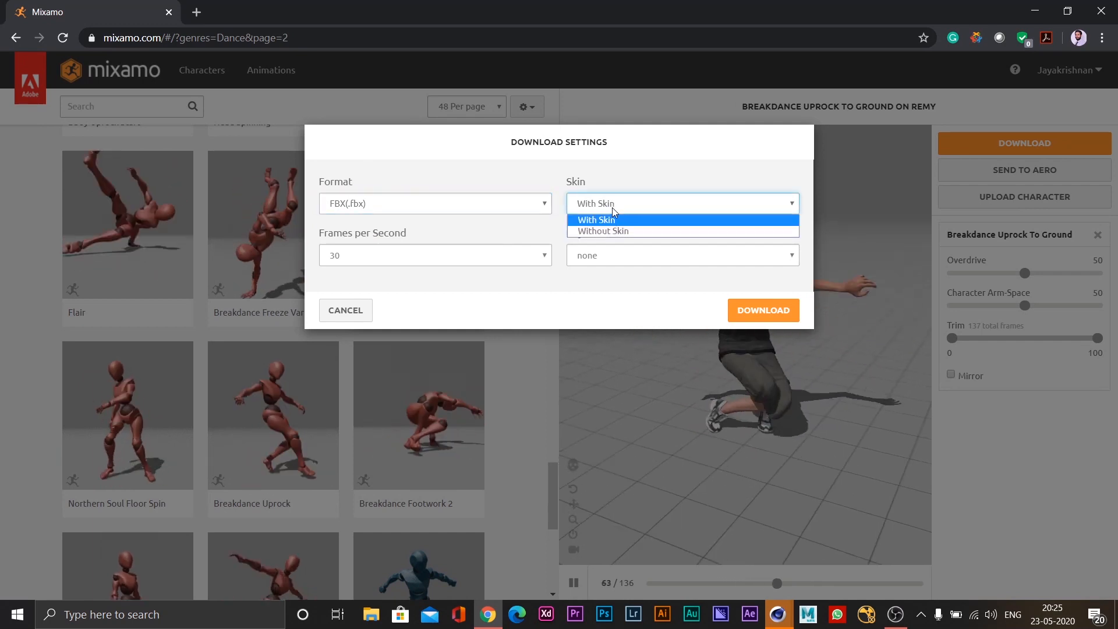
click(609, 231)
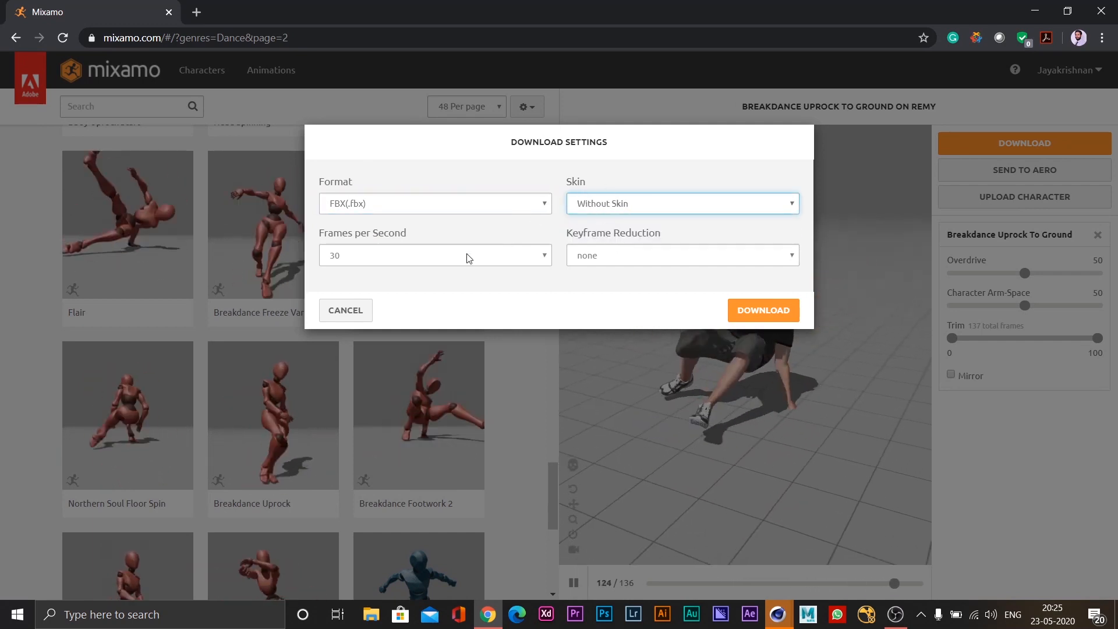
click(391, 255)
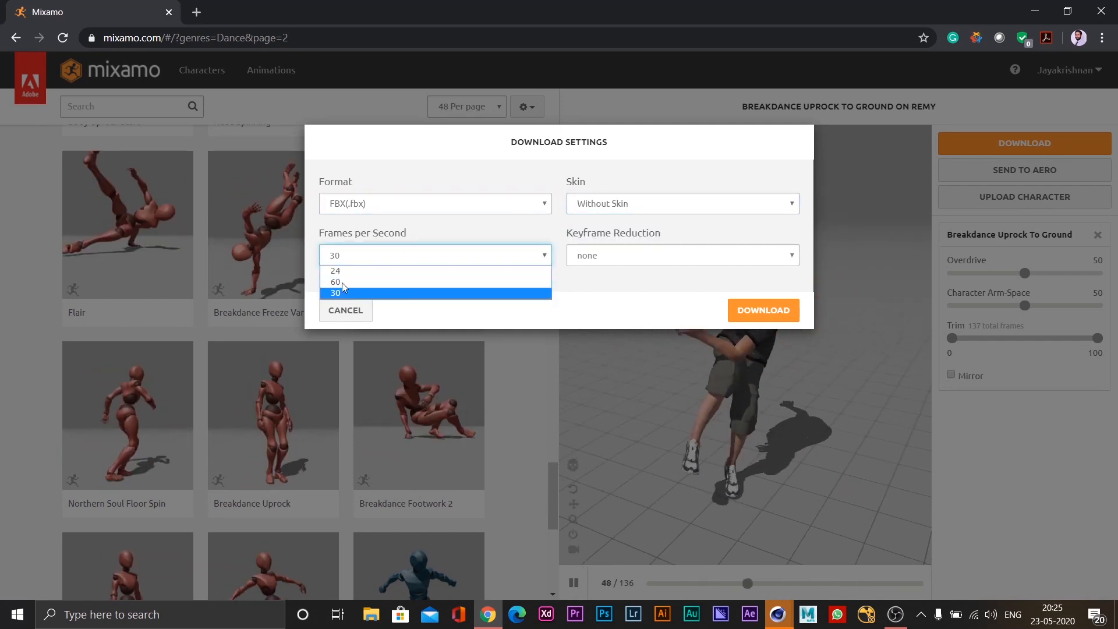
click(344, 290)
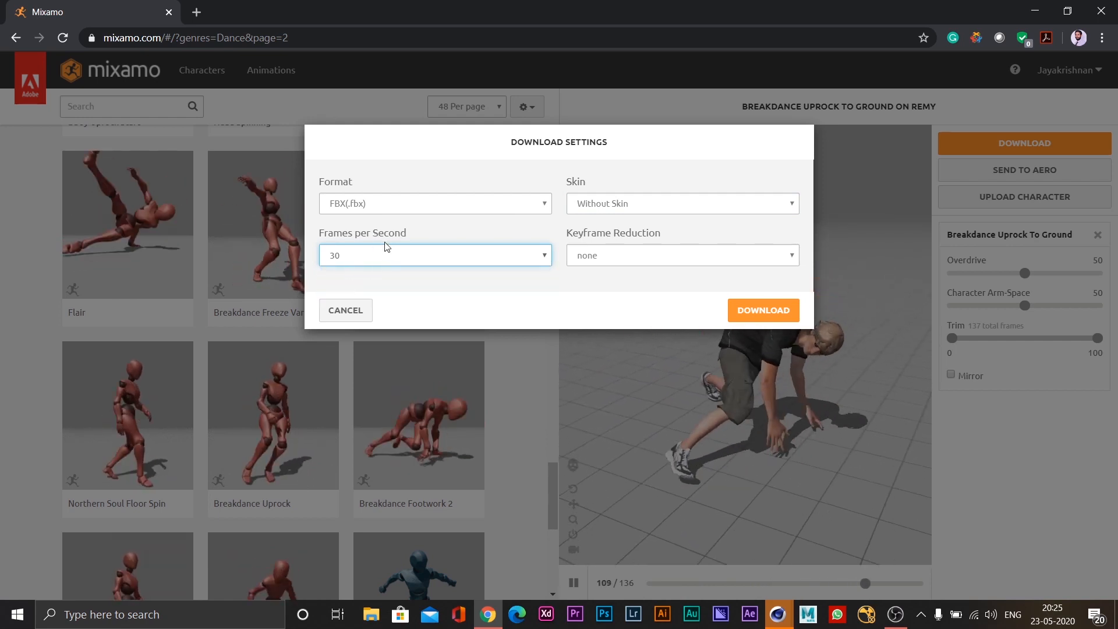
click(728, 263)
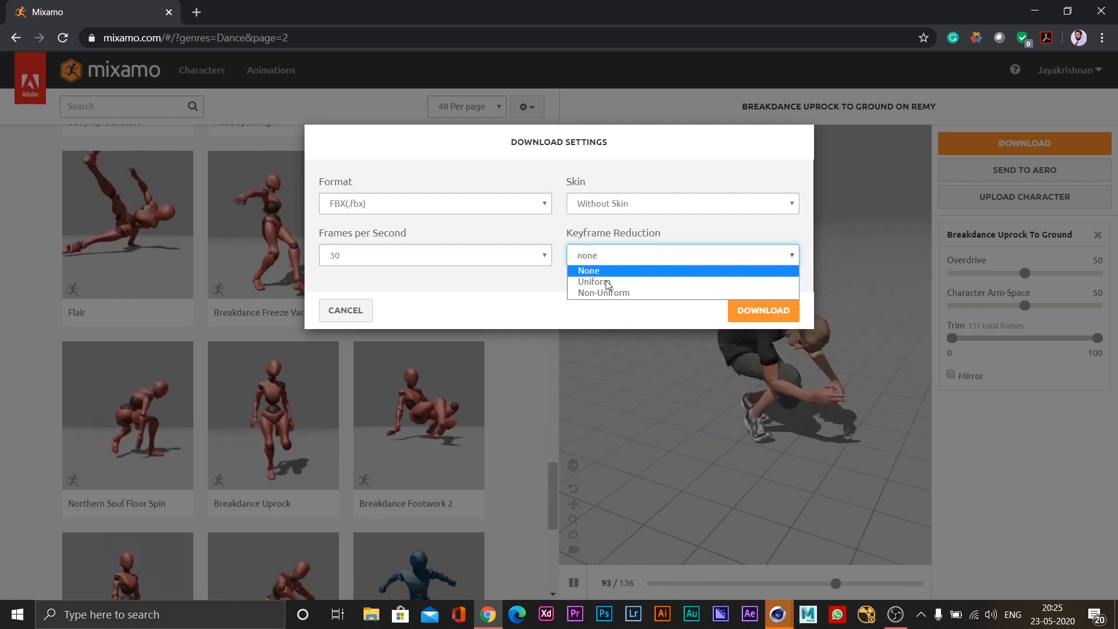
click(629, 203)
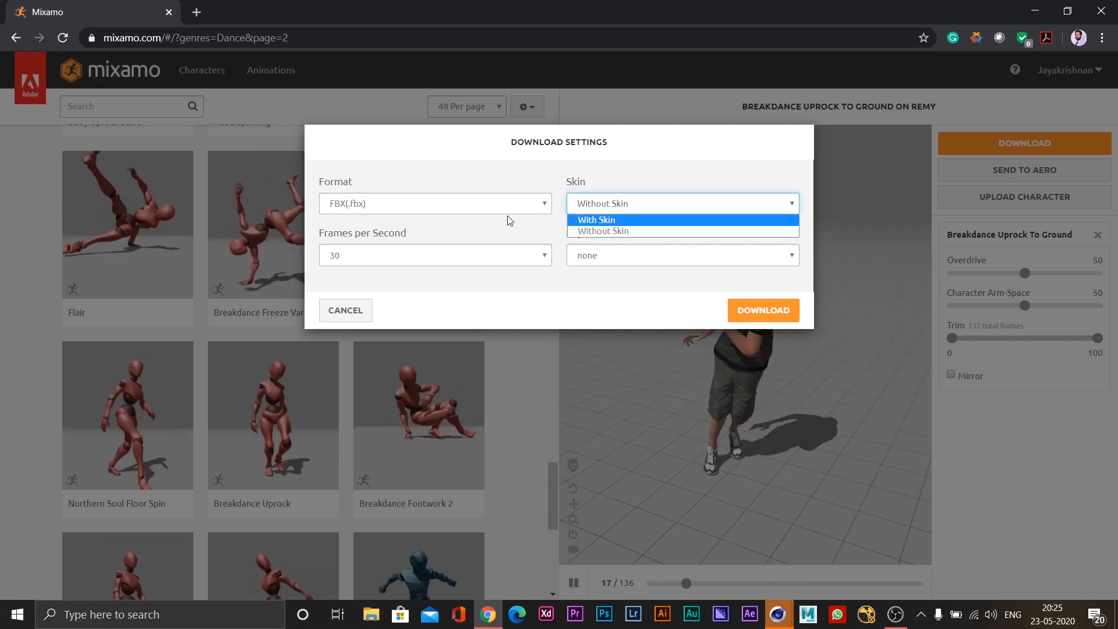
click(625, 233)
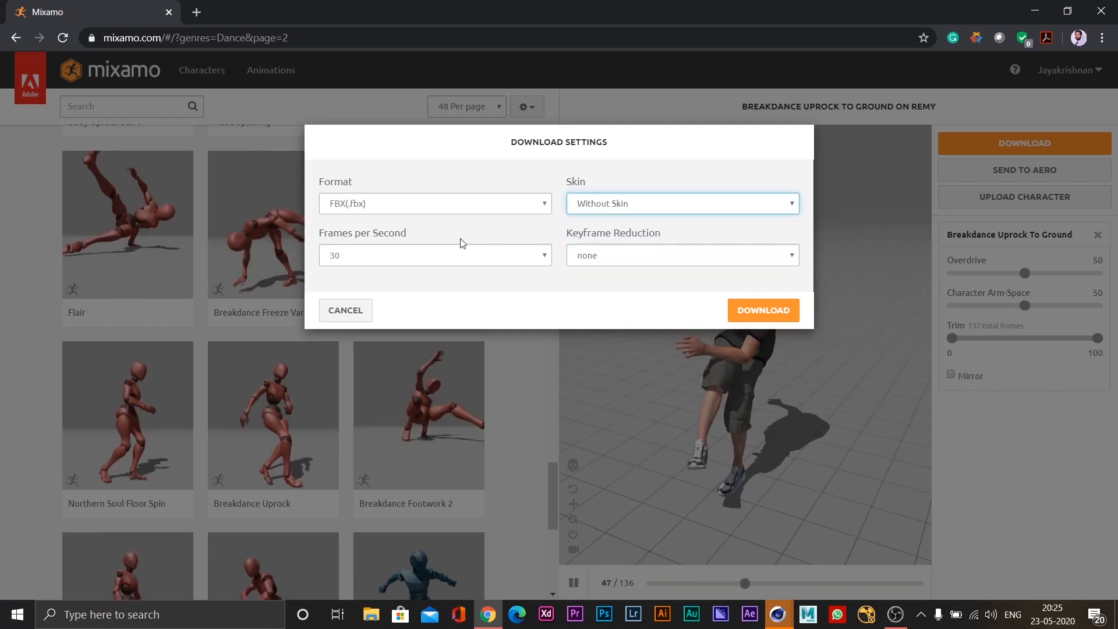
click(776, 311)
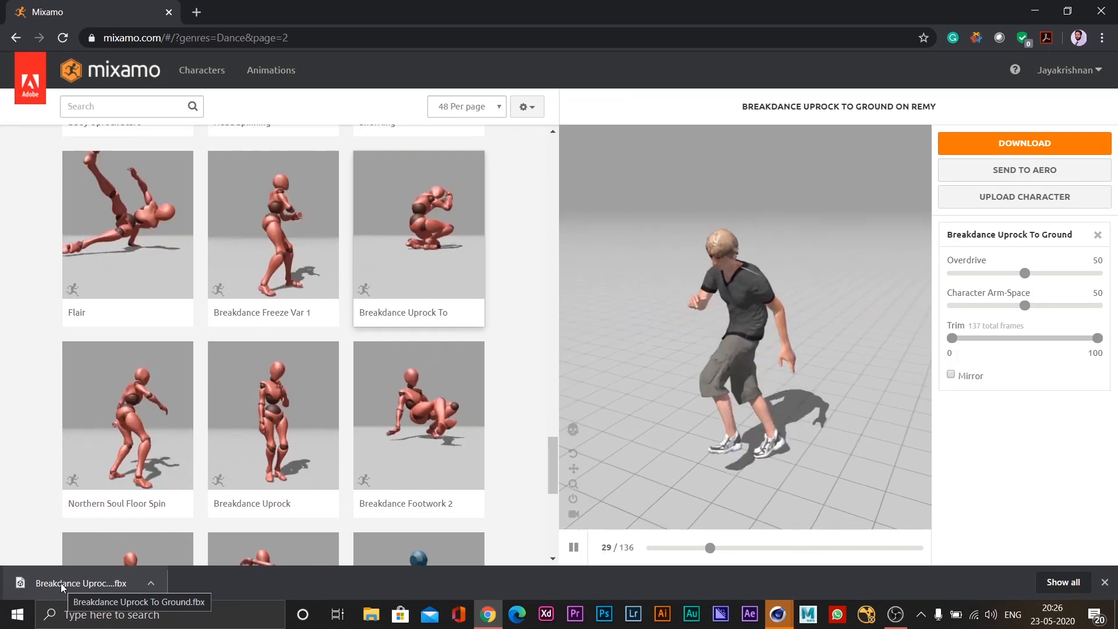
Step: Import the downloaded Breakdance Uprock To Ground.fbx into Cinema 4D with the default FBX import settings and close the MAXON Online Updater
drag(64, 583, 570, 381)
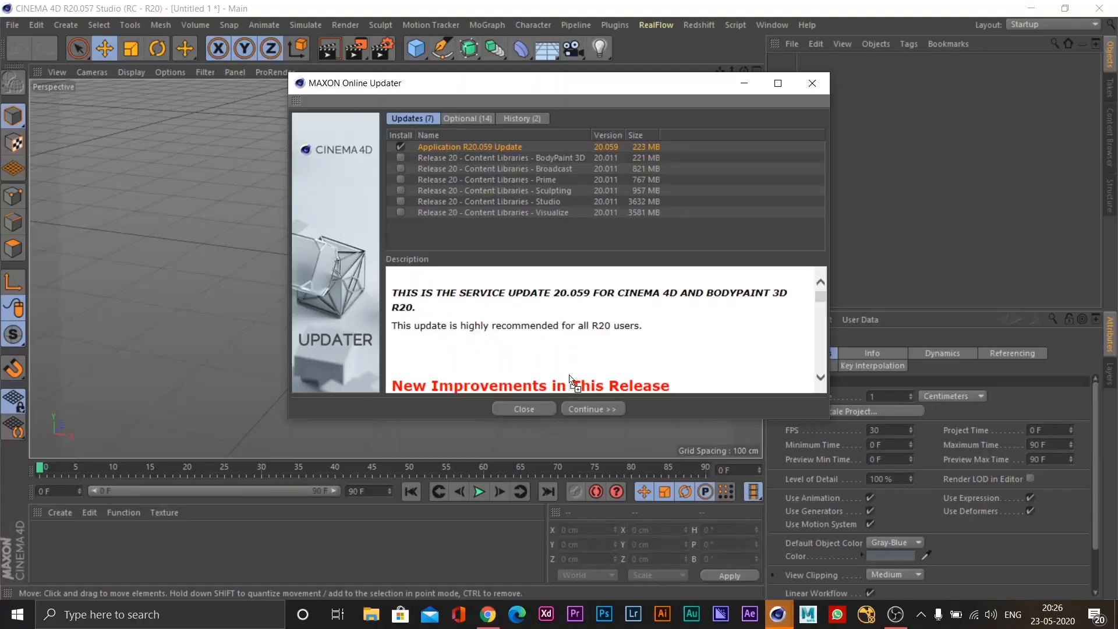
drag(131, 264, 130, 264)
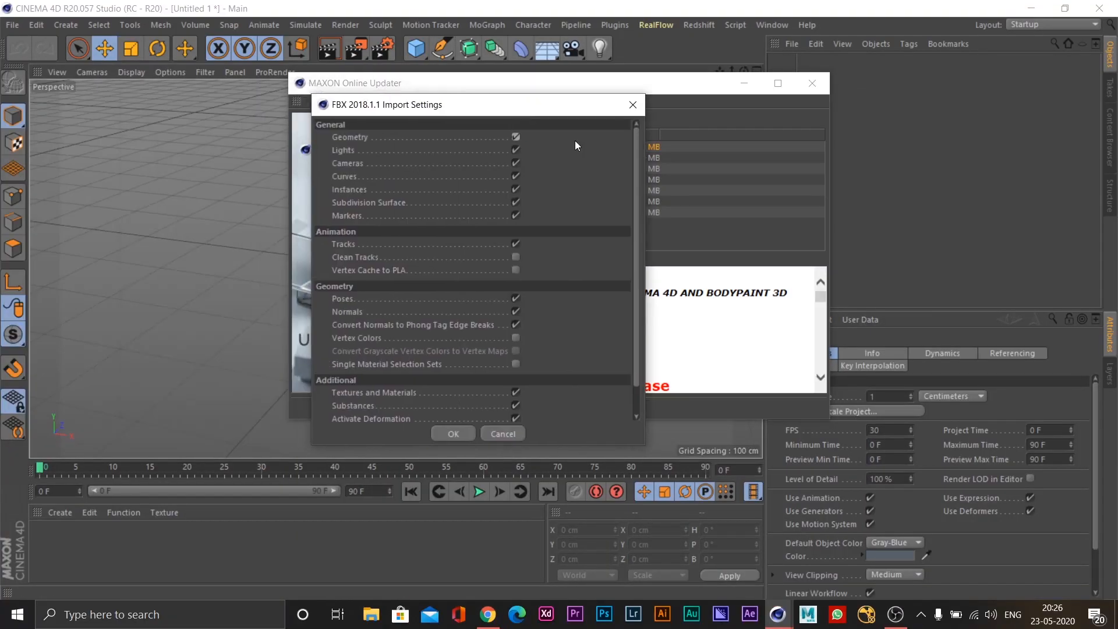
mouse_move(637, 235)
mouse_down()
mouse_move(637, 267)
mouse_move(637, 230)
mouse_up()
drag(511, 111, 467, 96)
click(410, 421)
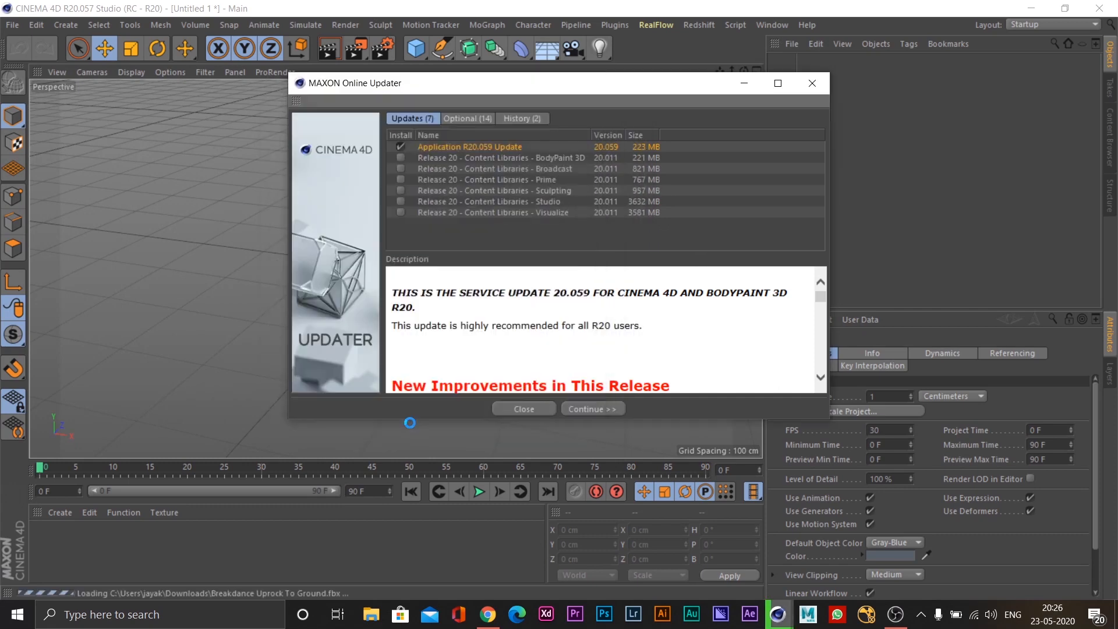
click(812, 83)
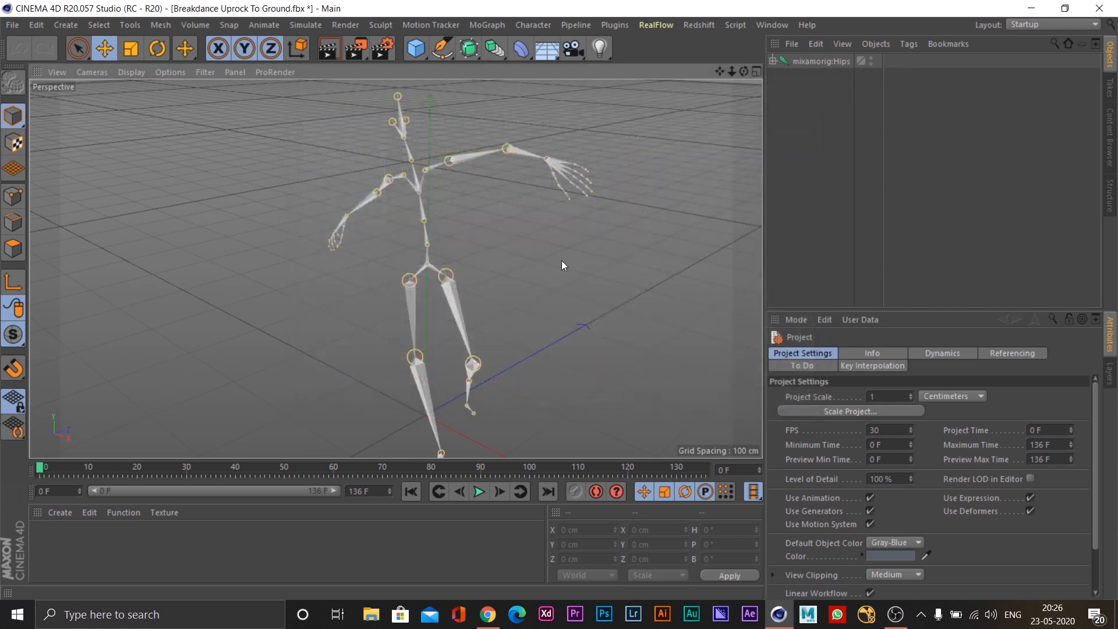
Step: Play the imported skeleton's animation and return to the first frame
alt+drag(536, 241, 503, 540)
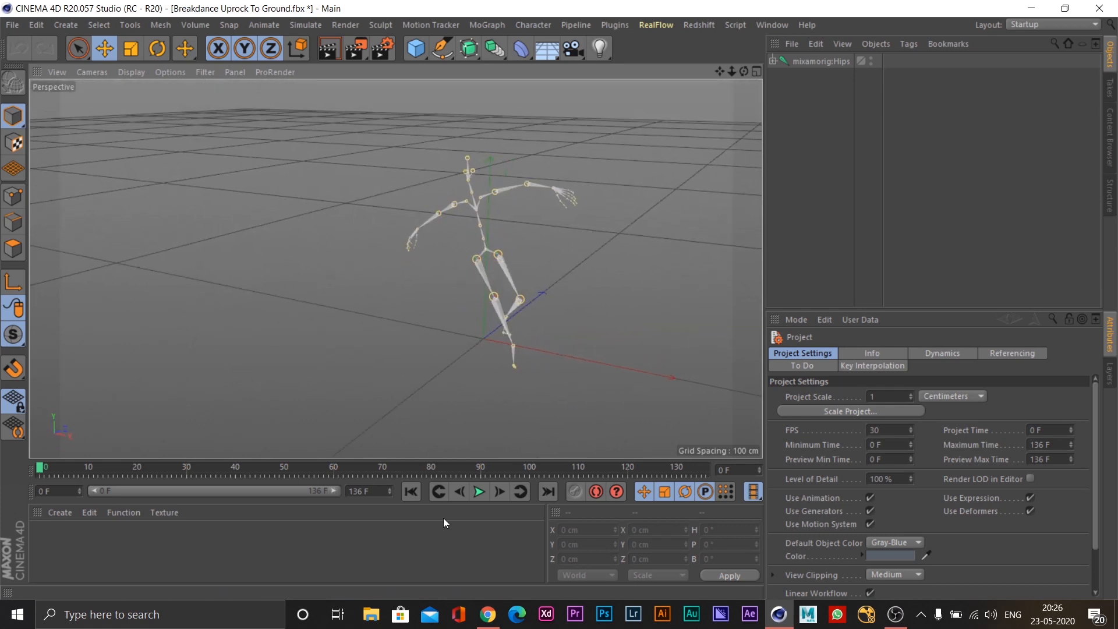
click(479, 493)
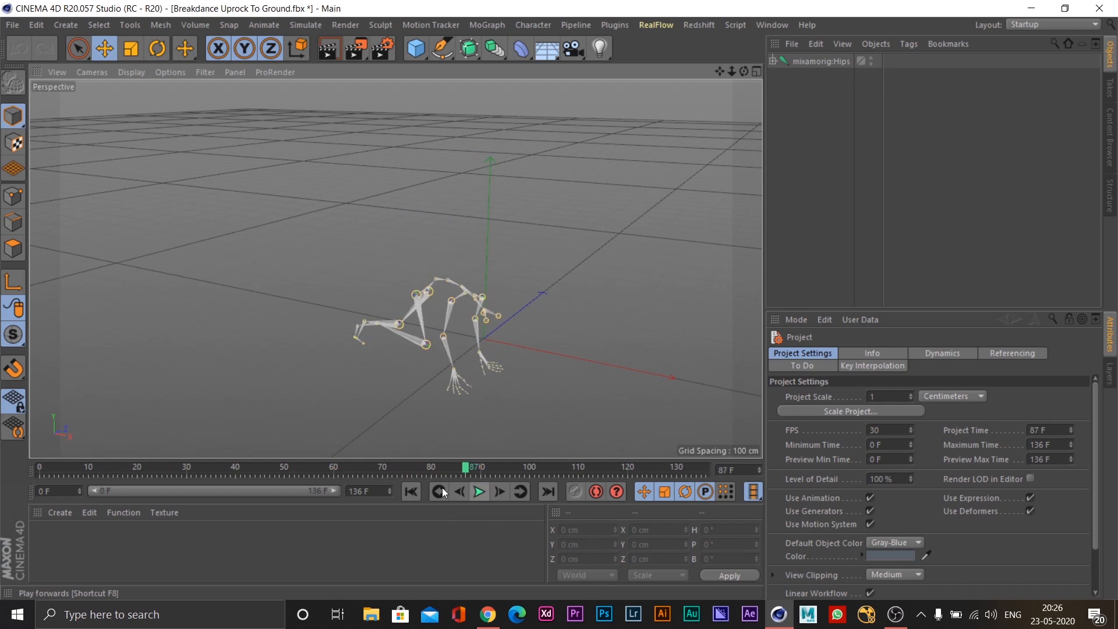
click(411, 491)
Step: Render the perspective view to check whether the skeleton is renderable, and clear the render
alt+drag(460, 303, 400, 172)
click(334, 52)
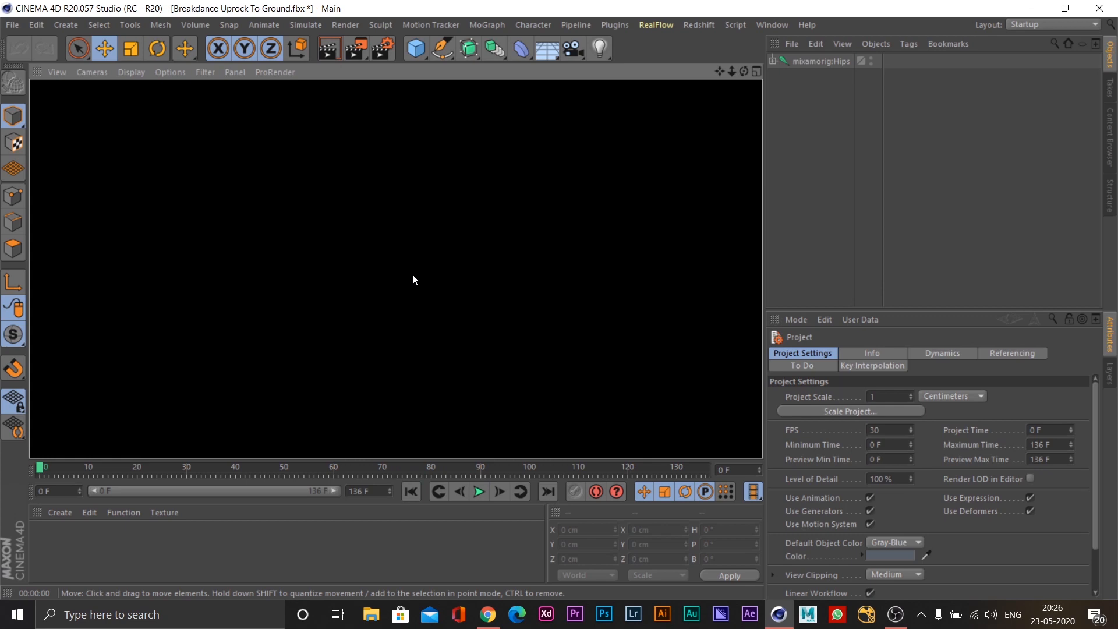
click(604, 264)
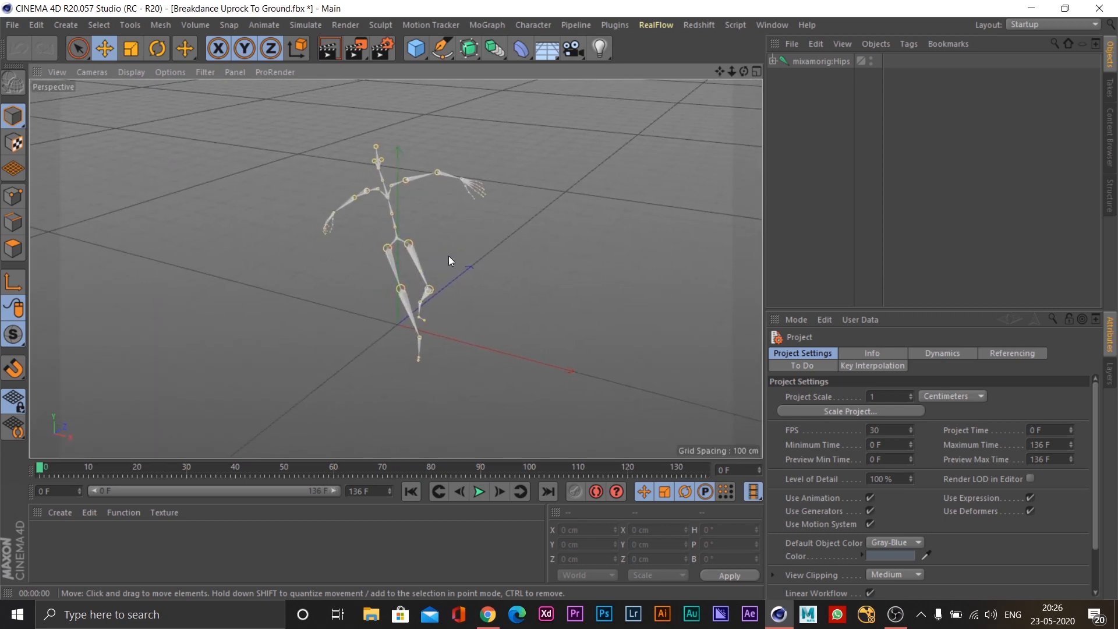
alt+drag(446, 264, 424, 314)
alt+drag(367, 287, 366, 247)
alt+drag(438, 255, 415, 225)
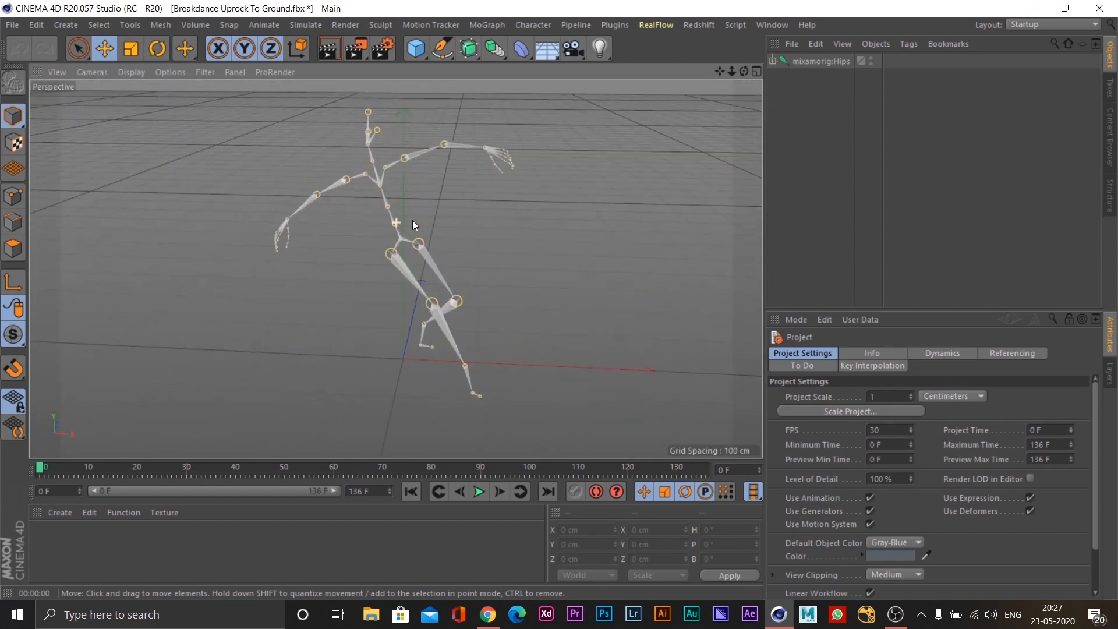
alt+drag(418, 176, 431, 207)
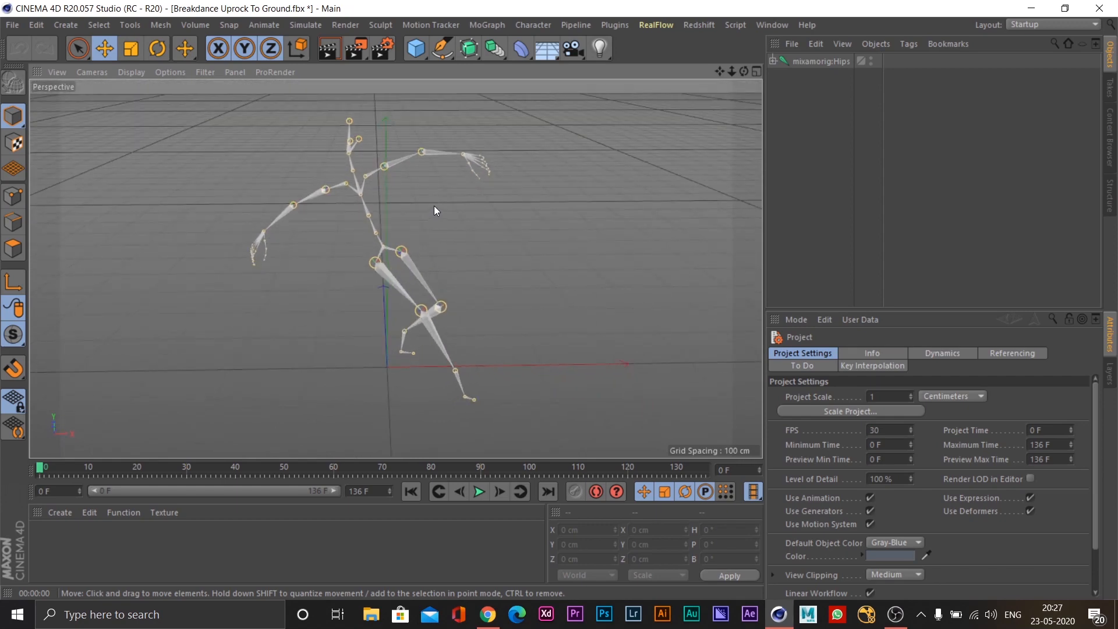
click(417, 49)
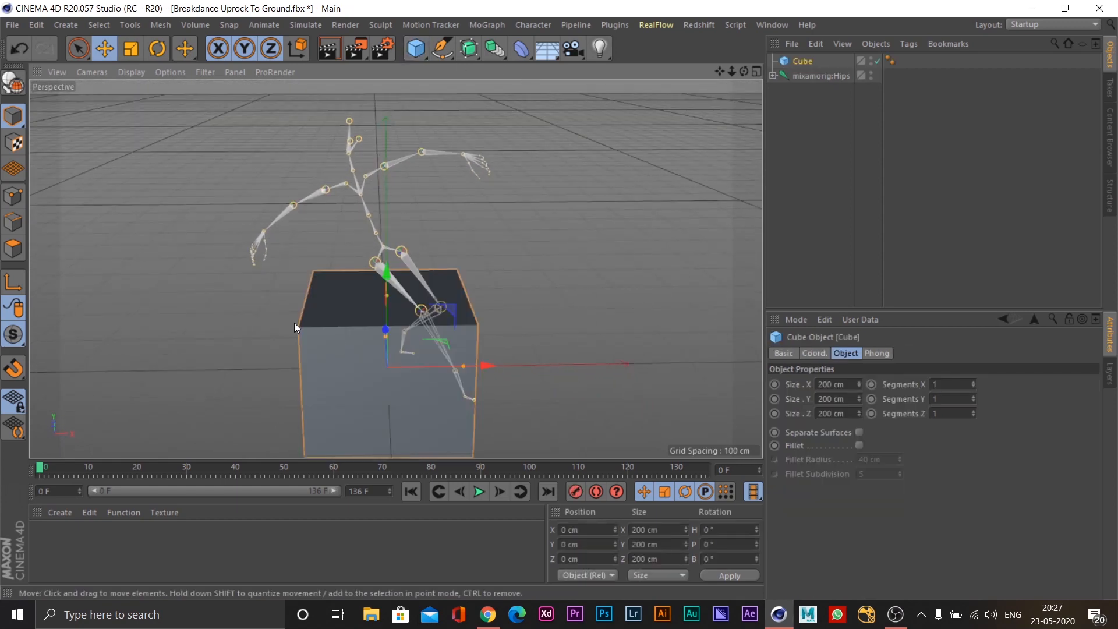
drag(393, 279, 409, 148)
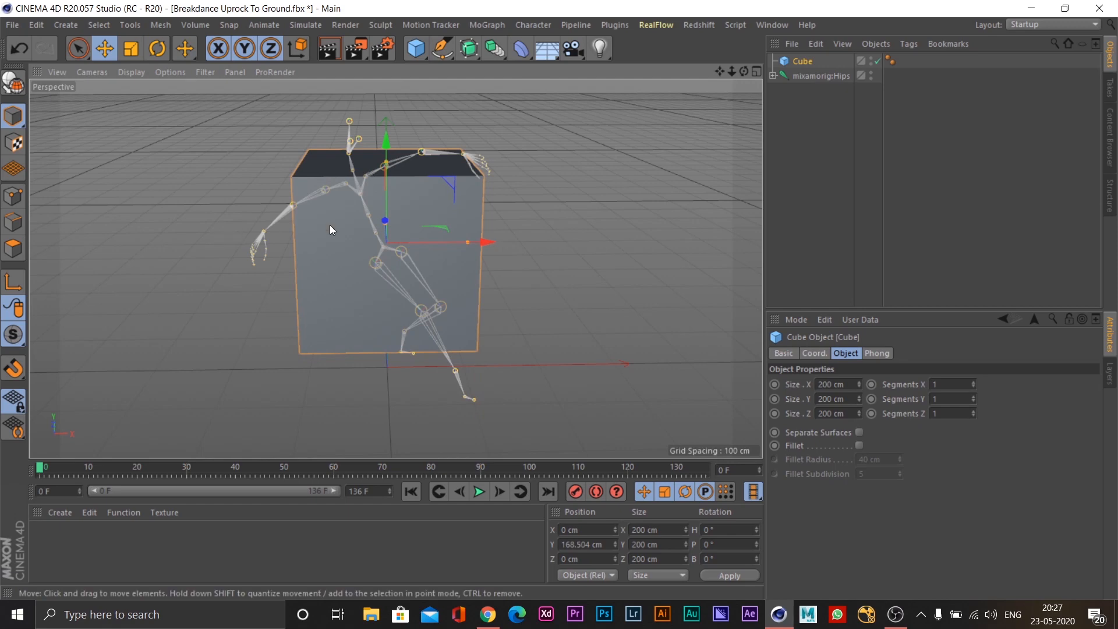
alt+drag(417, 256, 275, 288)
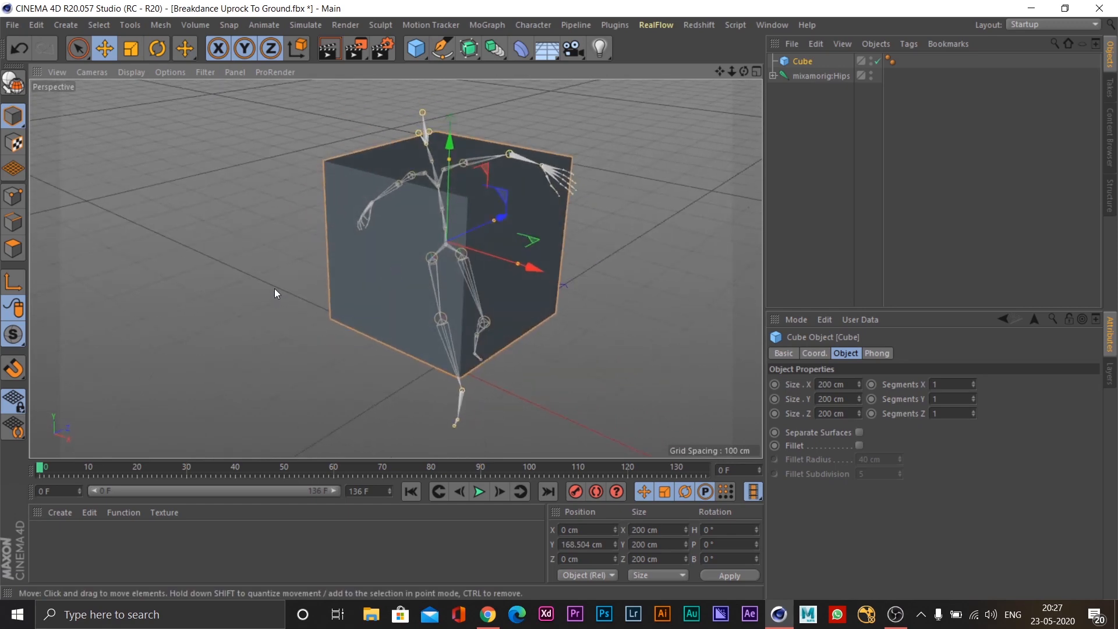
key(ctrl+z)
key(ctrl+z)
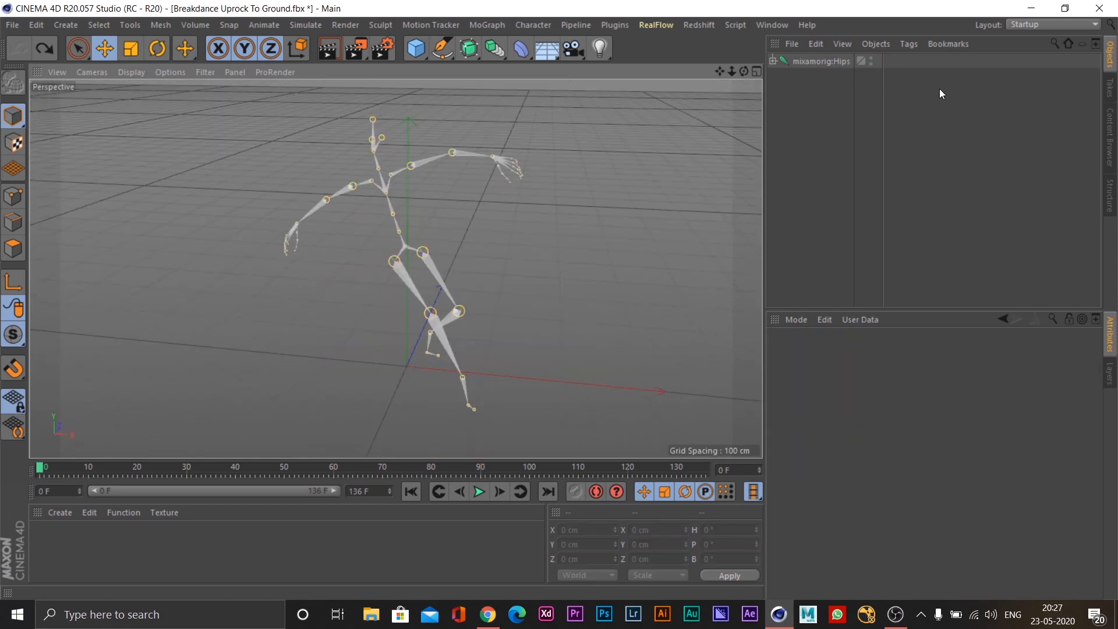
Step: Select the mixamorig:Hips joint together with all of its child joints
click(813, 64)
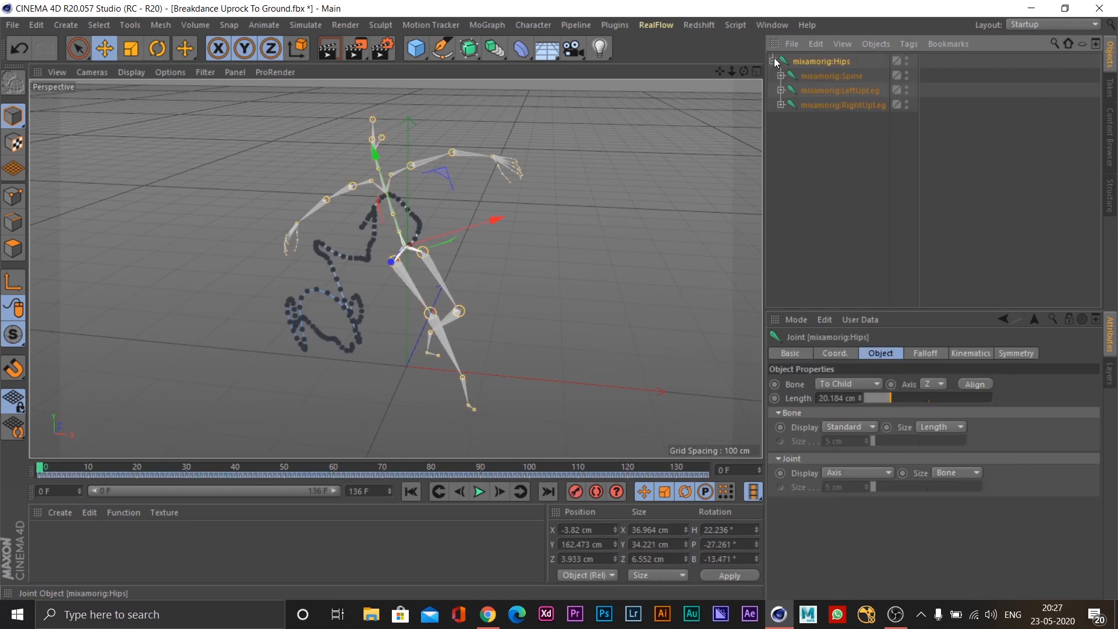
alt+drag(450, 198, 539, 207)
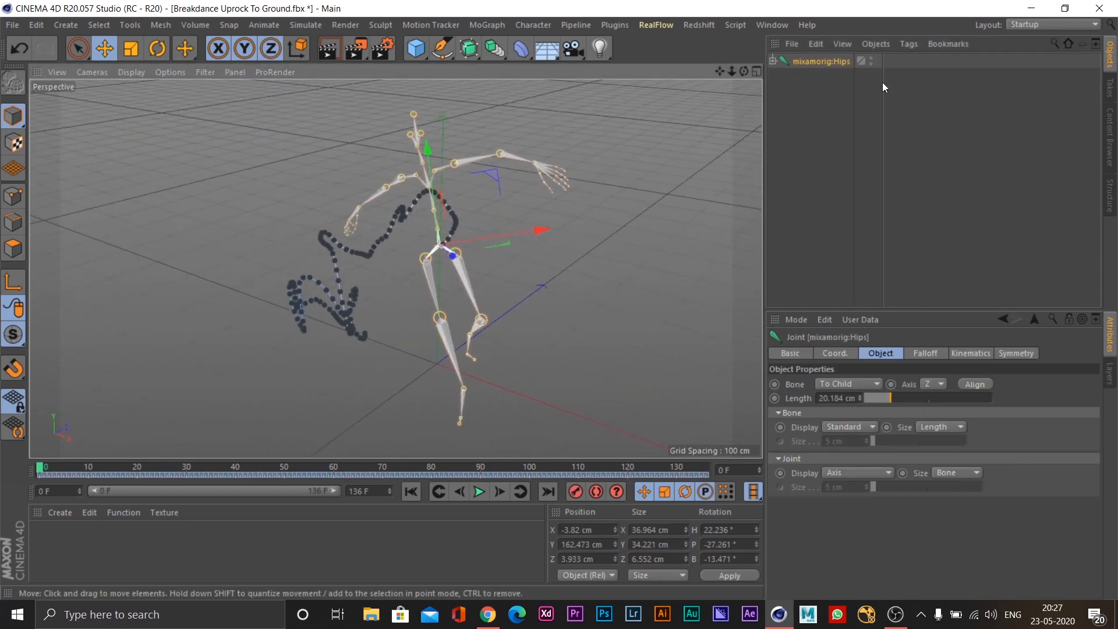
right_click(820, 62)
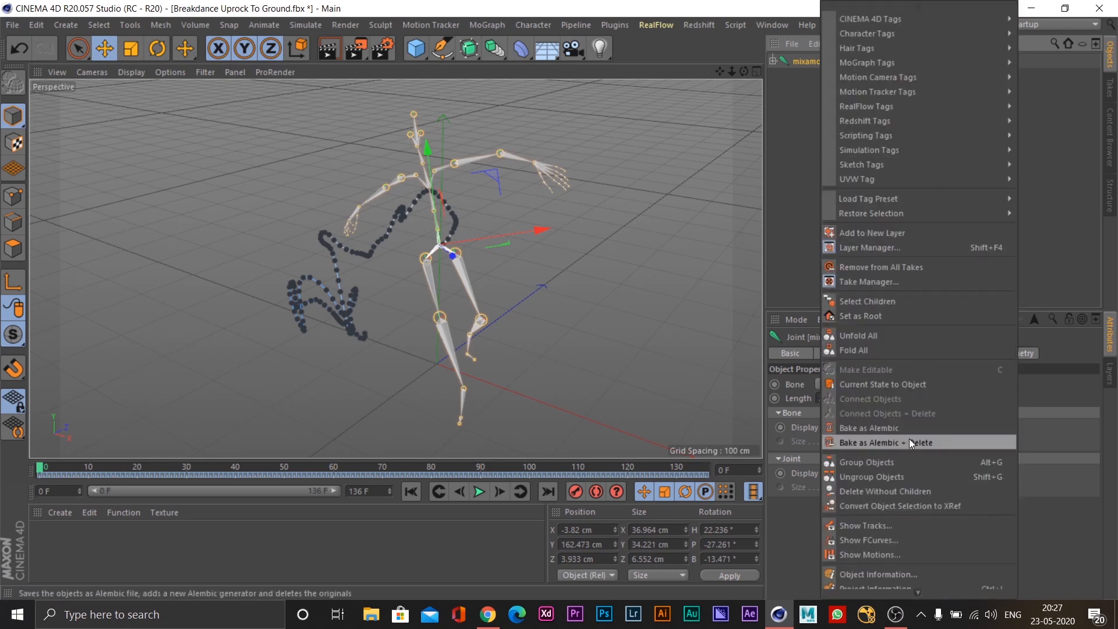
mouse_move(908, 592)
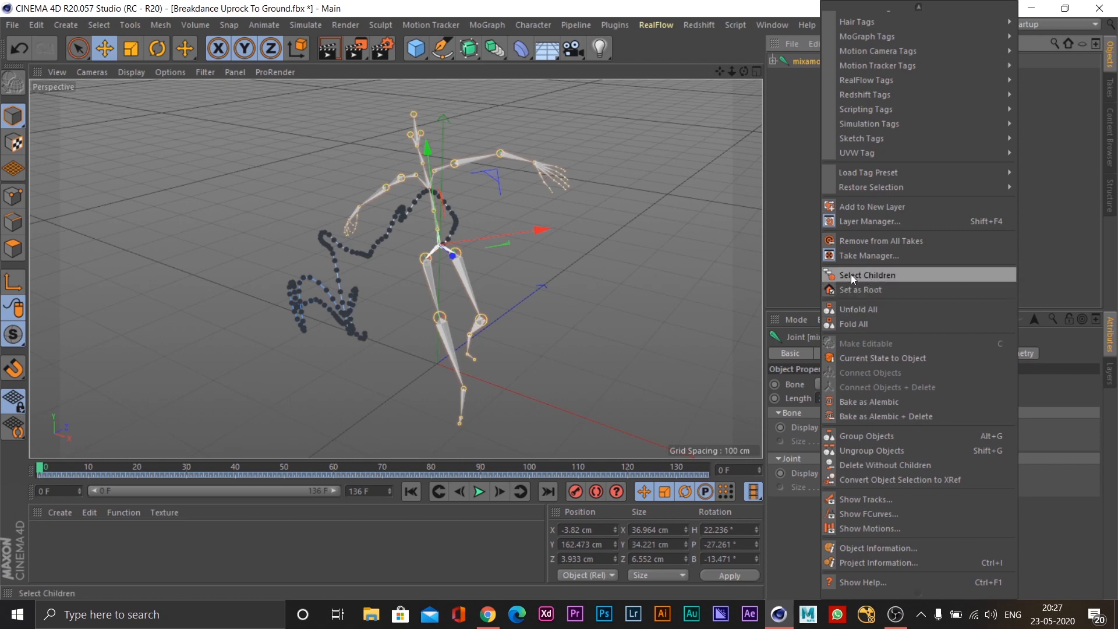
click(869, 275)
Step: Convert the selected joints to a polygon object with Convert Joints to Polygon Object
alt+drag(600, 239, 534, 206)
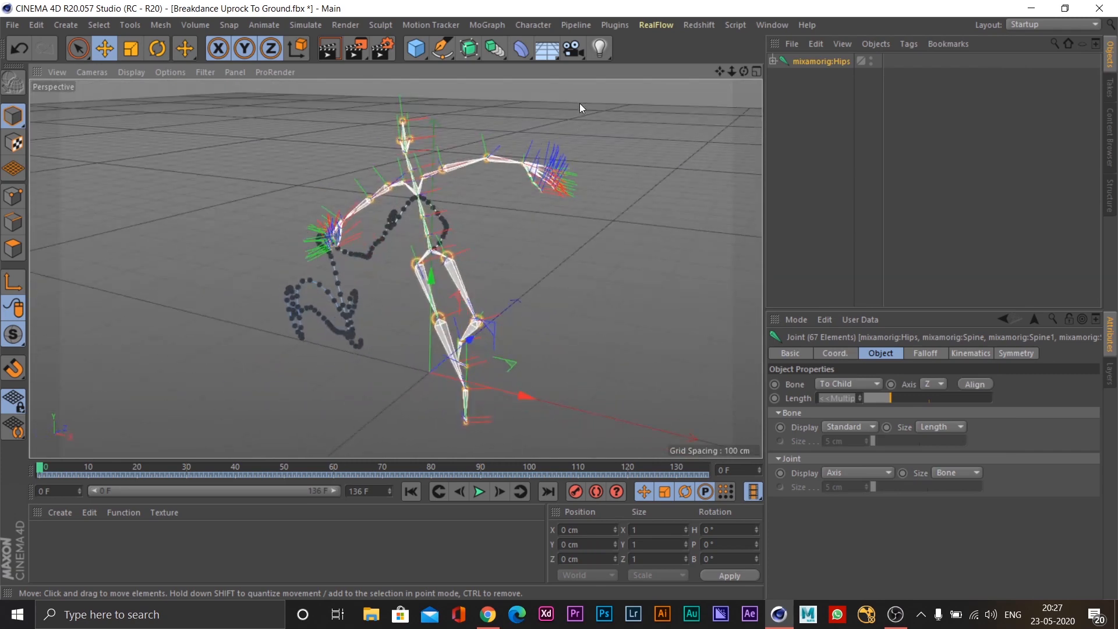
click(535, 24)
mouse_move(575, 78)
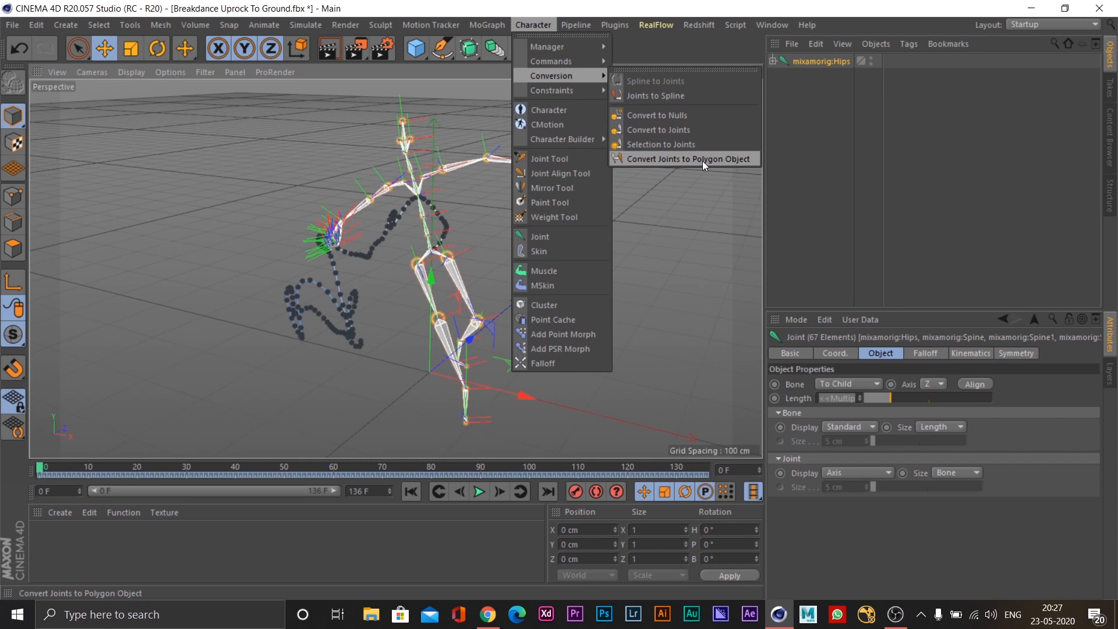
click(651, 156)
Step: Render the perspective view to check the converted polygon skeleton, and clear the render
alt+drag(411, 257, 530, 226)
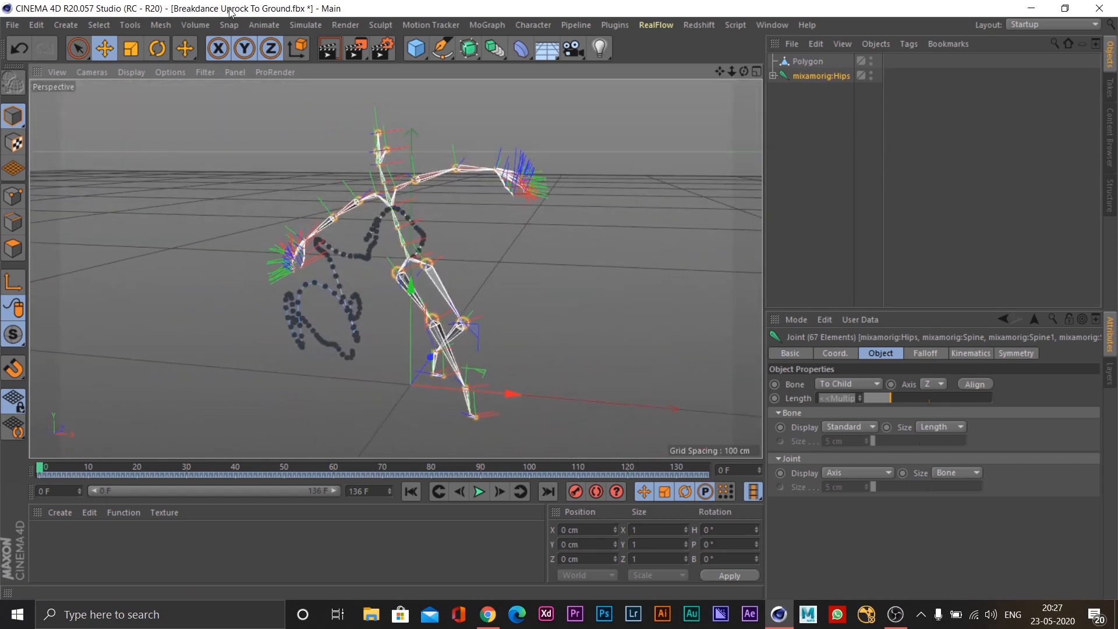
click(327, 48)
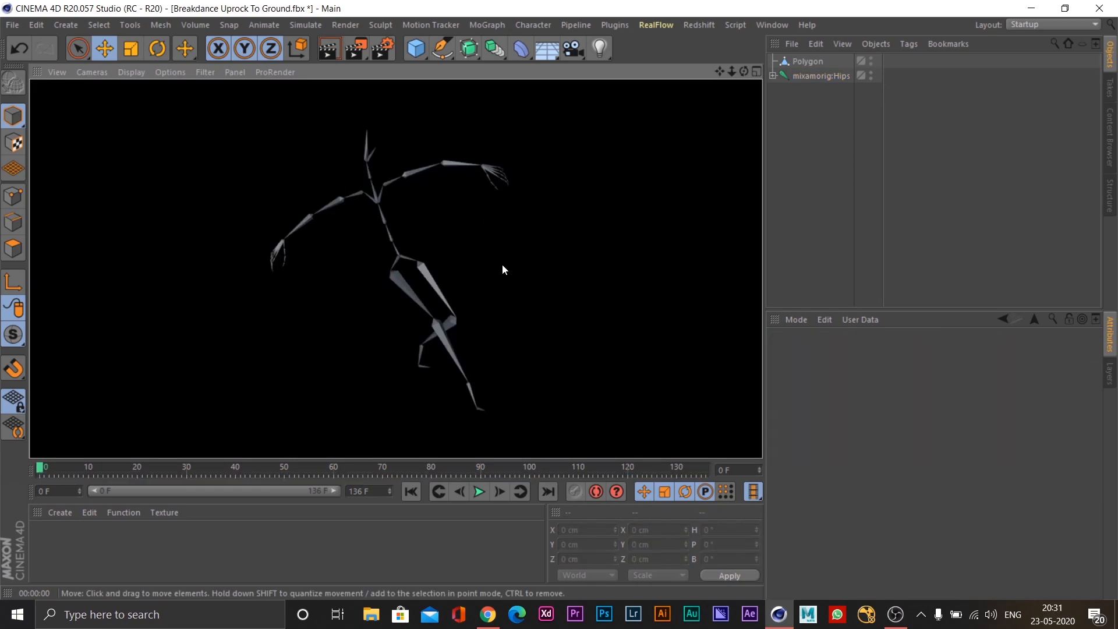
click(502, 265)
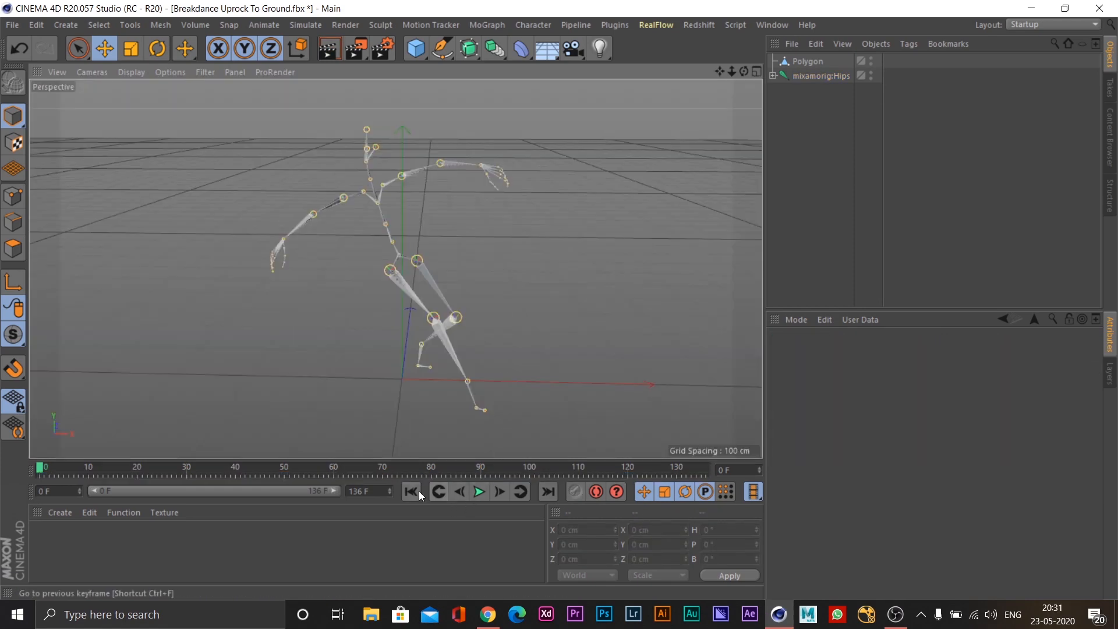
Step: Play the animation to check whether the Polygon object follows the joints, and return to the first frame
click(480, 491)
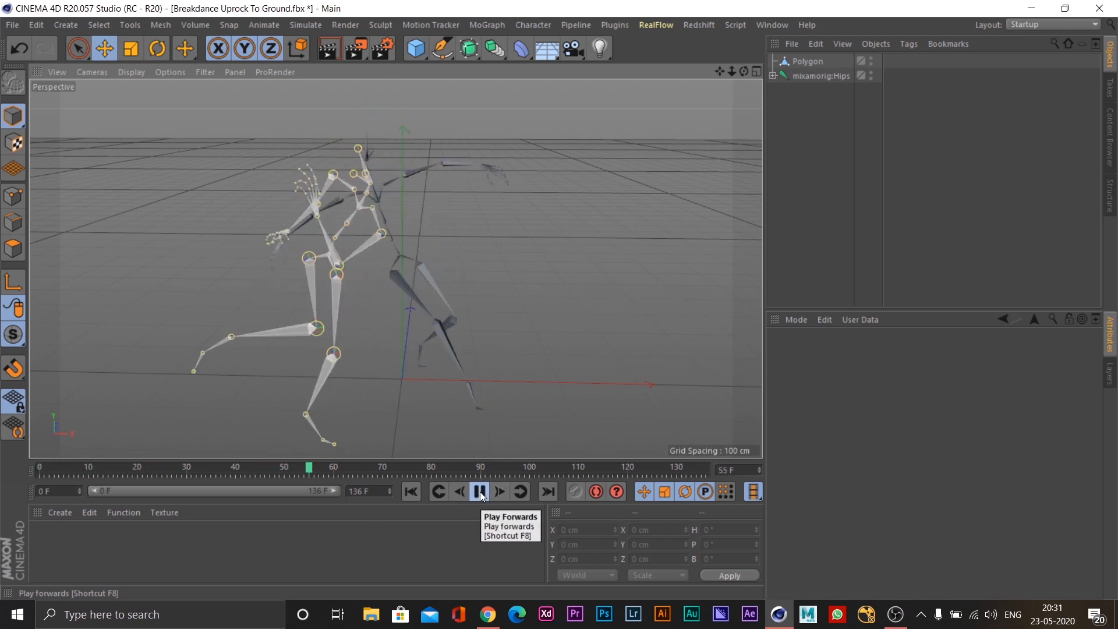
click(480, 491)
click(411, 491)
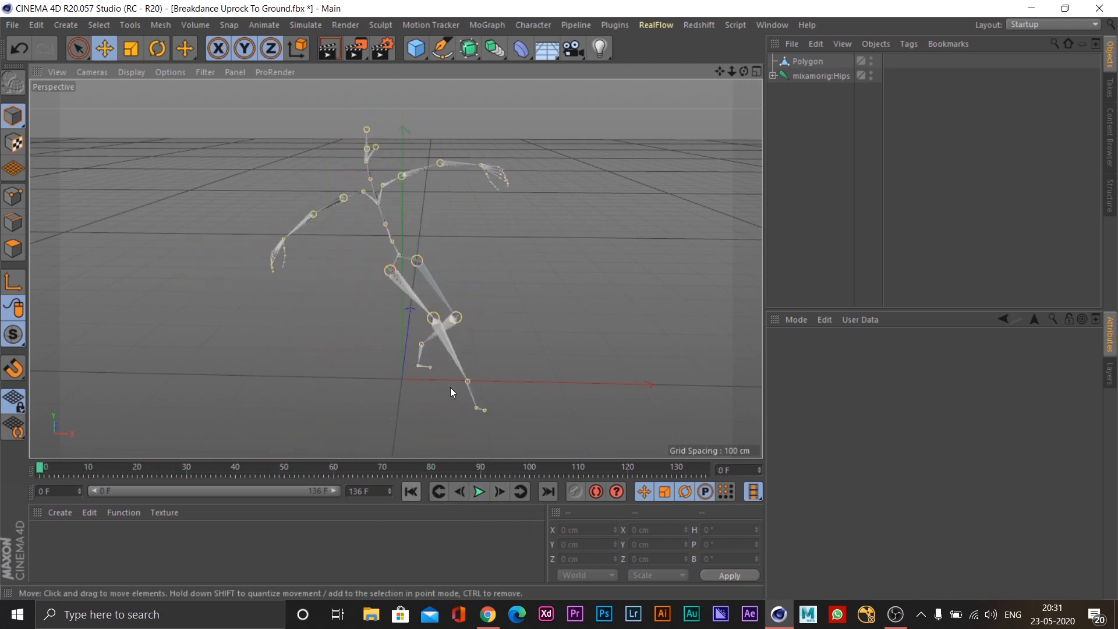
alt+drag(422, 285, 453, 286)
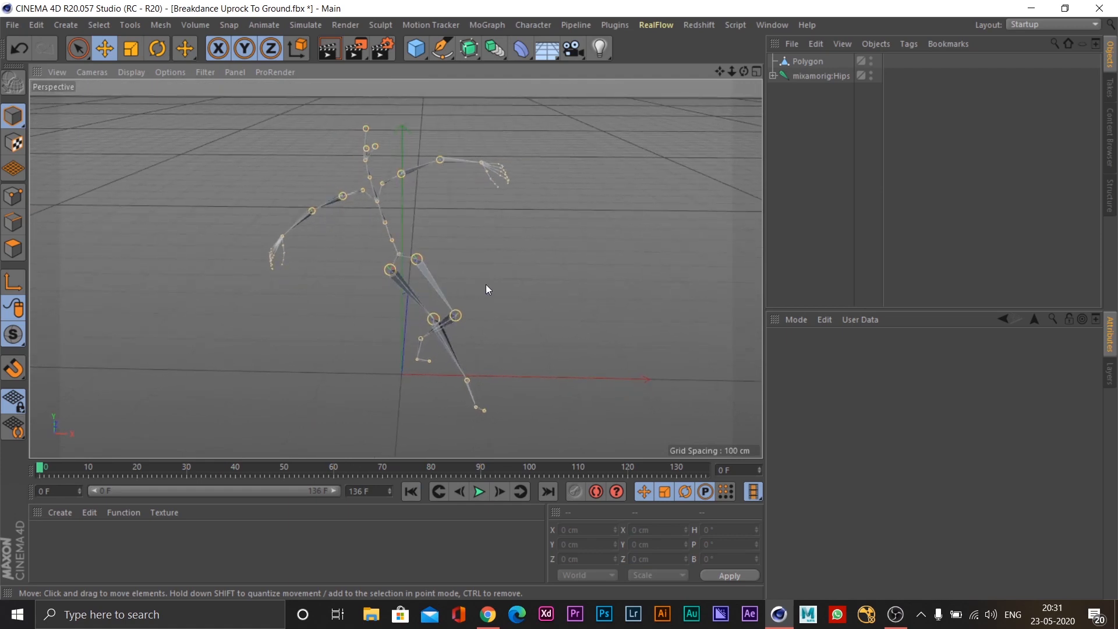
mouse_move(523, 264)
alt+mouse_down()
mouse_move(452, 274)
mouse_move(511, 275)
alt+mouse_up()
alt+drag(425, 264, 505, 260)
Step: Restore the selection of all joints, add the Polygon object to it, and bind the mesh to the joints
key(ctrl+z)
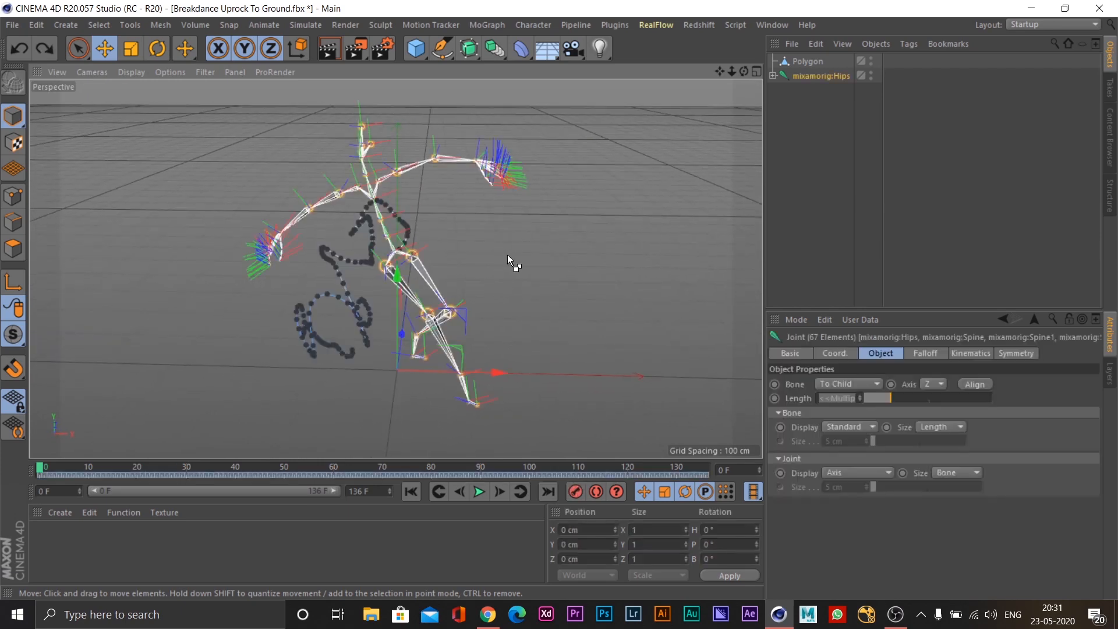
alt+drag(533, 244, 476, 225)
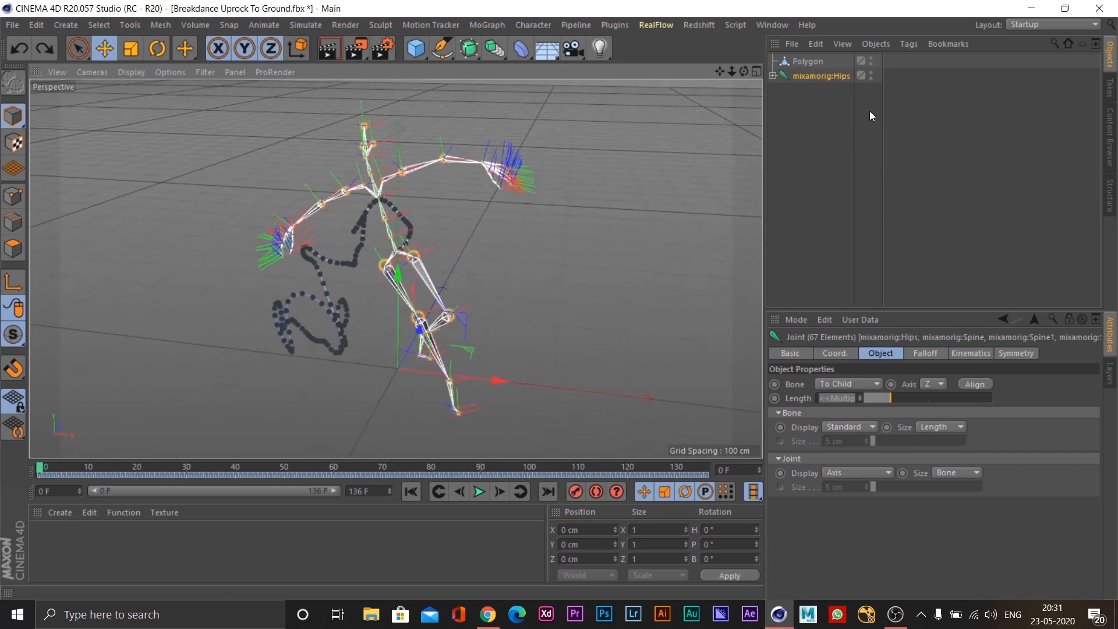
alt+drag(575, 192, 505, 184)
alt+drag(469, 230, 789, 140)
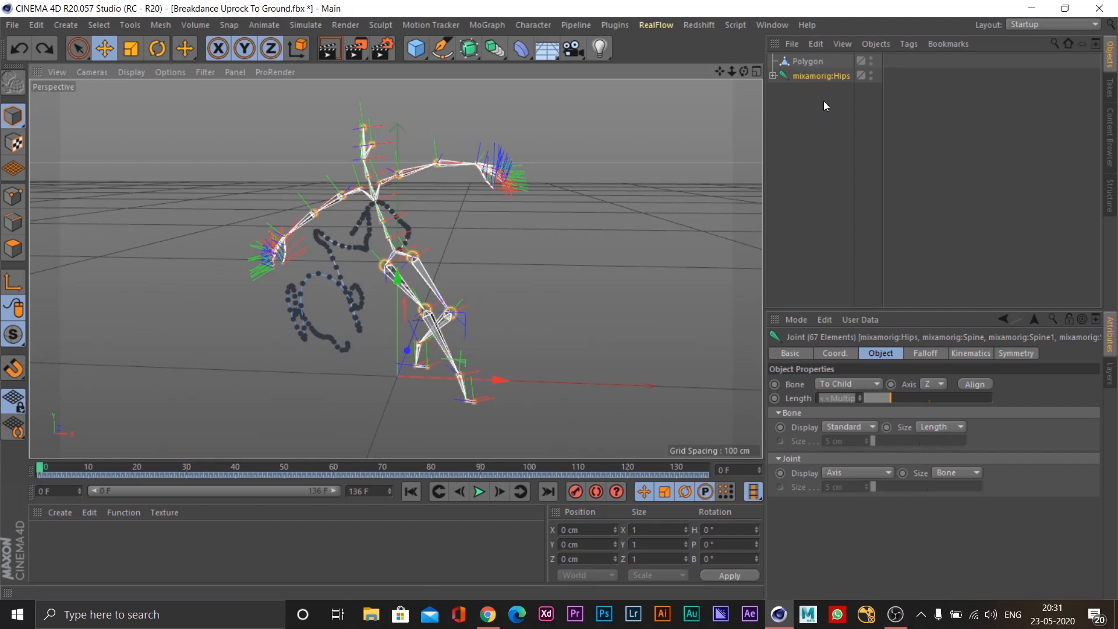
ctrl+click(805, 62)
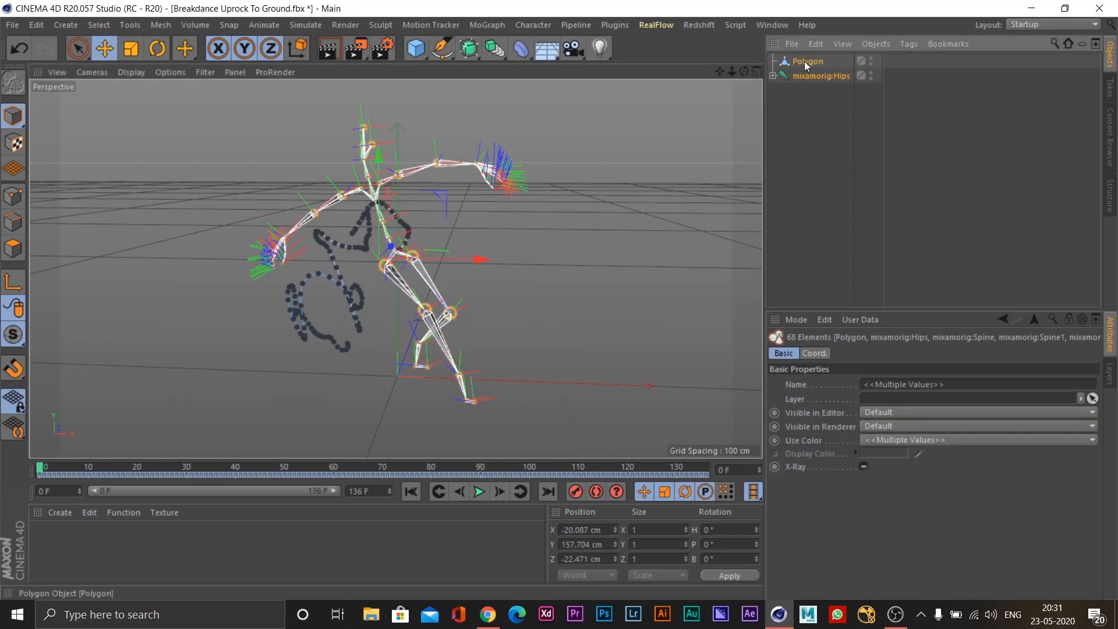
click(537, 24)
mouse_move(554, 63)
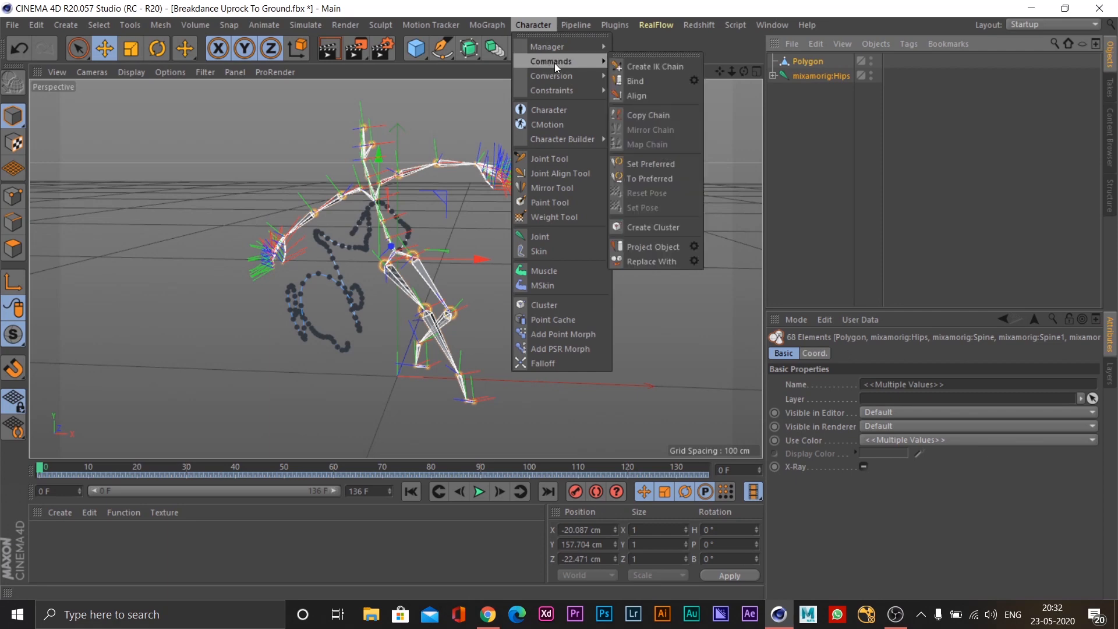
click(658, 83)
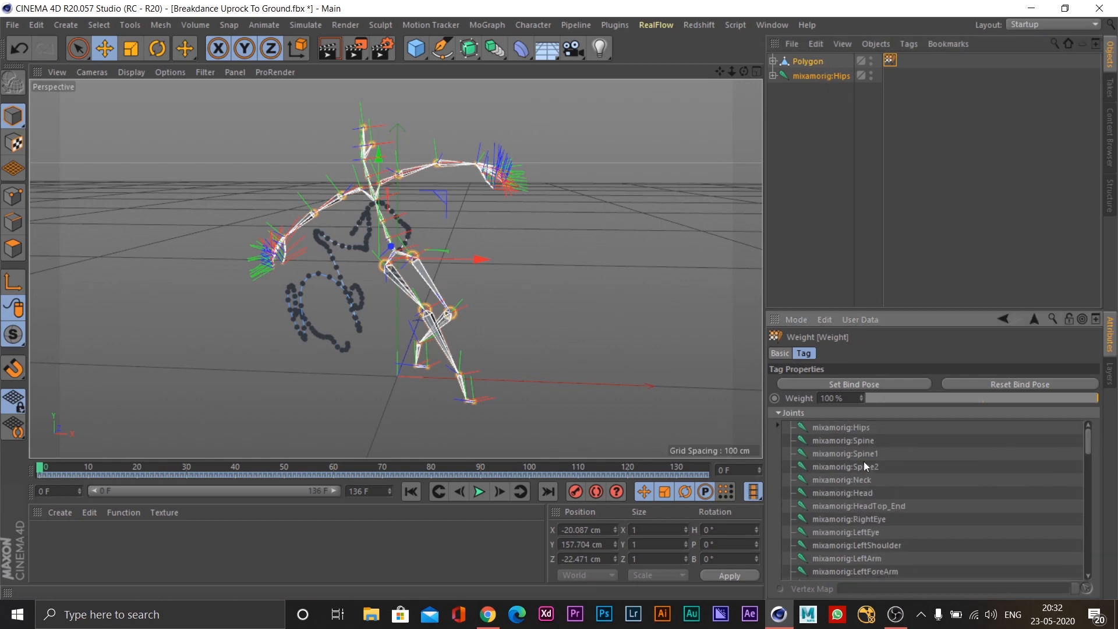
mouse_move(1087, 443)
mouse_down()
mouse_move(1095, 567)
mouse_move(1092, 425)
mouse_up()
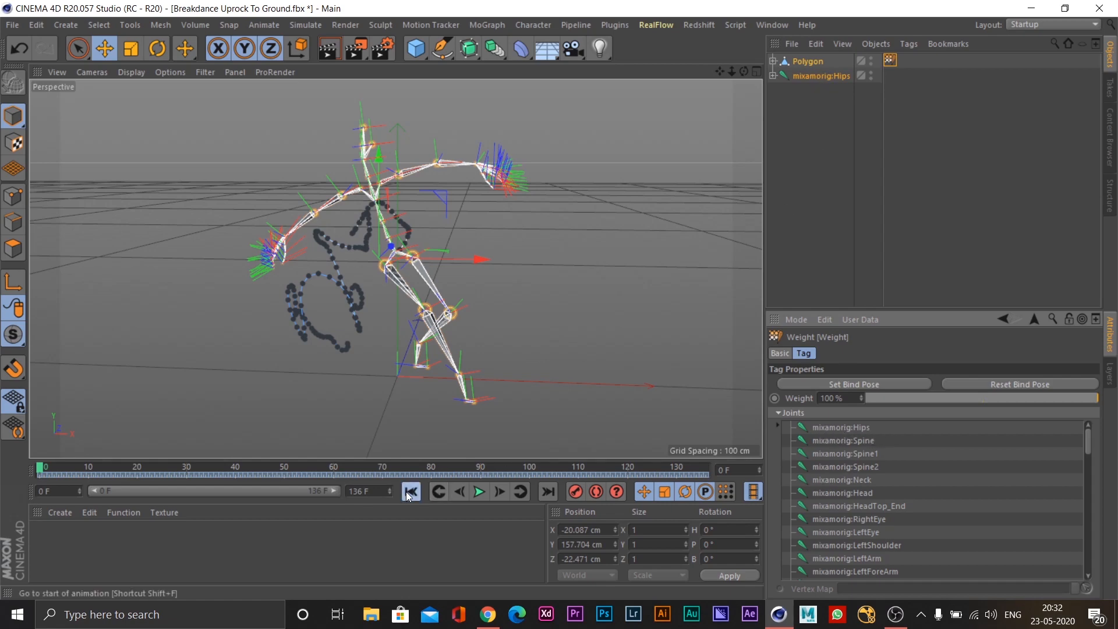
Step: Check the bound skeleton by playing the animation and rendering a mid-motion frame, return to the first frame, and deselect everything
click(479, 491)
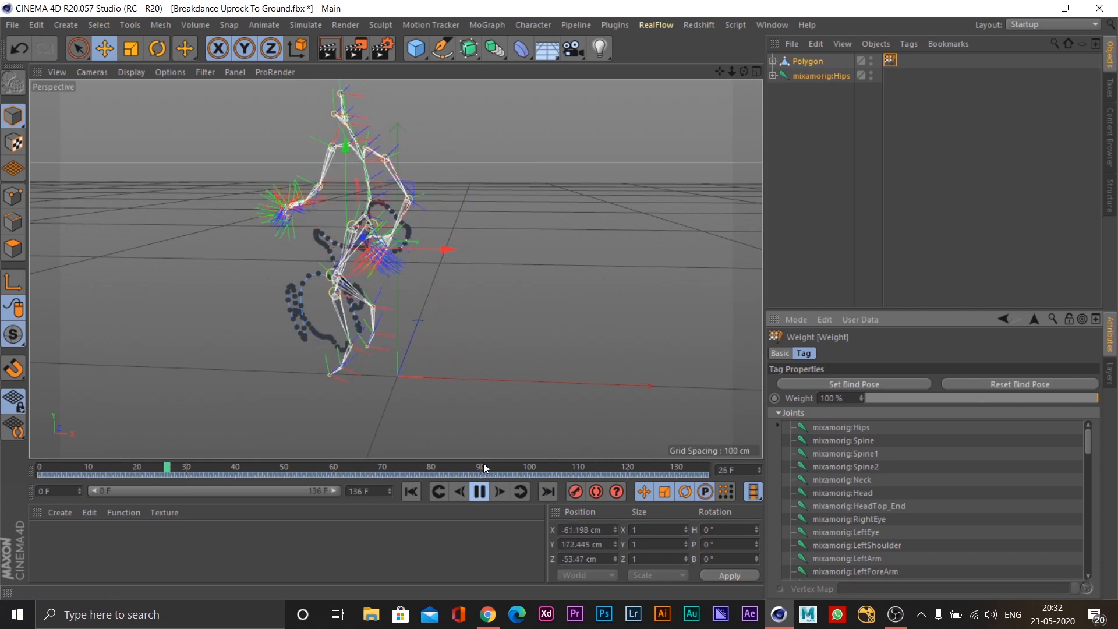
click(332, 50)
click(483, 493)
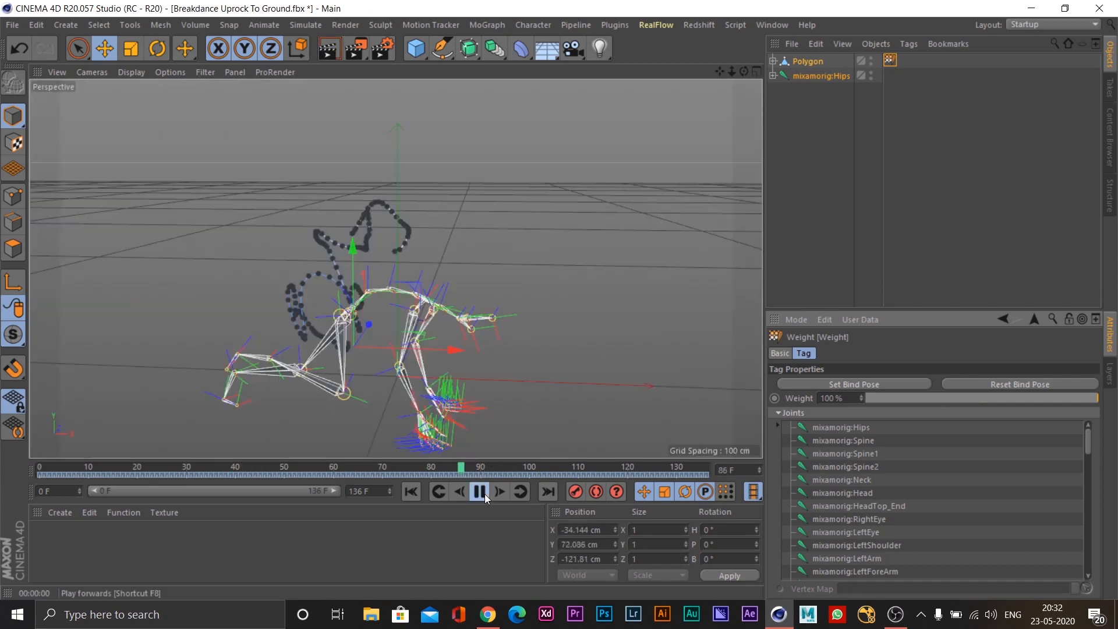
click(483, 493)
click(408, 492)
alt+drag(502, 267, 407, 216)
click(536, 277)
alt+drag(480, 240, 479, 175)
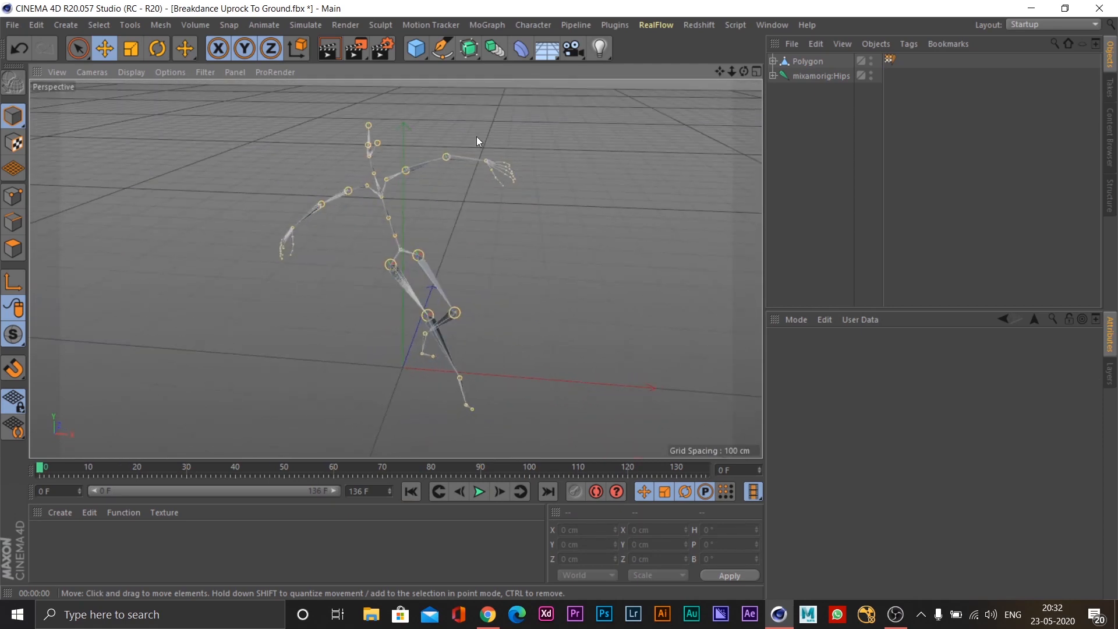
Step: Add a sphere to the scene and scale it down uniformly to a radius of about 27.3 cm
click(419, 51)
click(720, 92)
alt+drag(495, 252, 461, 225)
key(r)
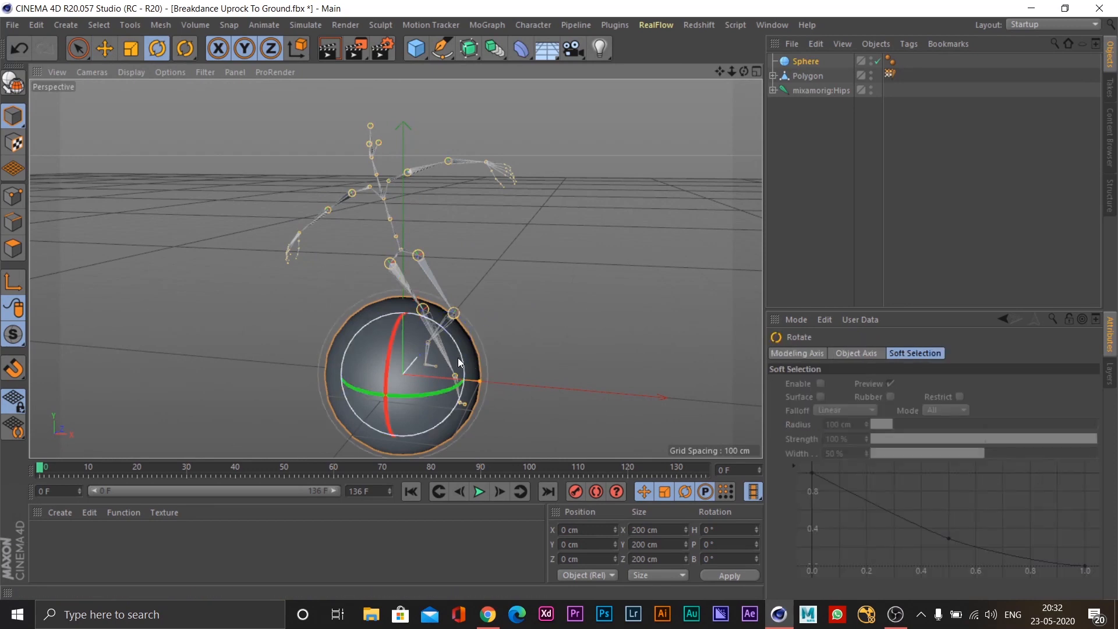
key(t)
drag(504, 344, 86, 380)
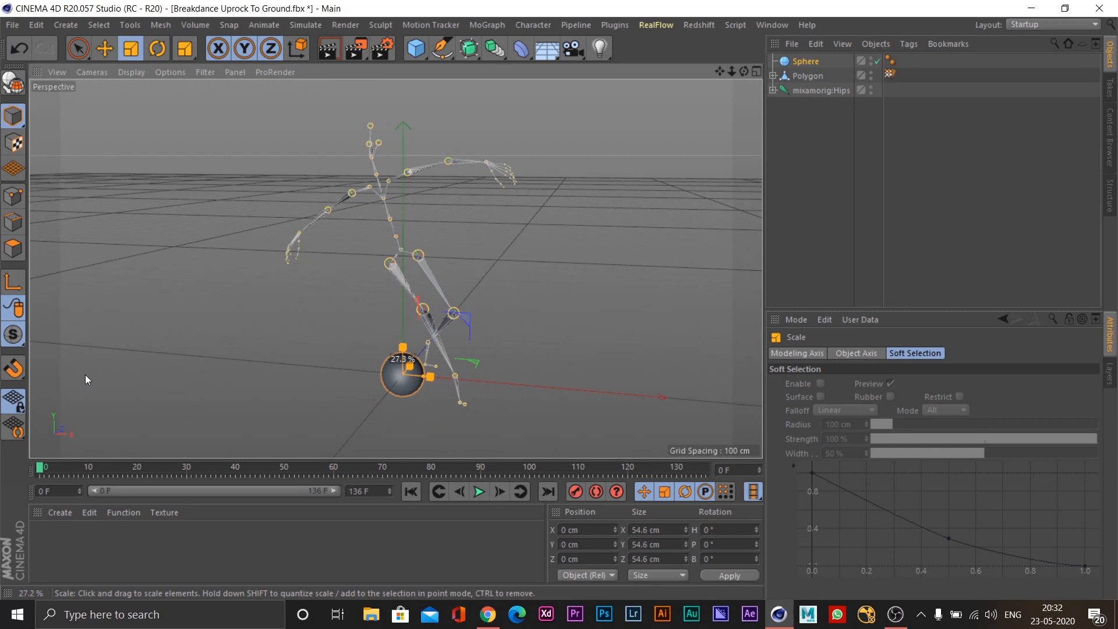
Step: Add a MoGraph Cloner and make the sphere its child
click(495, 49)
click(780, 149)
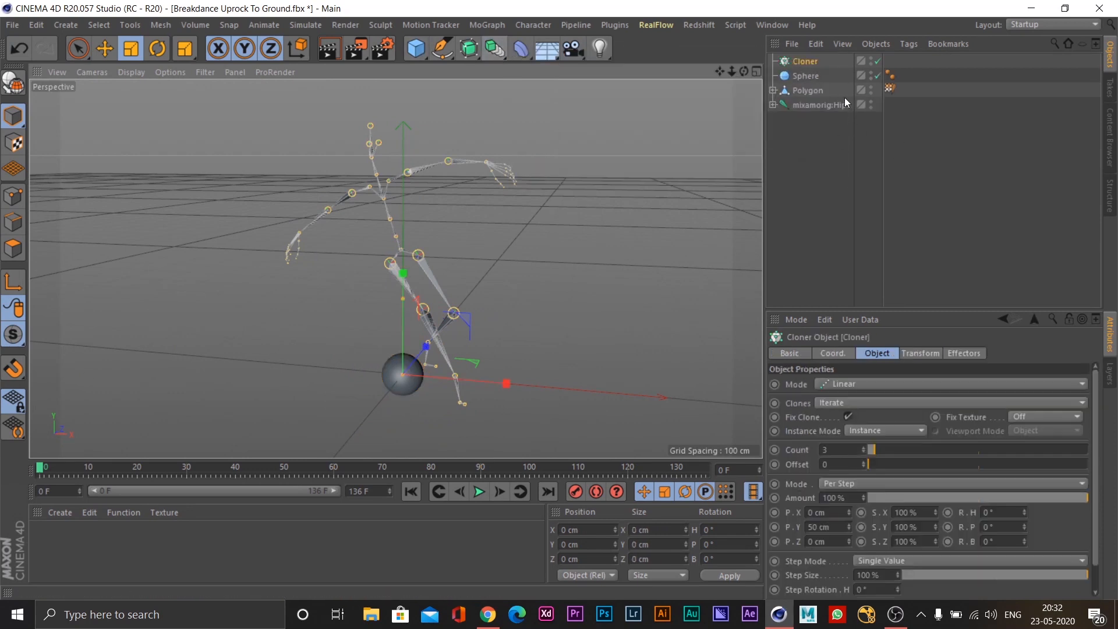
drag(812, 76, 808, 61)
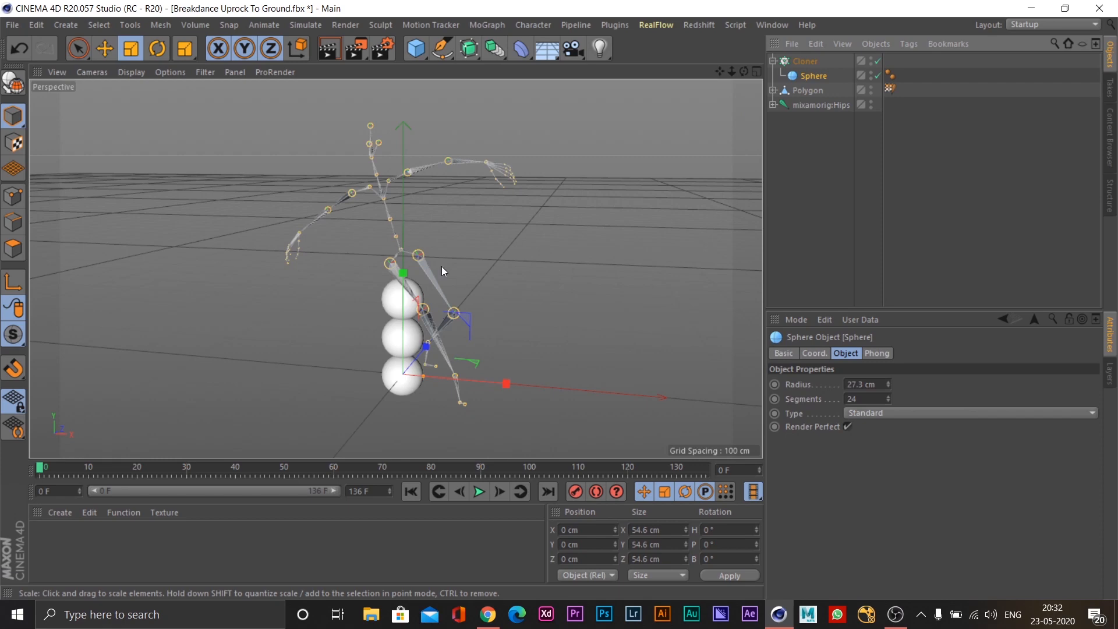
alt+drag(460, 276, 438, 299)
Step: Set the Cloner's mode to Object and assign the Polygon skeleton as the object to clone onto
click(812, 61)
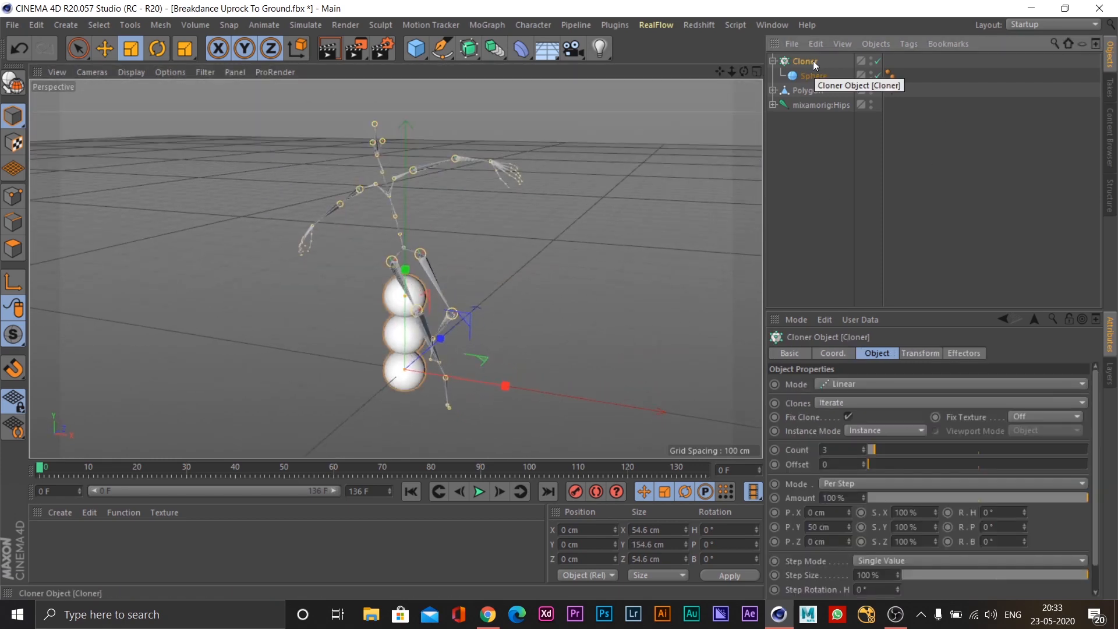
click(896, 384)
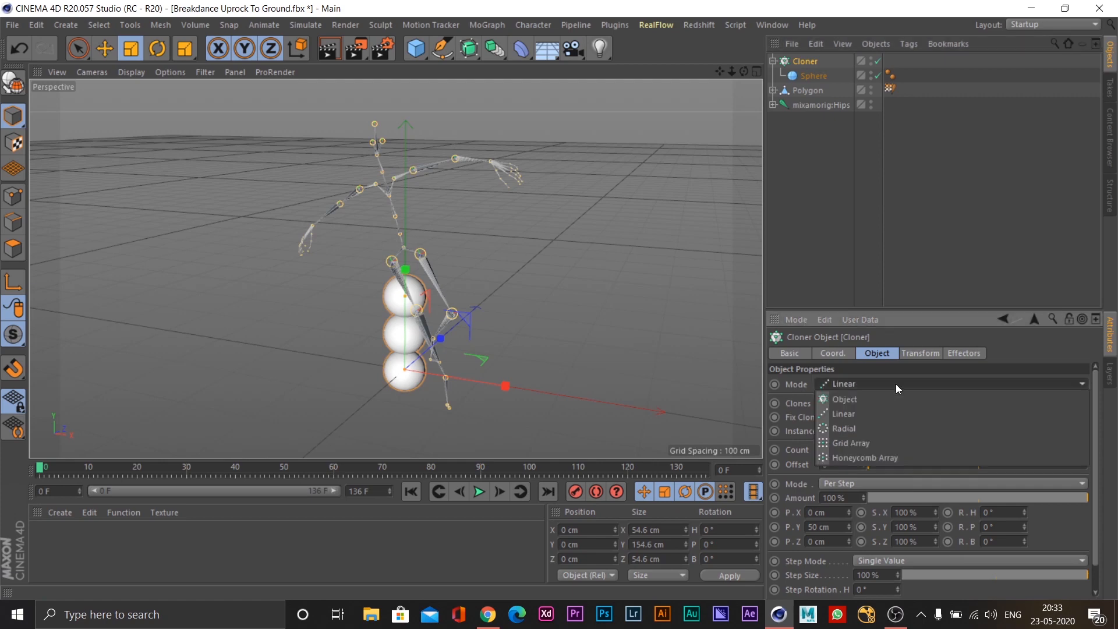
click(858, 400)
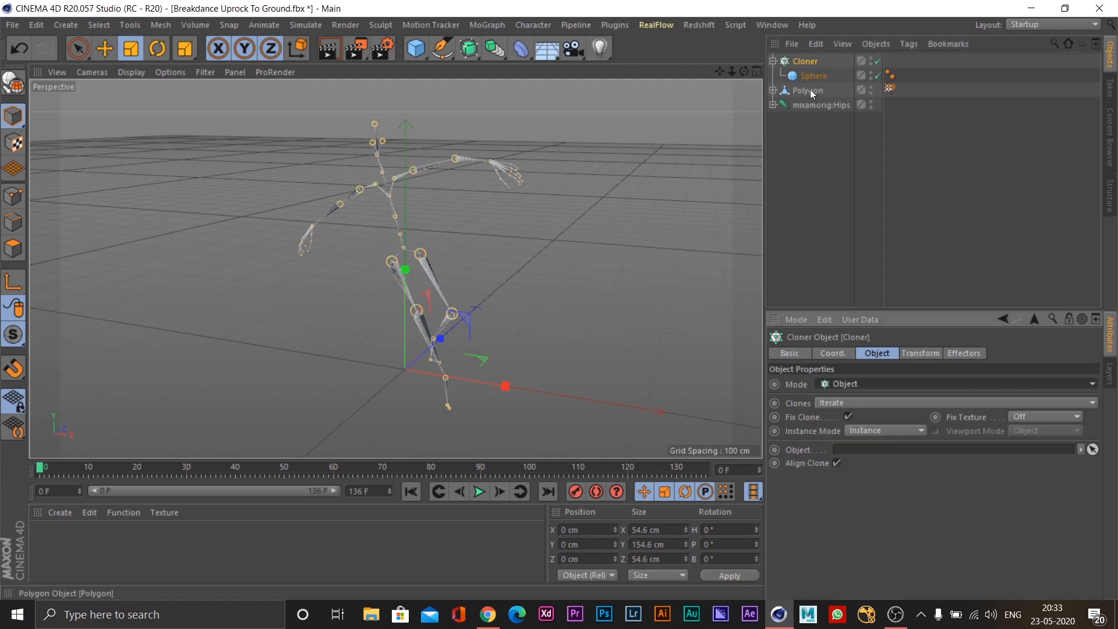
drag(809, 92, 882, 450)
alt+drag(571, 221, 508, 209)
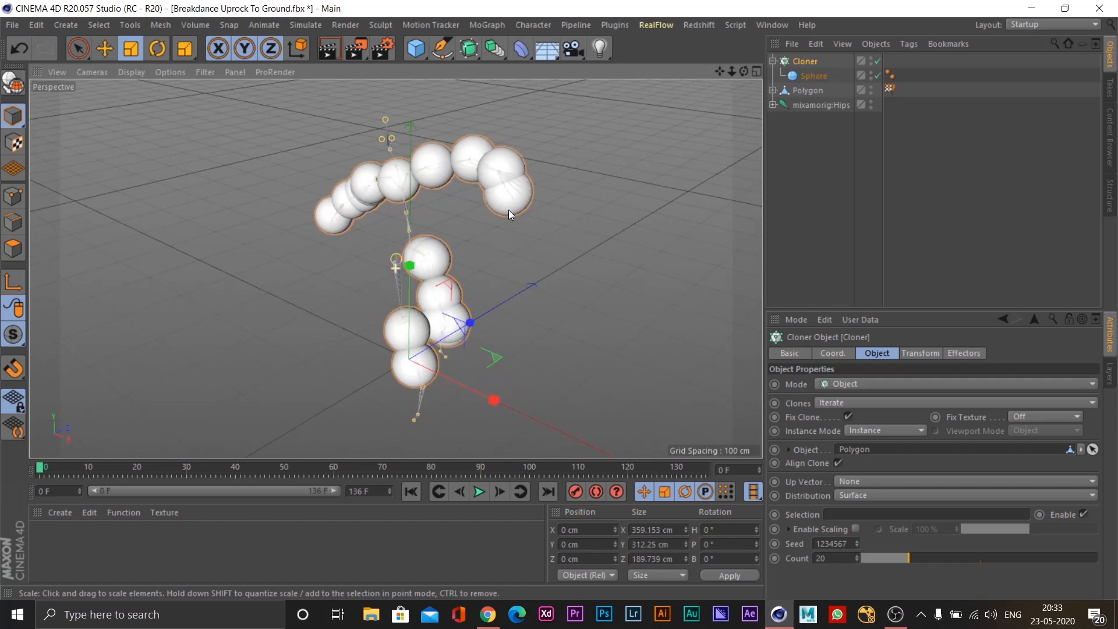
Step: Set the Cloner's count to 80 and play the animation to check how the cloned spheres move
drag(938, 558, 1051, 565)
mouse_move(483, 289)
alt+mouse_down()
mouse_move(663, 271)
mouse_move(589, 279)
mouse_move(553, 302)
alt+mouse_up()
click(479, 492)
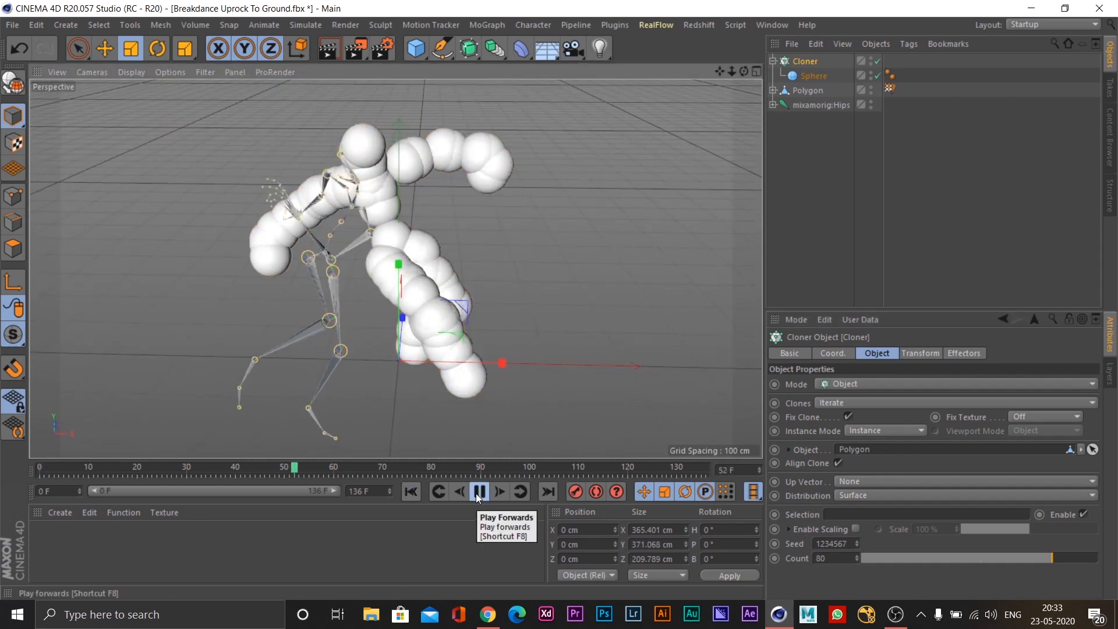
Step: Replay the animation from the first frame several times to examine whether the cloned spheres follow the dancing skeleton
click(477, 498)
click(413, 492)
click(478, 495)
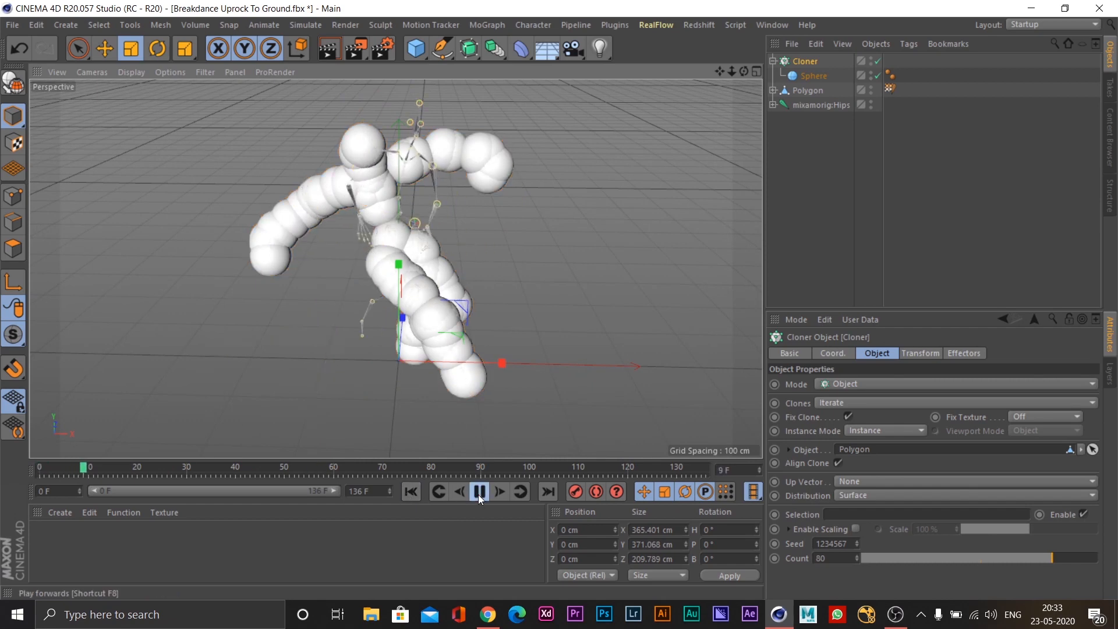
click(477, 494)
click(412, 492)
alt+drag(488, 168, 447, 198)
click(479, 492)
click(411, 492)
click(479, 492)
click(415, 491)
alt+drag(459, 296, 442, 314)
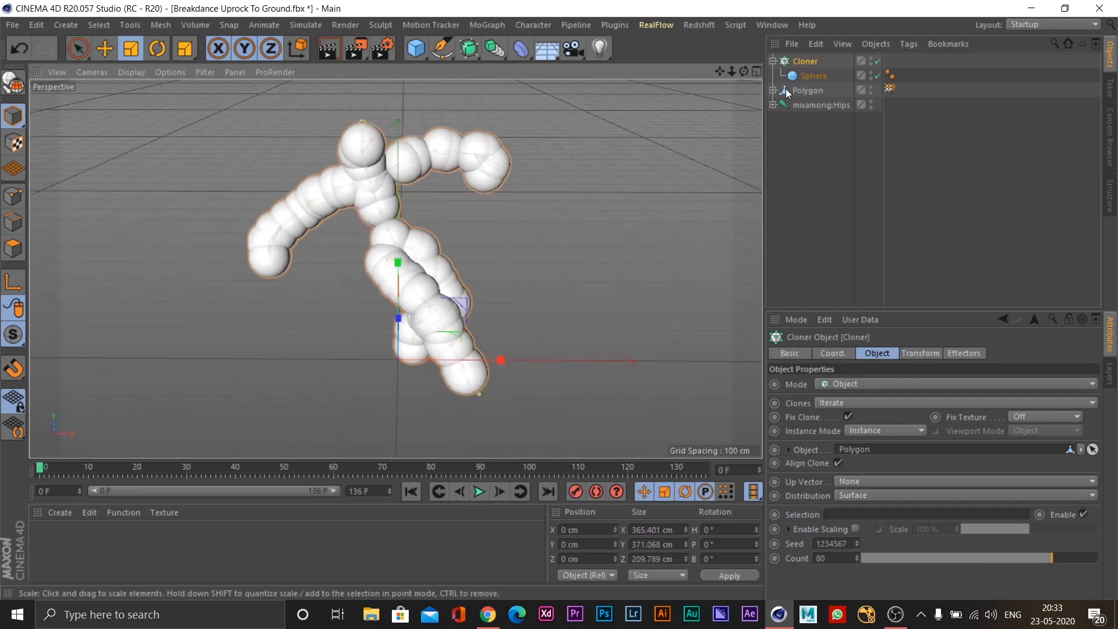
Step: Move the Cloner below the mixamorig:Hips skeleton in the object hierarchy and replay the animation to check the clones' motion
click(771, 61)
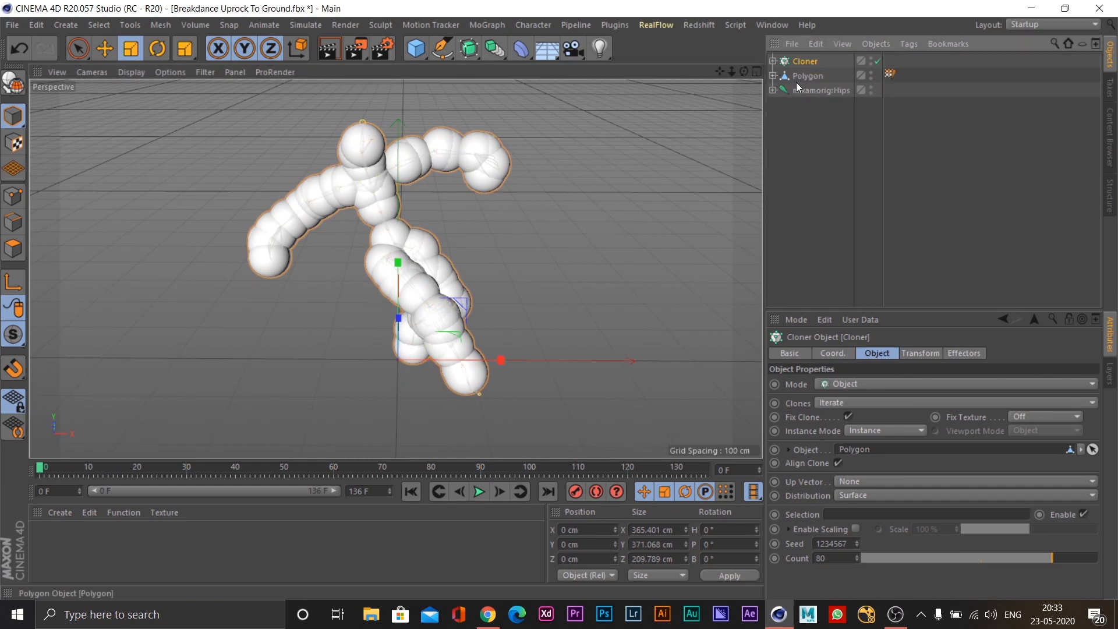
click(807, 77)
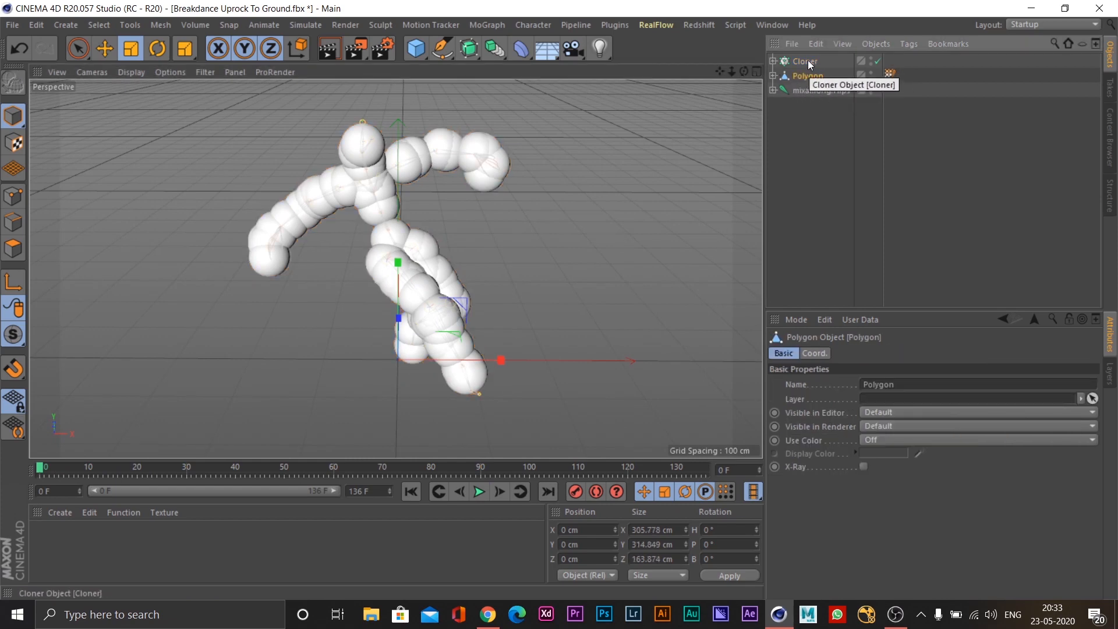
drag(808, 60, 815, 115)
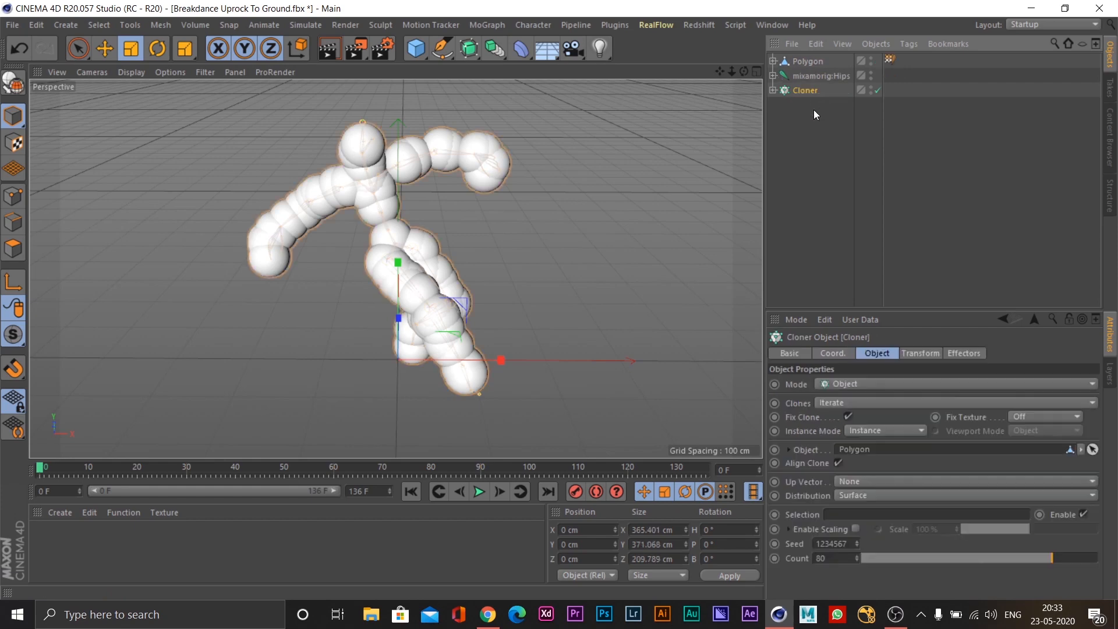
click(478, 492)
click(477, 492)
click(411, 492)
alt+drag(418, 279, 344, 331)
scroll(533, 330, up, 5)
scroll(402, 310, down, 5)
click(755, 122)
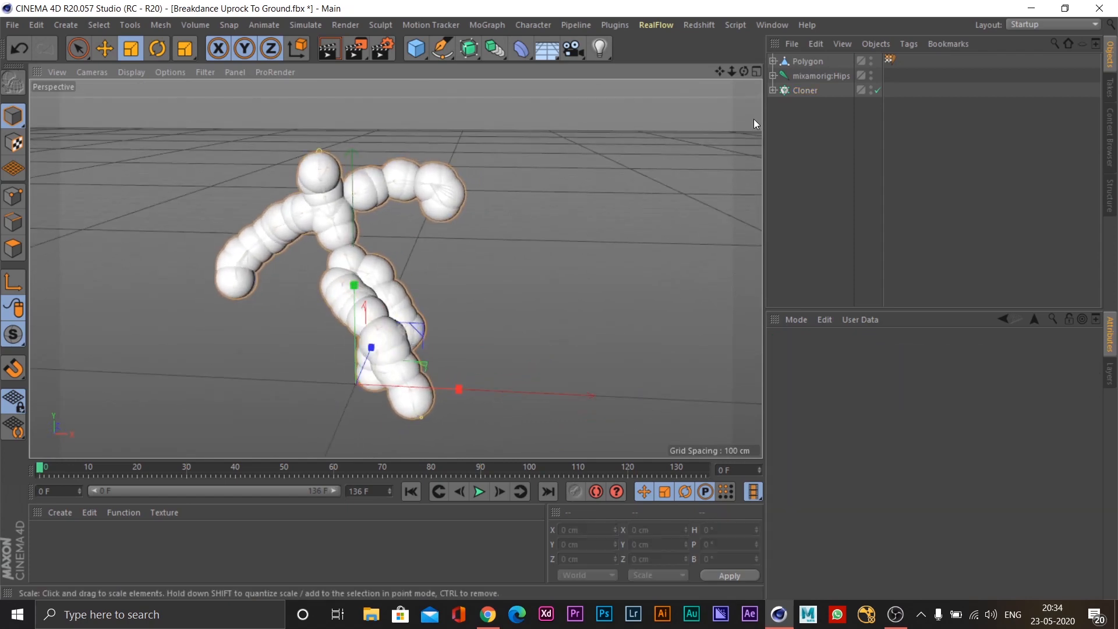
Step: Add a Rigid Body simulation tag to the Sphere inside the Cloner
click(773, 90)
click(812, 104)
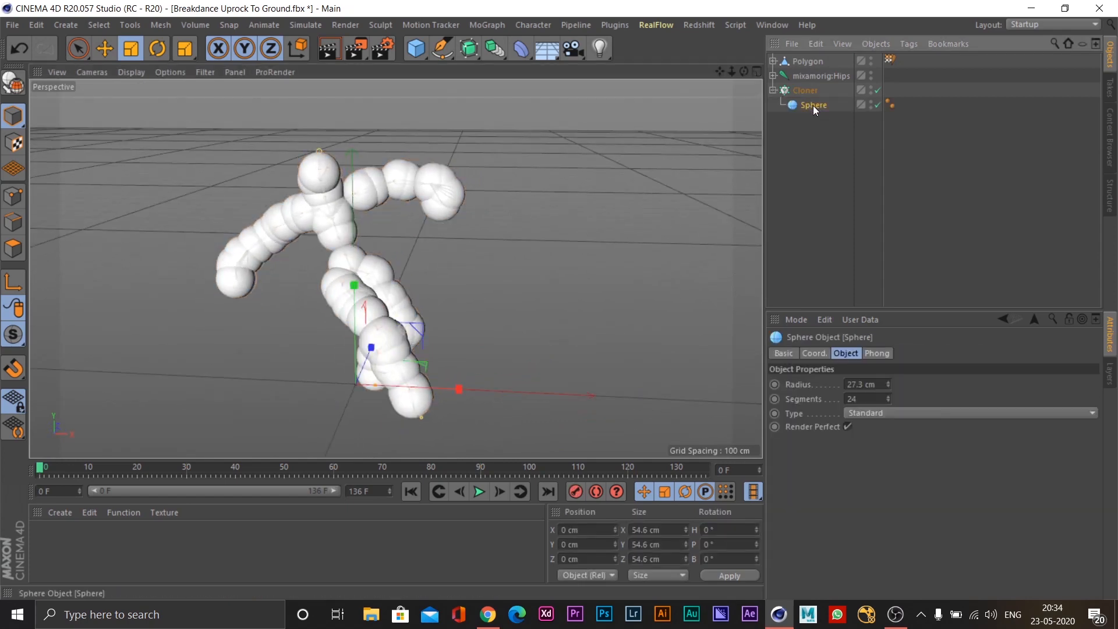
right_click(813, 106)
mouse_move(888, 149)
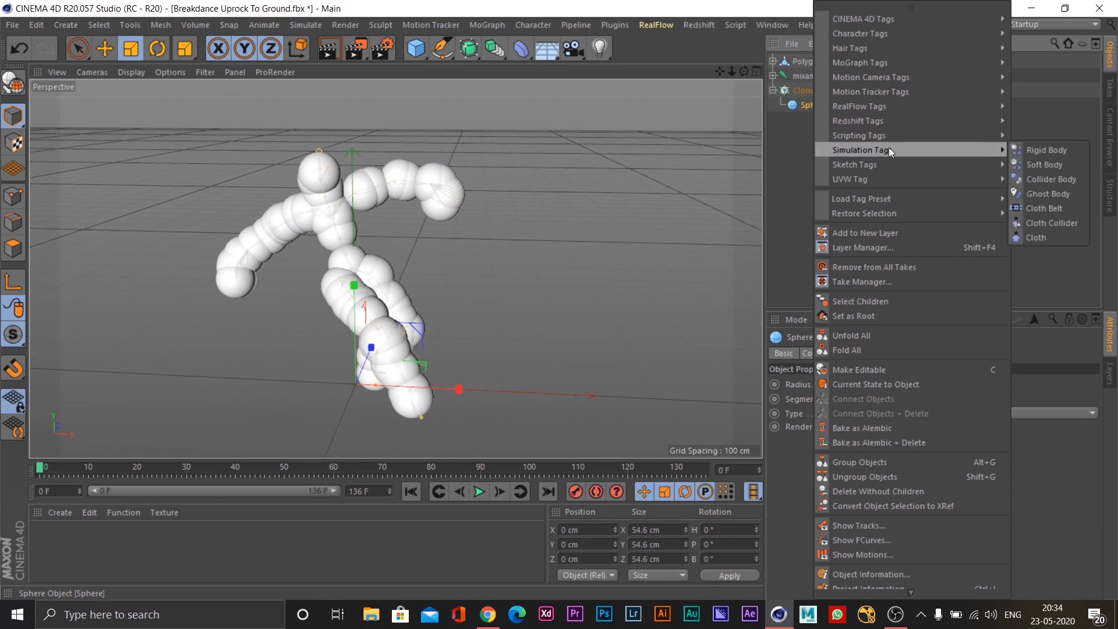
click(1049, 152)
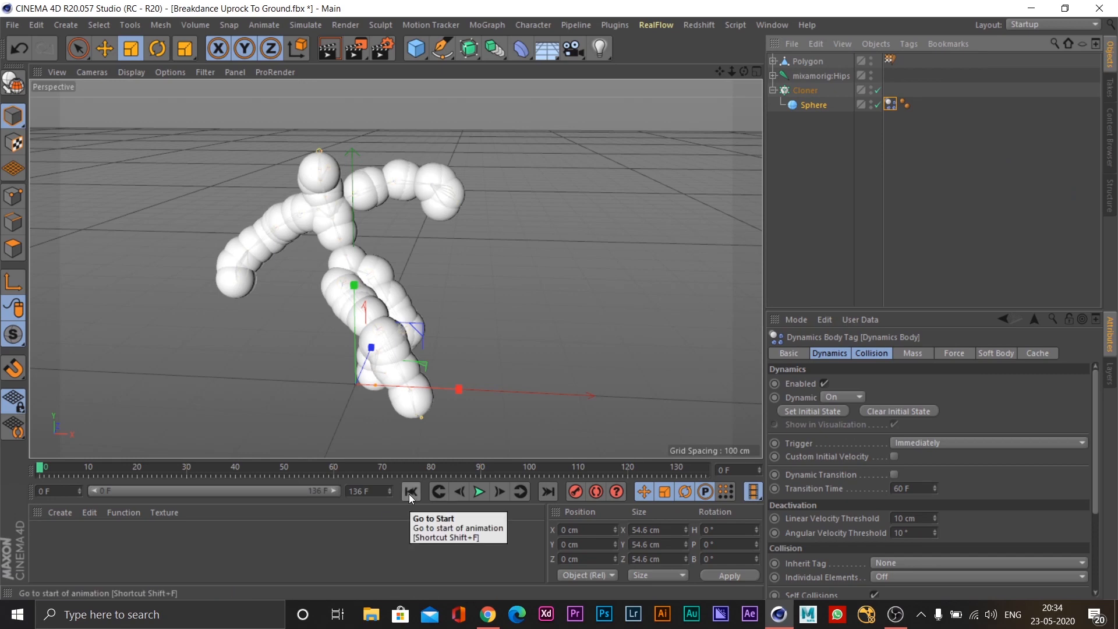
Step: Play the rigid body simulation to see how the spheres react, return to the first frame and inspect the figure
click(483, 491)
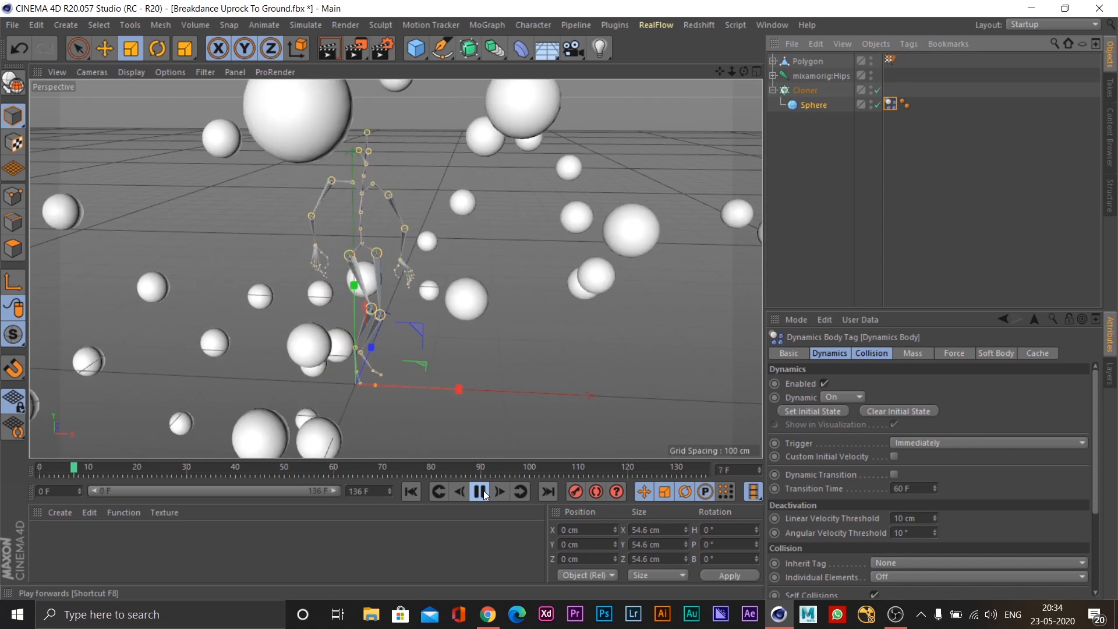
click(483, 491)
click(411, 491)
alt+drag(432, 273, 237, 312)
alt+drag(237, 312, 564, 332)
alt+drag(394, 268, 420, 350)
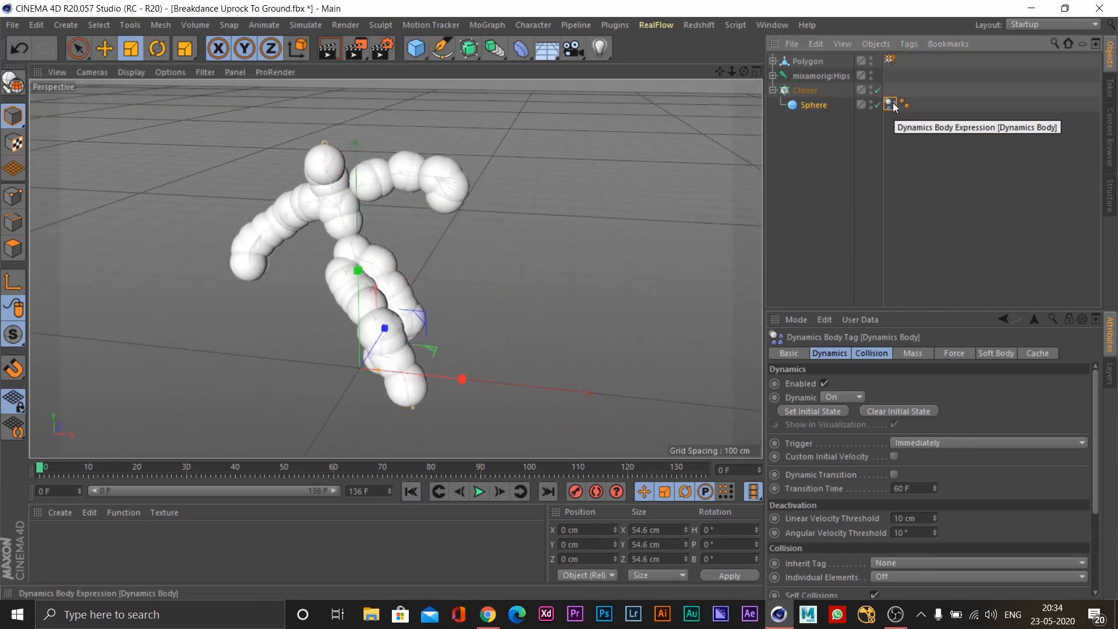
Step: Set the Follow Position force of the sphere's dynamics tag to 10 and test the simulation from the first frame
click(953, 354)
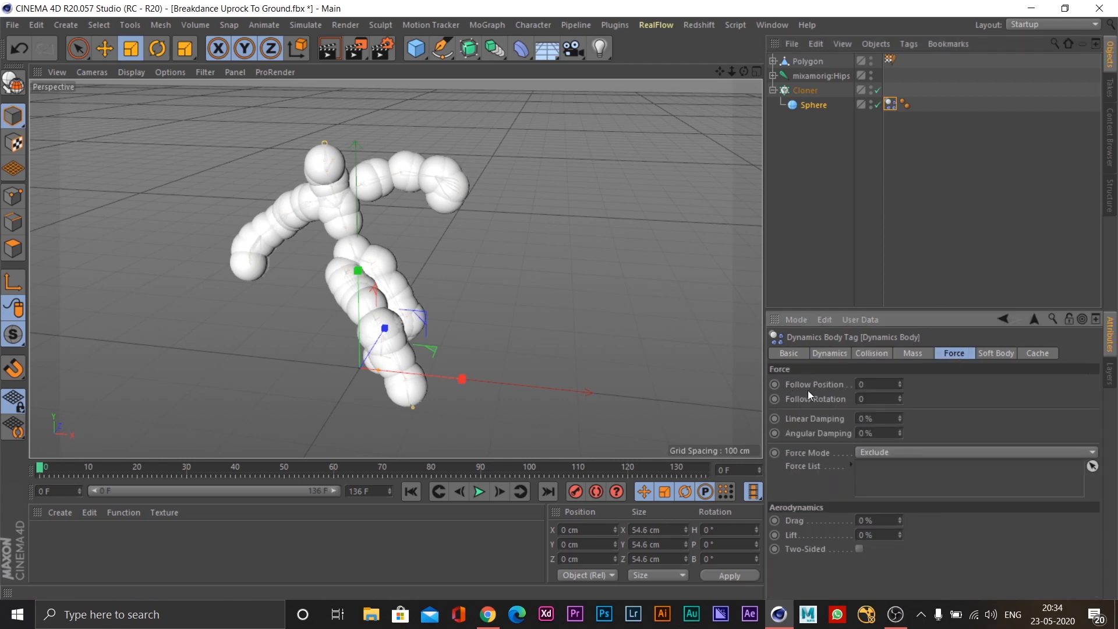
alt+drag(453, 323, 430, 312)
alt+drag(414, 292, 398, 315)
drag(885, 385, 747, 389)
text(10)
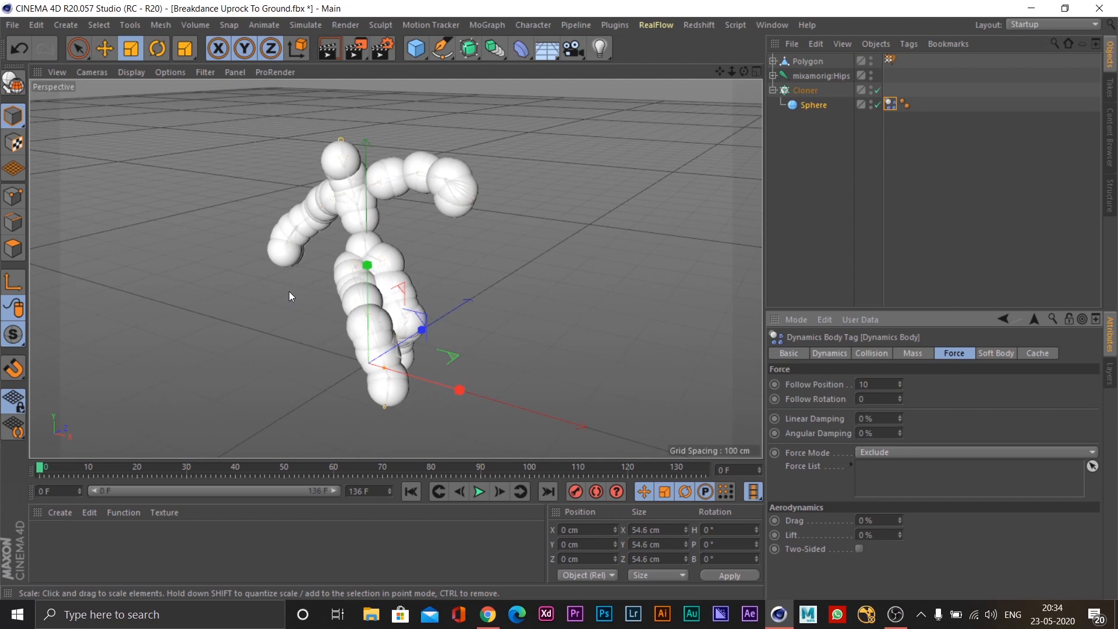
click(480, 492)
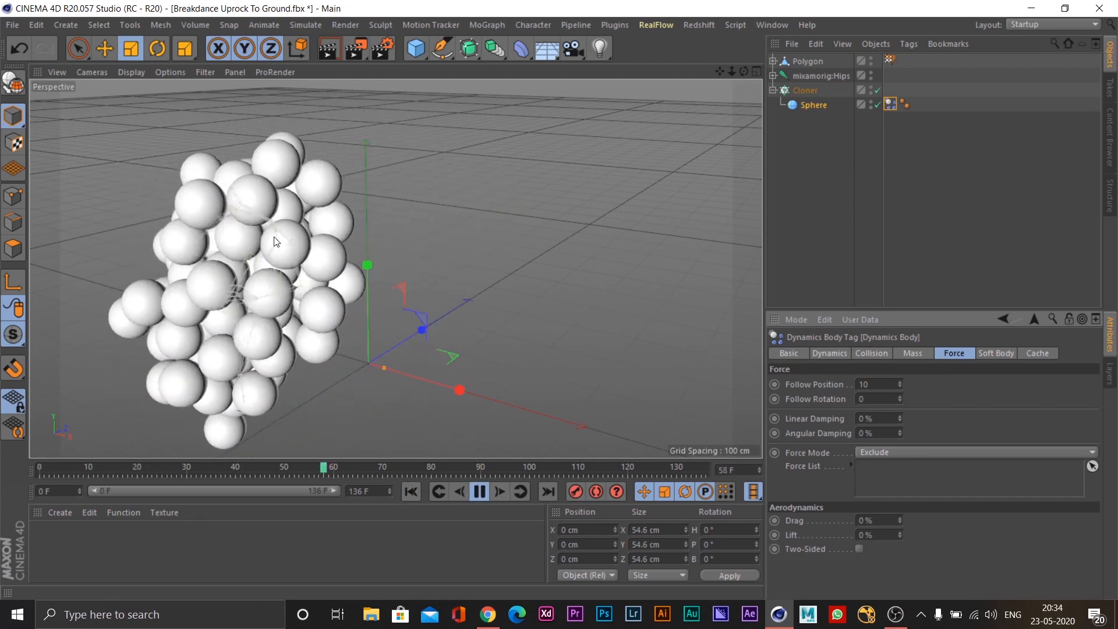
click(480, 492)
click(411, 492)
Step: Set the dynamics tag's Follow Position to 18 and play the simulation to check how closely the spheres follow the dance
click(891, 385)
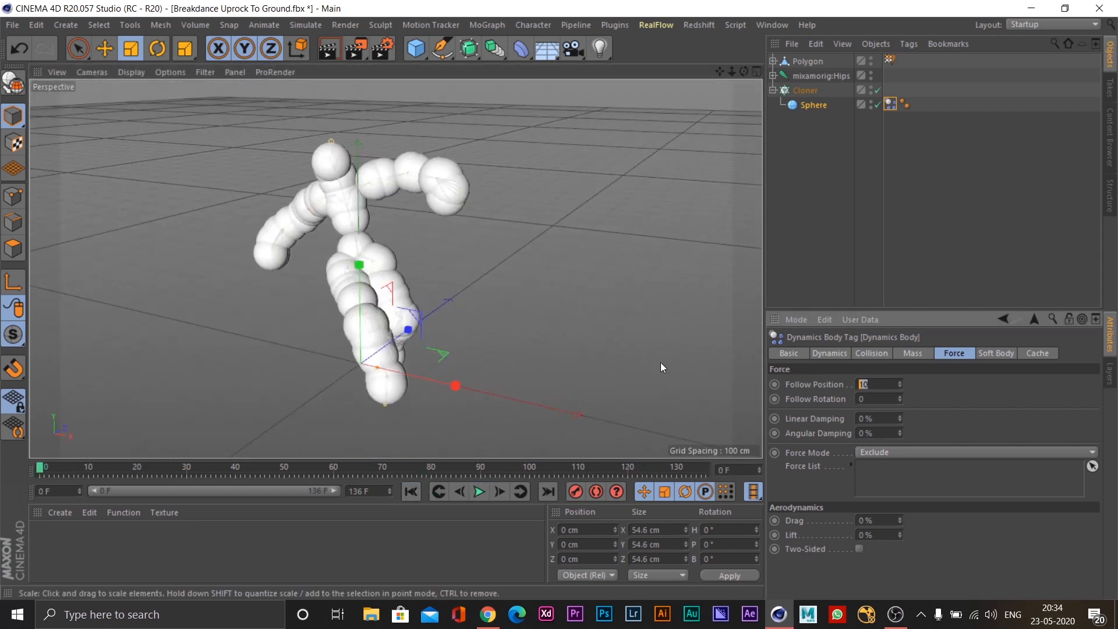
text(18)
click(474, 491)
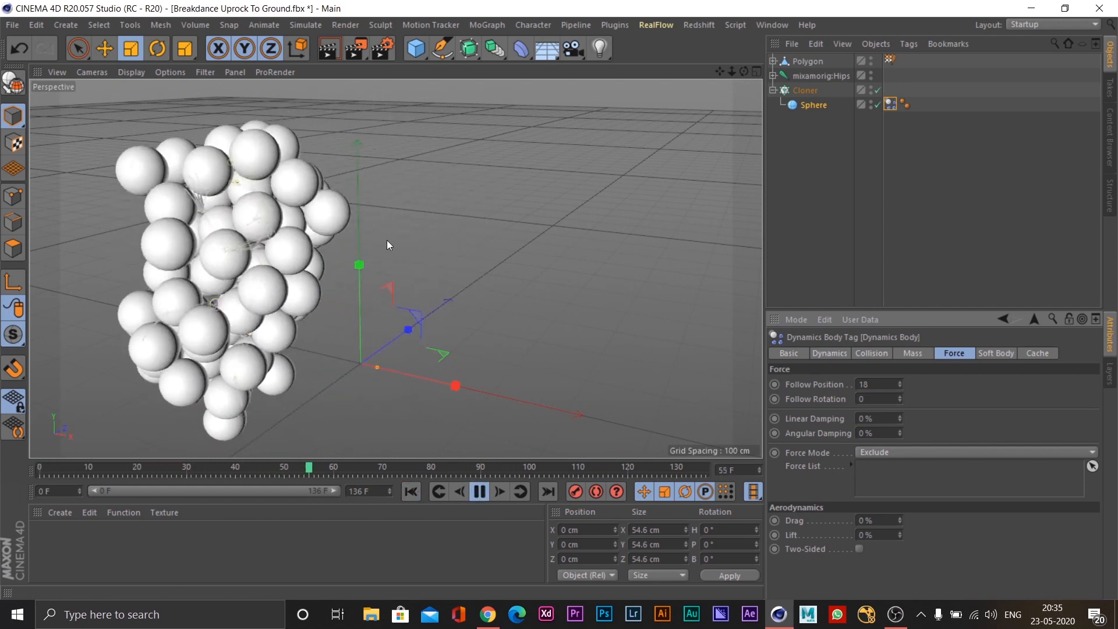
alt+drag(497, 253, 390, 289)
click(480, 492)
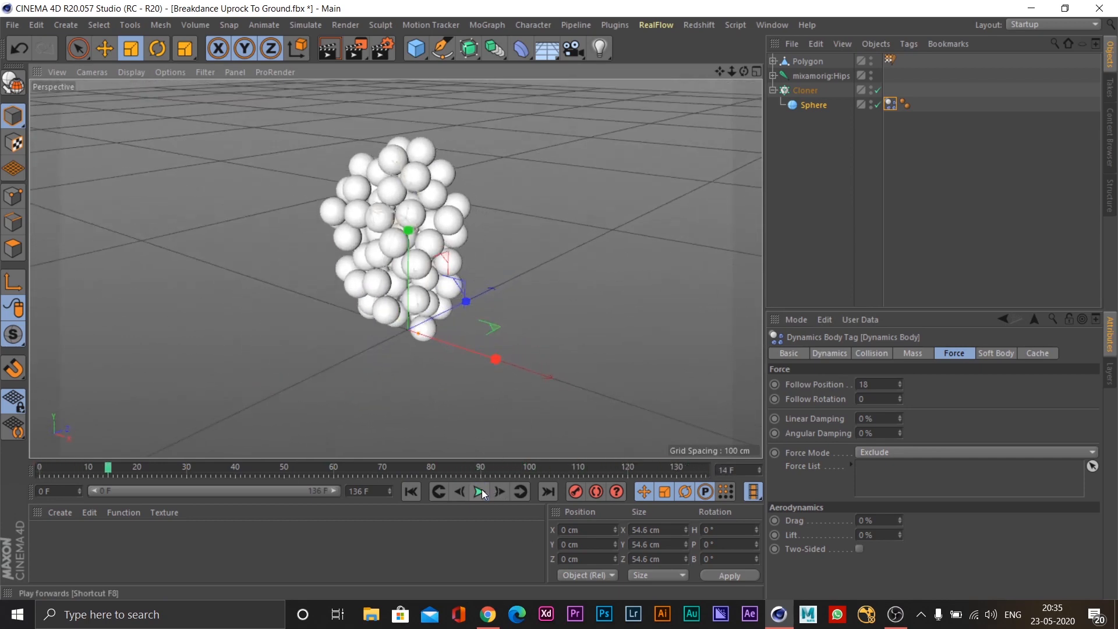
click(438, 492)
alt+drag(412, 382, 561, 338)
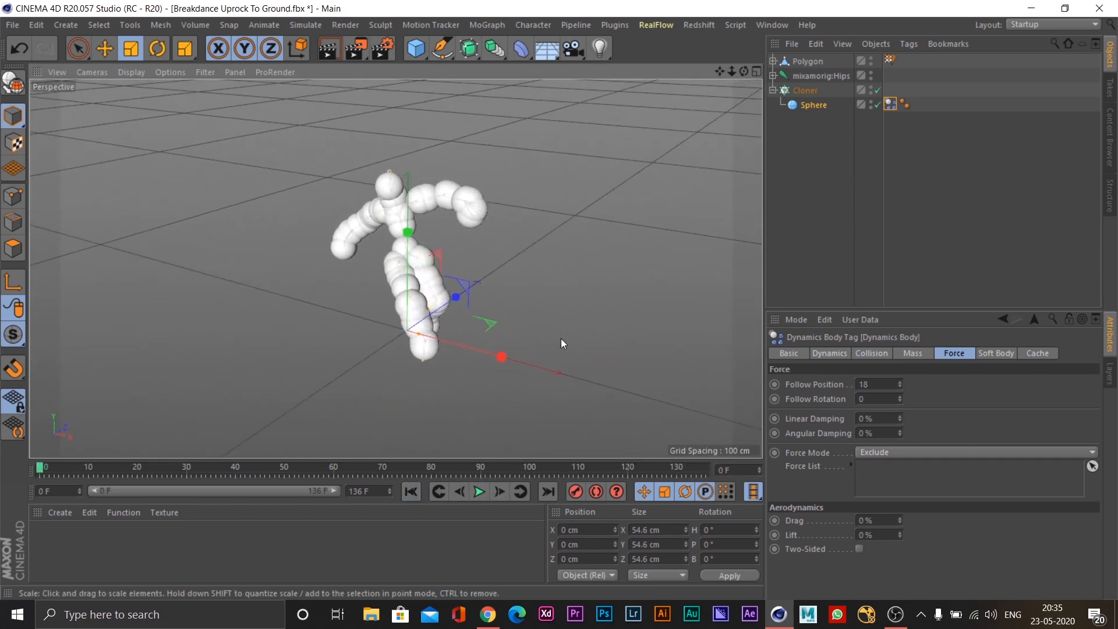
Step: Reduce the Cloner's count to 64 and play the simulation with fewer spheres
click(808, 92)
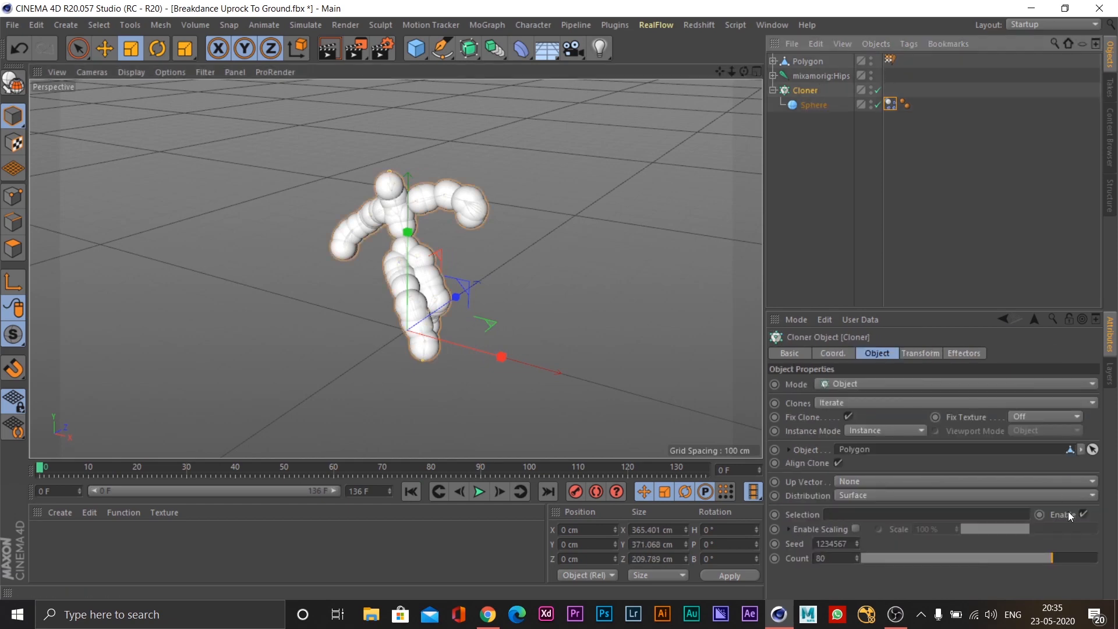
drag(1045, 563, 1015, 562)
click(480, 491)
alt+drag(455, 301, 580, 393)
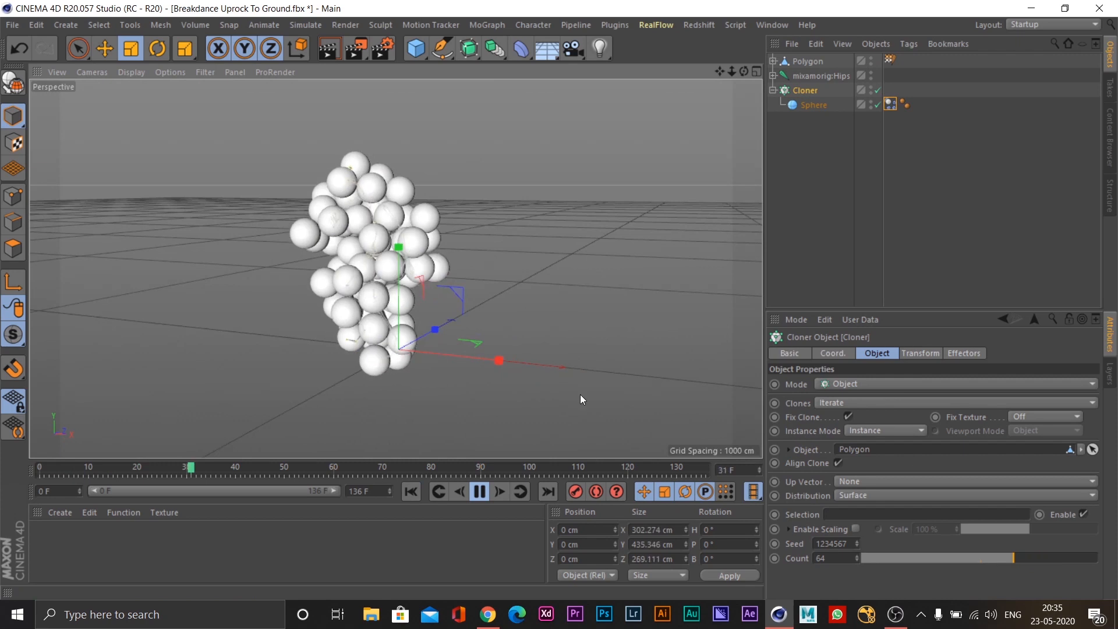
click(479, 491)
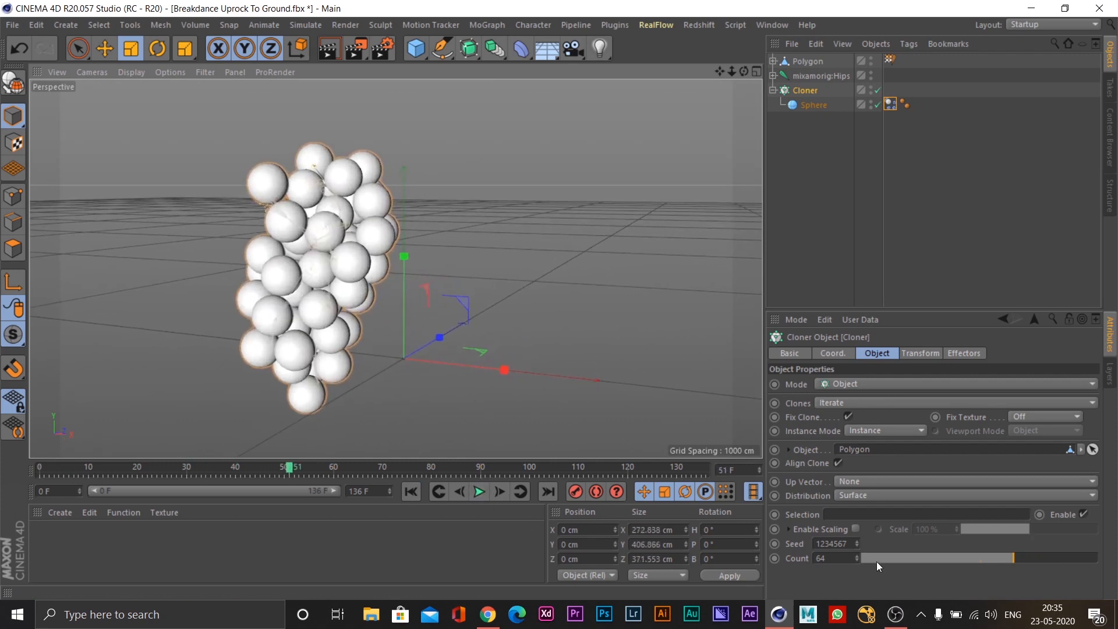
Step: Set the Cloner's count to 70 and replay the simulation from the first frame
double_click(844, 559)
text(70)
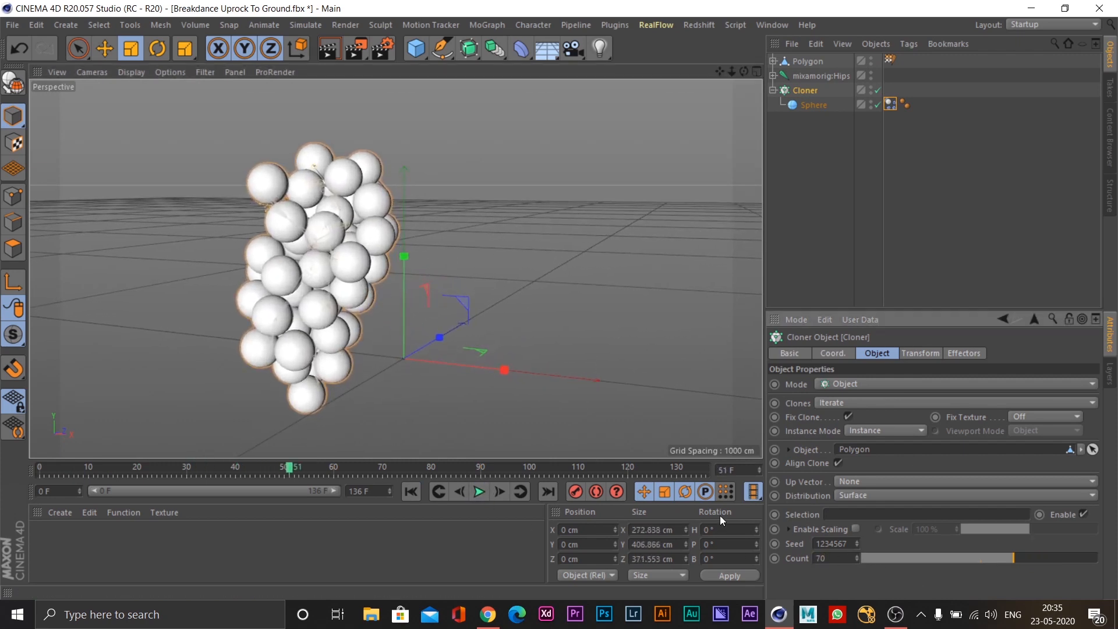
key(Return)
alt+drag(513, 407, 470, 498)
click(410, 490)
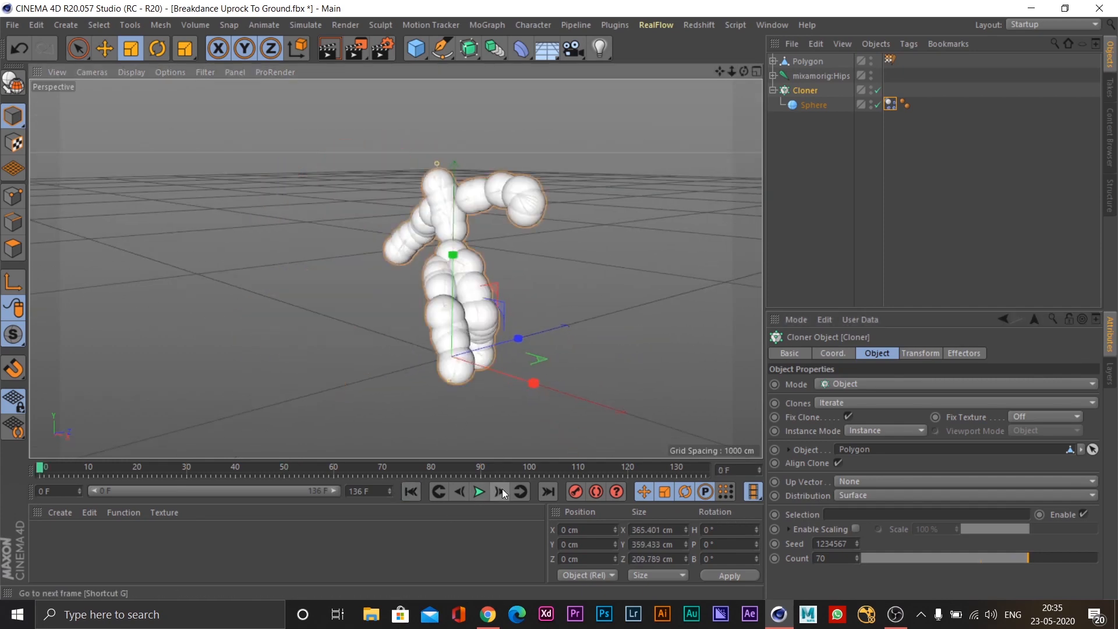
click(479, 491)
click(481, 494)
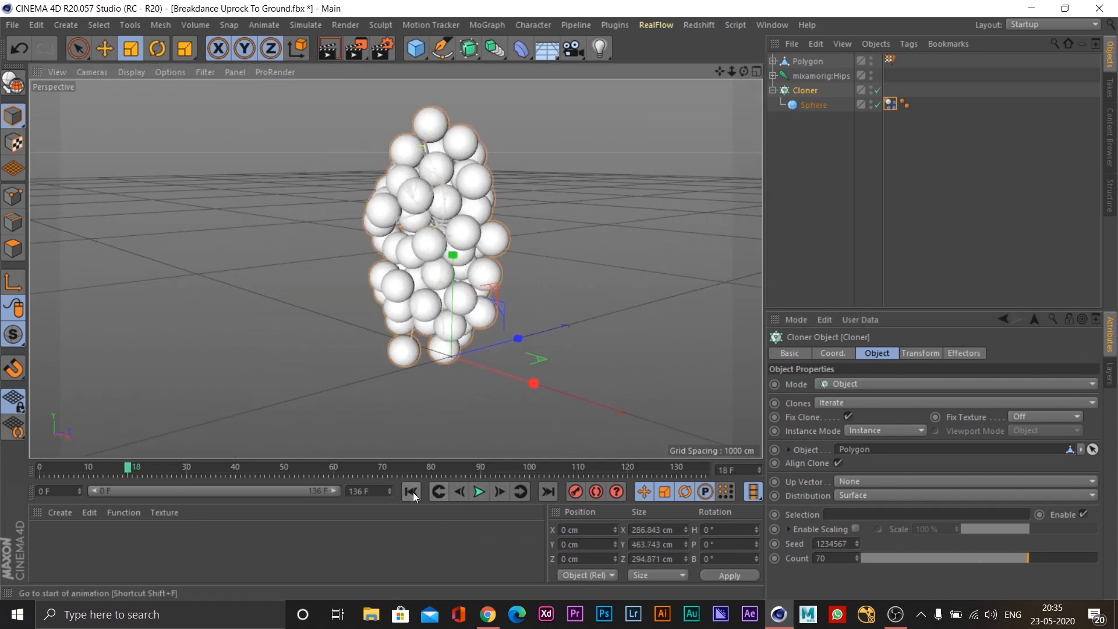
click(413, 491)
alt+drag(410, 255, 386, 276)
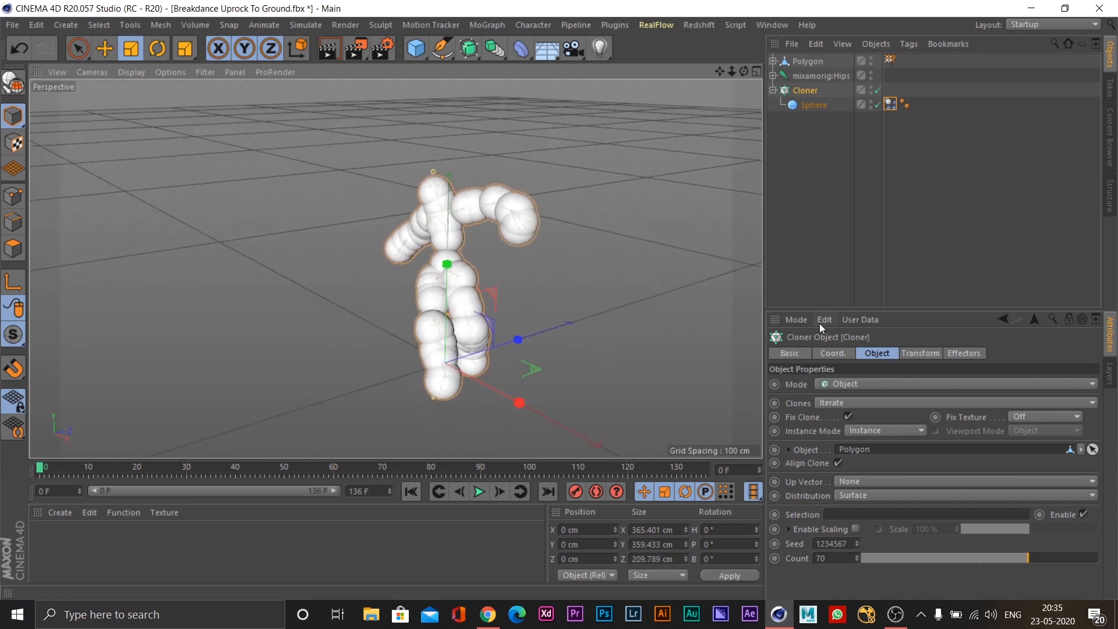
Step: Add a MoGraph Random effector to the Cloner
click(971, 354)
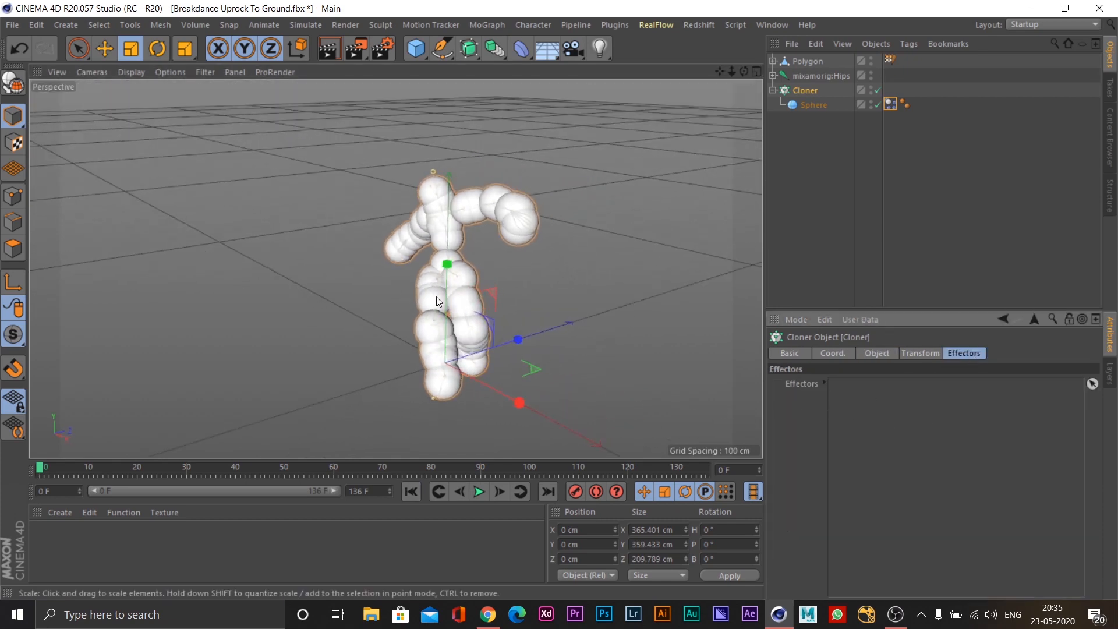
alt+drag(576, 278, 483, 255)
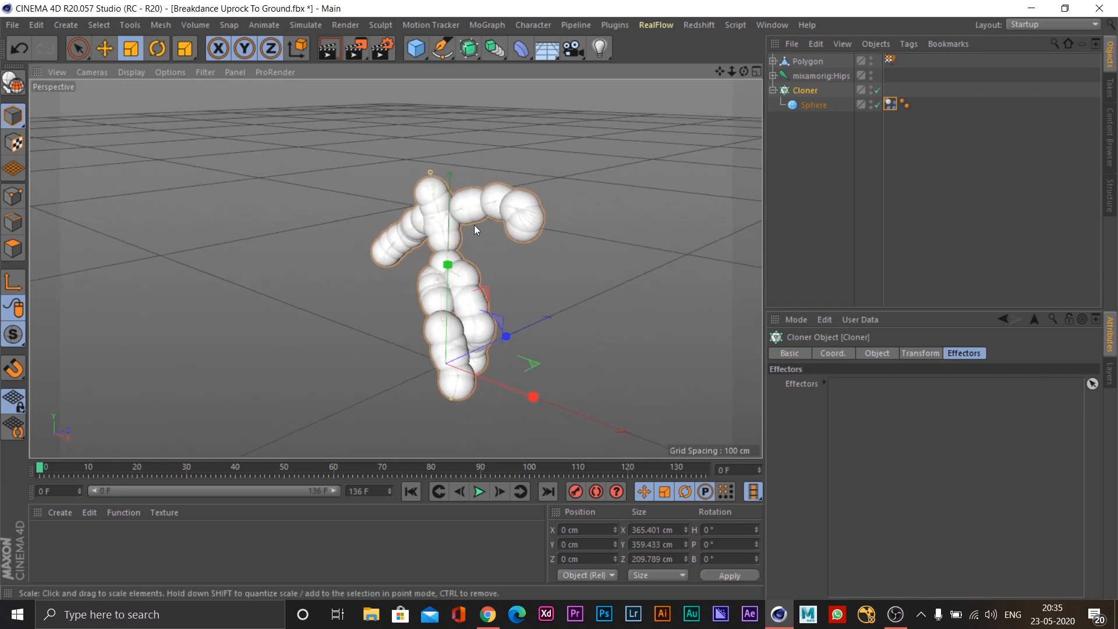
click(484, 25)
mouse_move(548, 45)
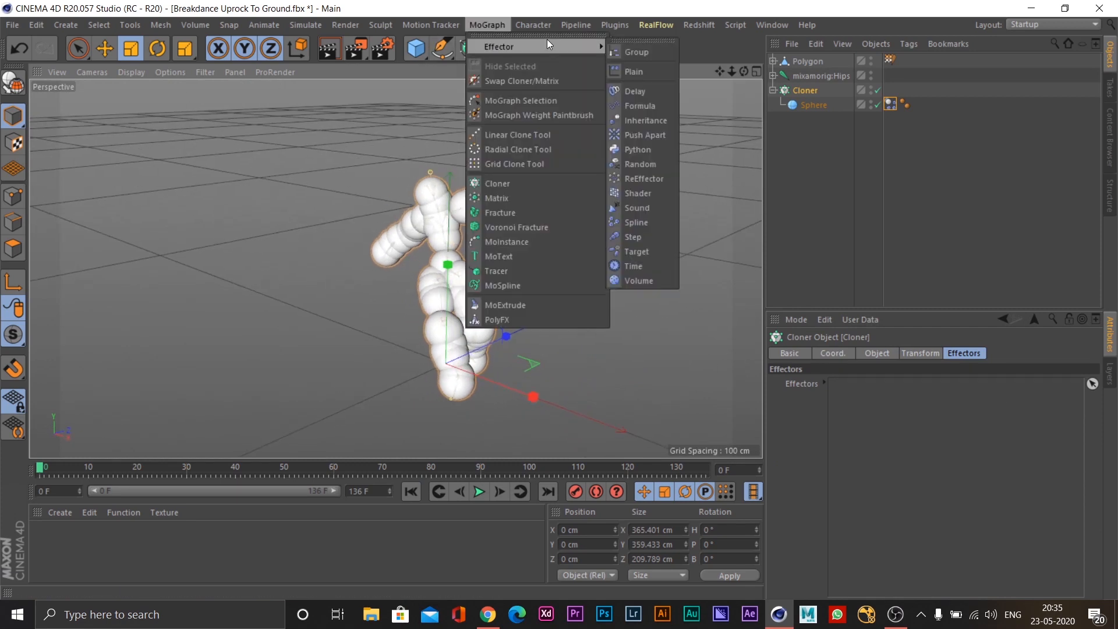
click(645, 164)
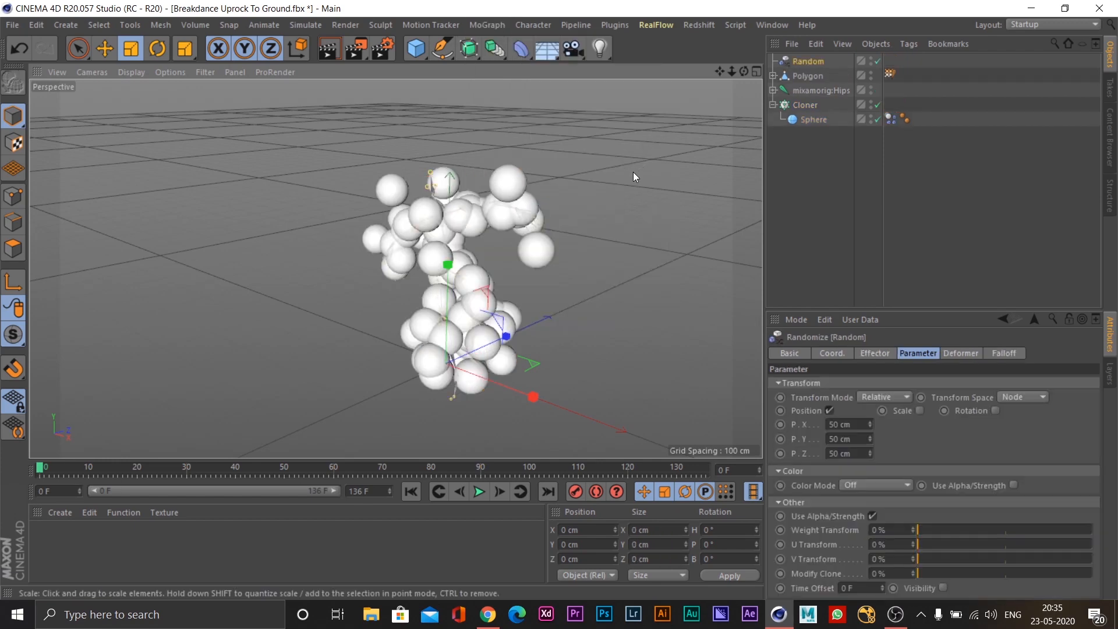
alt+drag(557, 232, 522, 210)
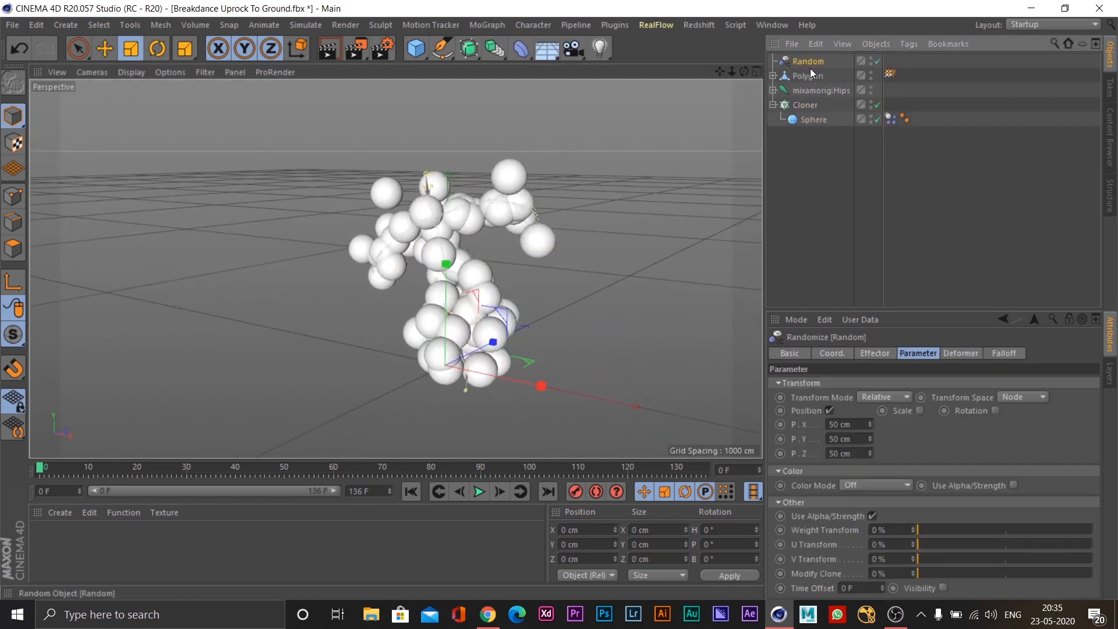
Step: Switch the Random effector from position to uniform scale variation of 0.3 and play the simulation
click(830, 411)
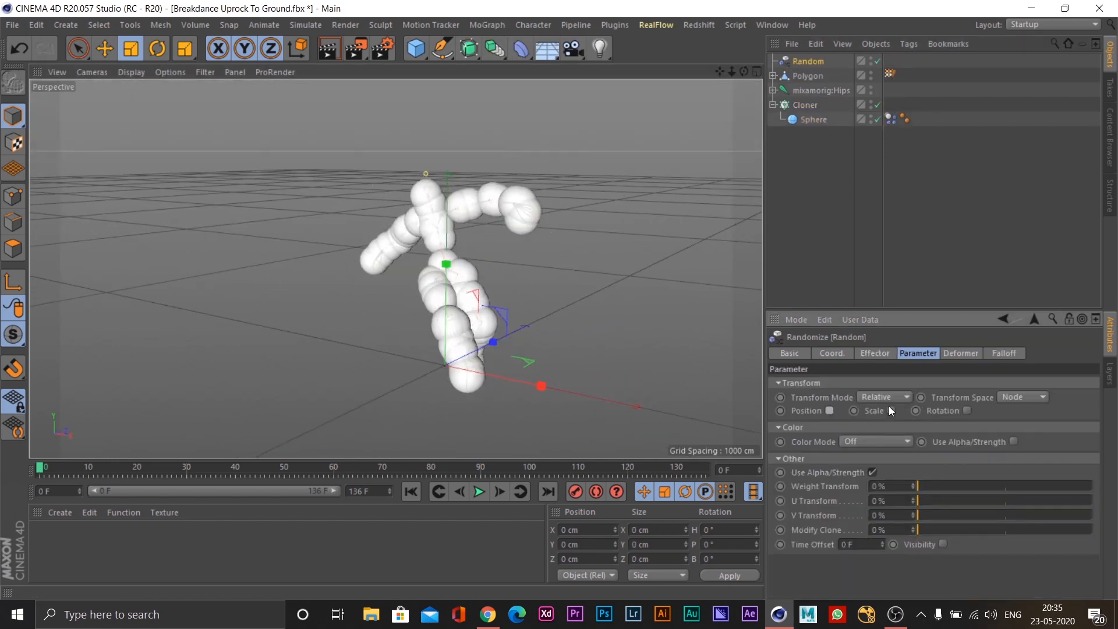
click(890, 410)
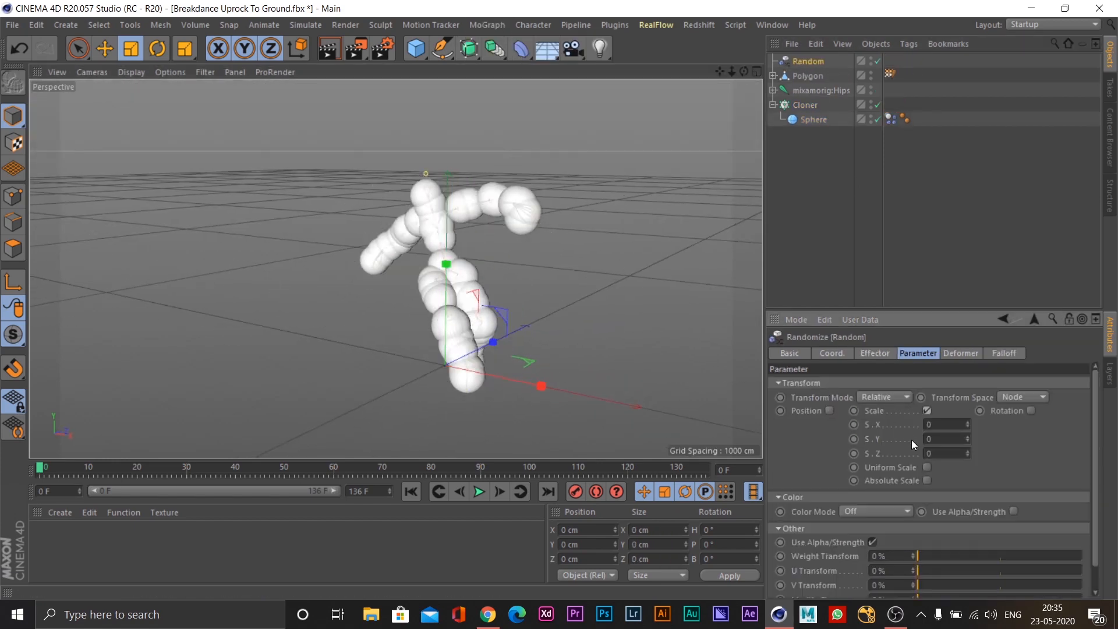
click(927, 468)
text(0.3)
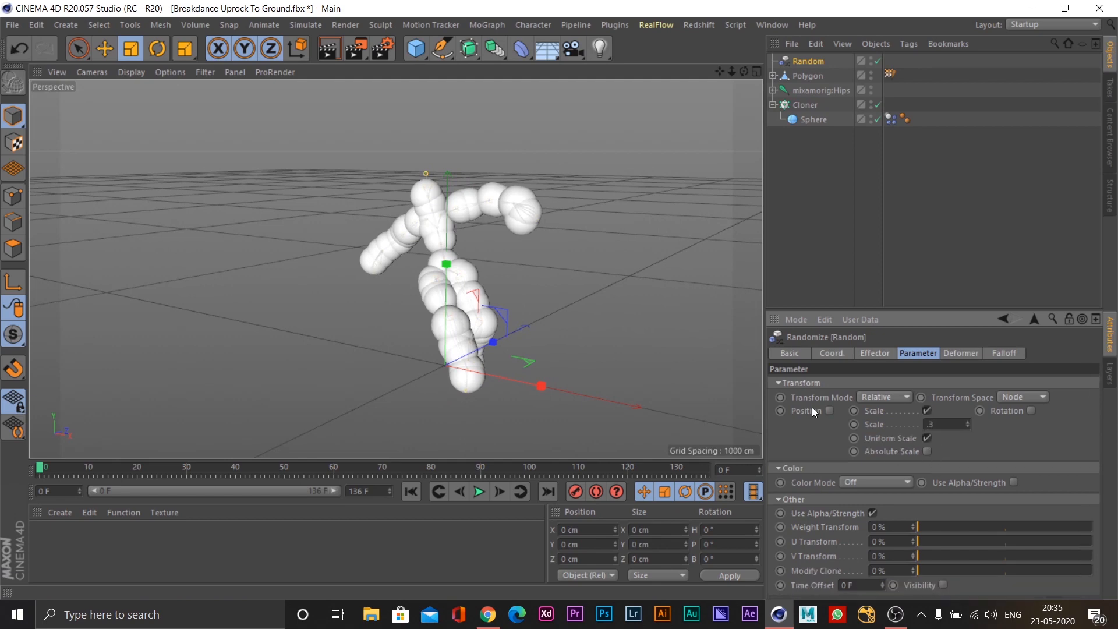
key(Return)
scroll(581, 173, up, 2)
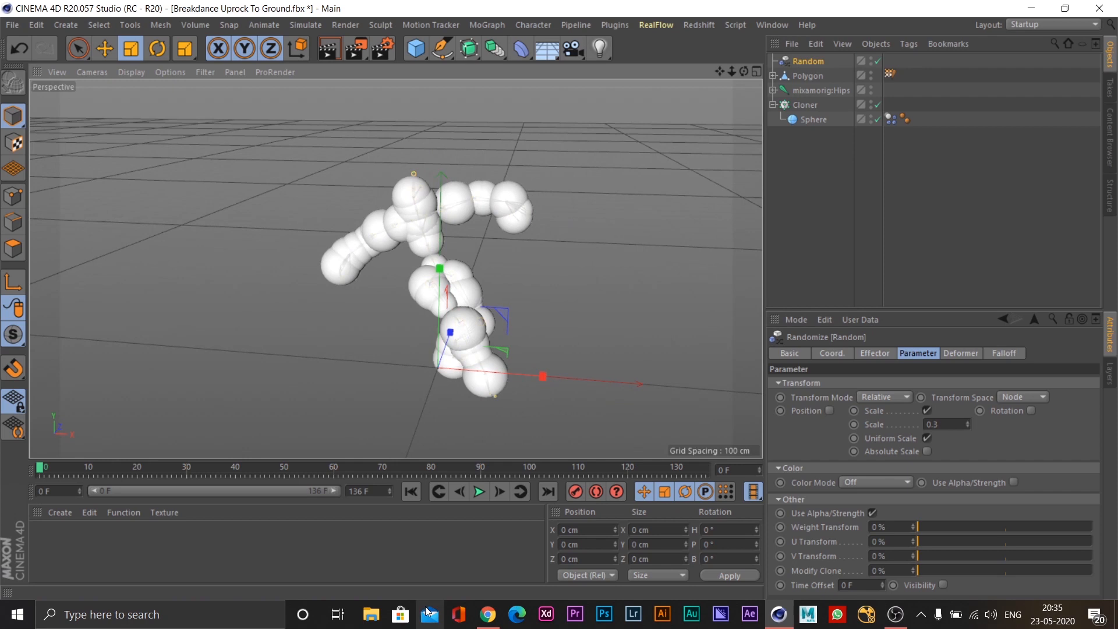
click(479, 492)
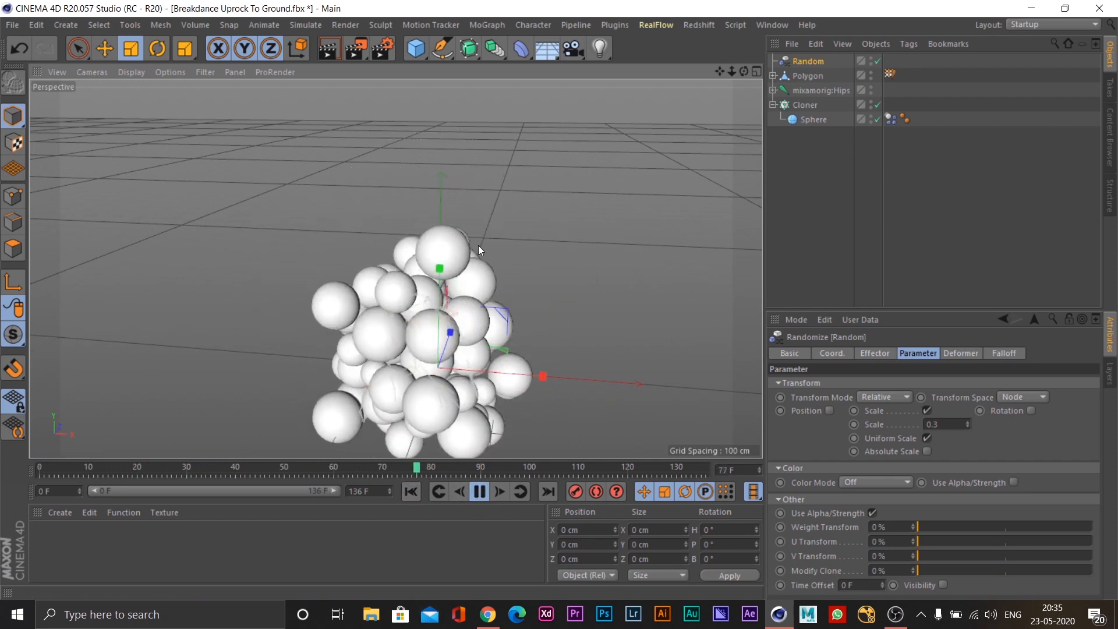
Step: Replay the randomly sized sphere simulation from the first frame, viewing it from another angle, and return to the start
click(479, 492)
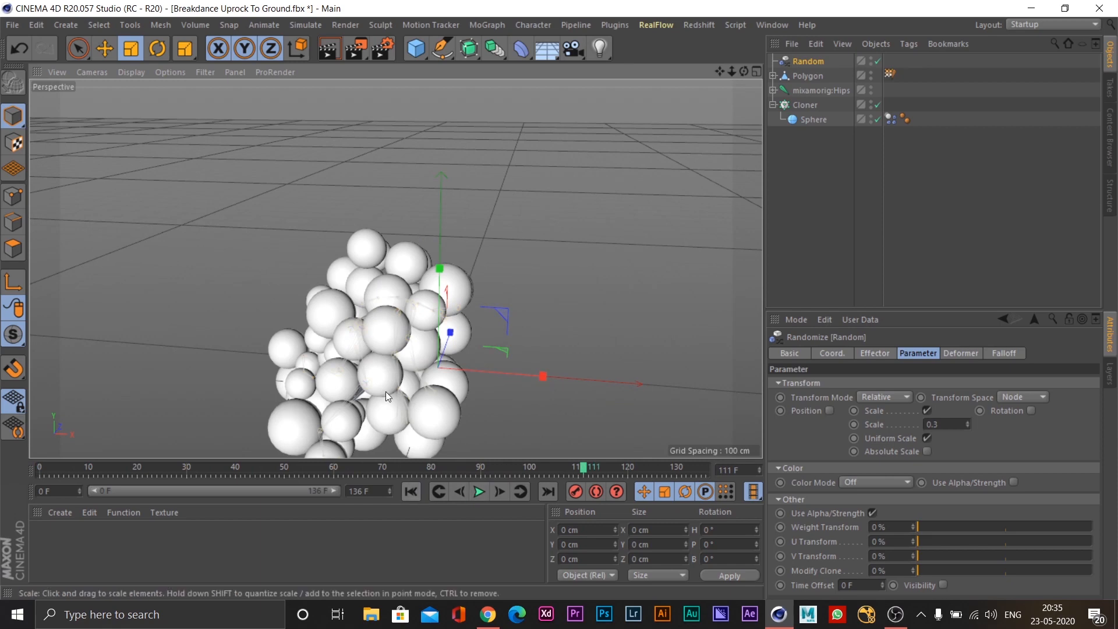
click(411, 492)
alt+drag(347, 242, 468, 304)
click(478, 493)
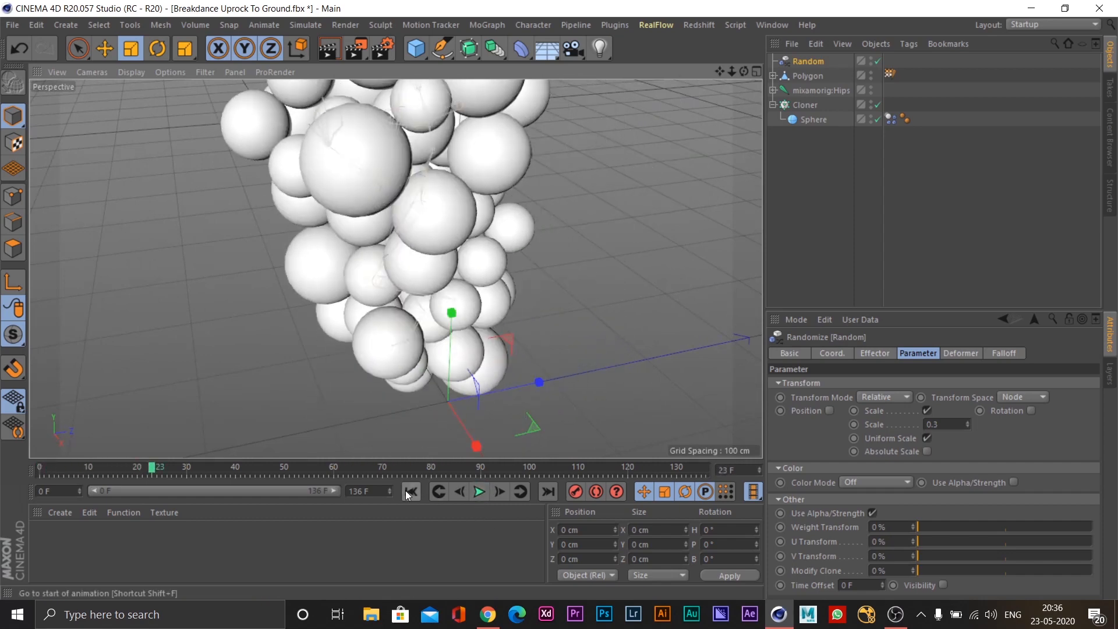
click(405, 491)
scroll(505, 238, down, 3)
alt+drag(550, 222, 493, 183)
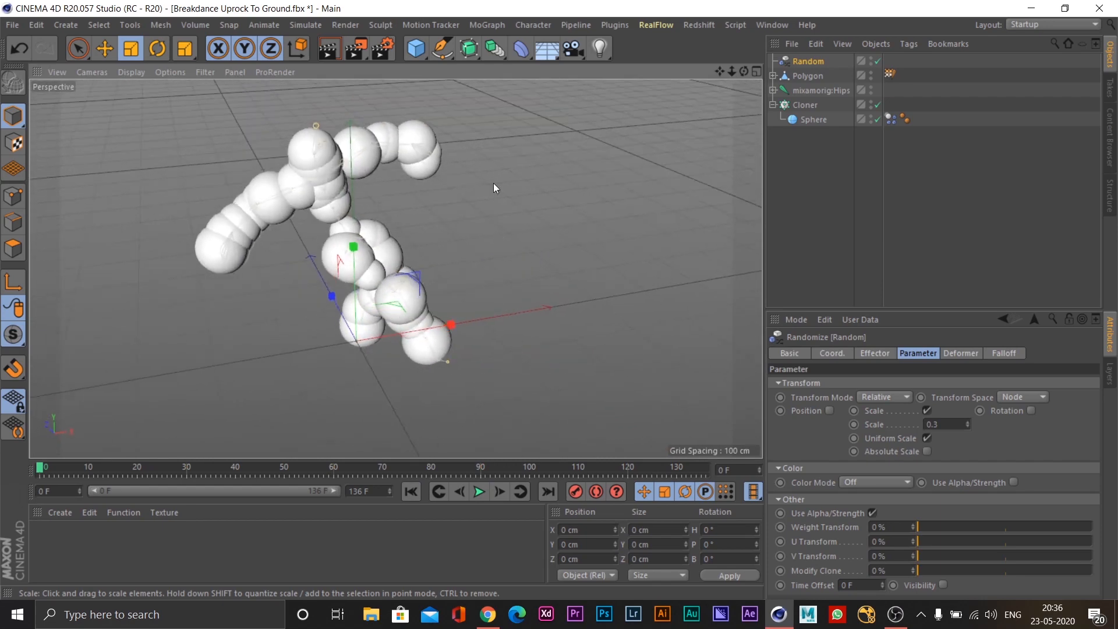
Step: Add a sphere primitive for the head and scale it down uniformly to about 62.5%
click(424, 55)
click(712, 103)
alt+drag(428, 278, 379, 257)
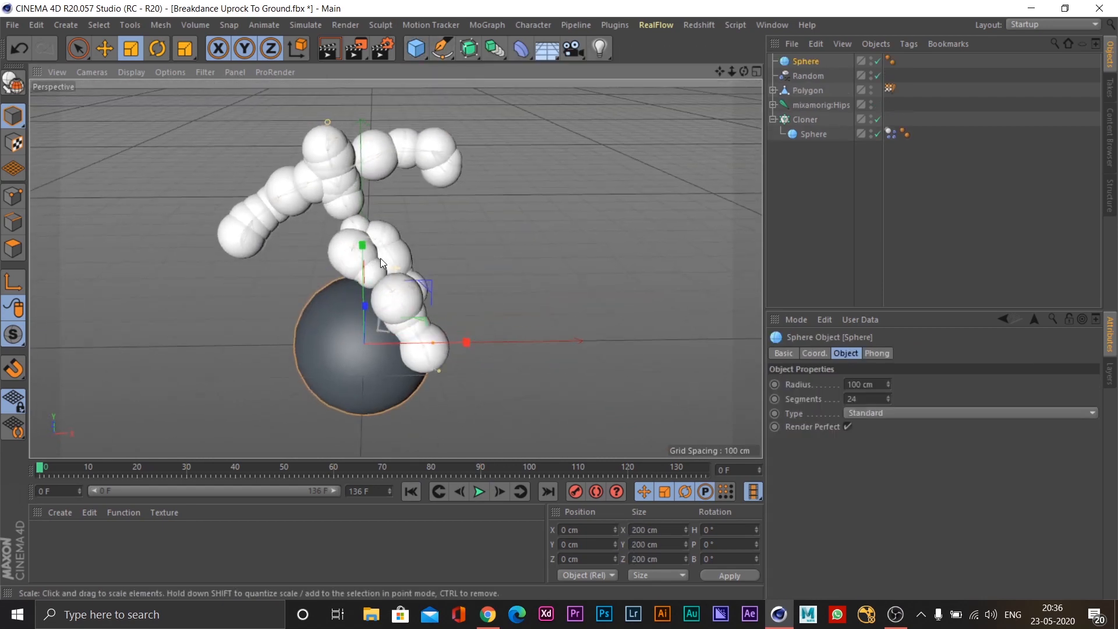
drag(385, 298, 267, 330)
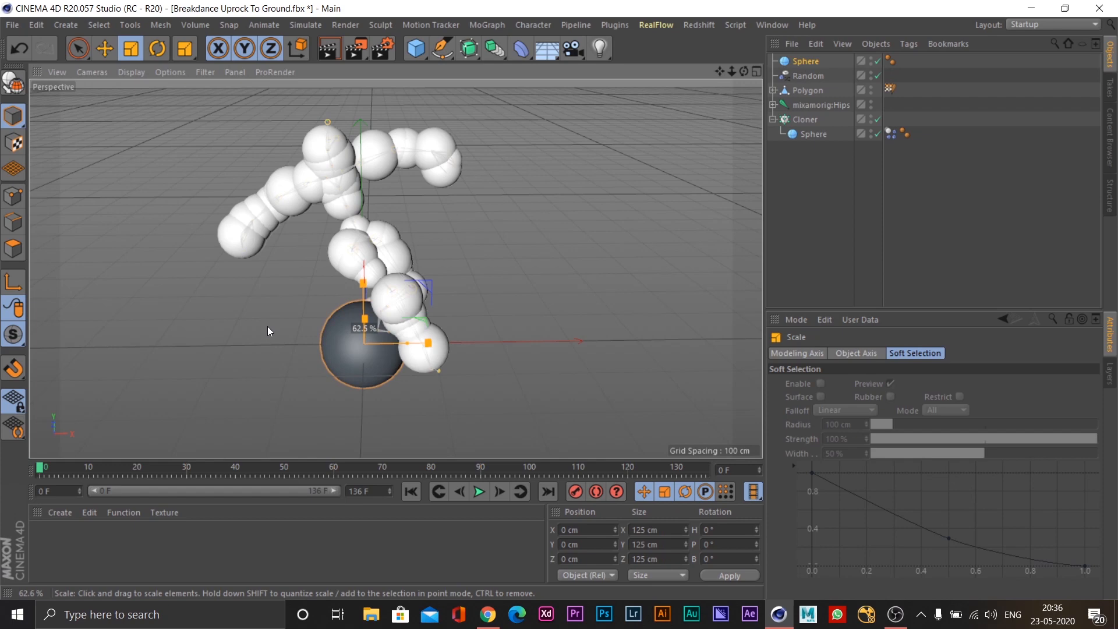
Step: In the front view, move the new sphere up to the figure's head, at about X -50 cm and Y 306 cm
key(w)
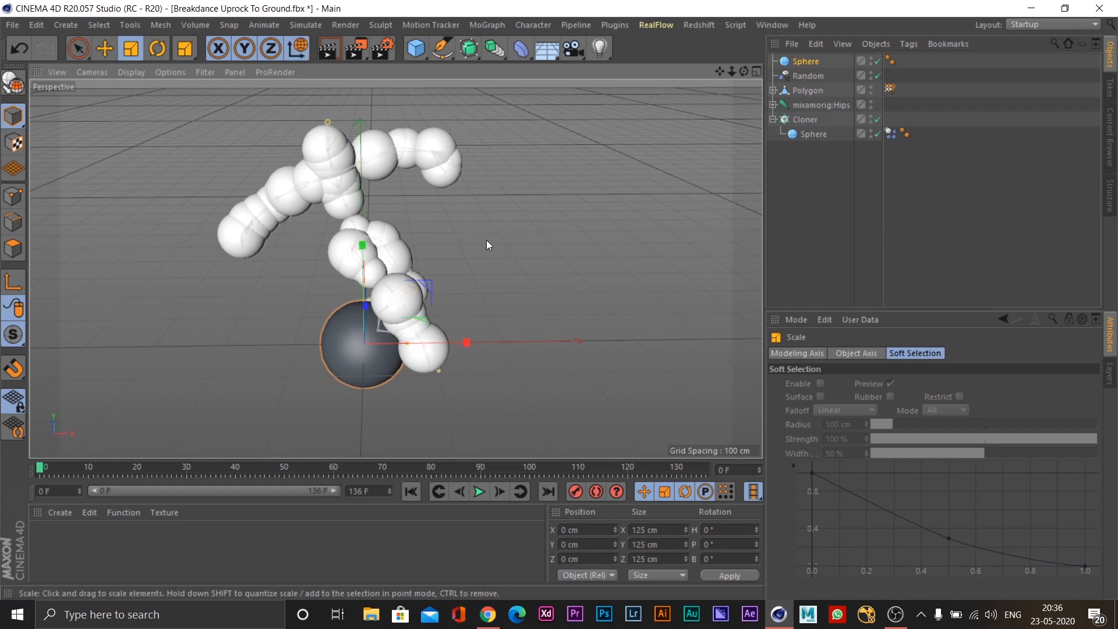
key(e)
key(space)
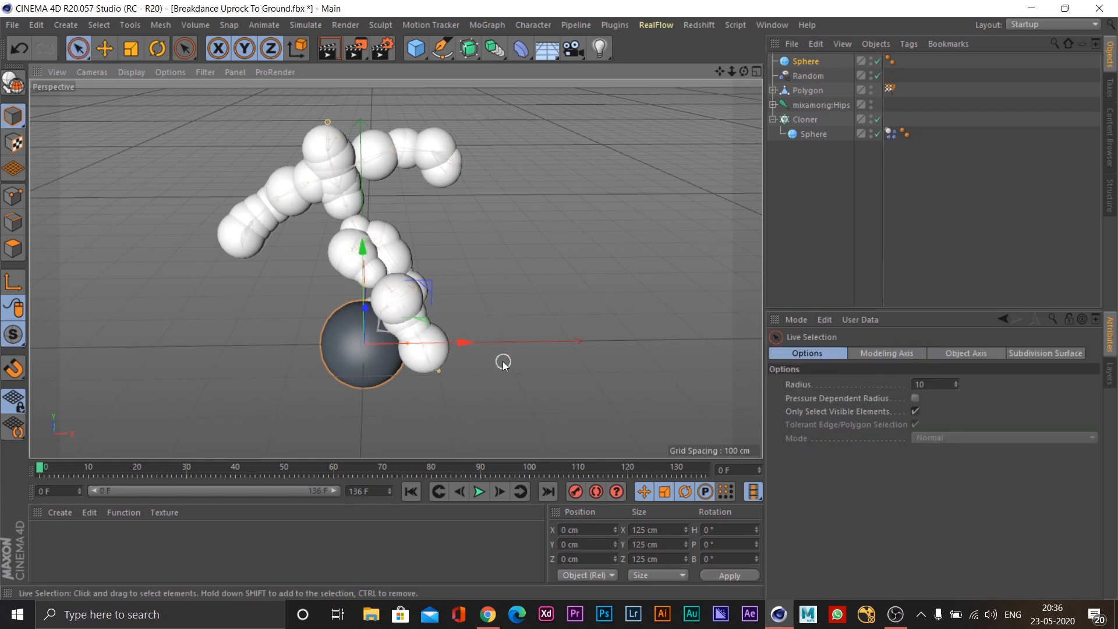
middle_click(550, 274)
middle_click(451, 347)
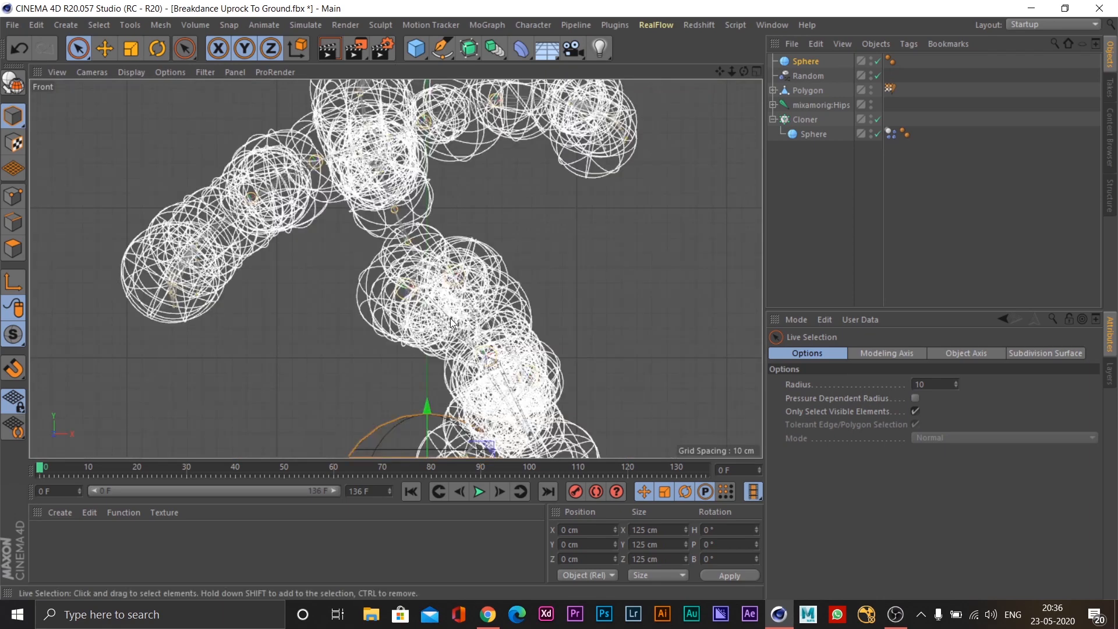
scroll(511, 260, down, 2)
drag(482, 319, 483, 88)
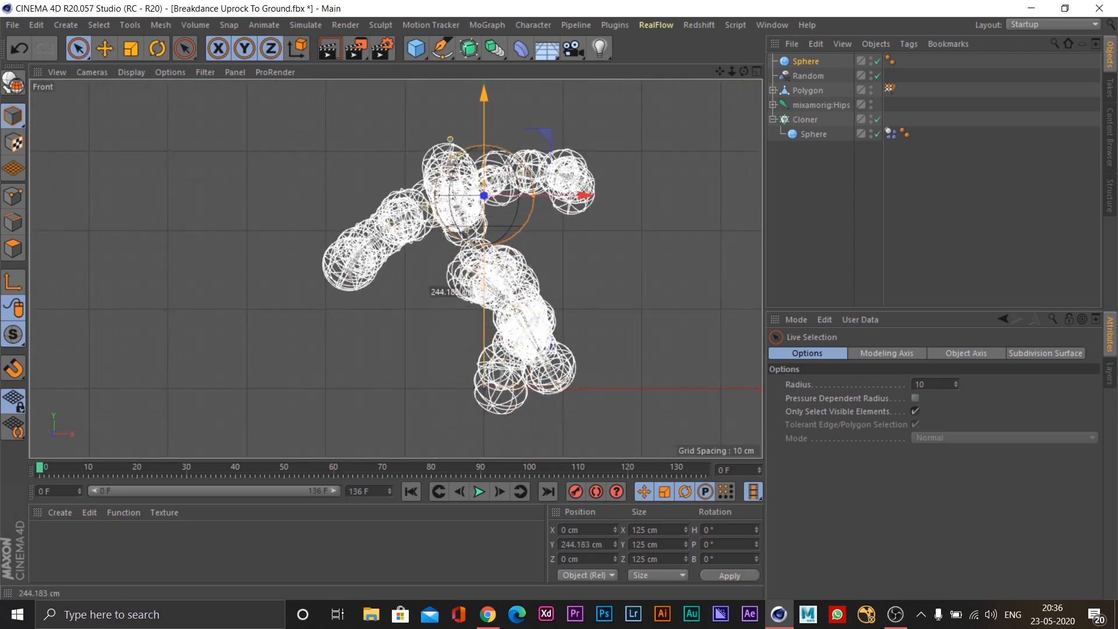
scroll(575, 196, up, 4)
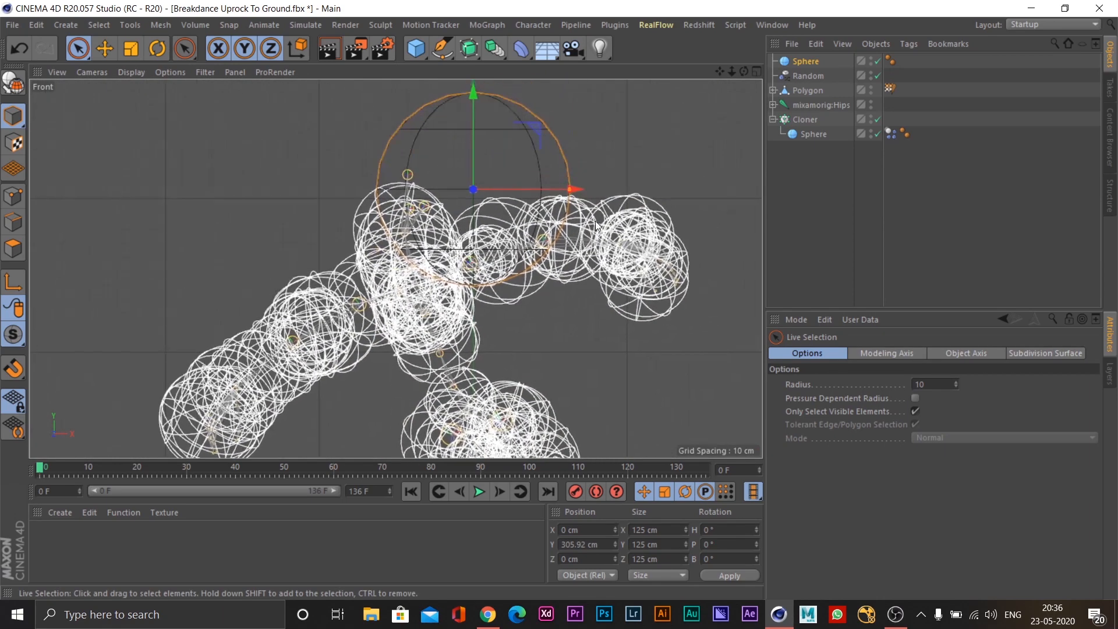
scroll(576, 196, down, 3)
scroll(576, 196, up, 3)
drag(573, 190, 501, 187)
Step: In the right view, align the head sphere at about Y 311 cm and Z 2.4 cm, and test playback in perspective
middle_click(285, 236)
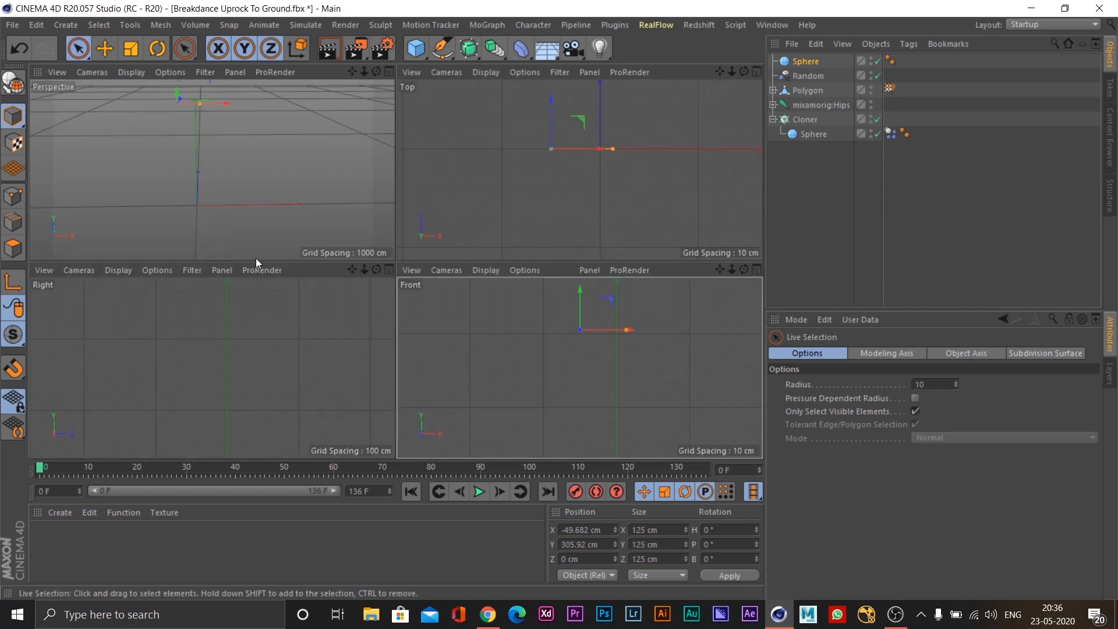
middle_click(276, 301)
scroll(503, 212, down, 3)
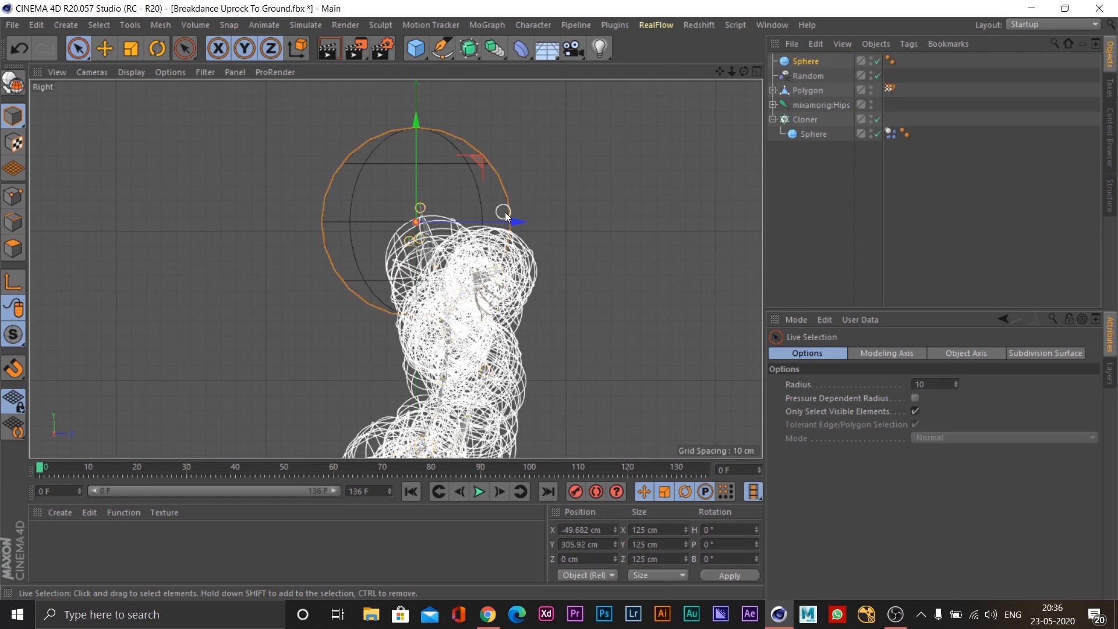
drag(512, 222, 514, 222)
drag(419, 152, 429, 184)
middle_click(547, 161)
middle_click(379, 147)
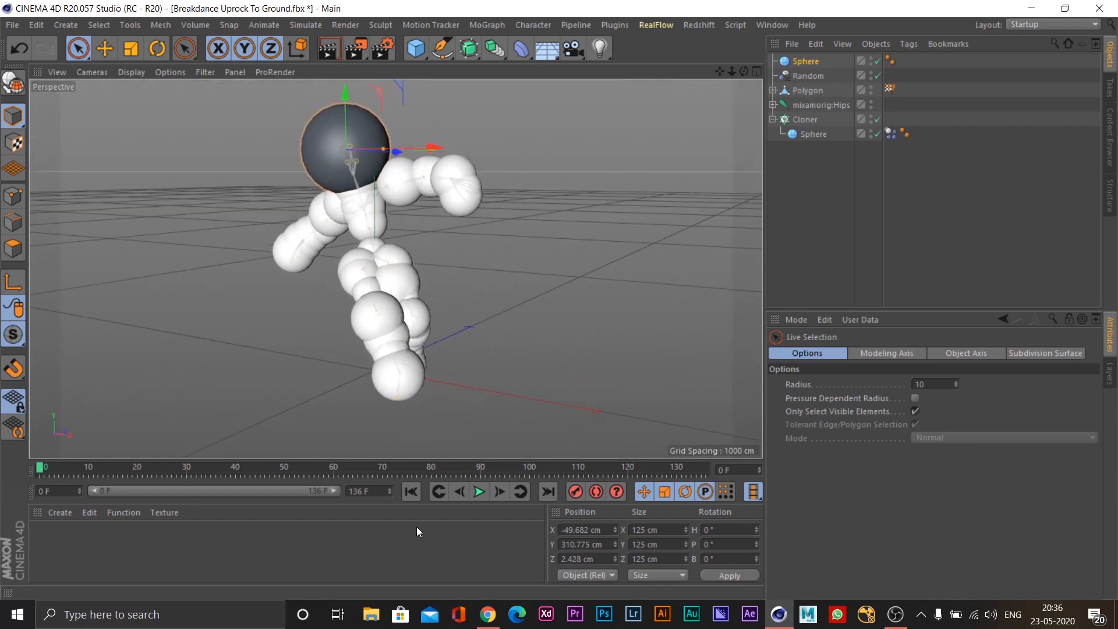
click(479, 492)
click(412, 491)
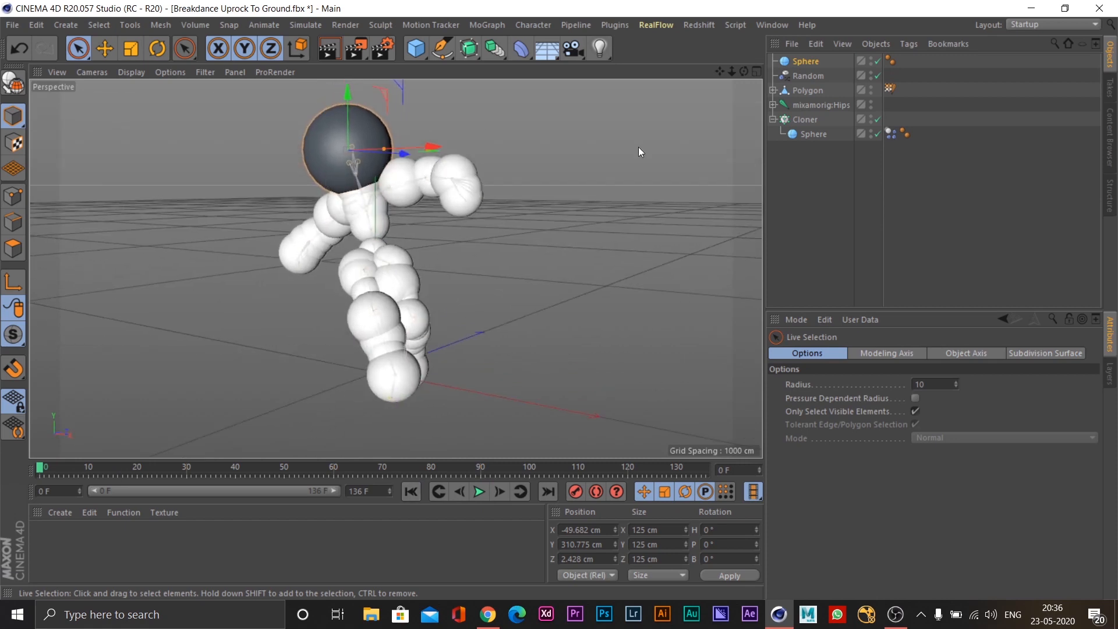
Step: Expand the skeleton hierarchy from mixamorig:Hips through the spine, neck and head joints to reach mixamorig:HeadTop_End
click(812, 105)
click(774, 105)
click(839, 120)
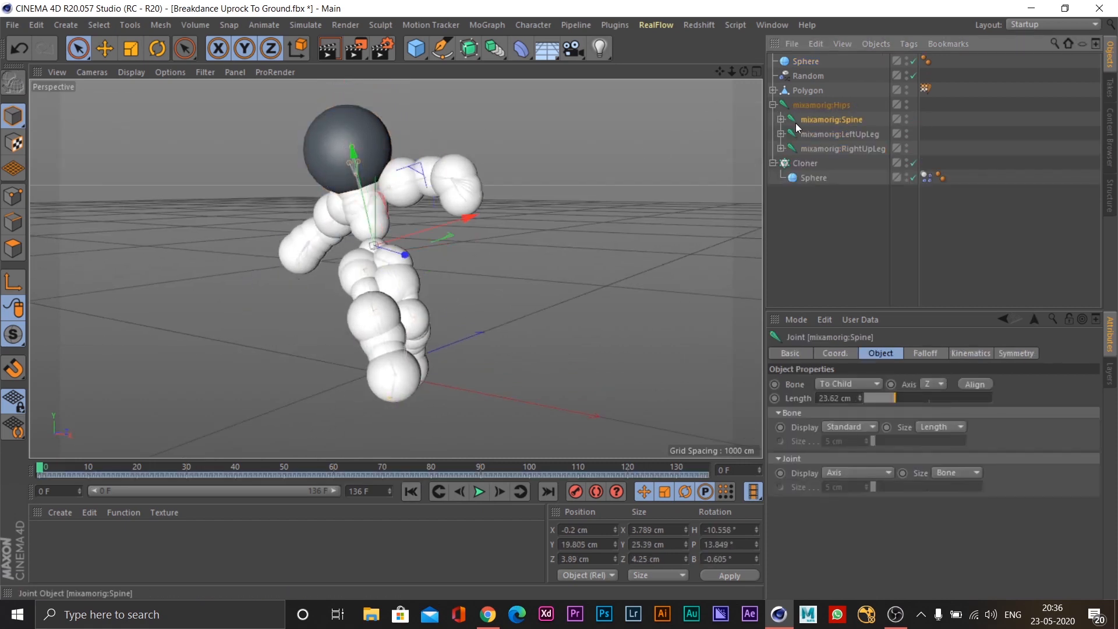
click(781, 119)
click(850, 134)
click(789, 134)
click(849, 148)
click(798, 150)
click(855, 163)
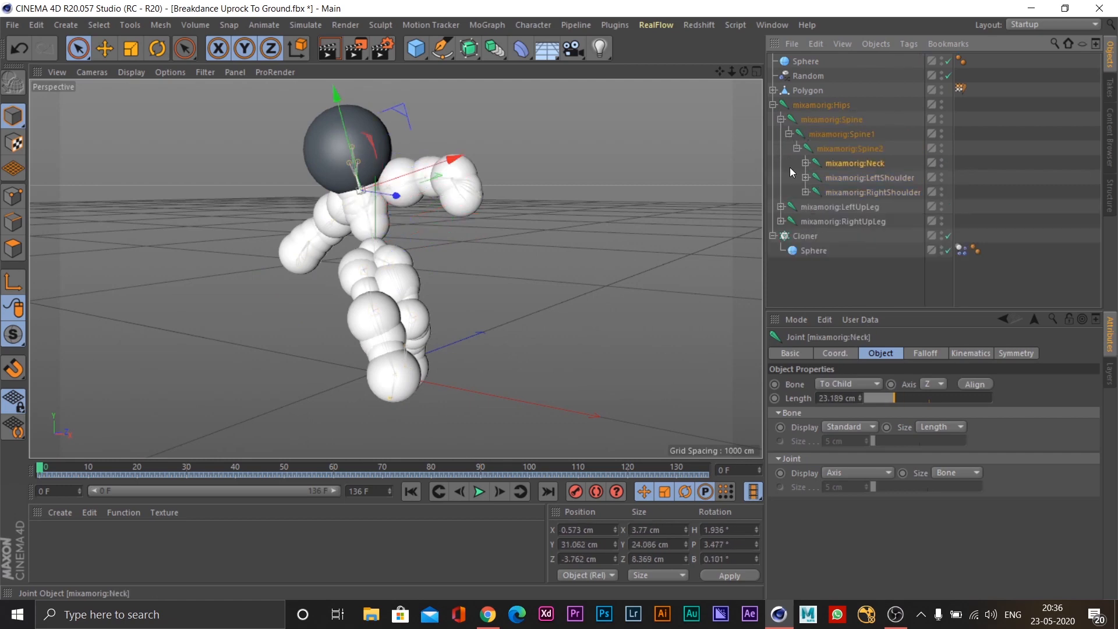
click(805, 163)
click(865, 177)
click(813, 177)
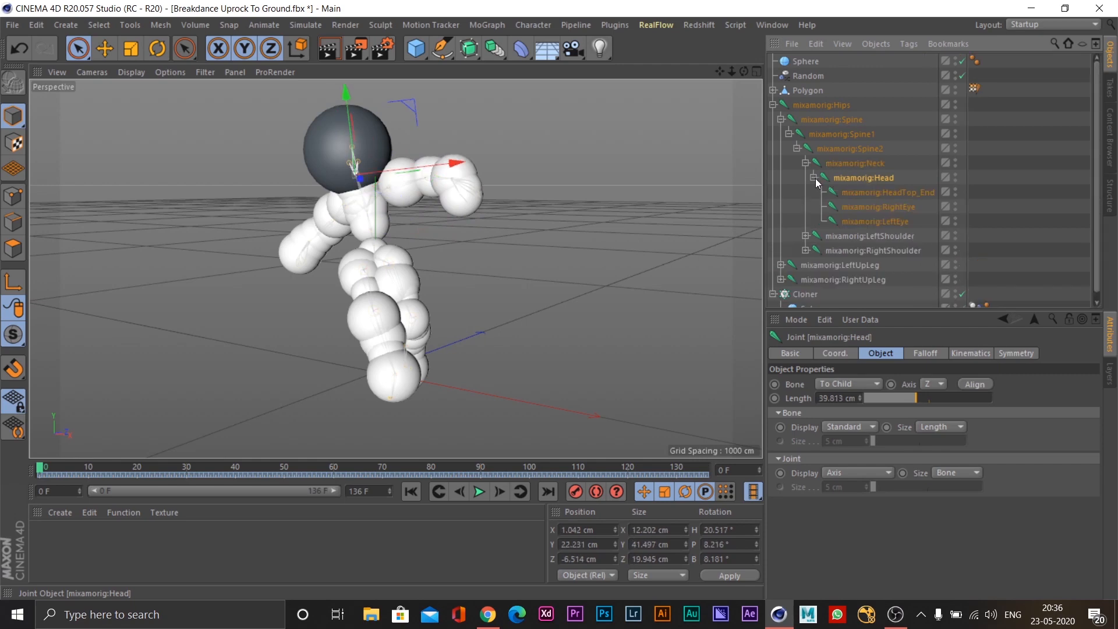
click(900, 193)
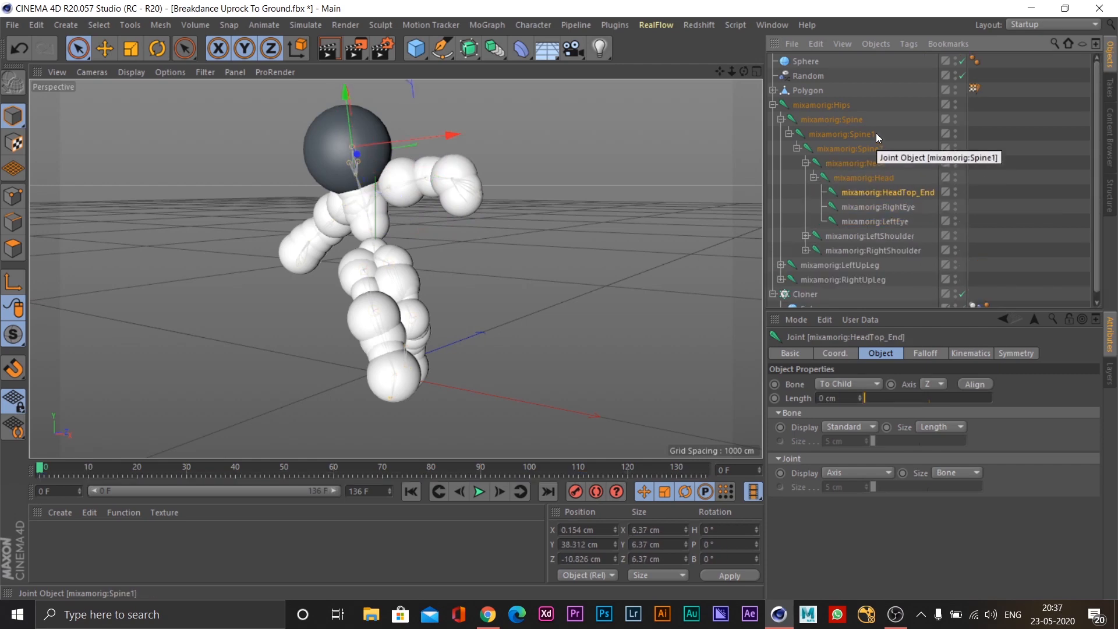
Step: Parent the head sphere to the mixamorig:HeadTop_End joint, play the simulation and return to the first frame
drag(812, 61, 896, 194)
click(479, 492)
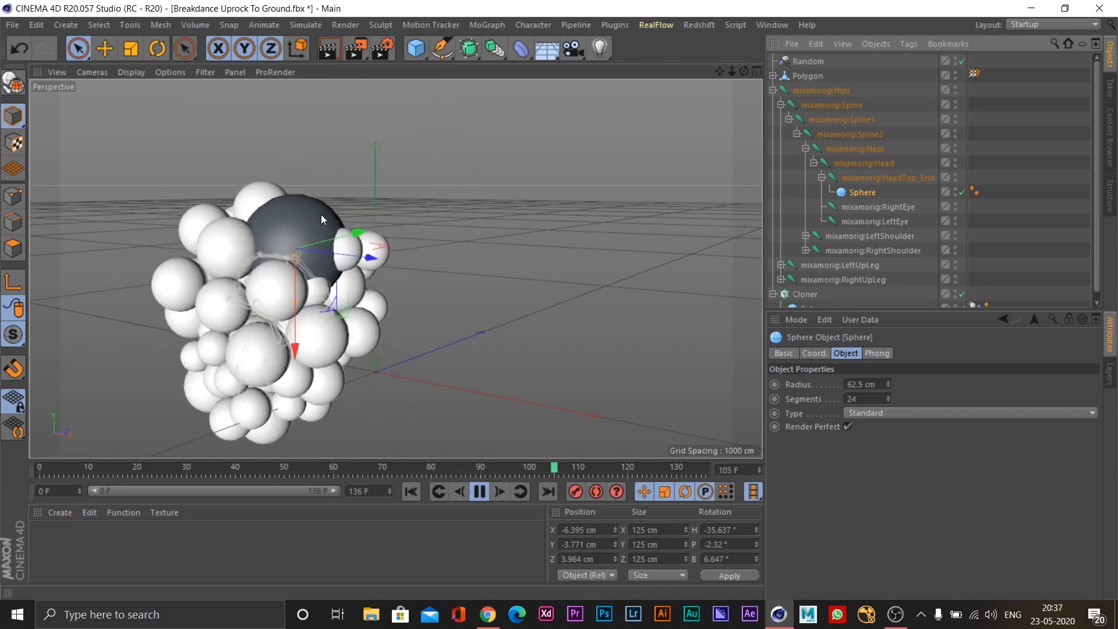
click(481, 492)
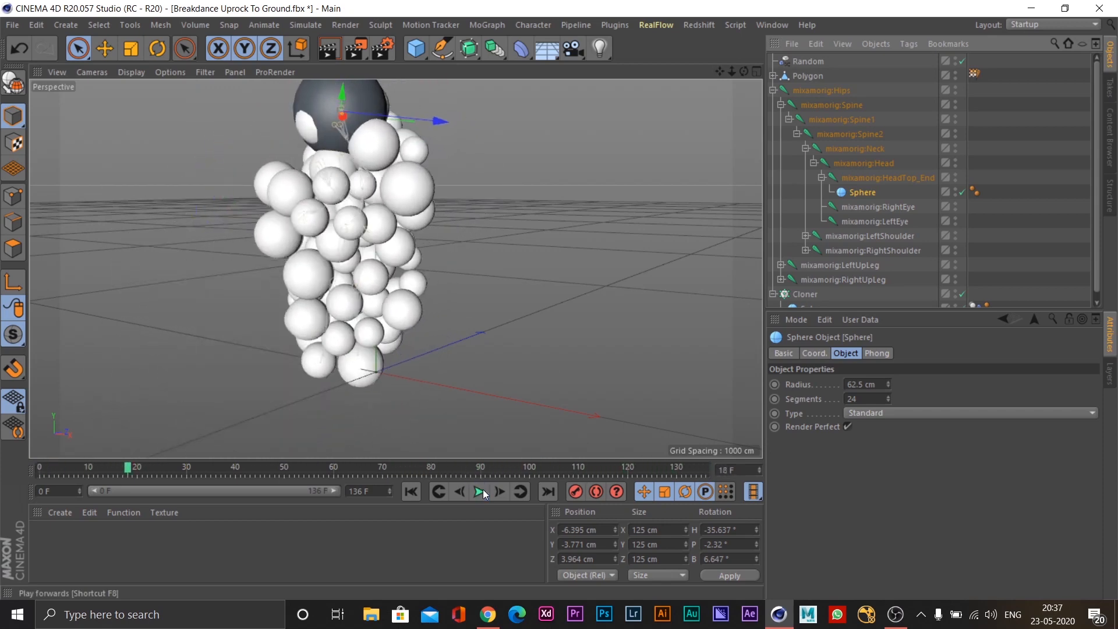
click(418, 492)
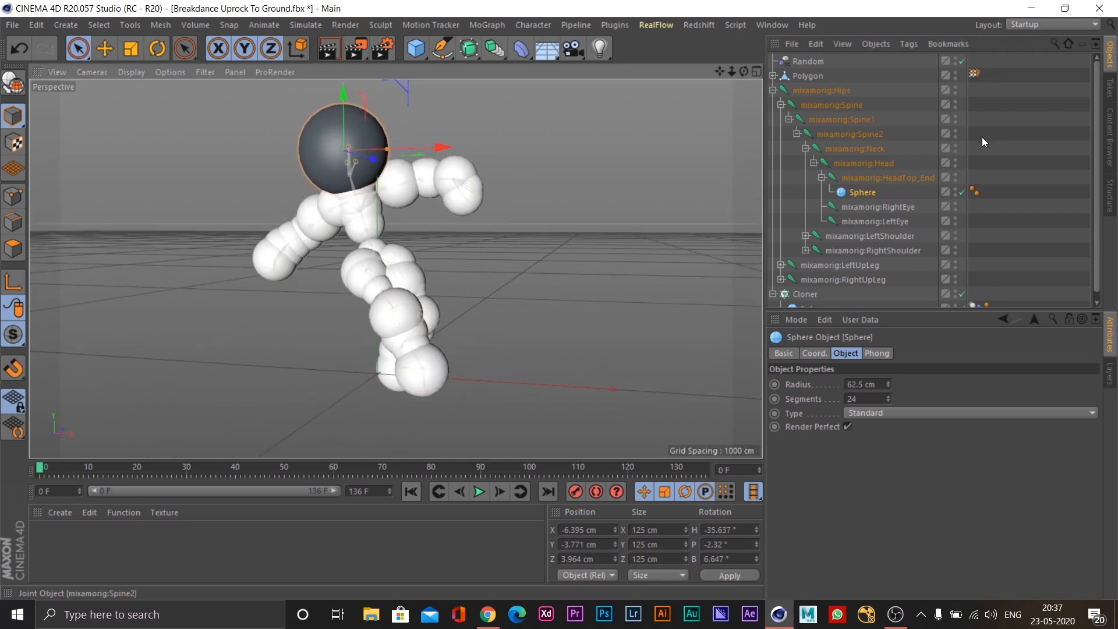
Step: Add a Collider Body simulation tag to the head sphere and play the simulation
right_click(867, 192)
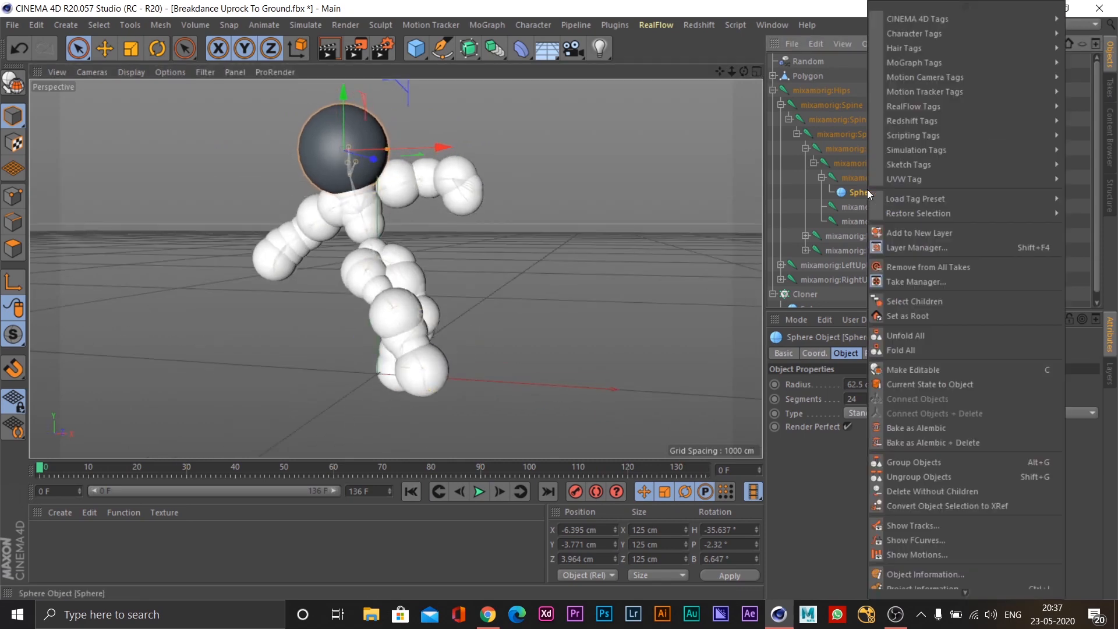
mouse_move(960, 149)
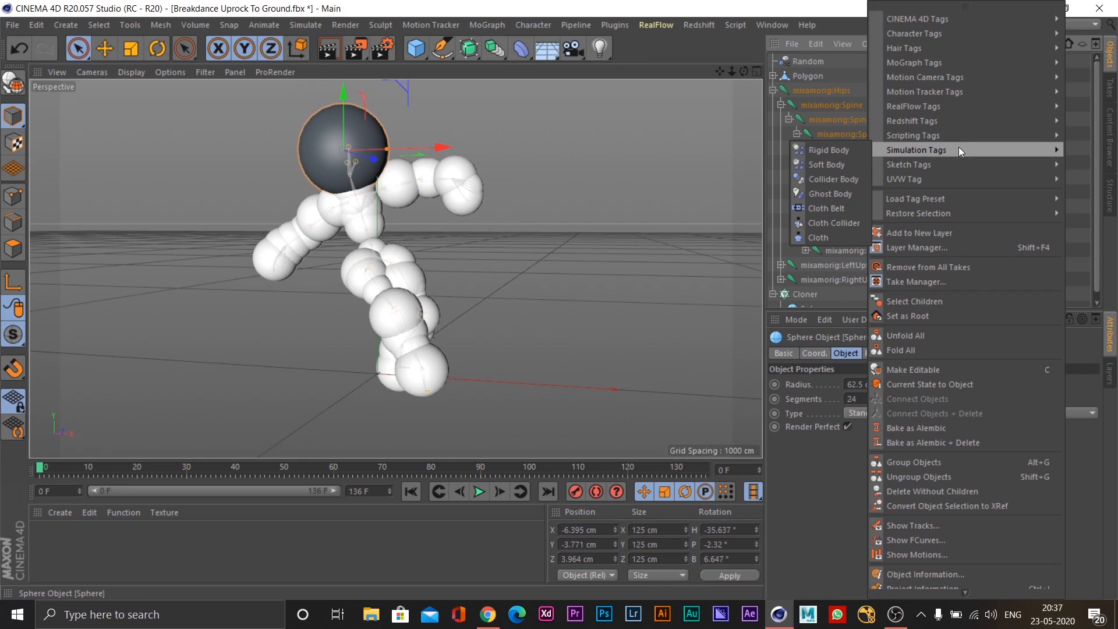
click(840, 177)
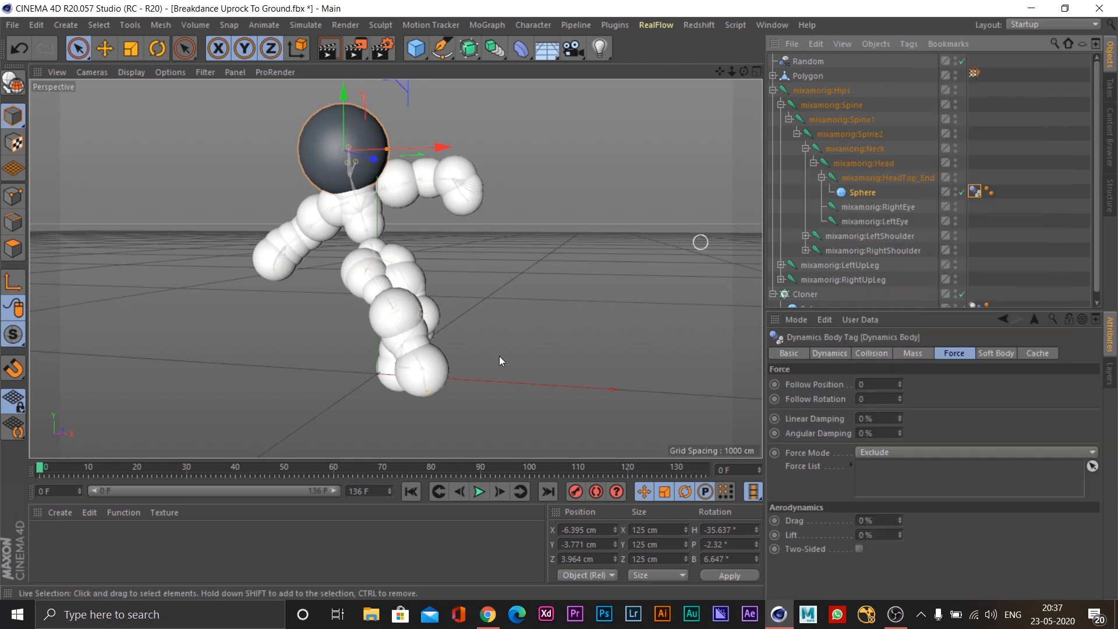
click(481, 491)
alt+drag(494, 196, 372, 218)
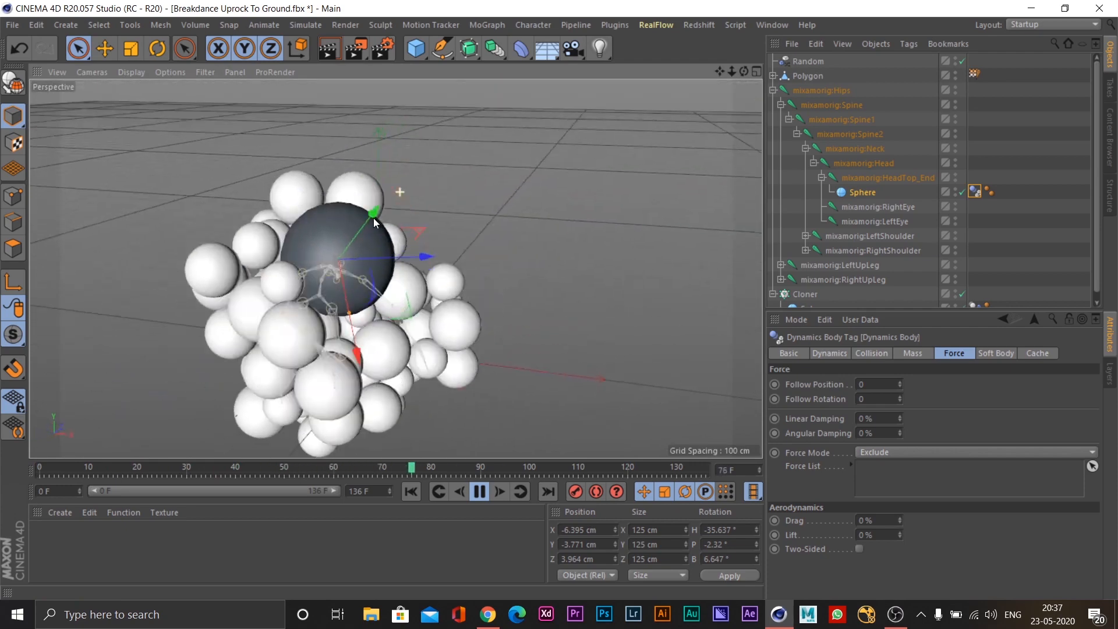
click(480, 492)
Step: Render the current view as a preview and return the animation to the first frame
click(323, 48)
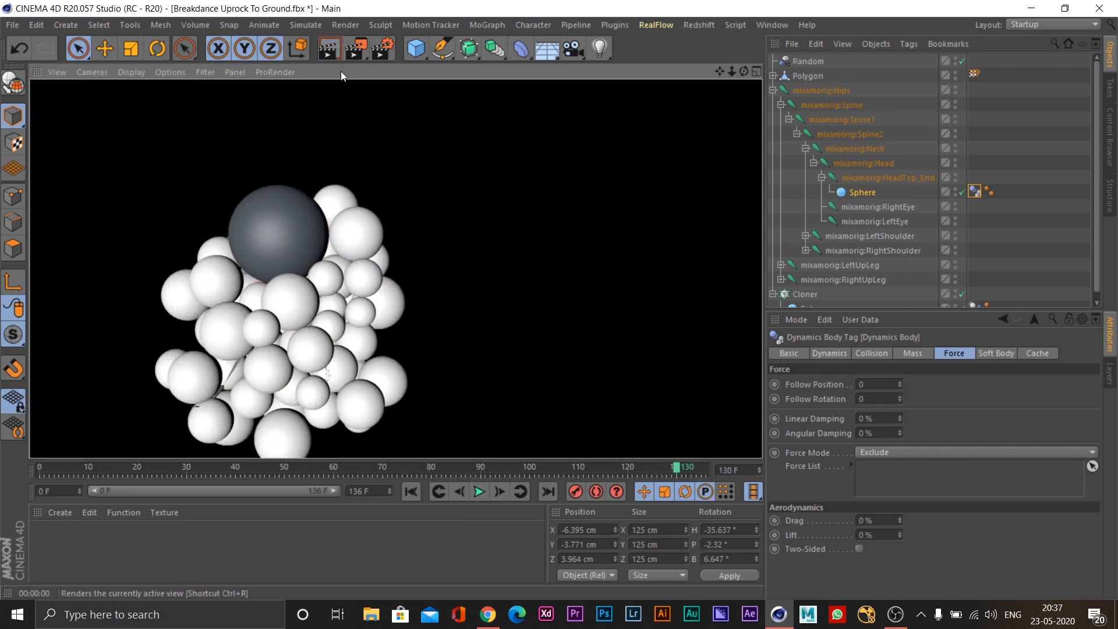
alt+drag(492, 259, 456, 268)
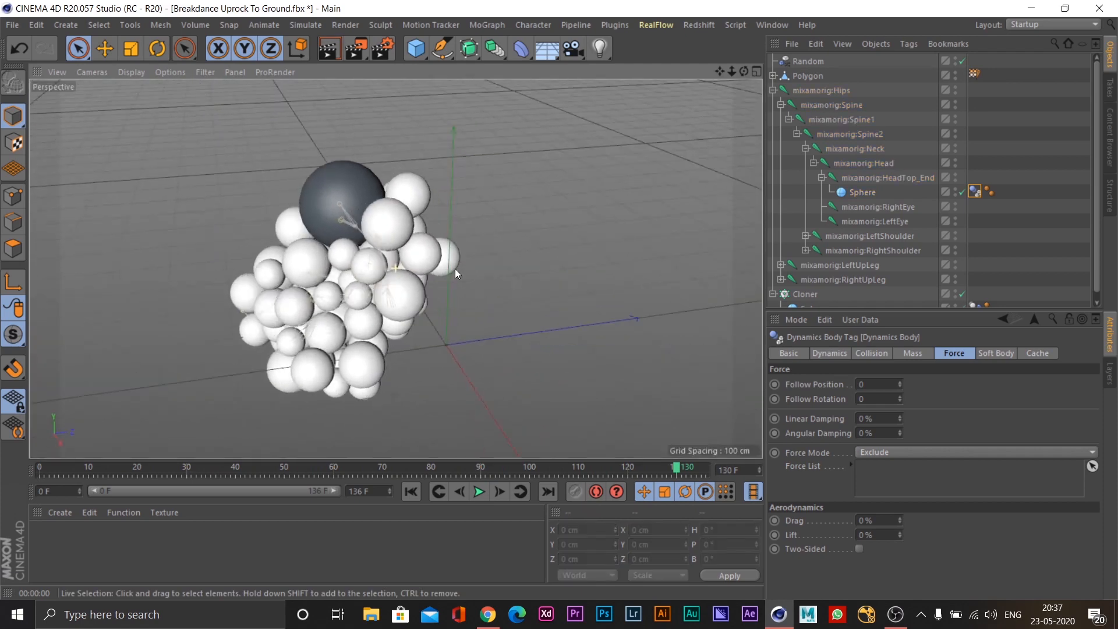
click(411, 492)
alt+drag(478, 221, 456, 442)
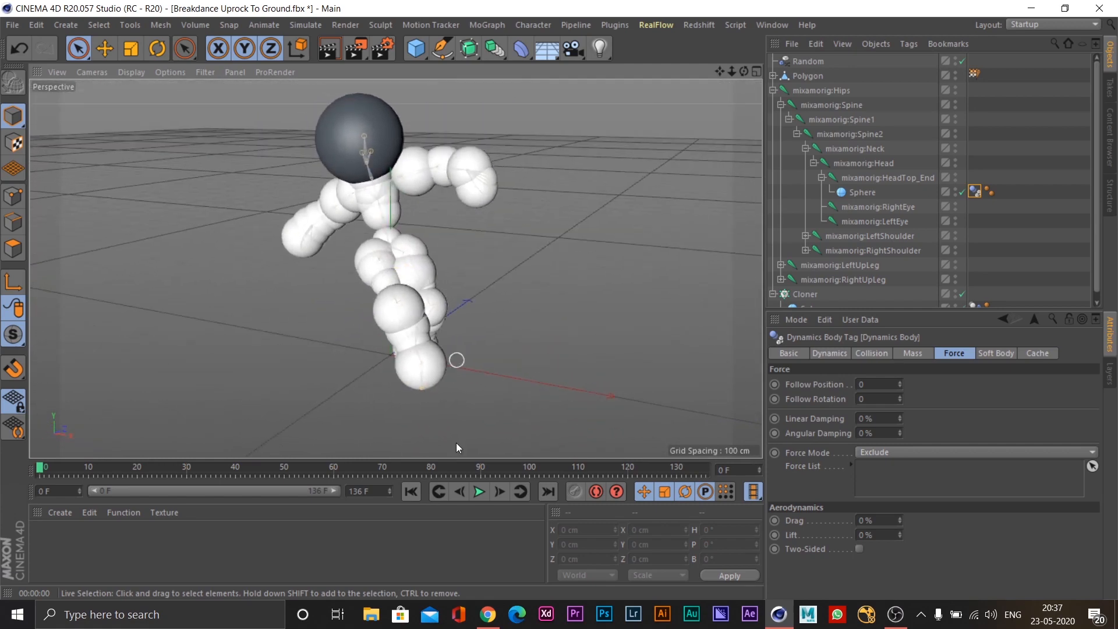
alt+drag(512, 239, 583, 229)
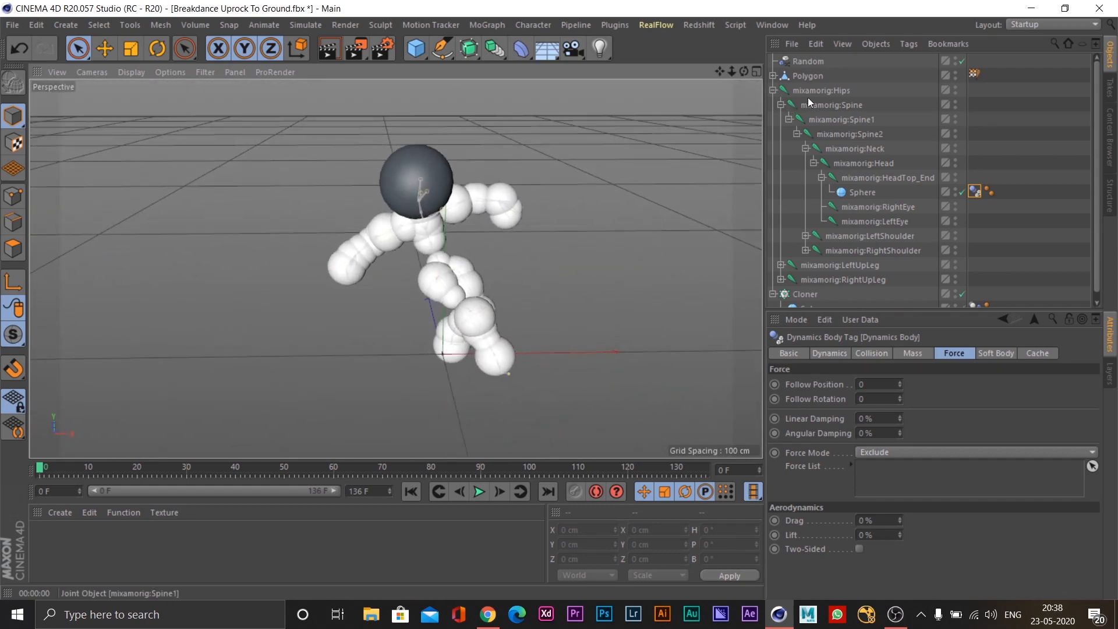
Step: Collapse the skeleton hierarchy, duplicate the Cloner and place the copy below the original in the object list
click(773, 90)
click(817, 106)
alt+drag(498, 249, 536, 234)
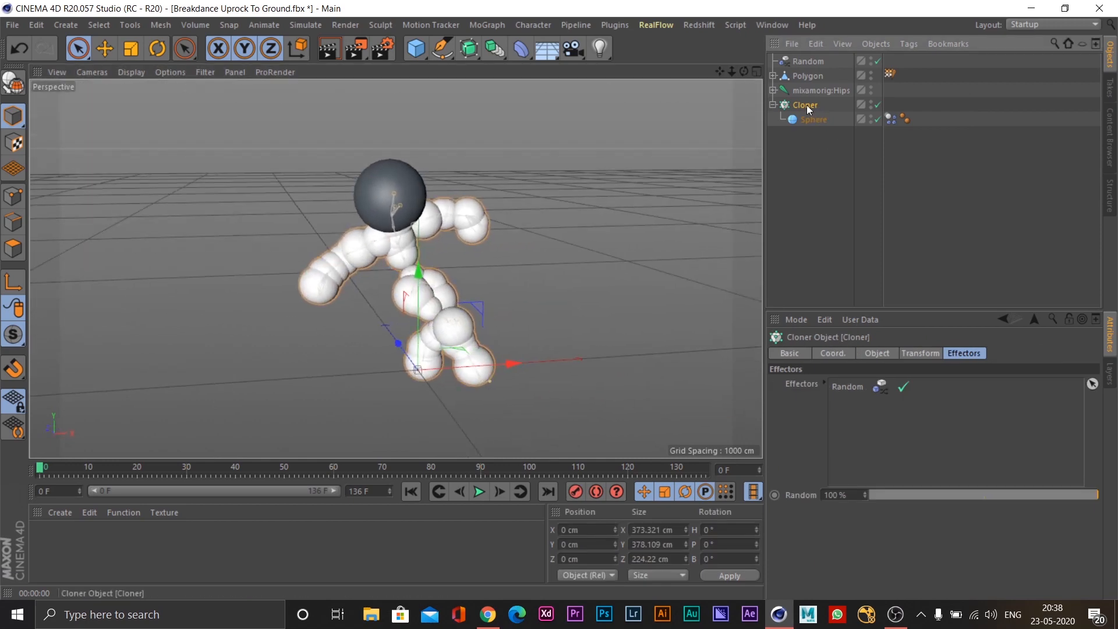
key(ctrl+c)
key(ctrl+v)
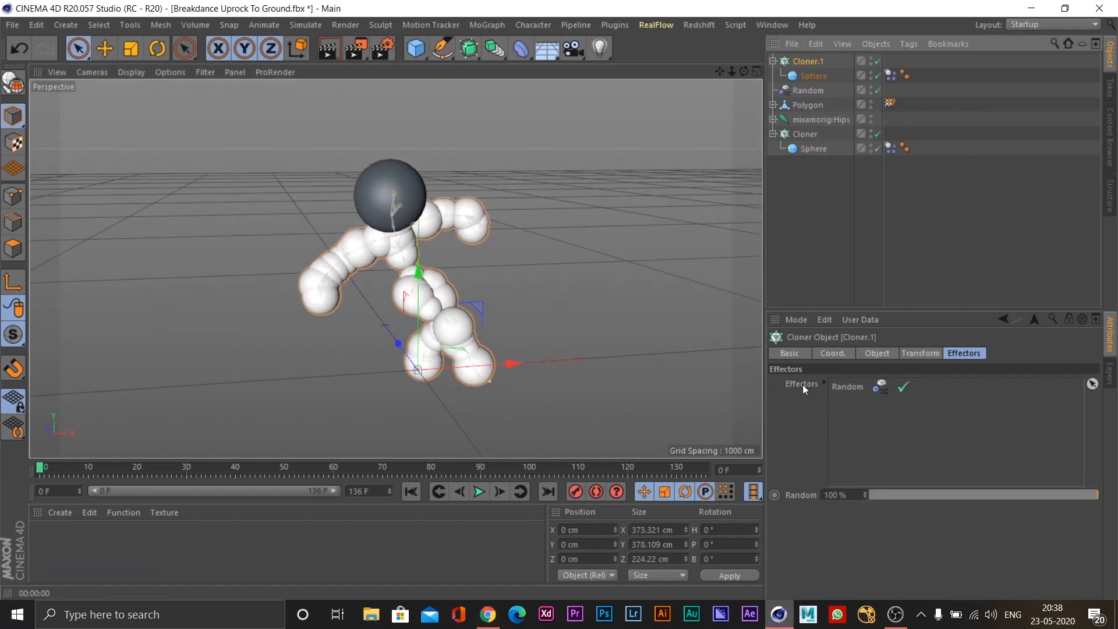
drag(813, 64, 827, 212)
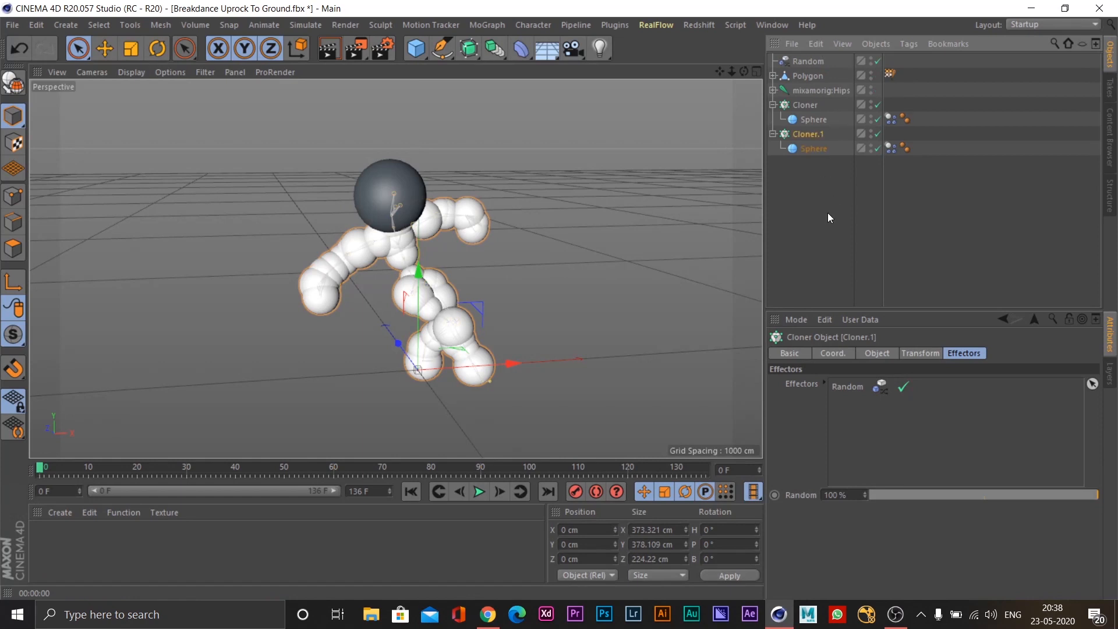
Step: Set Follow Position to 0 in the dynamics tag of the duplicated Cloner's sphere and play the simulation
click(814, 165)
click(820, 150)
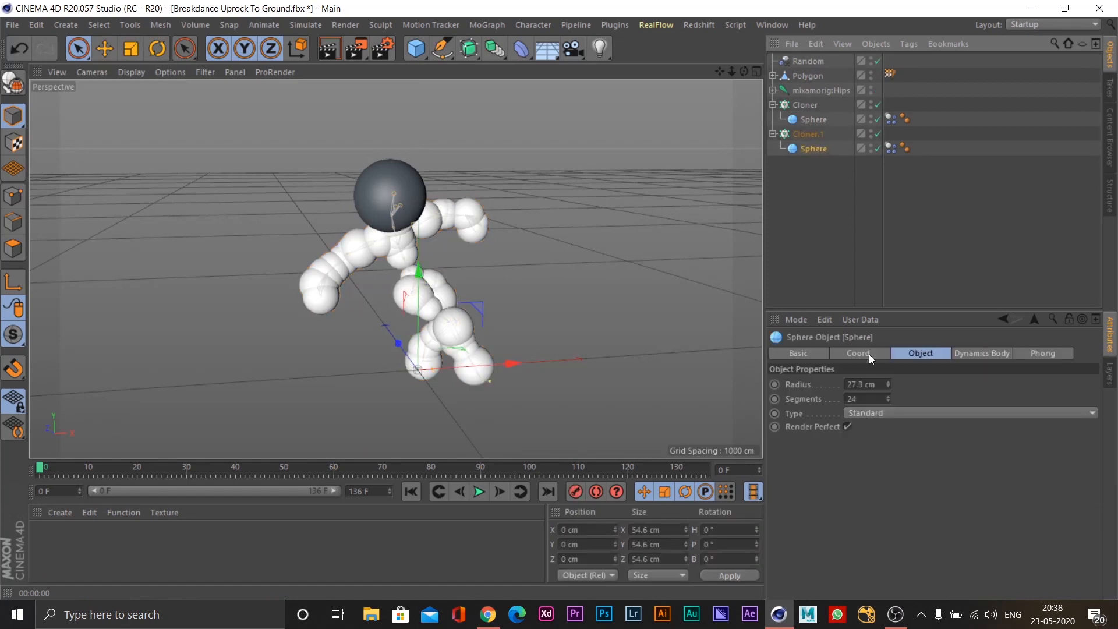
click(890, 148)
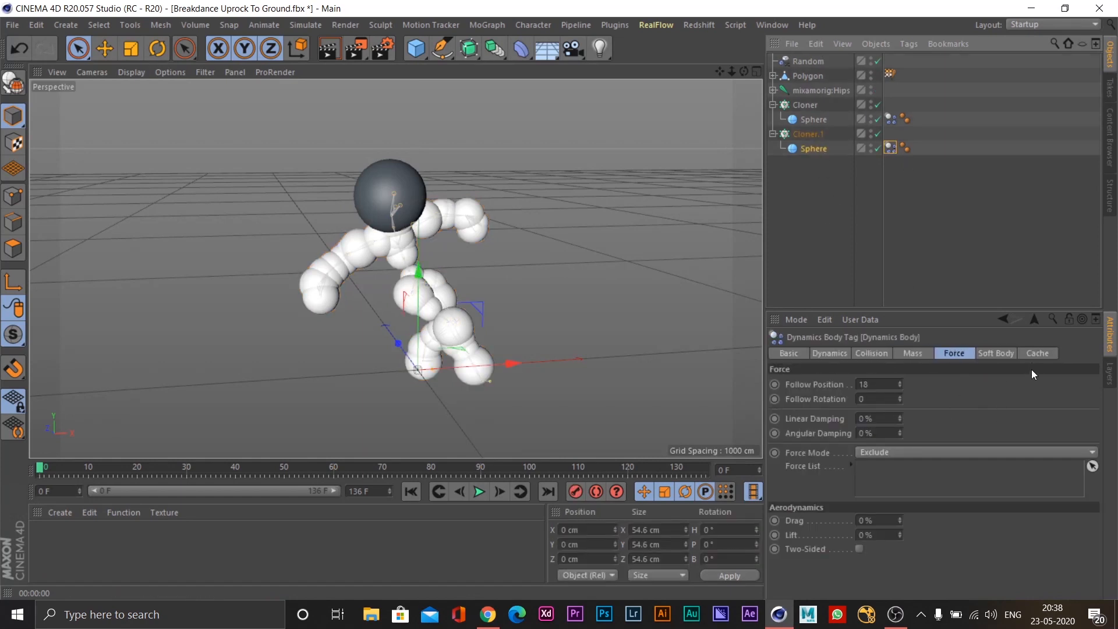
drag(878, 383, 757, 365)
text(0)
key(Return)
click(479, 492)
click(479, 492)
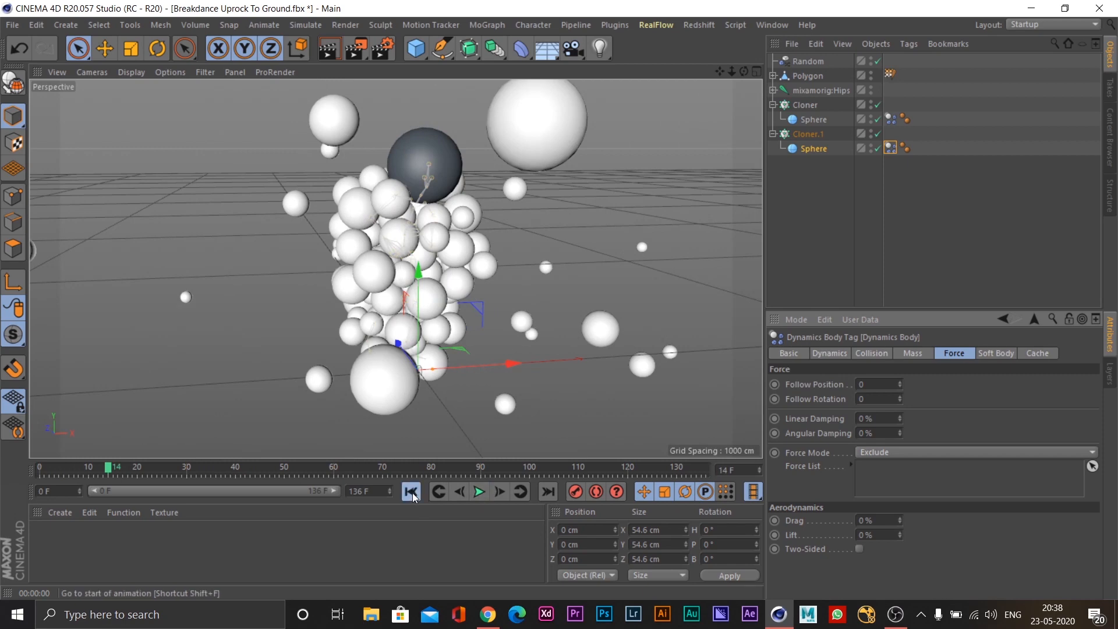
Step: Replay the simulation twice from the first frame and return the animation to its start
click(411, 492)
alt+drag(357, 213, 442, 303)
click(481, 491)
click(412, 490)
click(480, 492)
click(412, 491)
alt+drag(449, 307, 659, 299)
Step: Set the duplicated Cloner's Count to 0 and keyframe it at frame 0
click(814, 149)
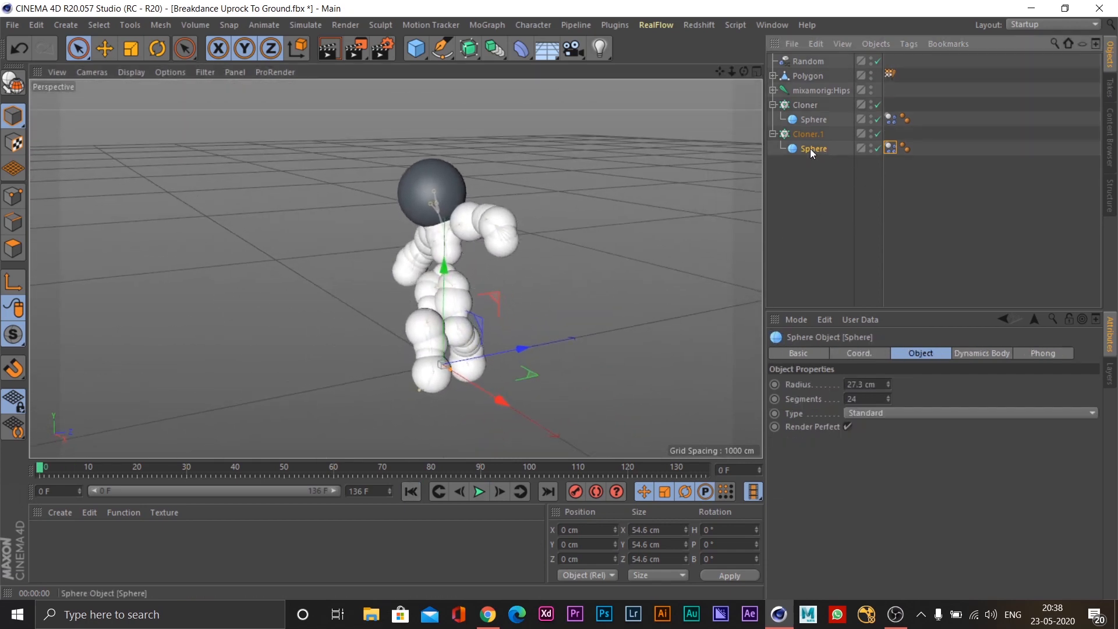
click(812, 135)
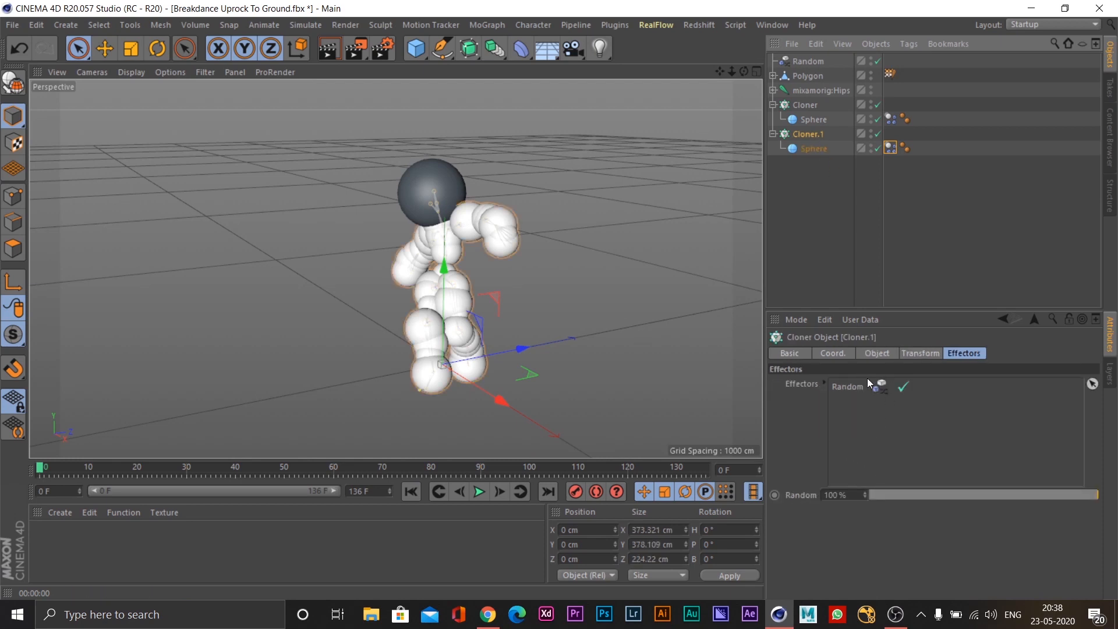
click(833, 353)
click(801, 353)
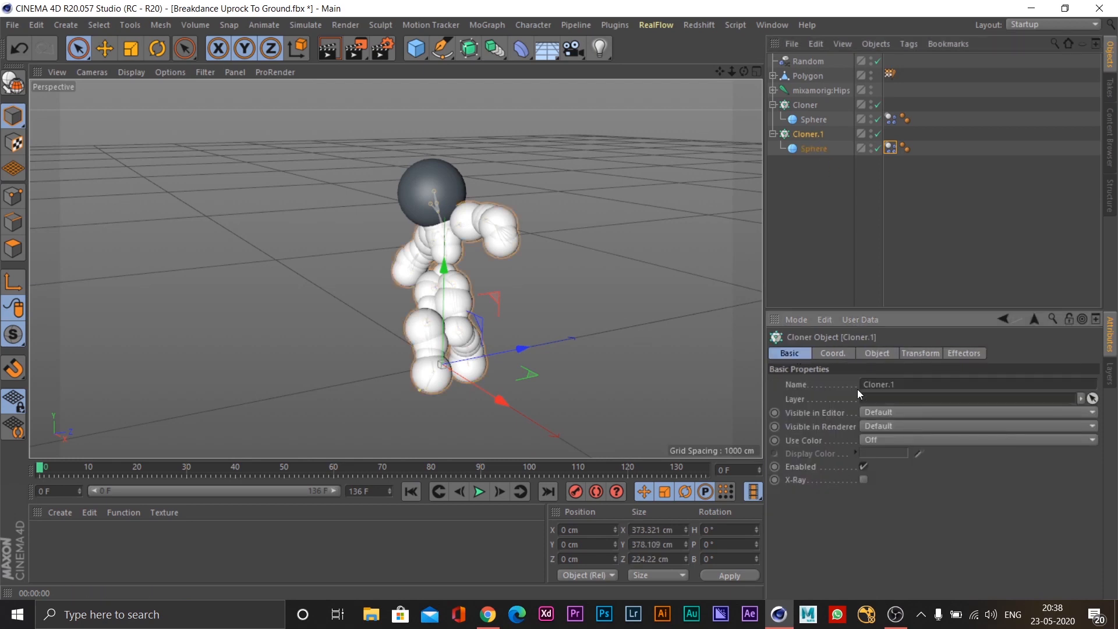
click(873, 354)
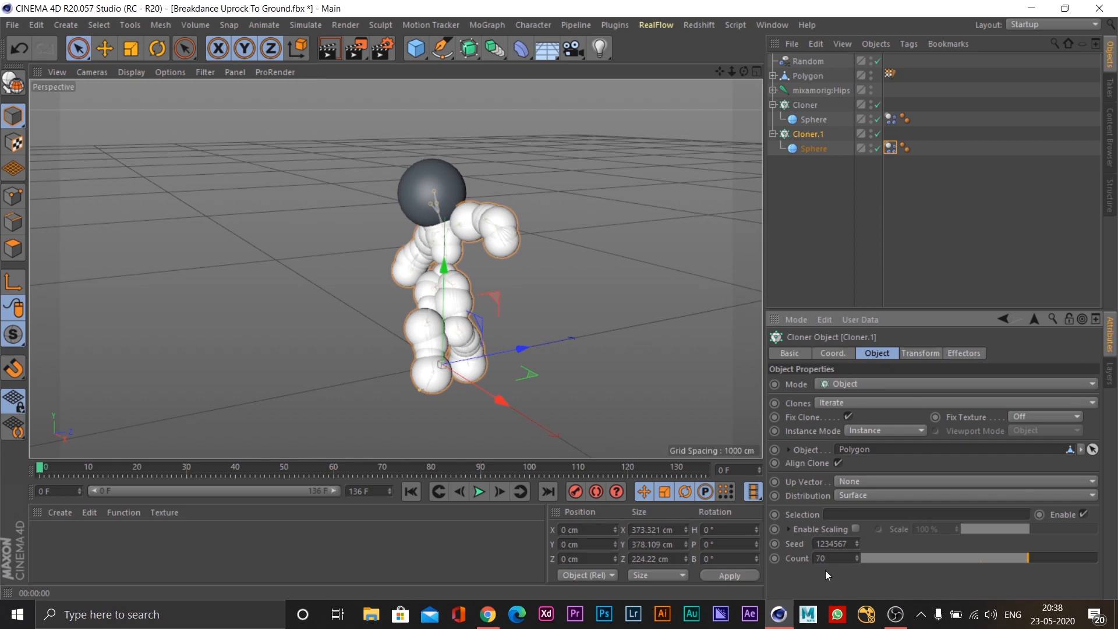
alt+drag(426, 313, 526, 323)
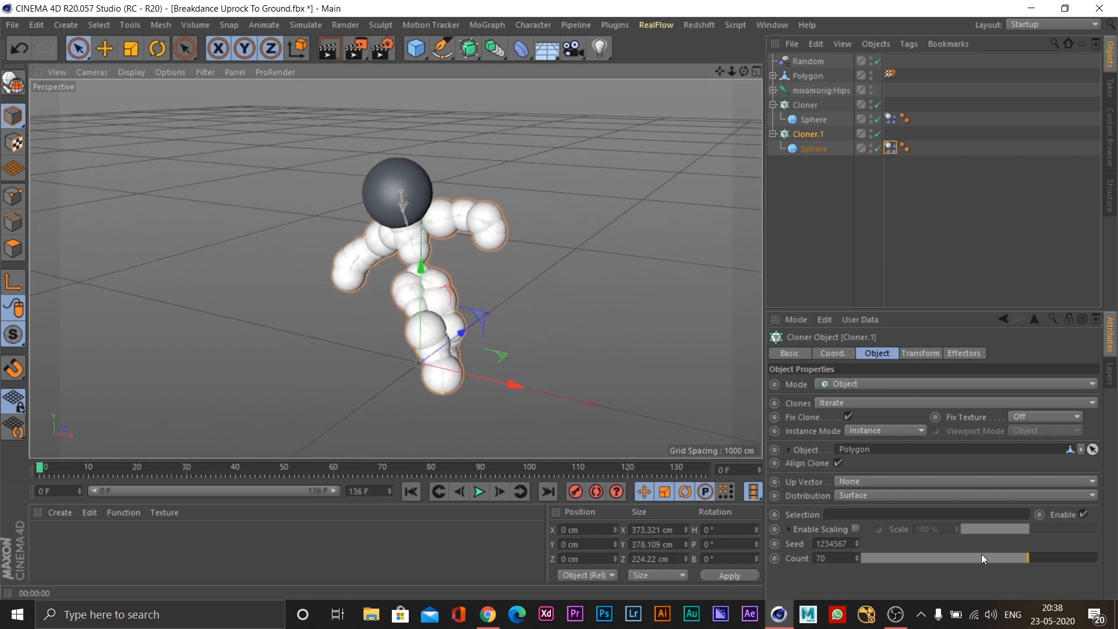
drag(977, 560, 714, 566)
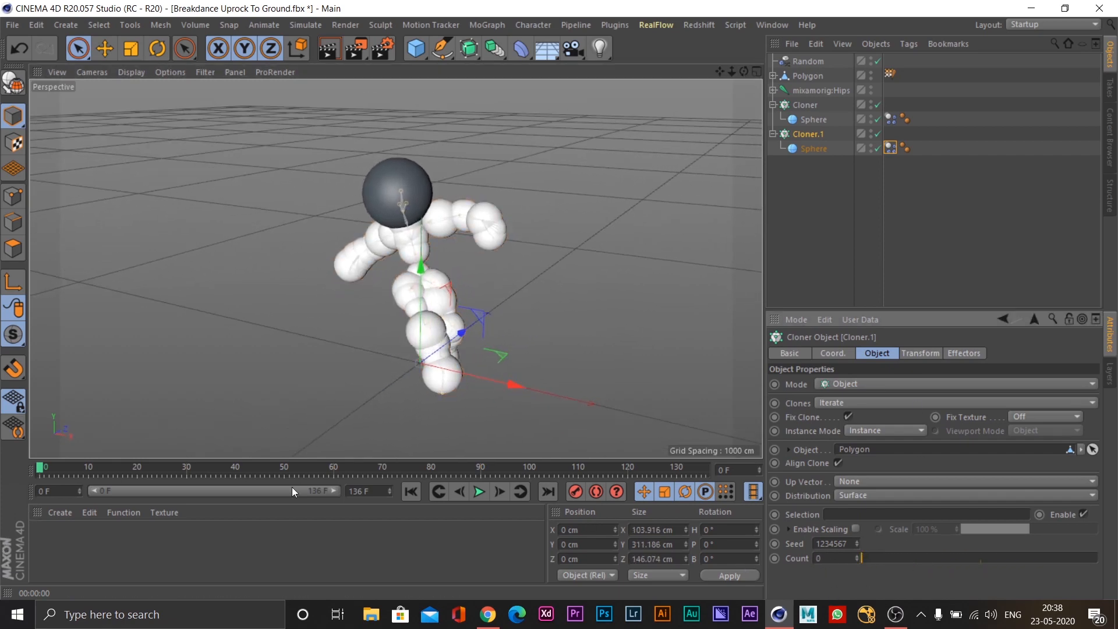
ctrl+click(775, 558)
Step: Go to frame 136, set the duplicated Cloner's Count to 300 and keyframe it
drag(118, 470, 757, 466)
drag(887, 560, 1115, 560)
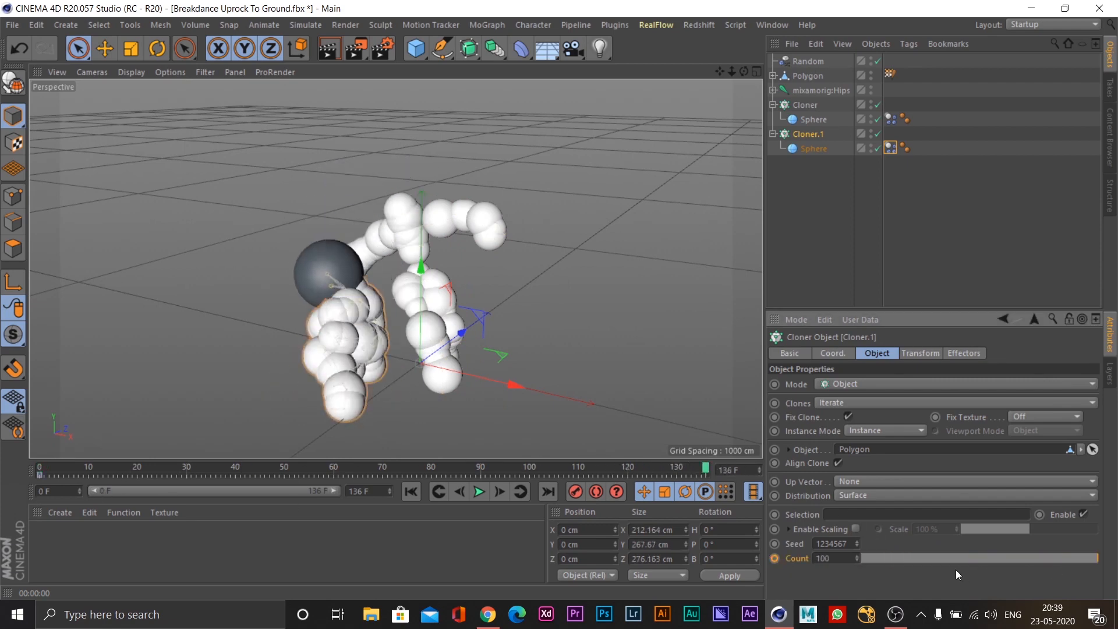
double_click(843, 558)
text(300)
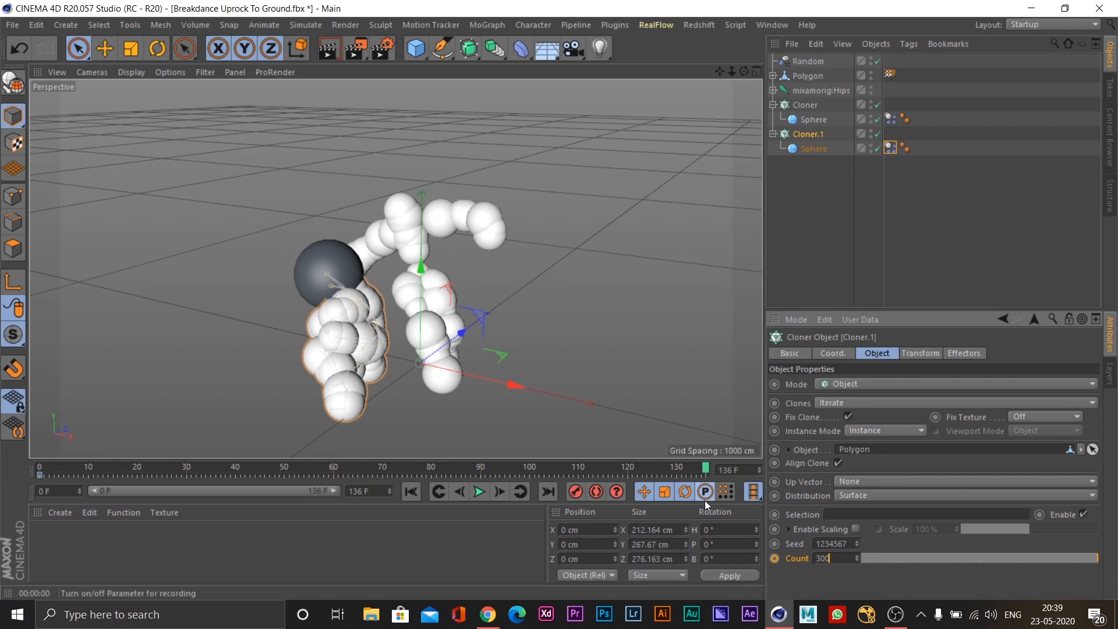
key(Return)
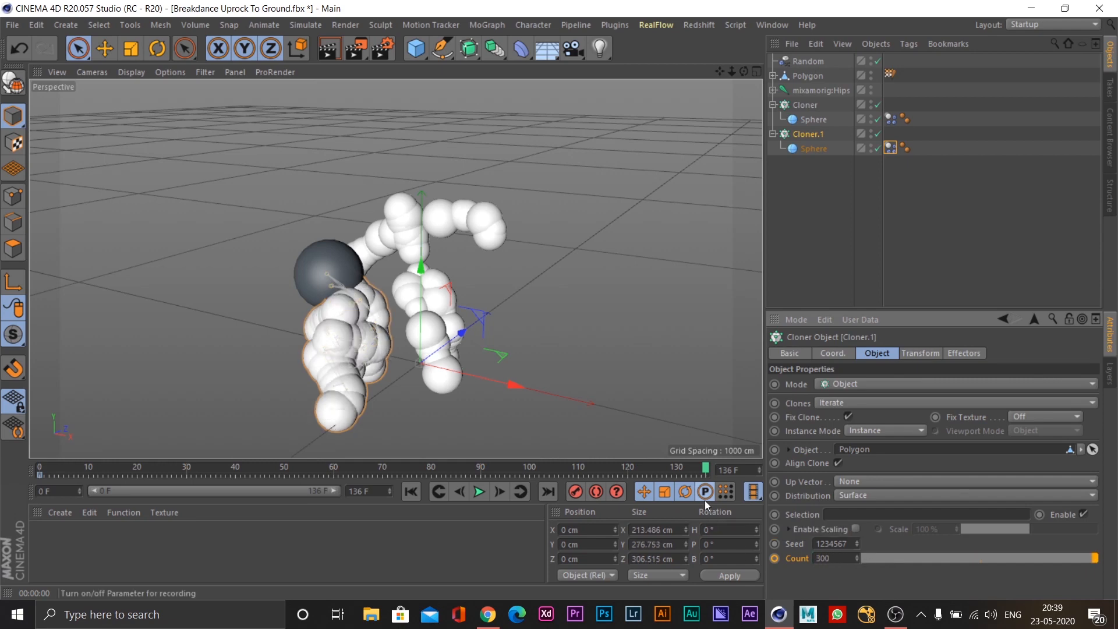
click(776, 558)
Step: Play the simulation from the first frame, pause it at frame 74 and render the view as a preview
click(410, 491)
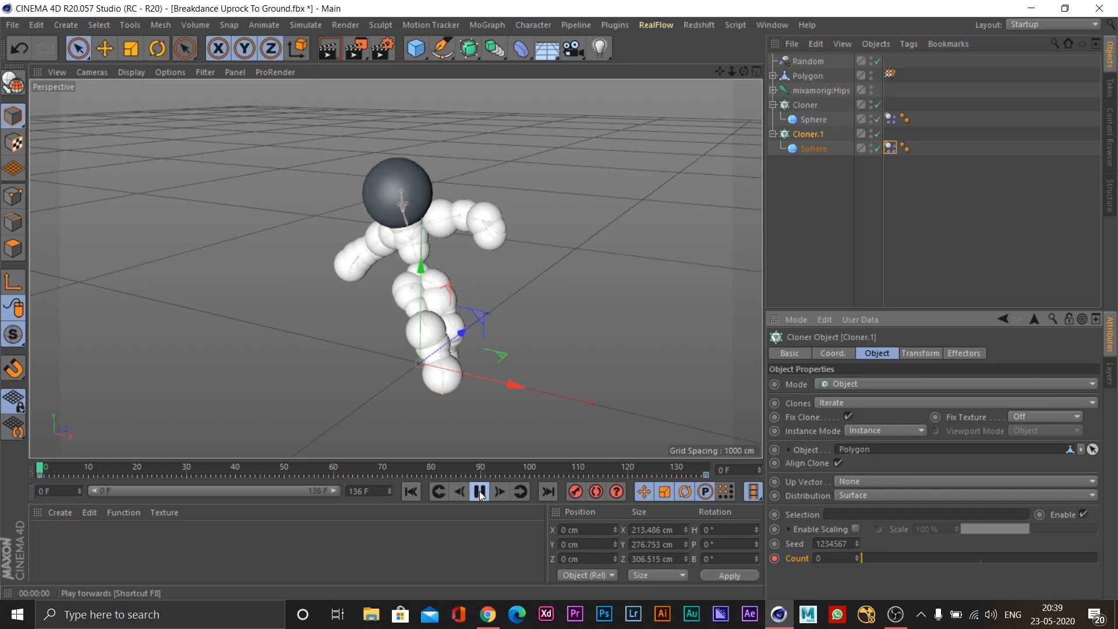
click(479, 491)
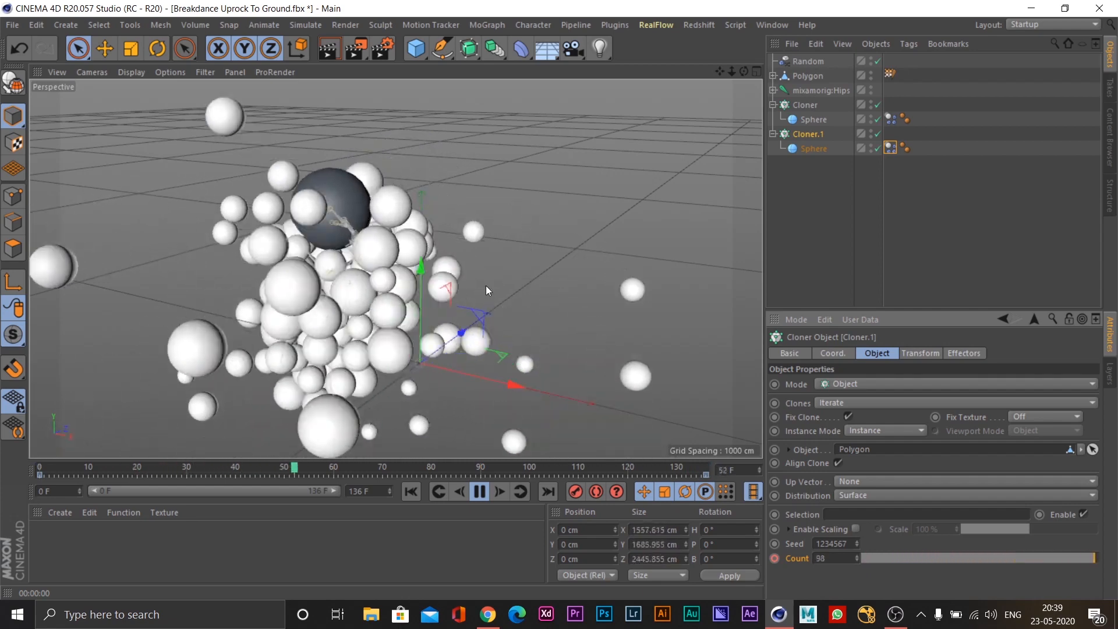
click(480, 492)
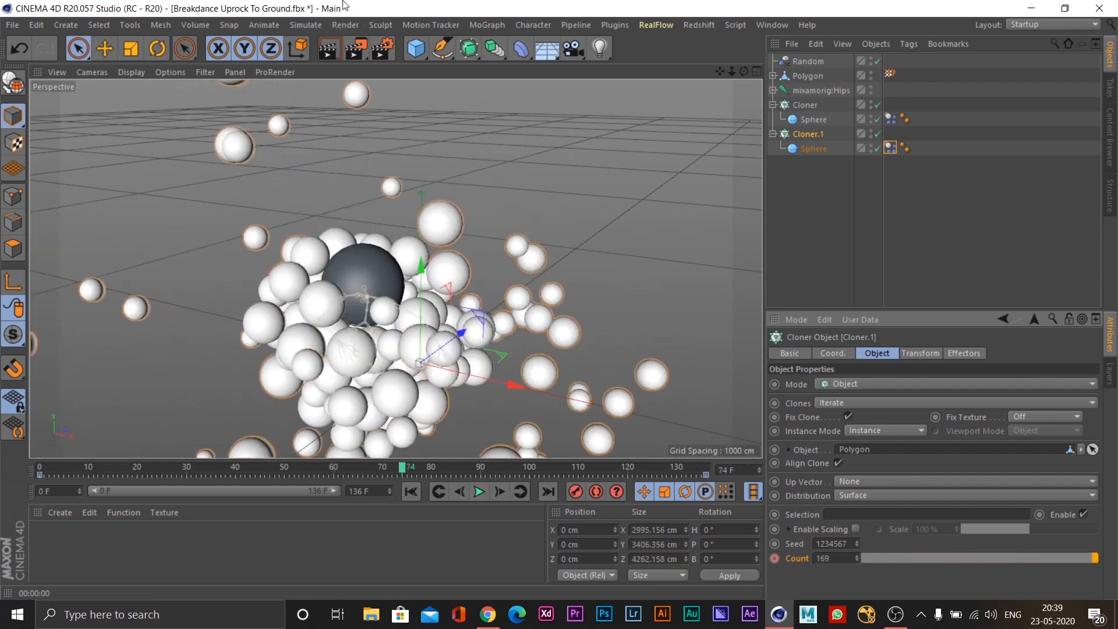
click(329, 53)
click(386, 197)
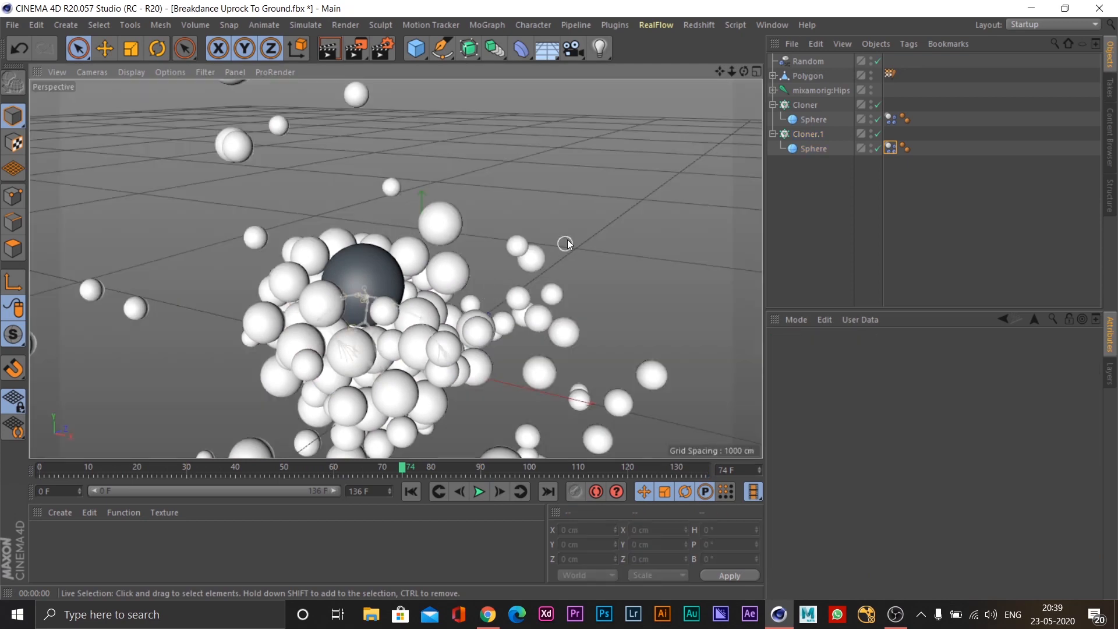
Step: Replay the simulation from the first frame in wide and close views, examine how the free spheres spread, and rewind
scroll(531, 258, down, 3)
alt+drag(531, 258, 478, 238)
click(411, 492)
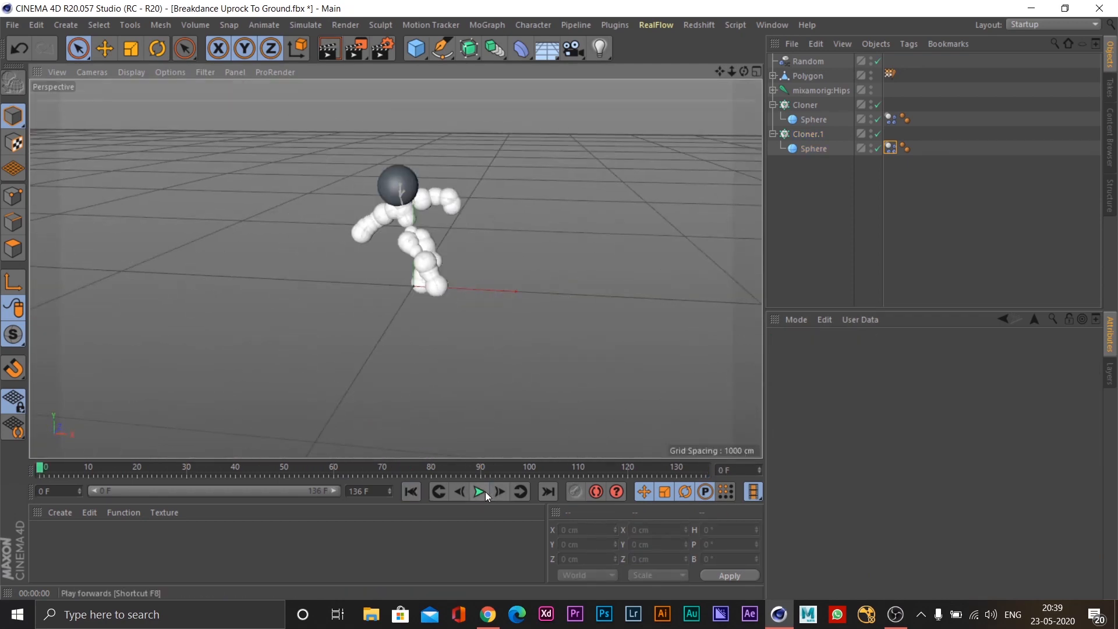
click(479, 492)
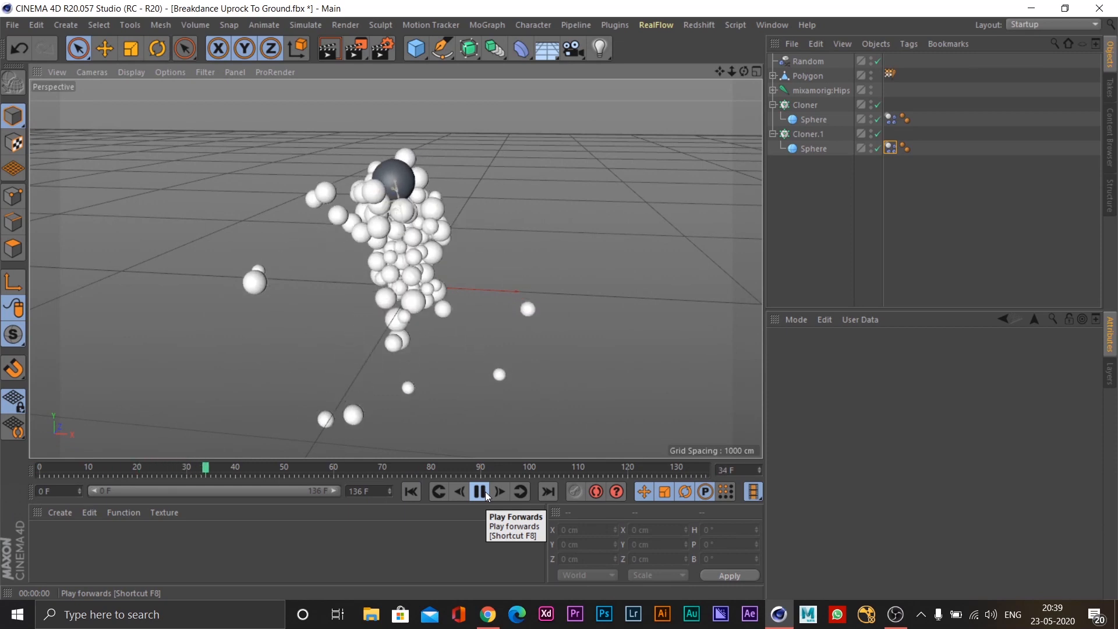
click(485, 493)
click(412, 490)
alt+drag(407, 247, 497, 457)
click(479, 492)
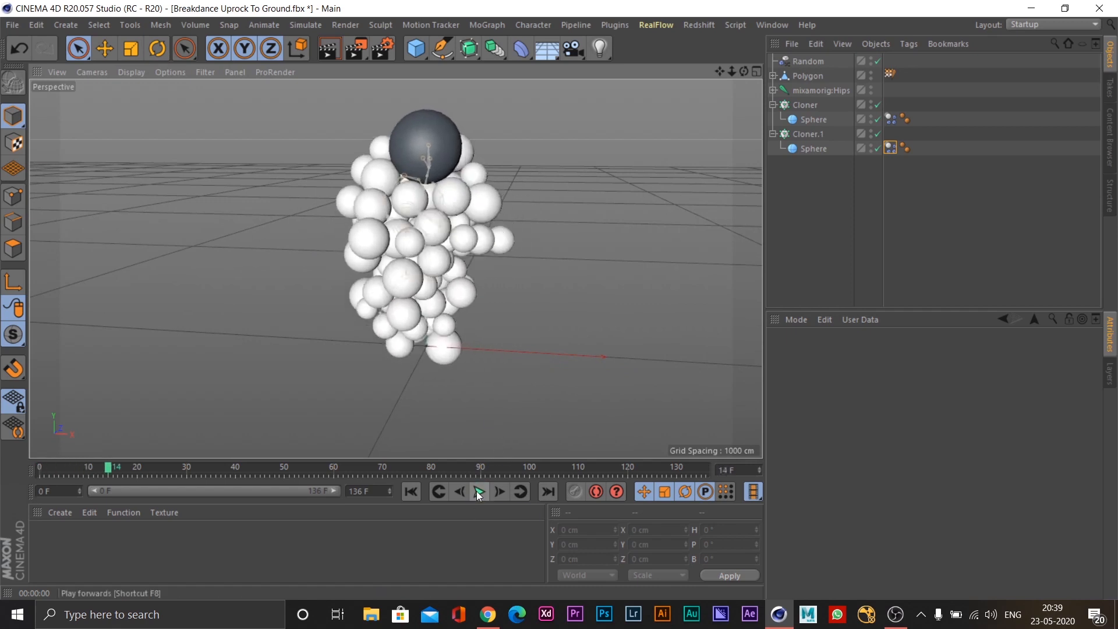
click(478, 492)
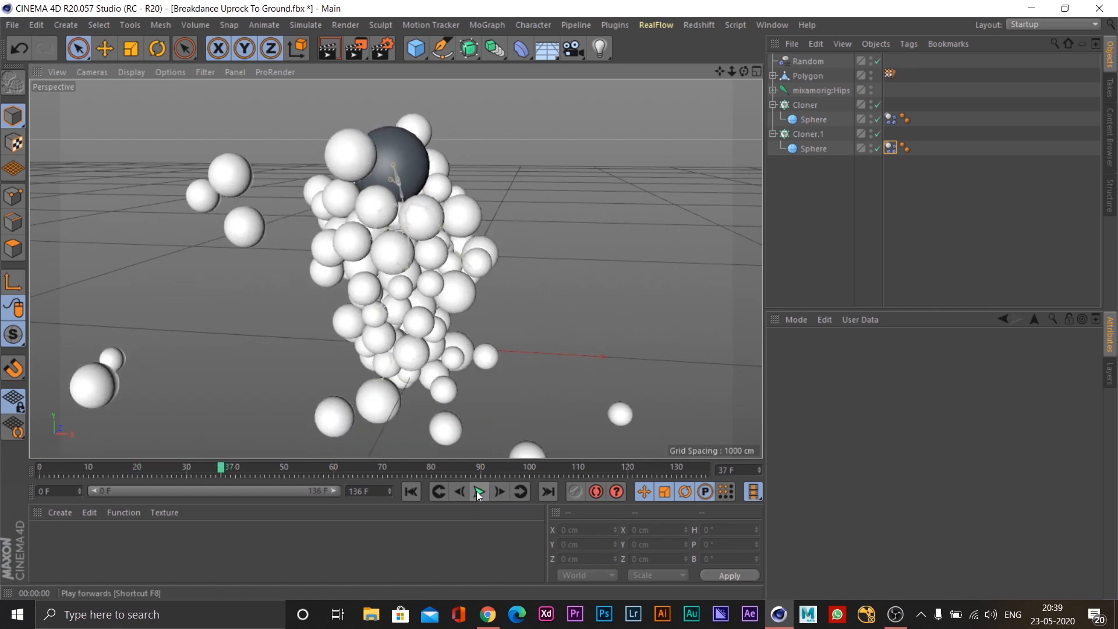
click(413, 492)
Step: Add a Plane primitive as the floor and scale it up to about 9932 cm wide and long
click(412, 51)
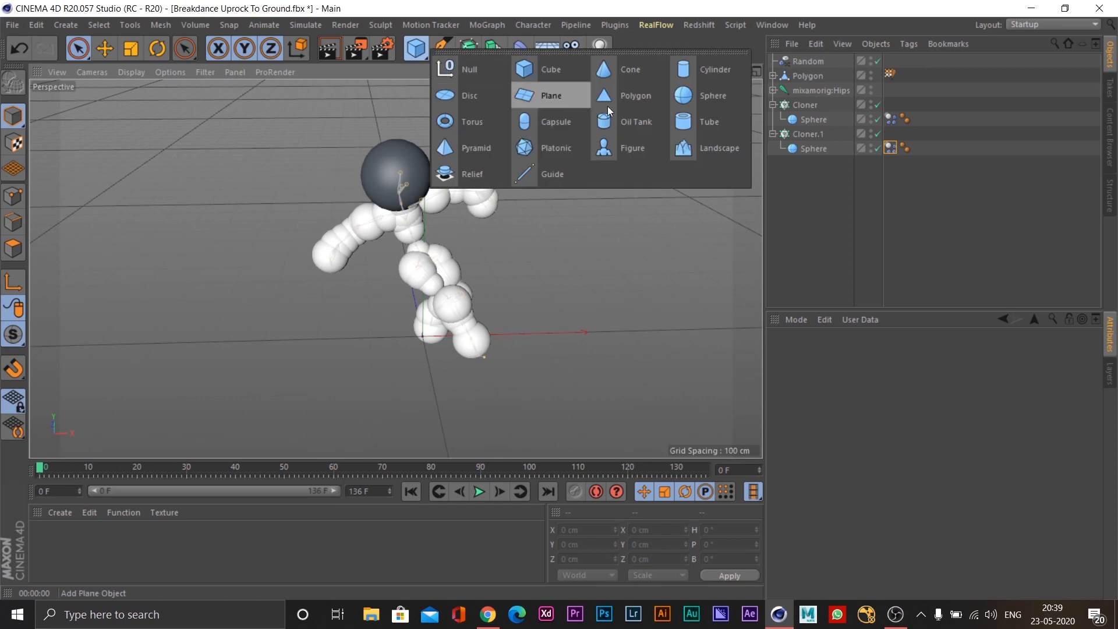
click(550, 96)
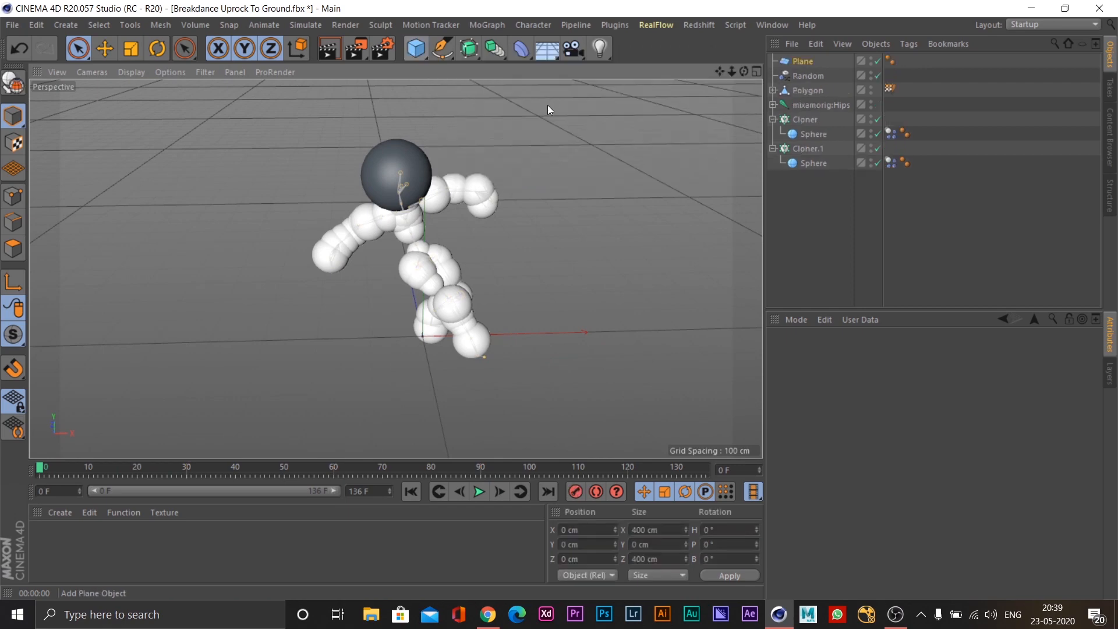
alt+drag(462, 288, 650, 169)
key(t)
click(649, 165)
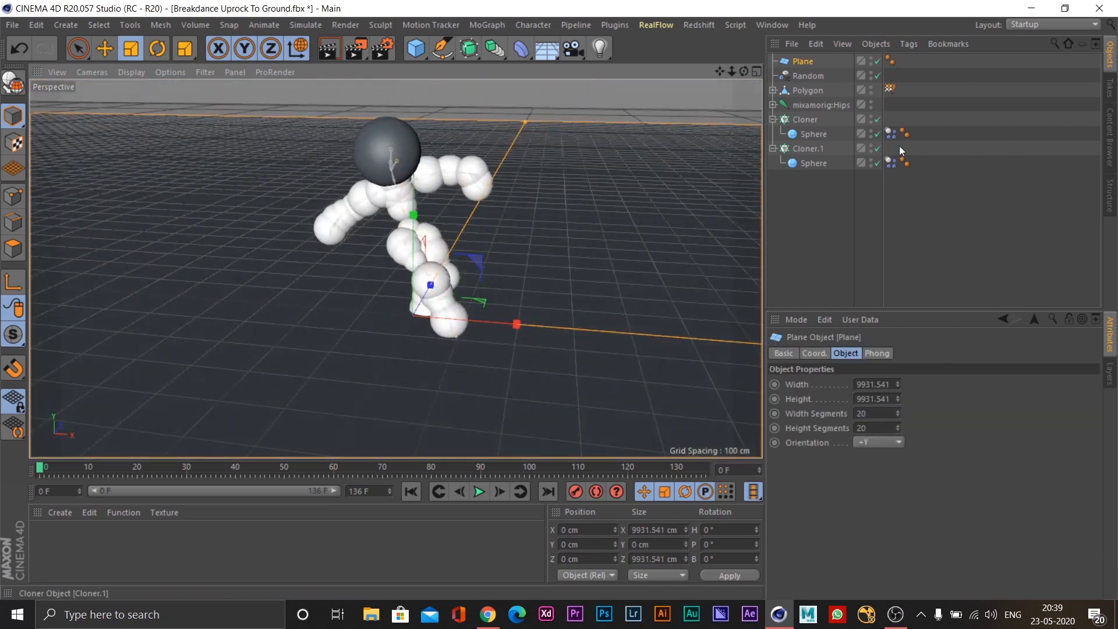
Step: Add a Collider Body simulation tag to the floor plane
right_click(804, 62)
mouse_move(916, 120)
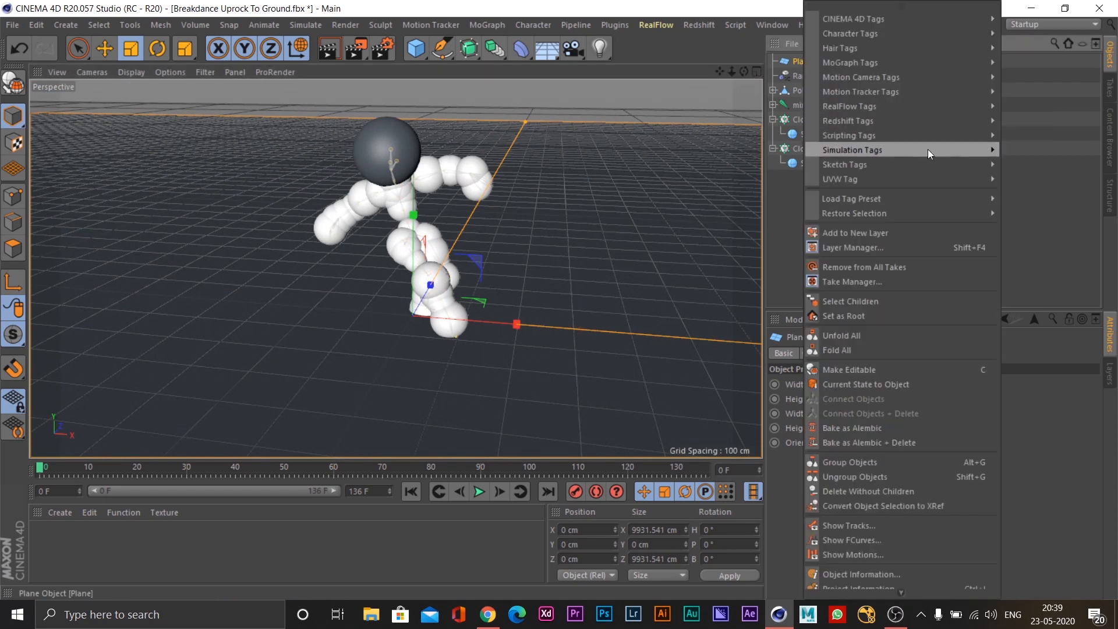
mouse_move(928, 150)
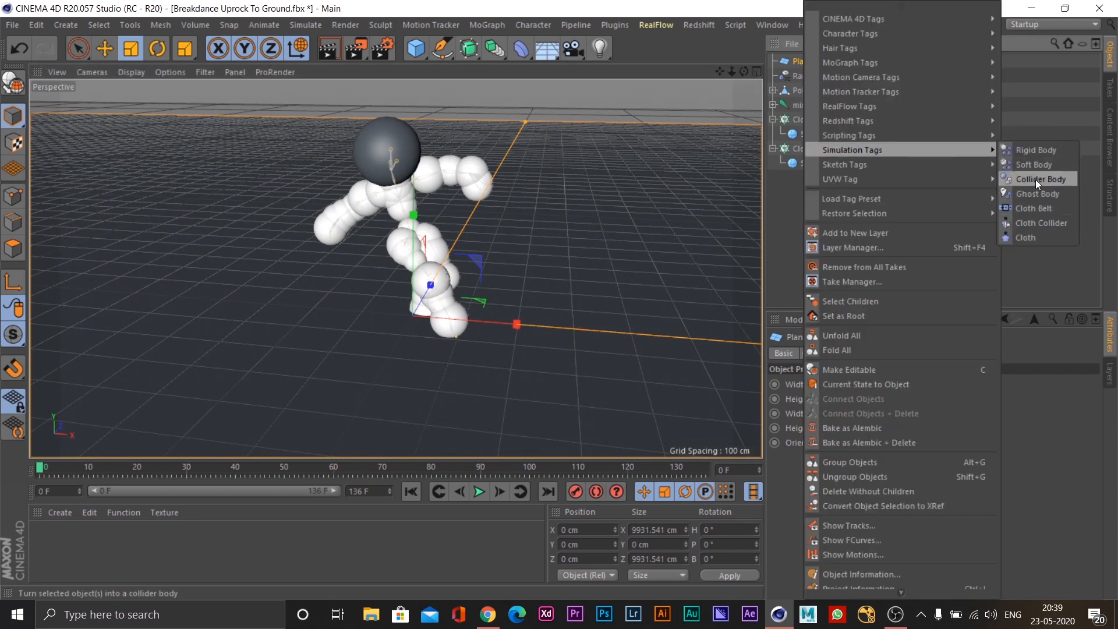
click(1035, 180)
Step: Play the simulation with the floor, examine how the spheres scatter across it, and return to the first frame
click(478, 493)
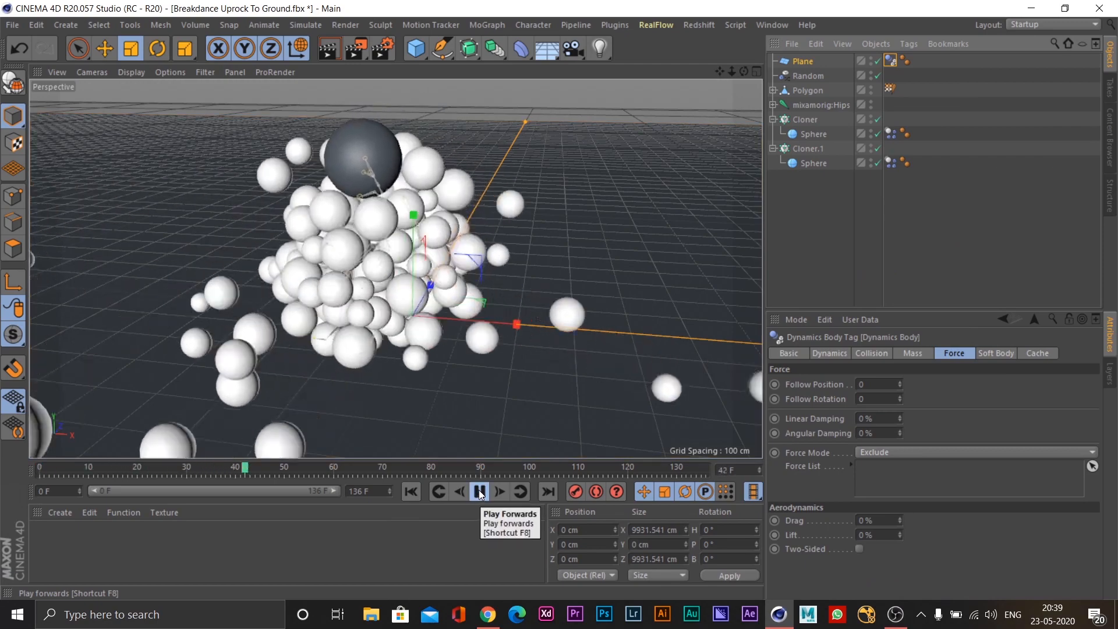
scroll(482, 292, down, 5)
mouse_move(482, 293)
alt+mouse_down()
mouse_move(407, 291)
mouse_move(403, 271)
mouse_move(492, 260)
mouse_move(484, 289)
alt+mouse_up()
scroll(648, 285, up, 3)
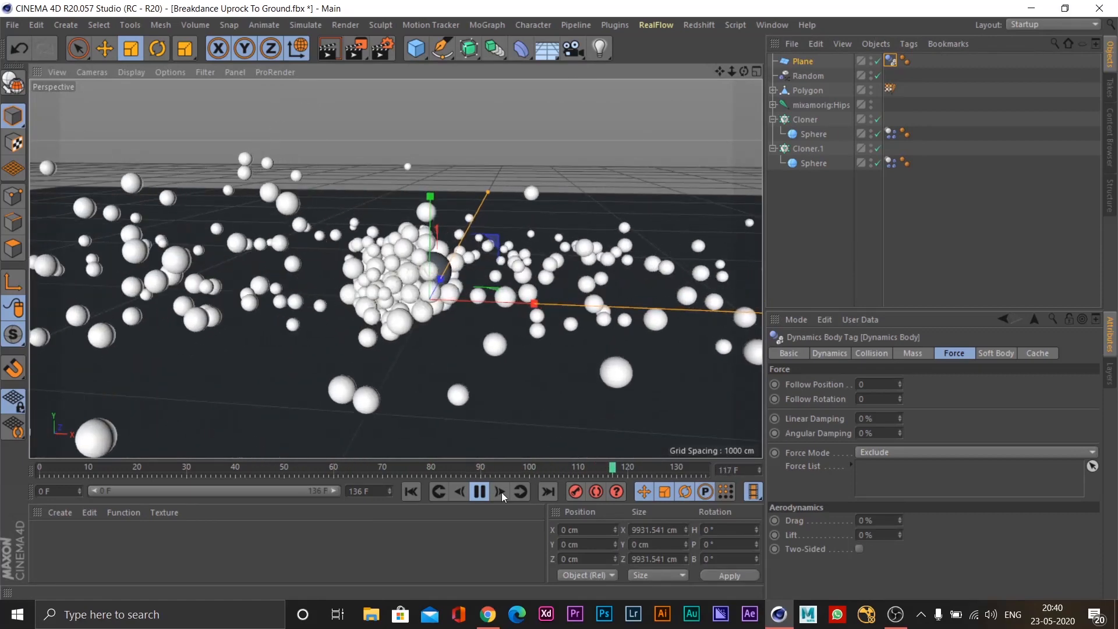
click(479, 491)
click(411, 491)
Step: Play the simulation to frame 6 and render the current view as a preview
mouse_move(407, 303)
alt+mouse_down()
mouse_move(387, 293)
mouse_move(454, 278)
mouse_move(383, 291)
mouse_move(482, 290)
mouse_move(421, 297)
alt+mouse_up()
click(480, 492)
click(480, 491)
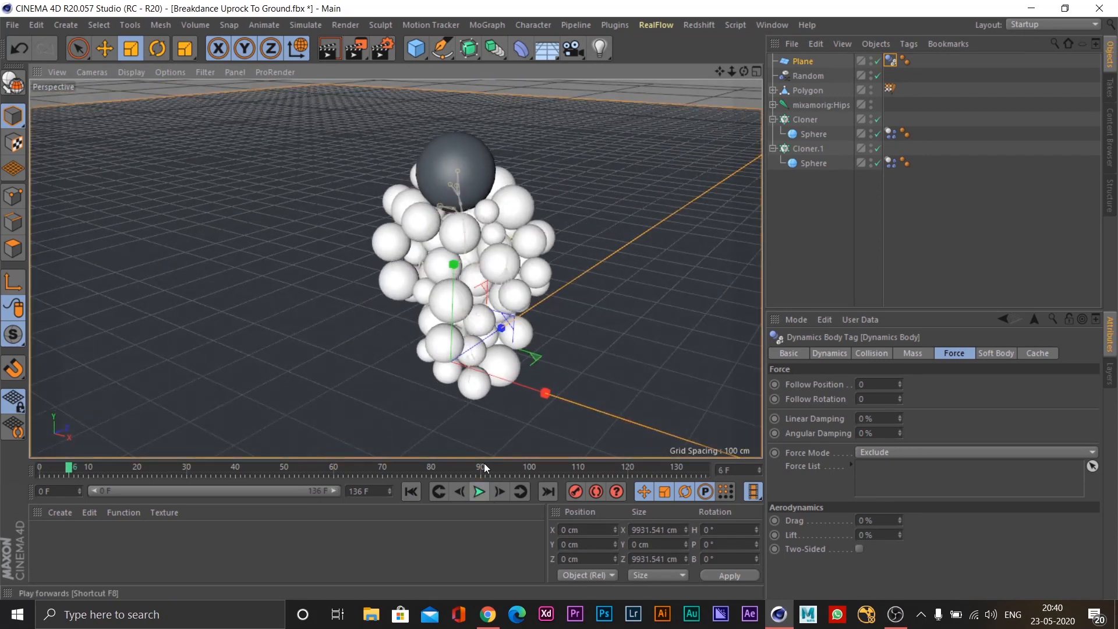
click(330, 51)
click(609, 270)
Step: Resume the simulation from frame 6, watch the spheres from another angle and return the animation to its start
alt+drag(570, 312, 494, 325)
click(480, 495)
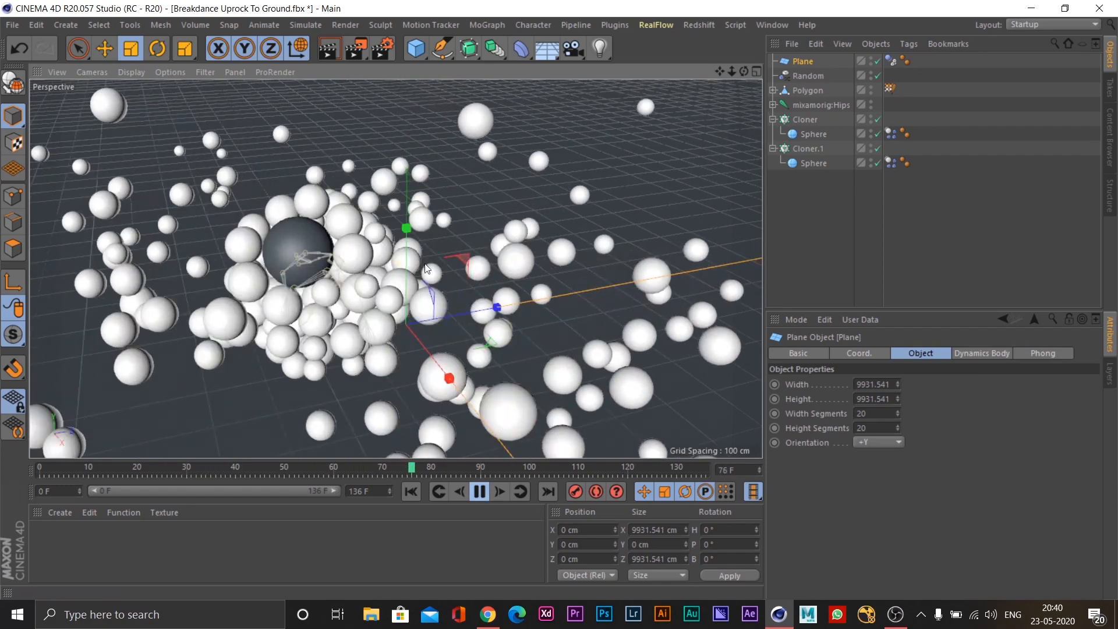
alt+drag(393, 270, 474, 247)
click(474, 493)
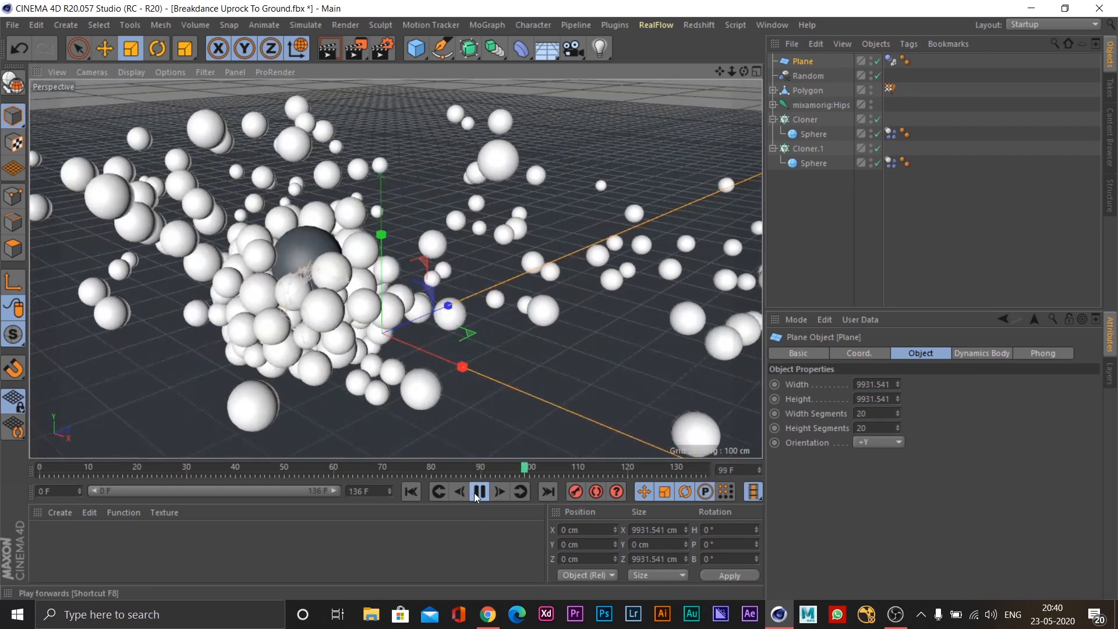
click(411, 492)
alt+drag(358, 298, 397, 297)
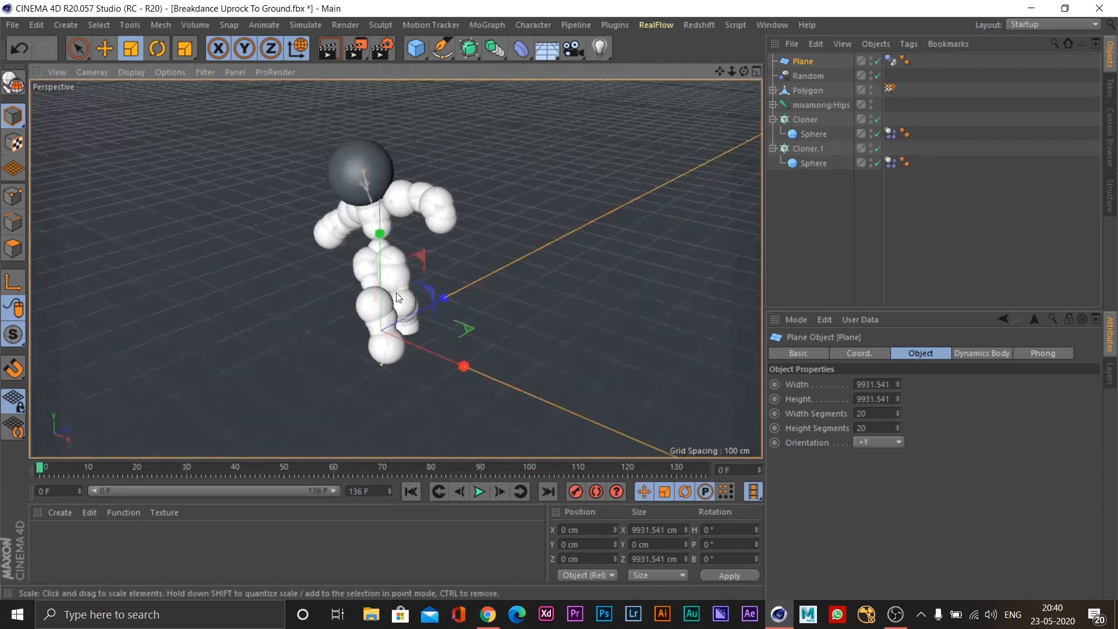
Step: Scale the original Cloner's sphere down to about 36 cm across, play the simulation and return to the first frame
scroll(397, 297, up, 3)
alt+drag(481, 271, 352, 277)
scroll(353, 279, up, 1)
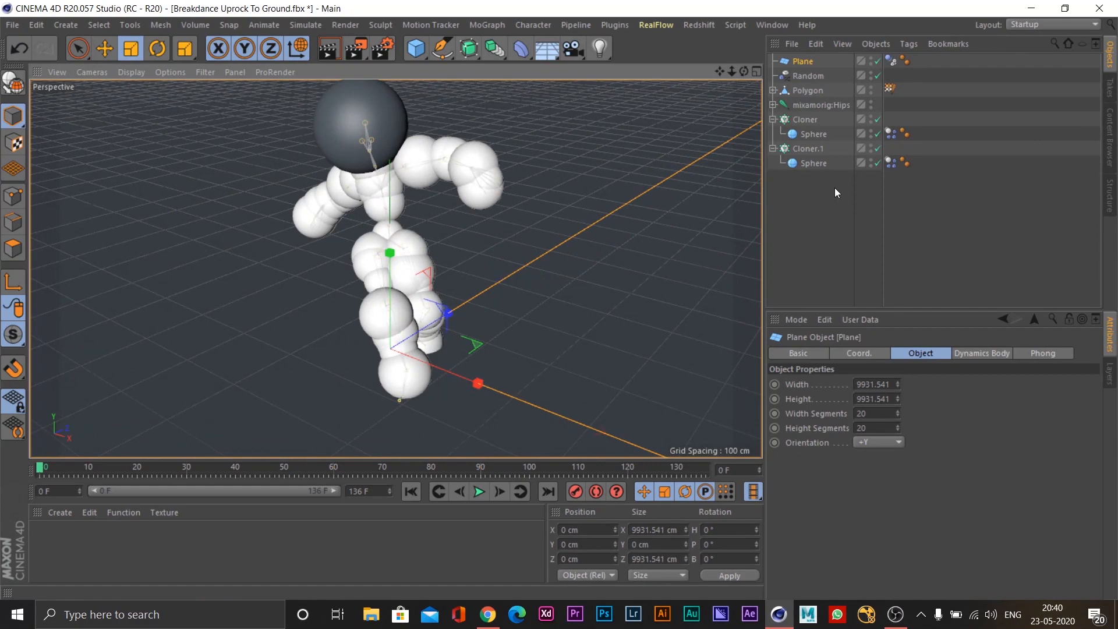
click(816, 135)
mouse_move(438, 275)
alt+mouse_down()
mouse_move(492, 246)
mouse_move(449, 256)
alt+mouse_up()
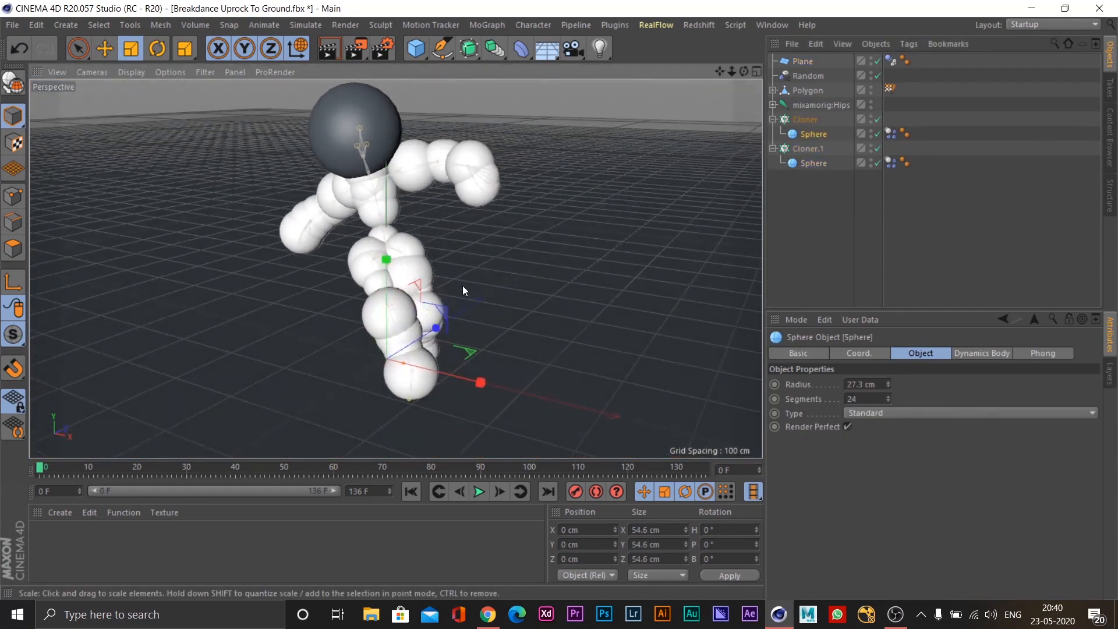
key(t)
drag(493, 294, 298, 316)
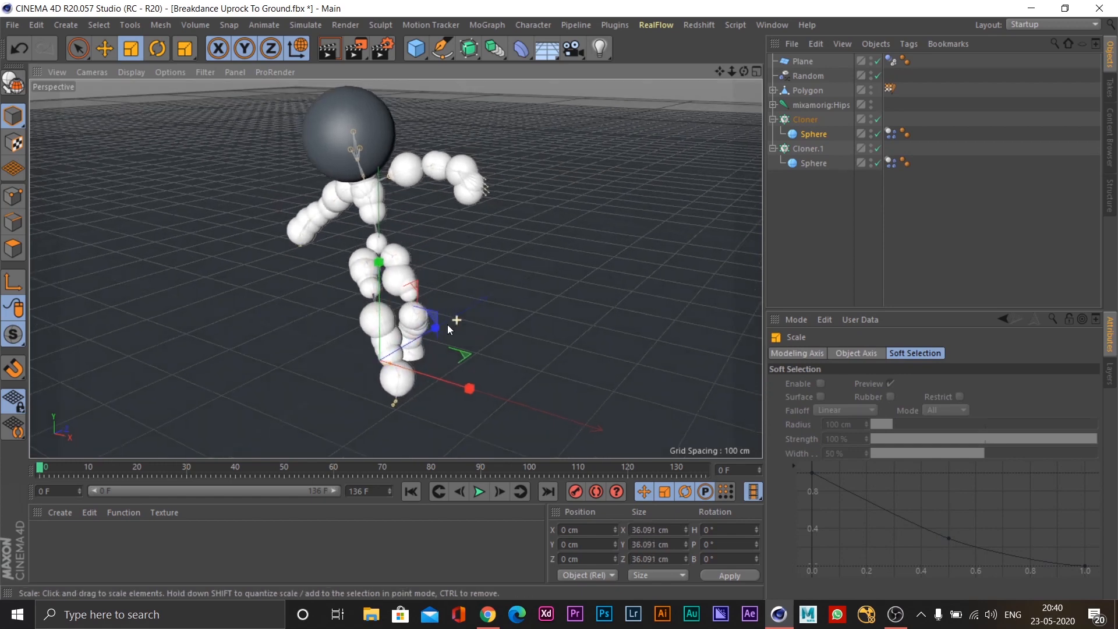
click(480, 492)
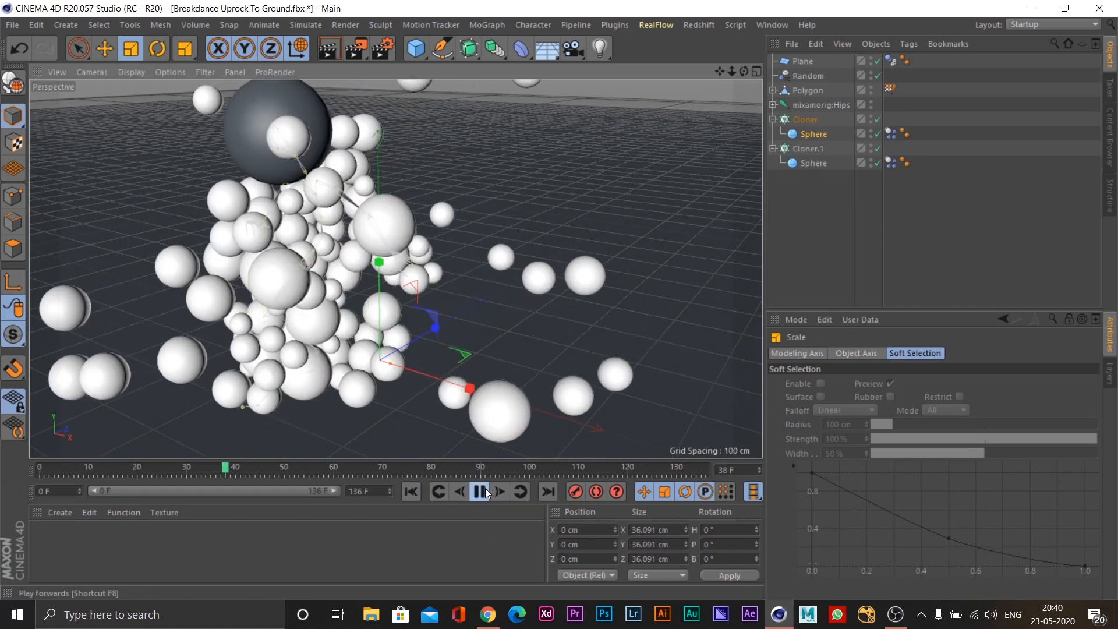
click(411, 491)
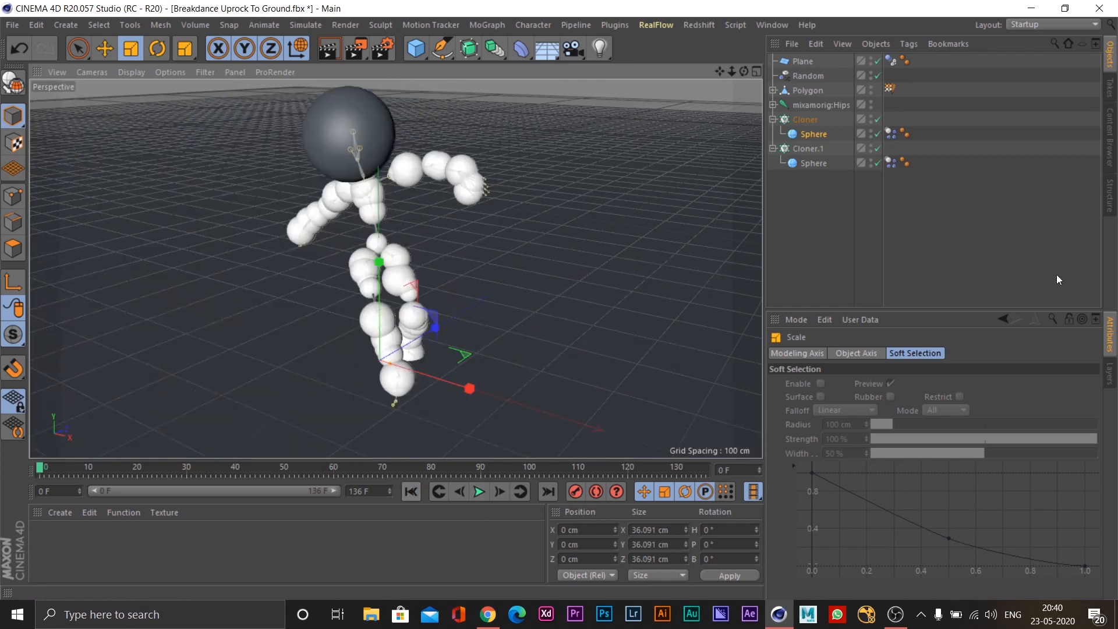
Step: Set the original Cloner's Count to 100 and play the simulation
click(807, 120)
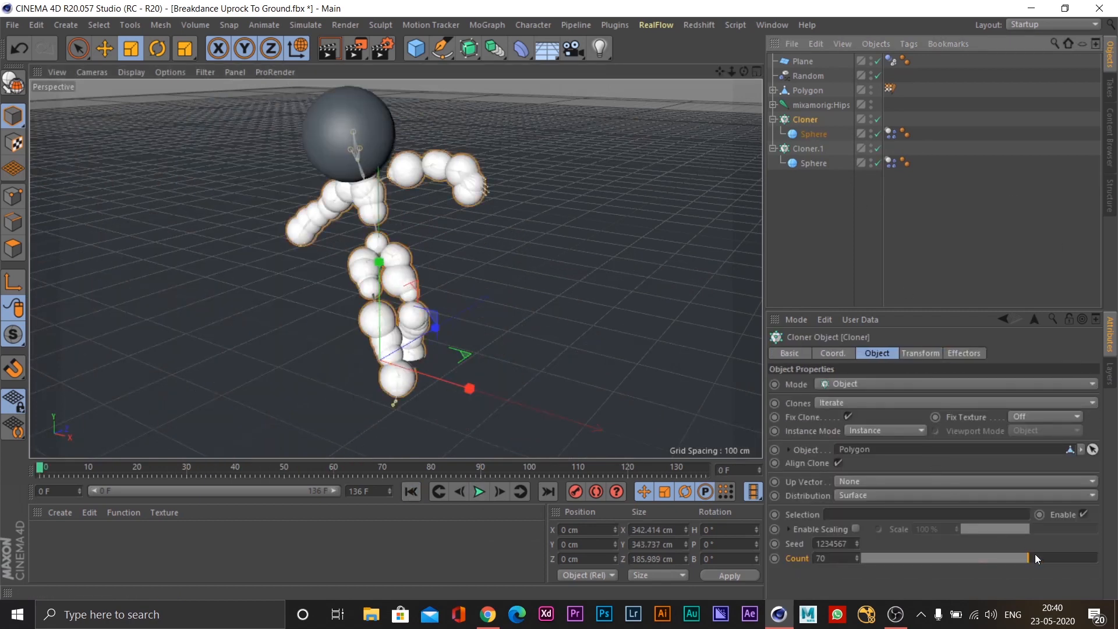
drag(1037, 557, 1096, 556)
click(484, 493)
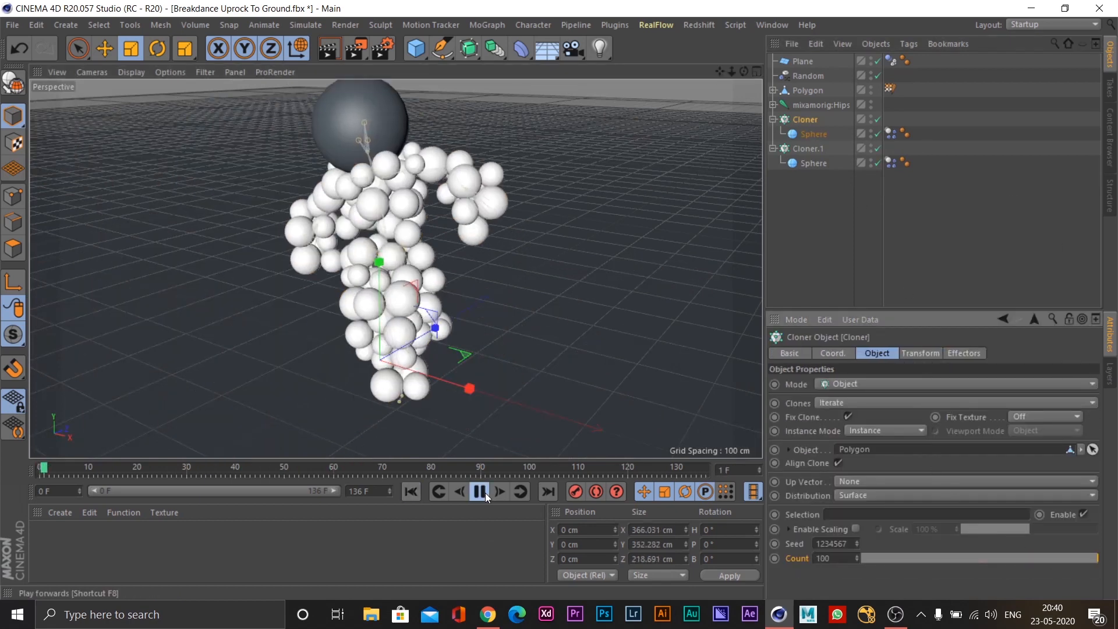
Step: Set the original Cloner's Count to 52, play the simulation and return to the first frame
click(480, 492)
drag(1095, 558, 985, 558)
click(437, 492)
click(478, 493)
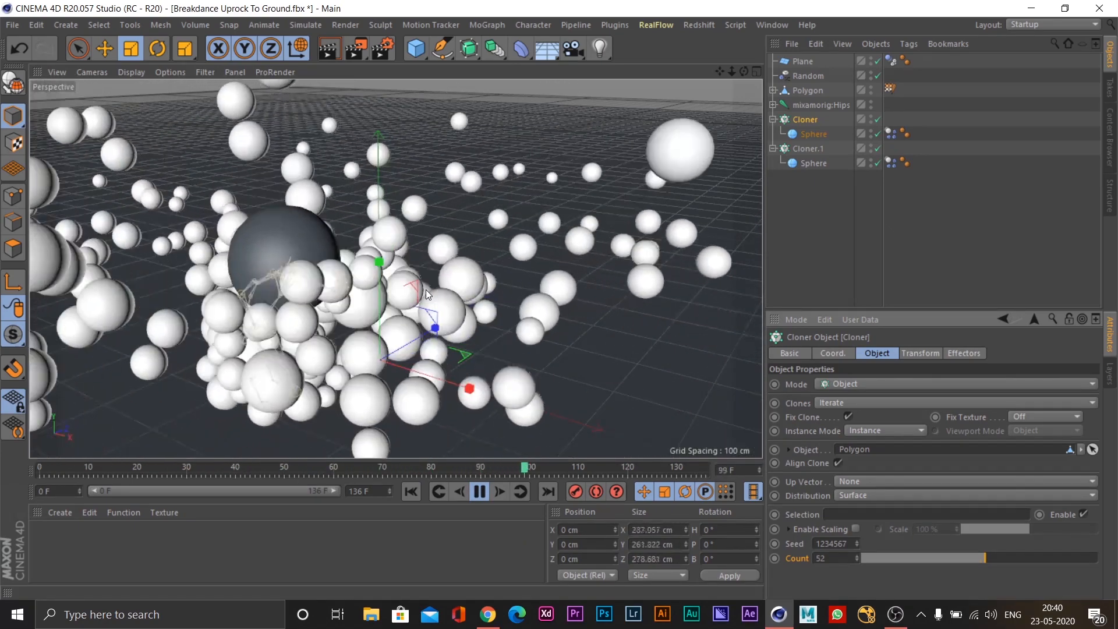
click(472, 492)
click(410, 492)
Step: Replay the simulation from different viewing angles and return the animation to its start
mouse_move(272, 202)
alt+mouse_down()
mouse_move(299, 221)
mouse_move(286, 210)
alt+mouse_up()
alt+middle_drag(302, 211, 293, 202)
alt+drag(427, 244, 407, 247)
click(479, 492)
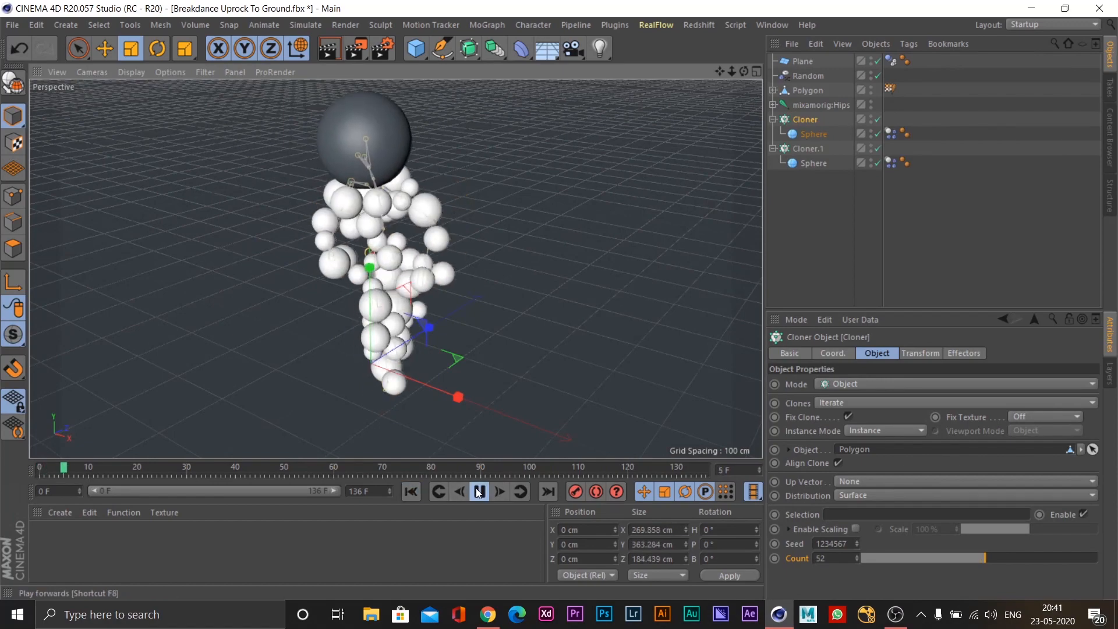
click(411, 492)
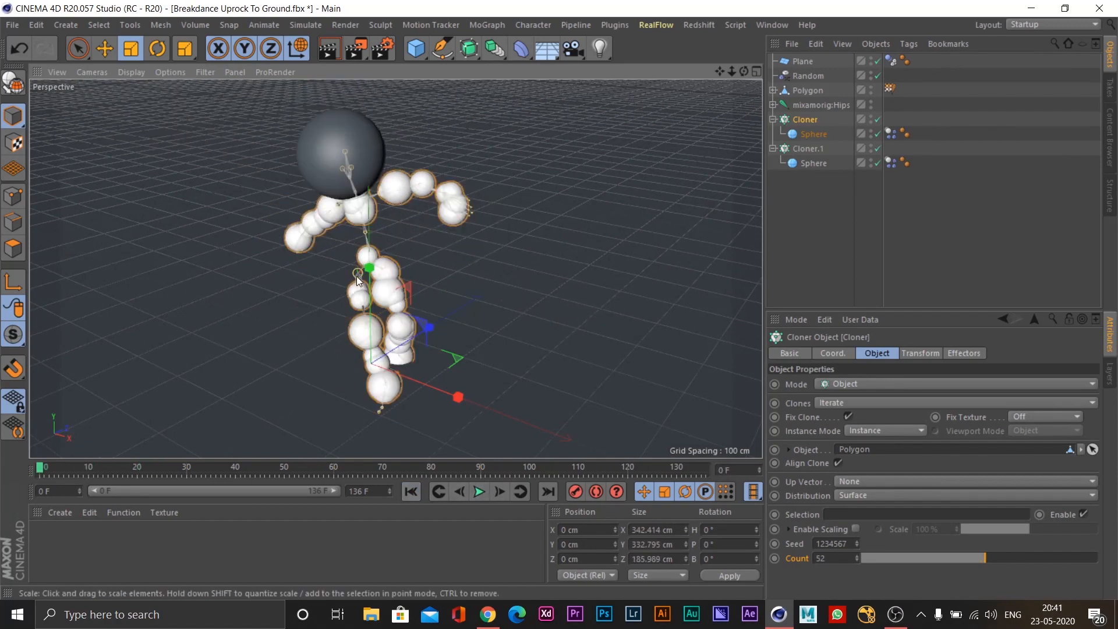
mouse_move(410, 283)
alt+mouse_down()
mouse_move(449, 264)
mouse_move(402, 277)
alt+mouse_up()
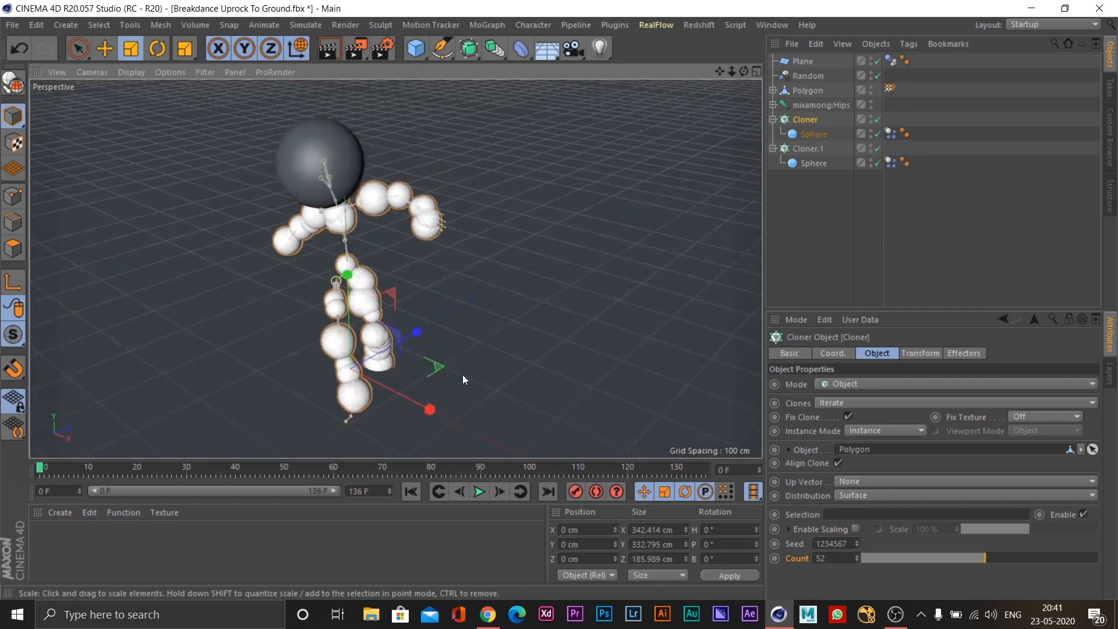
click(479, 492)
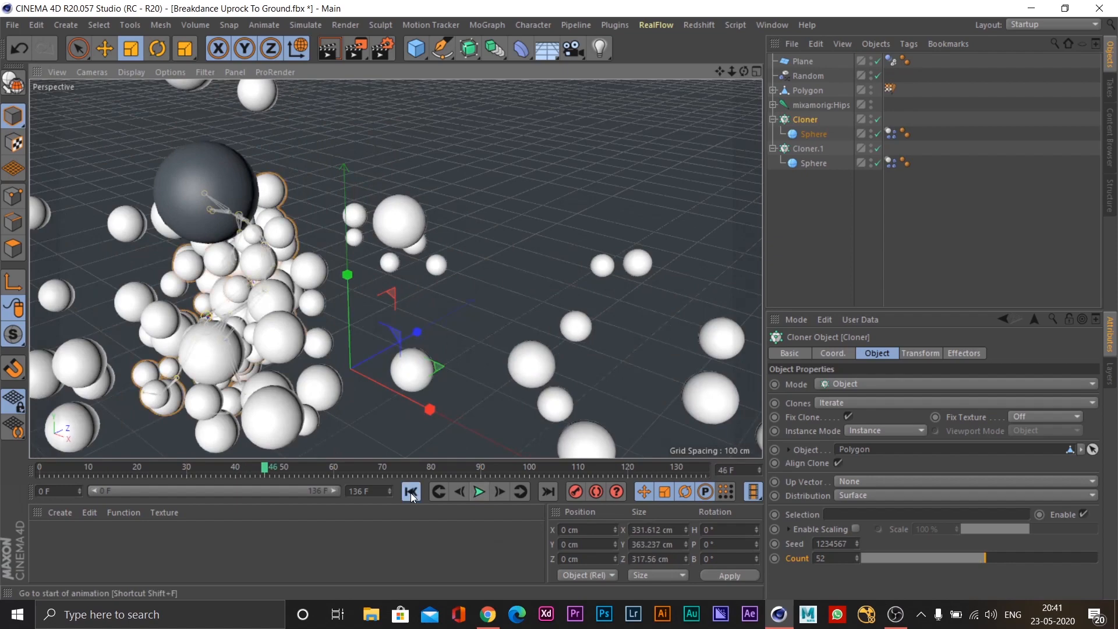
click(411, 492)
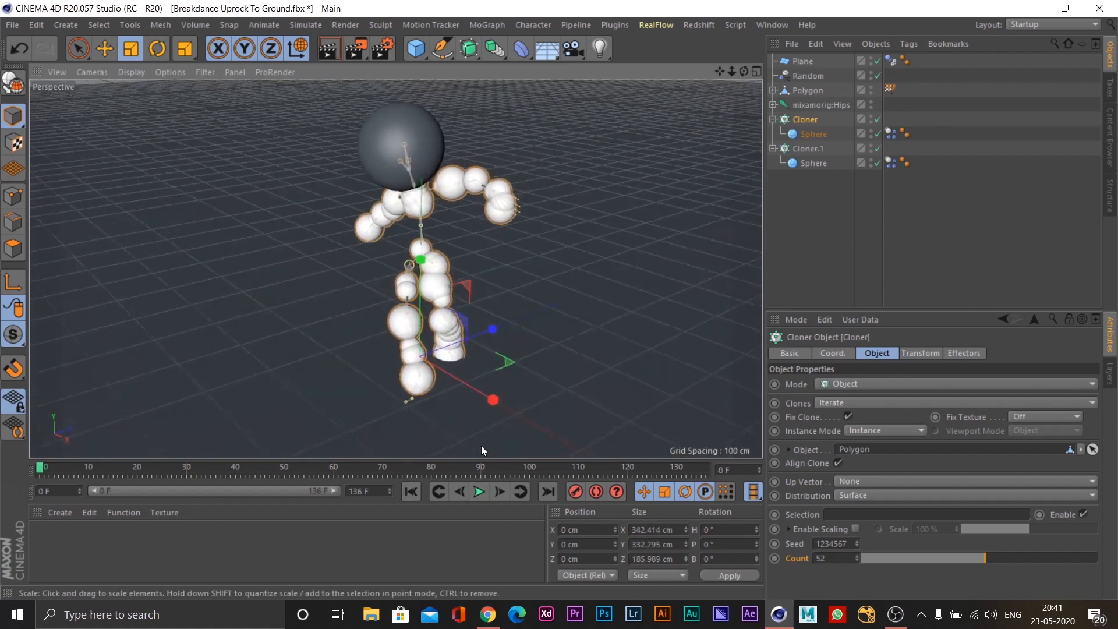
Step: Render previews of the view at the first frame and at frame 50, returning the animation to its start
click(337, 53)
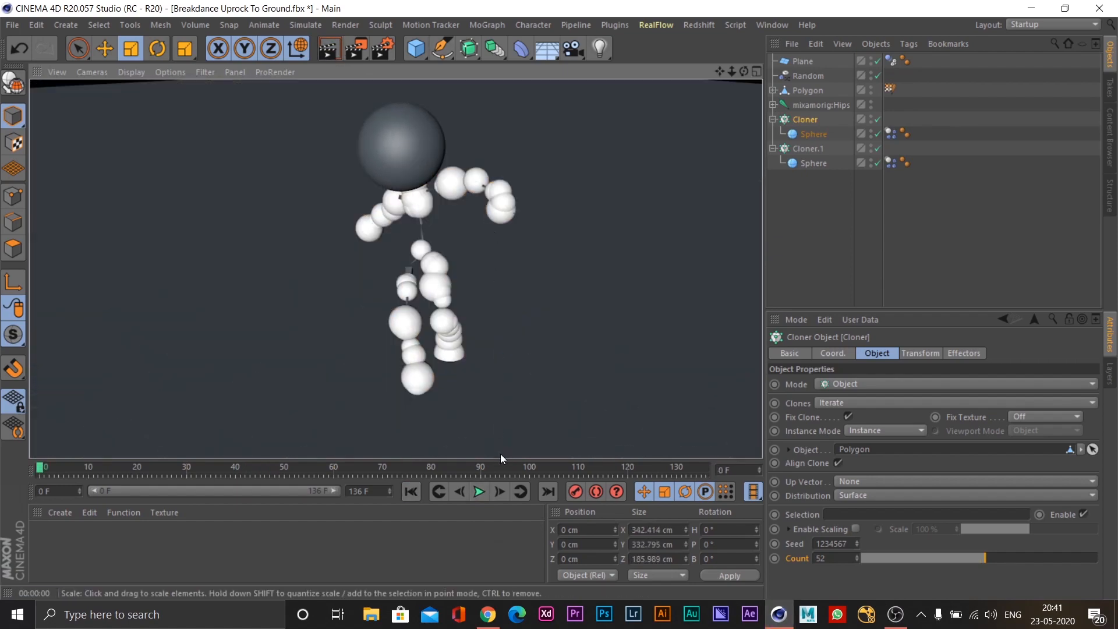
click(479, 492)
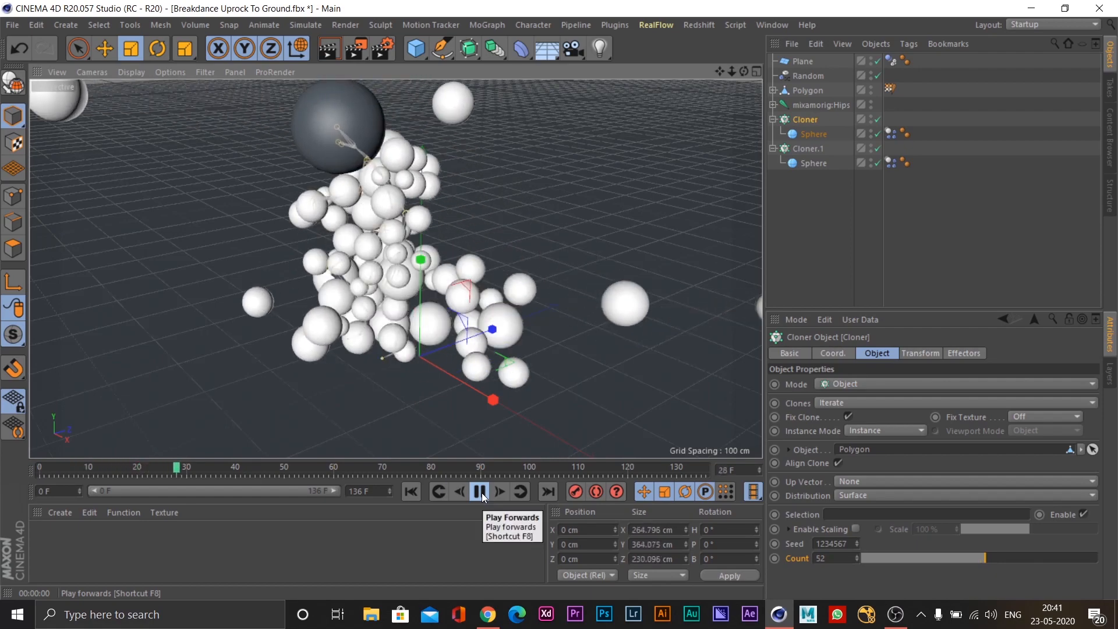
click(480, 492)
click(333, 48)
click(487, 212)
alt+right_drag(537, 226, 470, 231)
mouse_move(470, 232)
alt+mouse_down()
mouse_move(557, 247)
mouse_move(475, 224)
alt+mouse_up()
alt+right_drag(502, 260, 541, 243)
alt+middle_drag(396, 269, 442, 253)
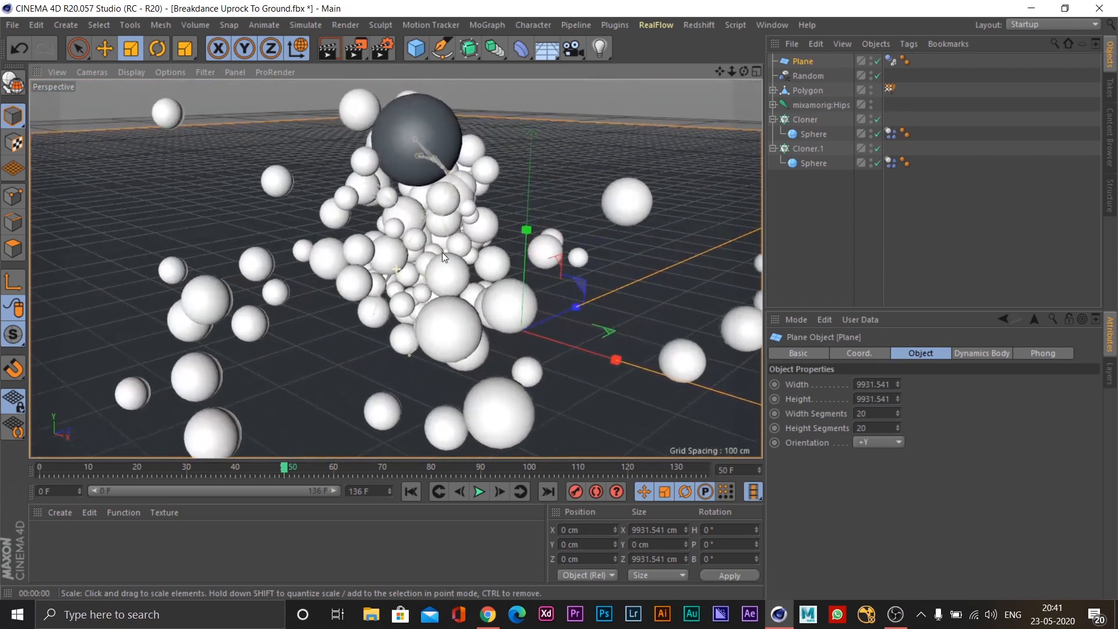
click(417, 487)
alt+drag(514, 219, 494, 228)
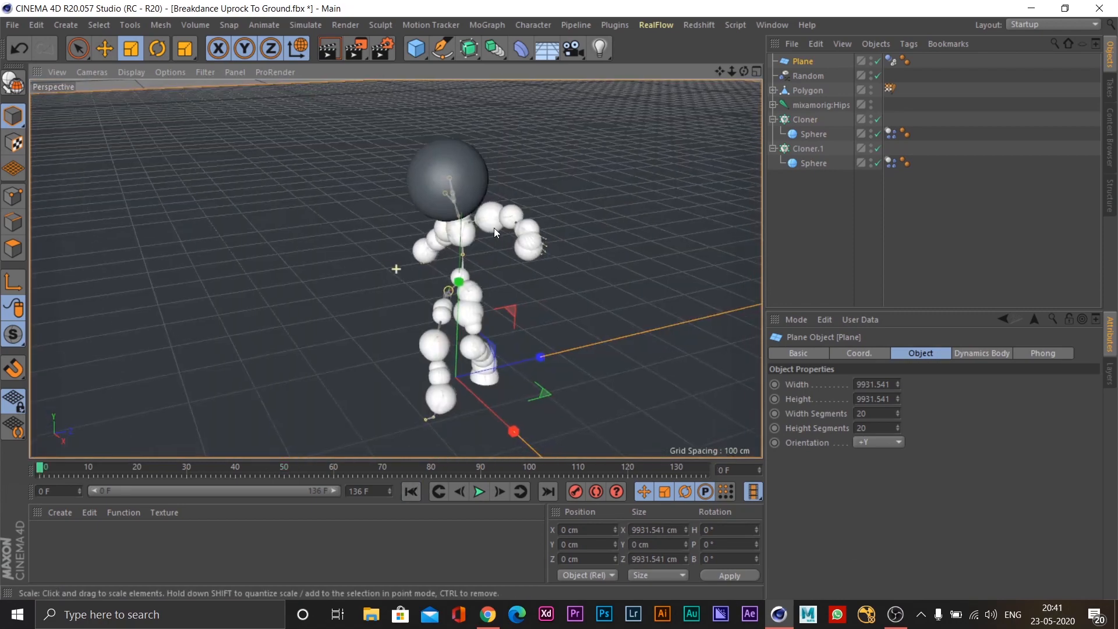
alt+middle_drag(516, 230, 509, 224)
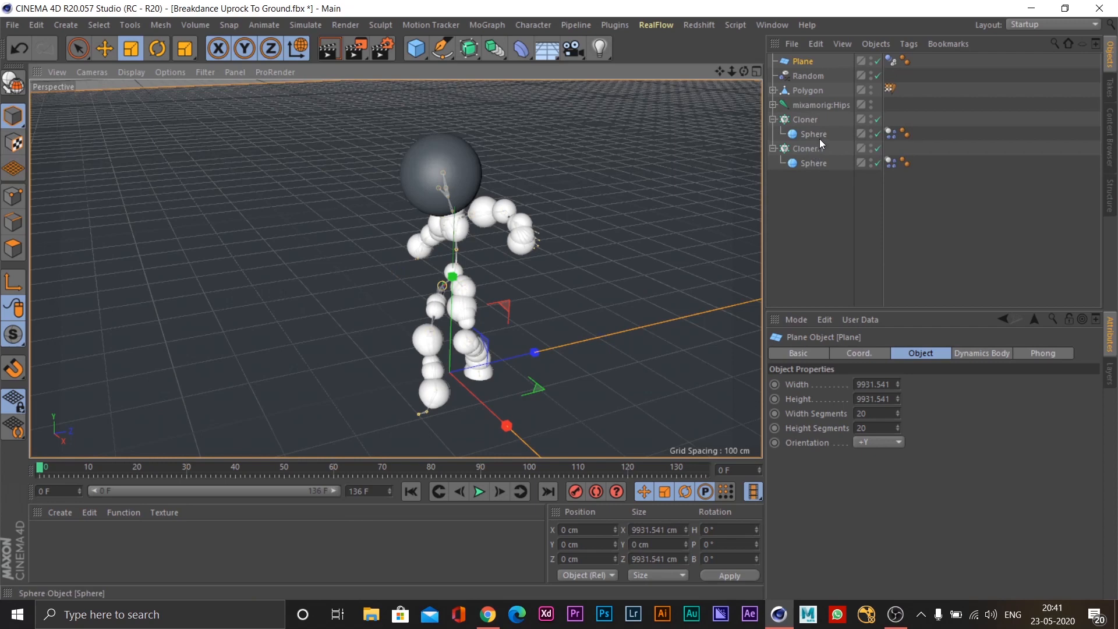
Step: Try a cube scaled to about 30 cm as an additional clone object inside the original Cloner
click(415, 48)
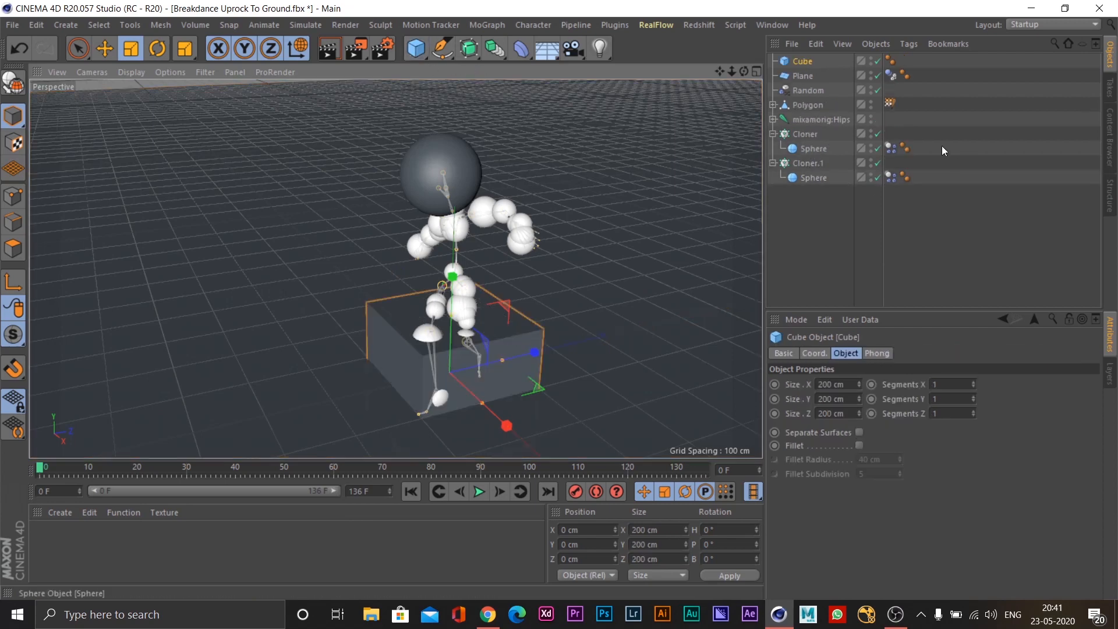
drag(557, 316, 260, 313)
drag(808, 61, 814, 145)
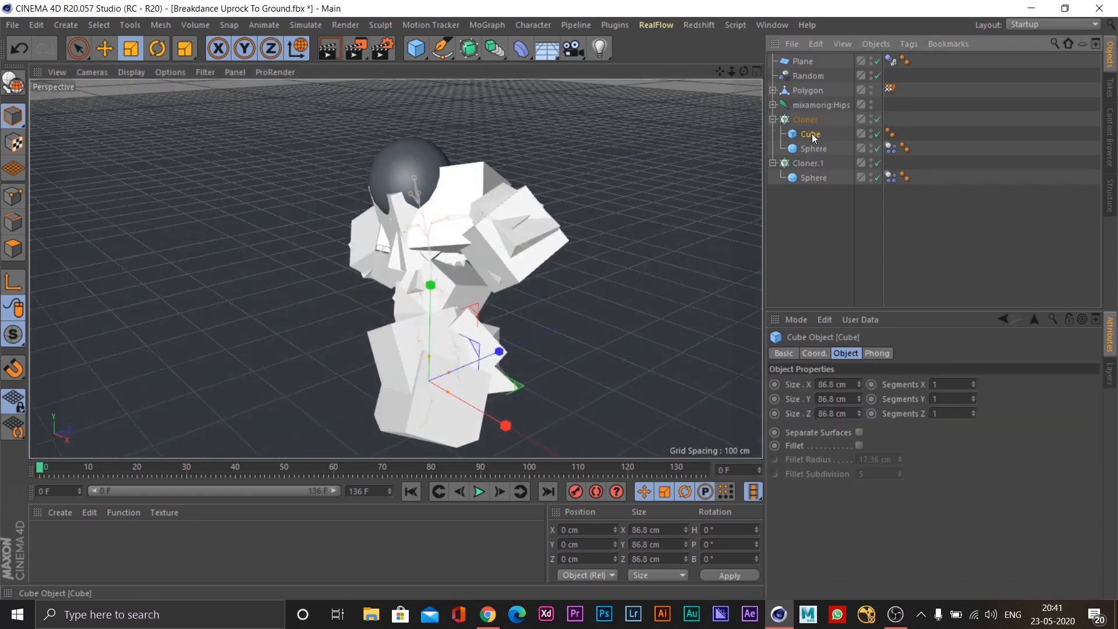
mouse_move(550, 284)
mouse_down()
mouse_move(301, 320)
mouse_move(135, 325)
mouse_up()
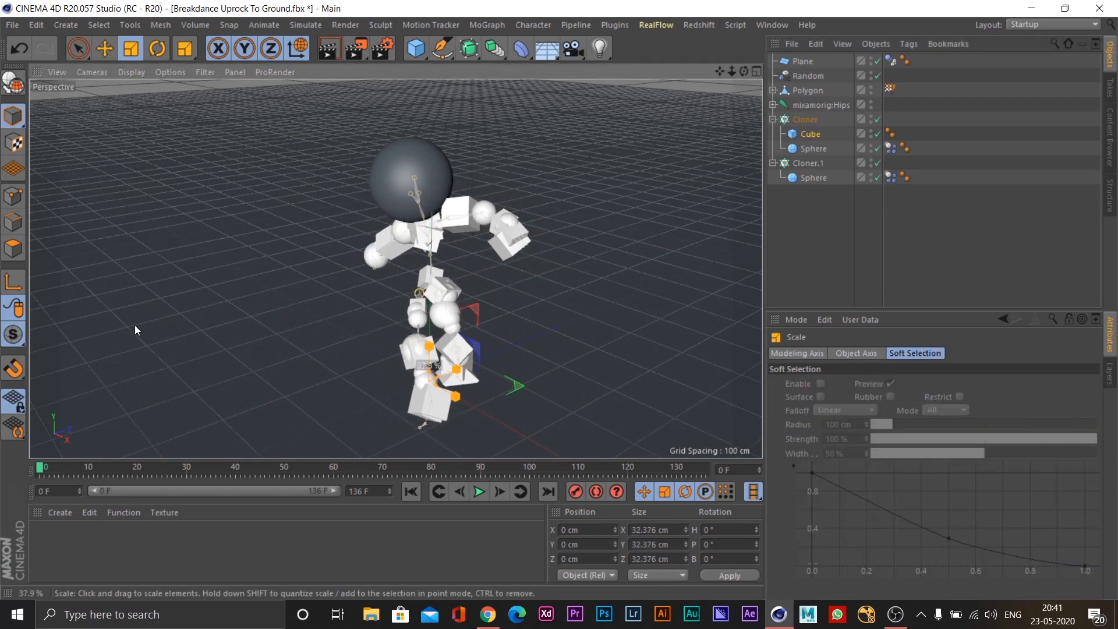
Step: Play the simulation with the cube clones and render the view at frame 14
mouse_move(431, 279)
alt+mouse_down()
mouse_move(429, 237)
mouse_move(546, 252)
mouse_move(542, 278)
alt+mouse_up()
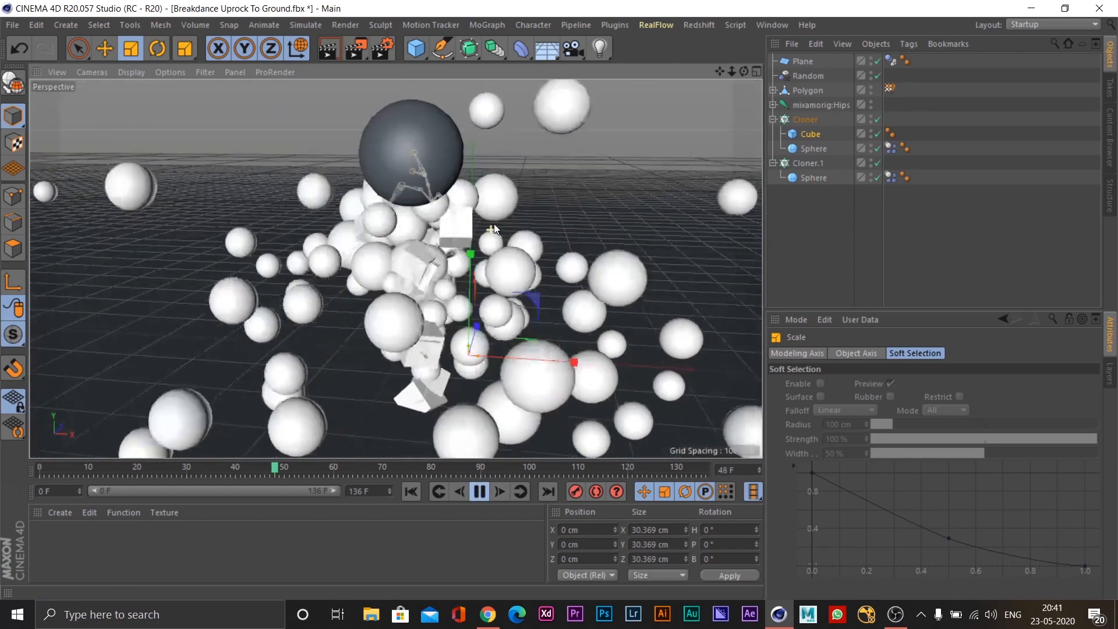
click(478, 492)
click(329, 49)
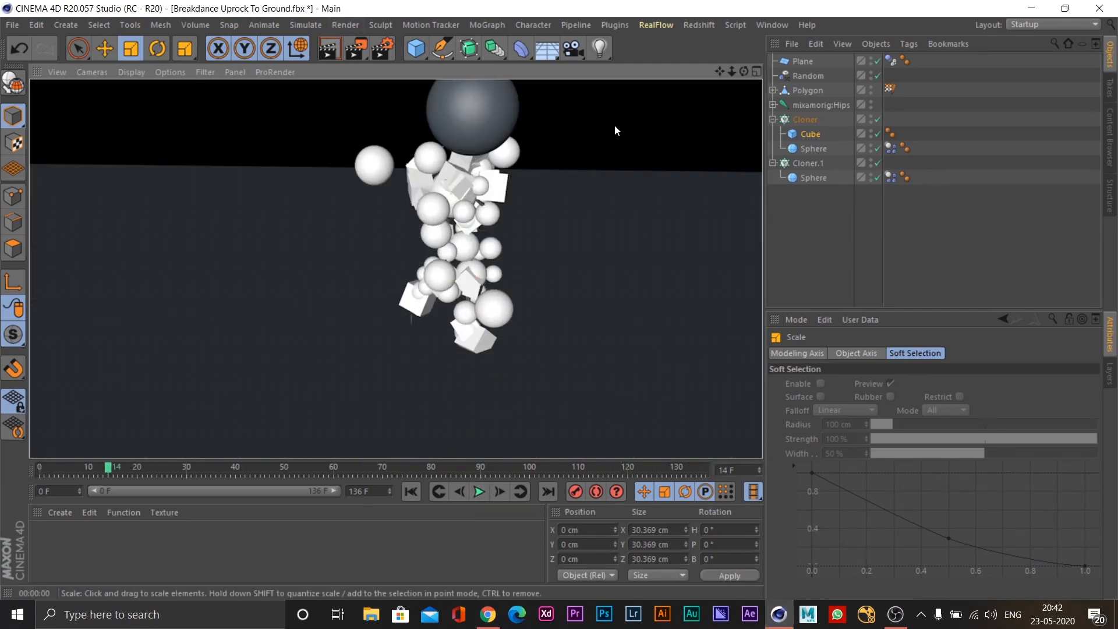
Step: Delete the cube from the original Cloner and replay the simulation from the start to frame 27
click(817, 134)
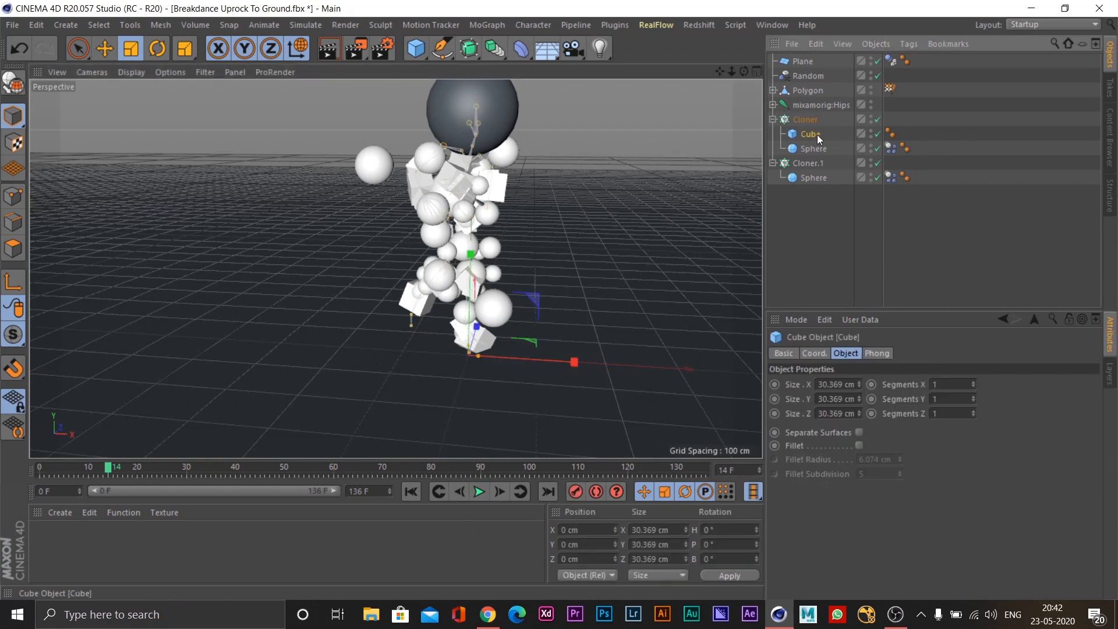
key(Delete)
scroll(482, 201, up, 3)
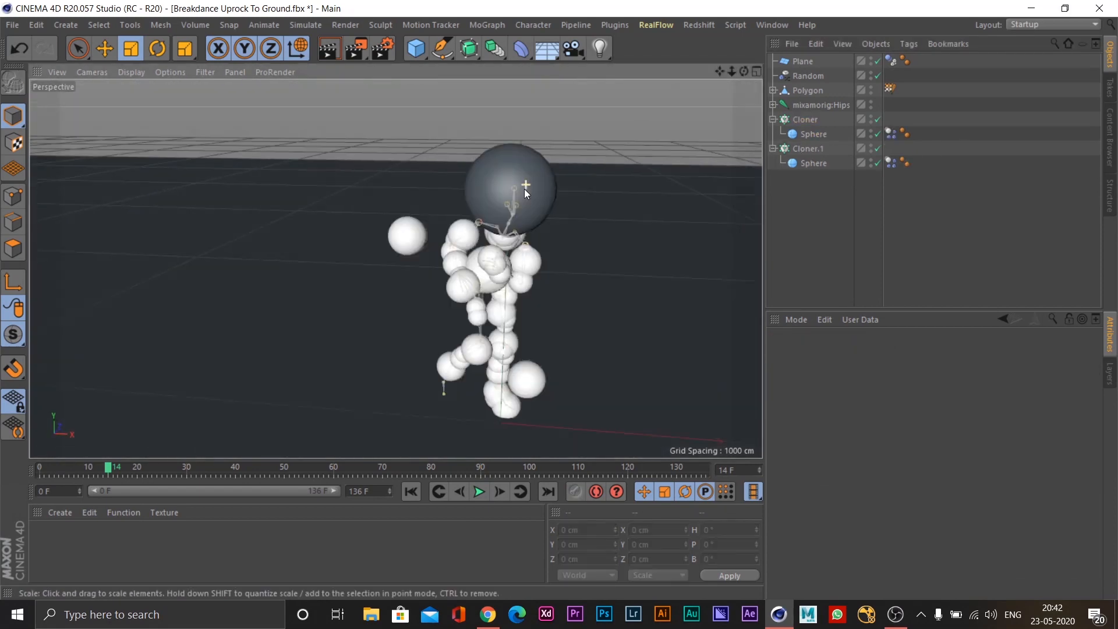
click(417, 492)
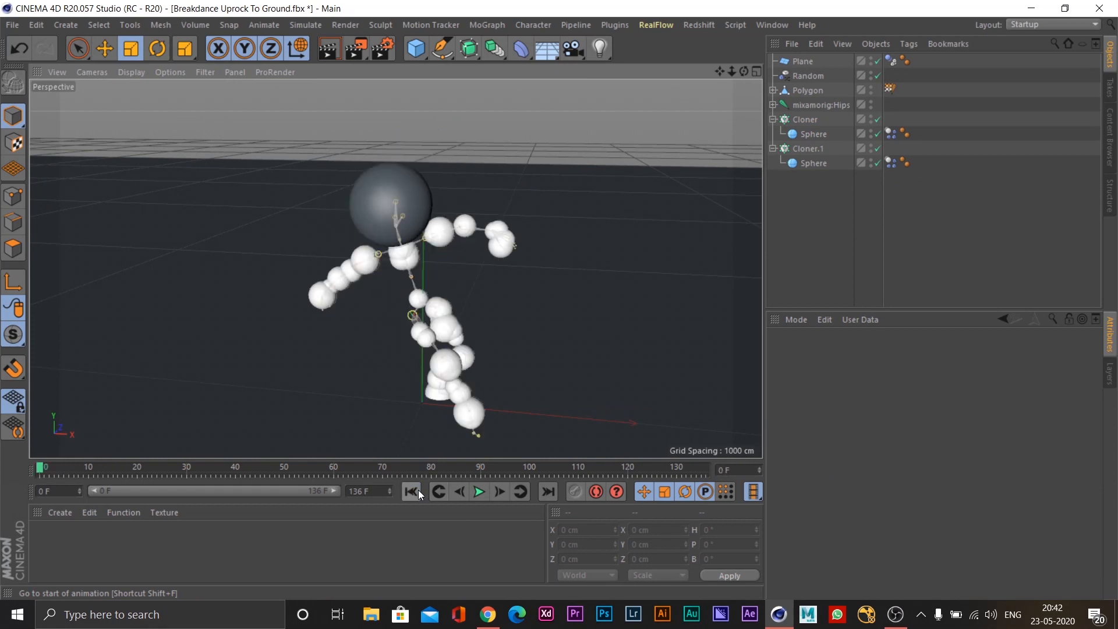
click(480, 492)
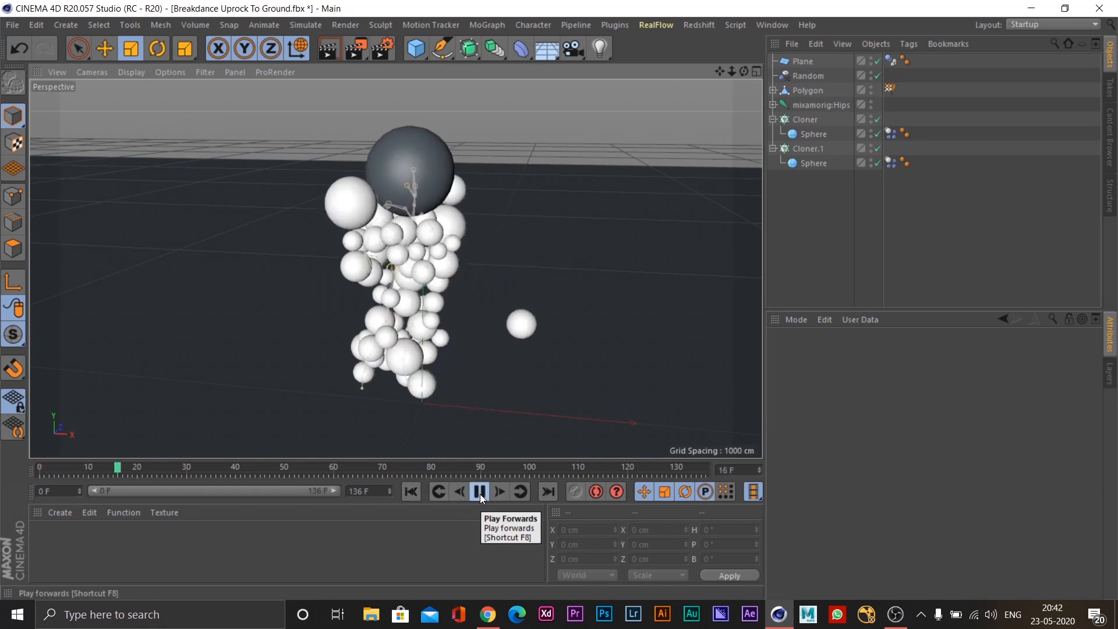
click(480, 492)
Step: Set the original Cloner's Count to 69, play the simulation and return to the first frame
click(813, 133)
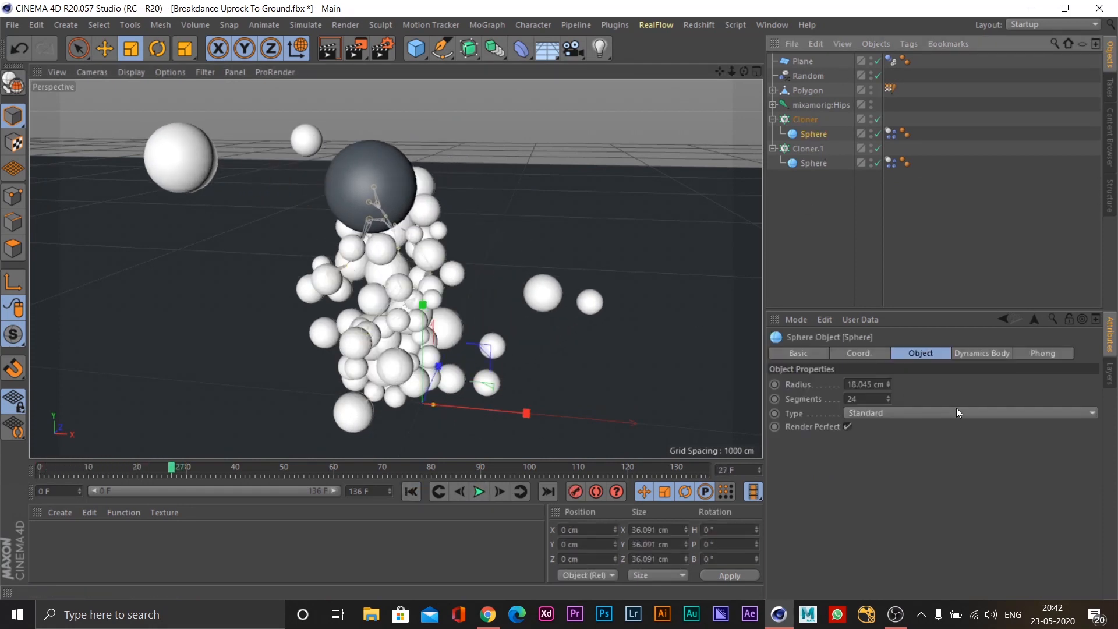
click(987, 354)
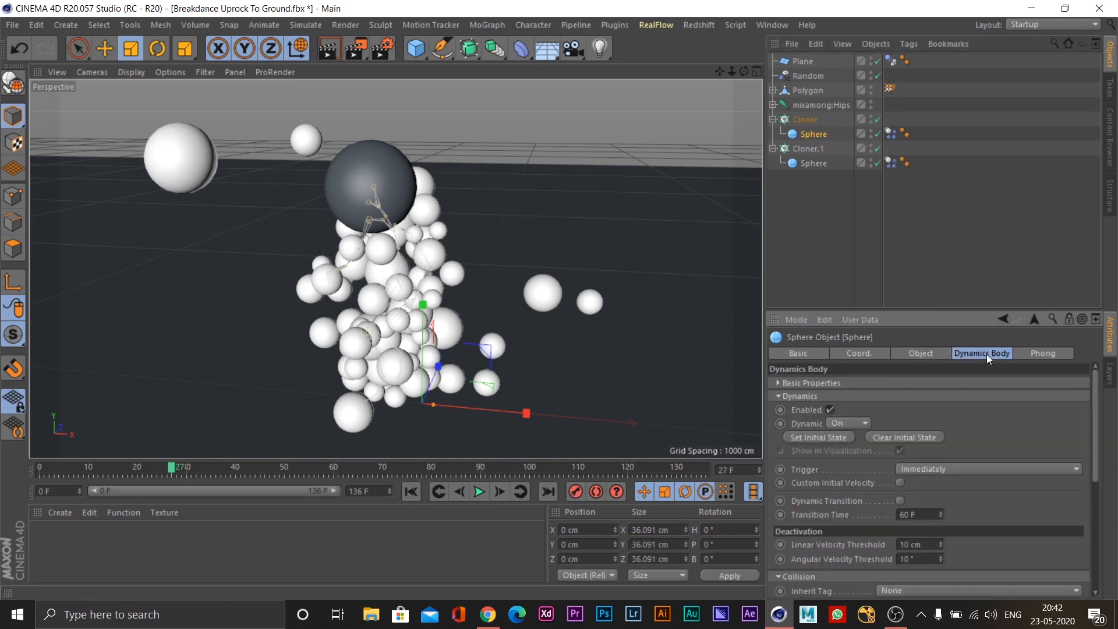
click(807, 120)
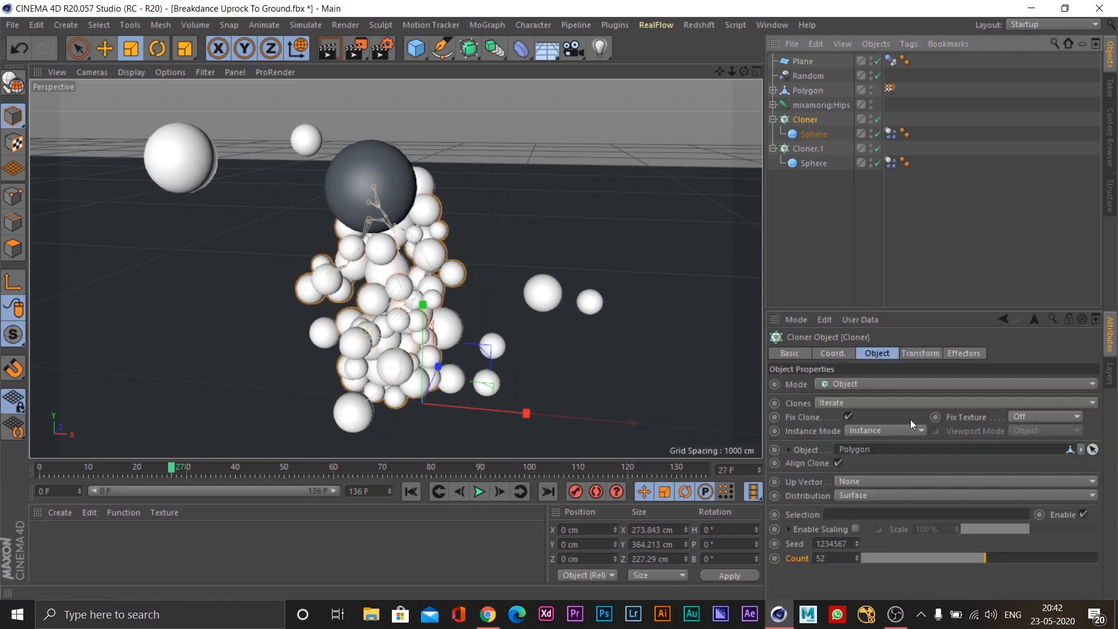
drag(978, 555, 1019, 560)
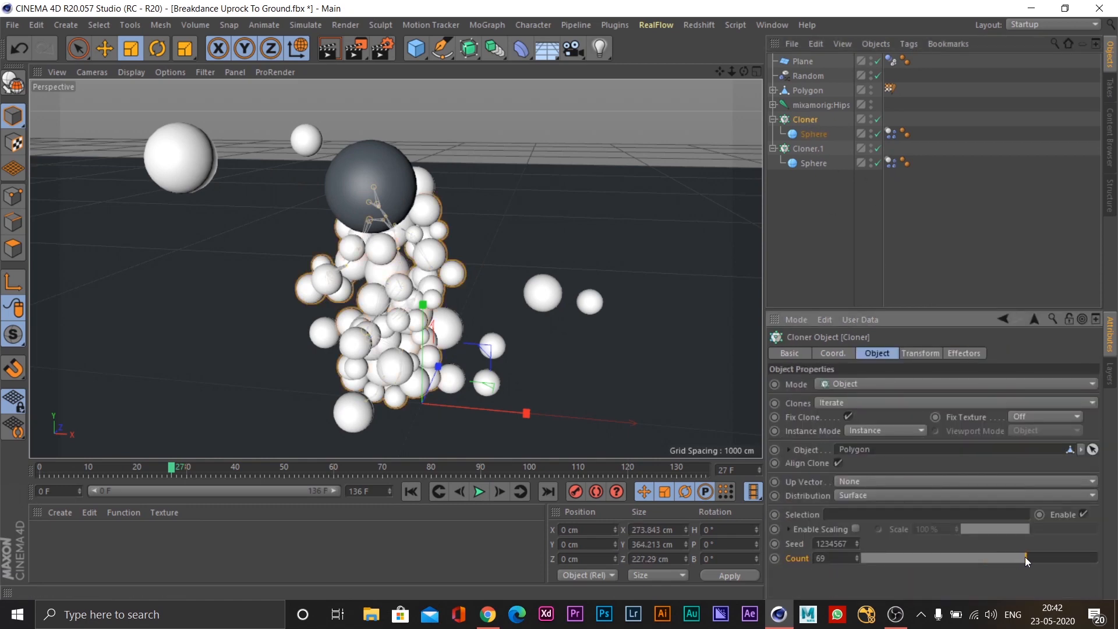
click(418, 491)
click(478, 492)
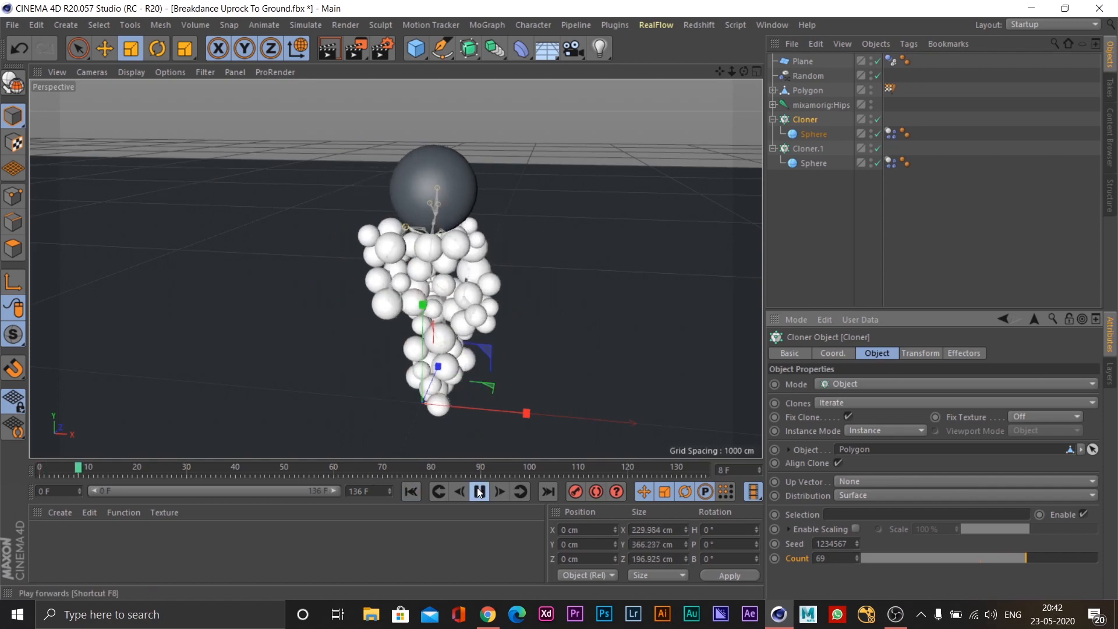
click(411, 491)
Step: Change the renderer to Physical in the render settings
alt+drag(357, 317, 408, 204)
click(383, 49)
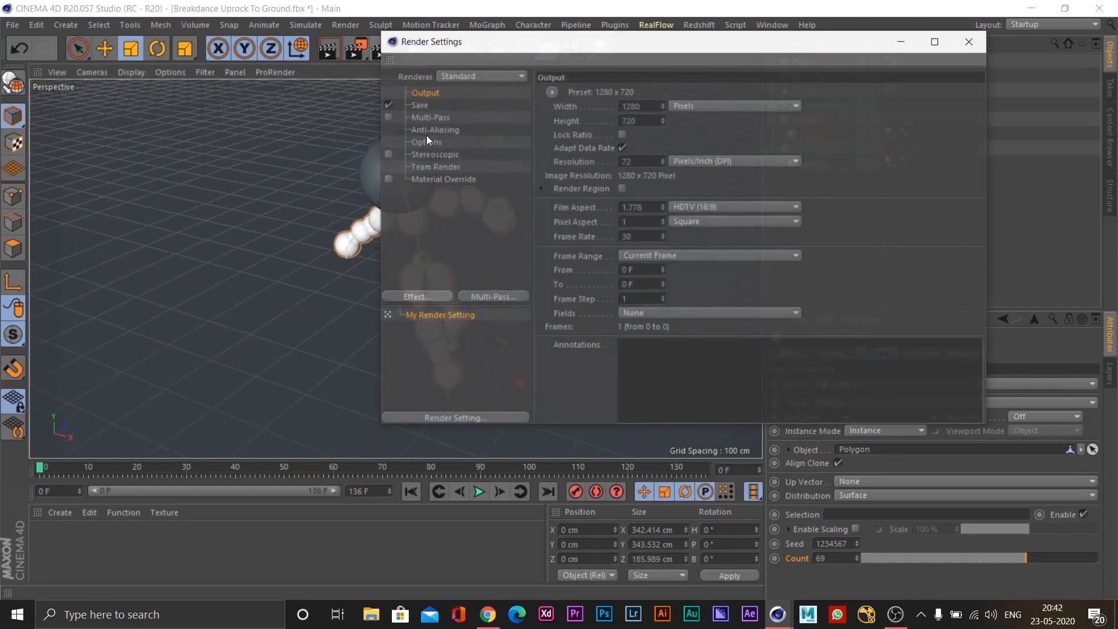
click(466, 77)
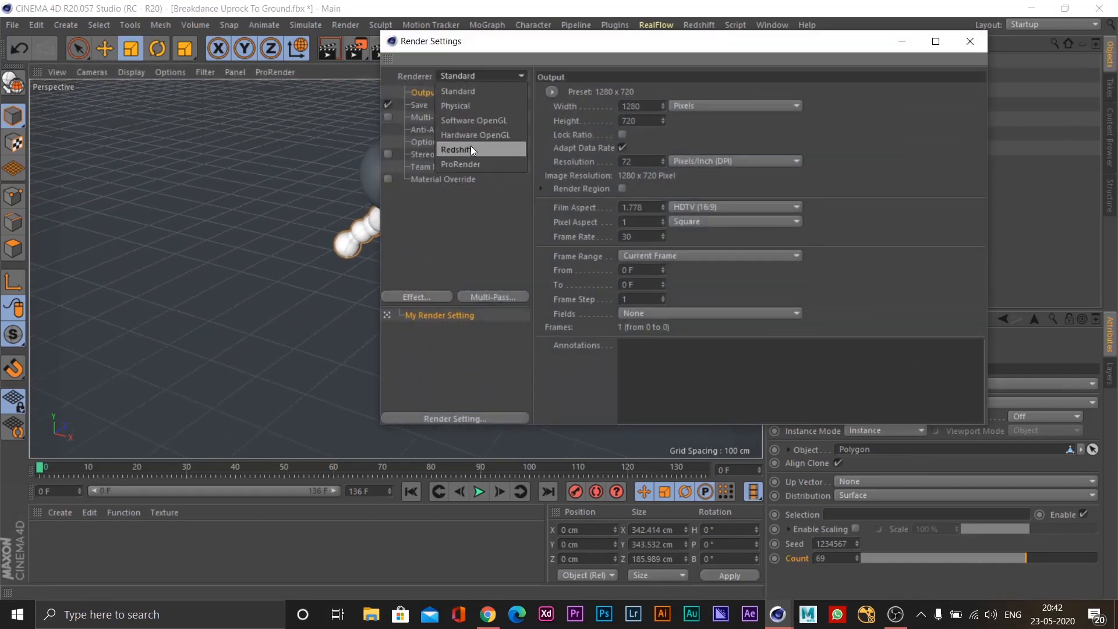
click(481, 105)
key(Escape)
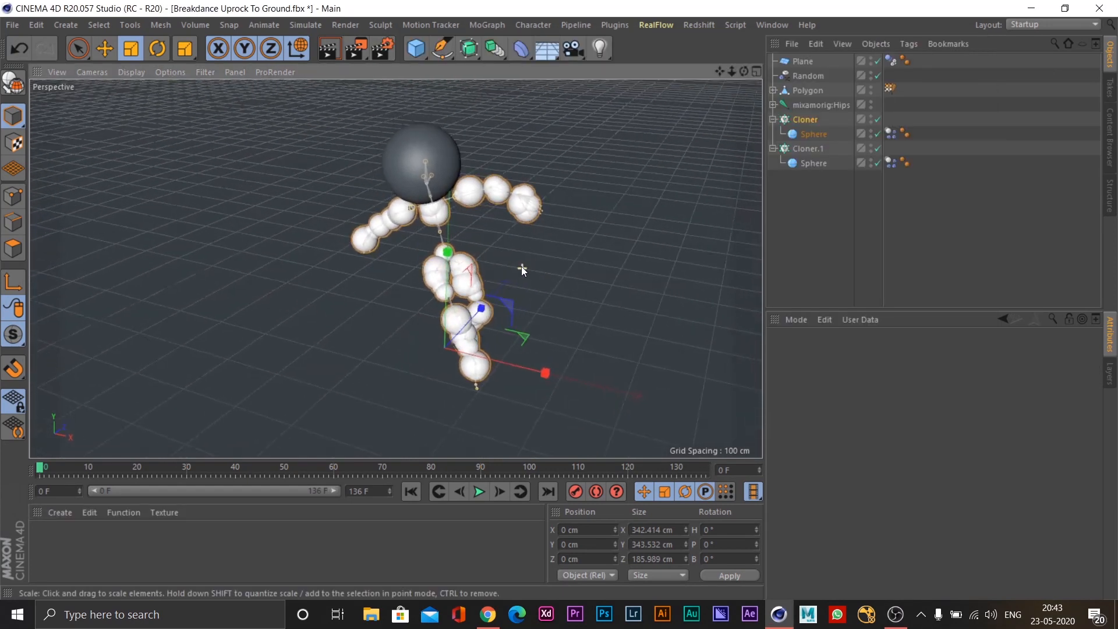
Step: Create a new material and set its color to light blue with hue 204°, saturation 49% and value 100%
alt+middle_drag(516, 243, 499, 242)
double_click(106, 533)
double_click(54, 534)
drag(489, 101, 570, 82)
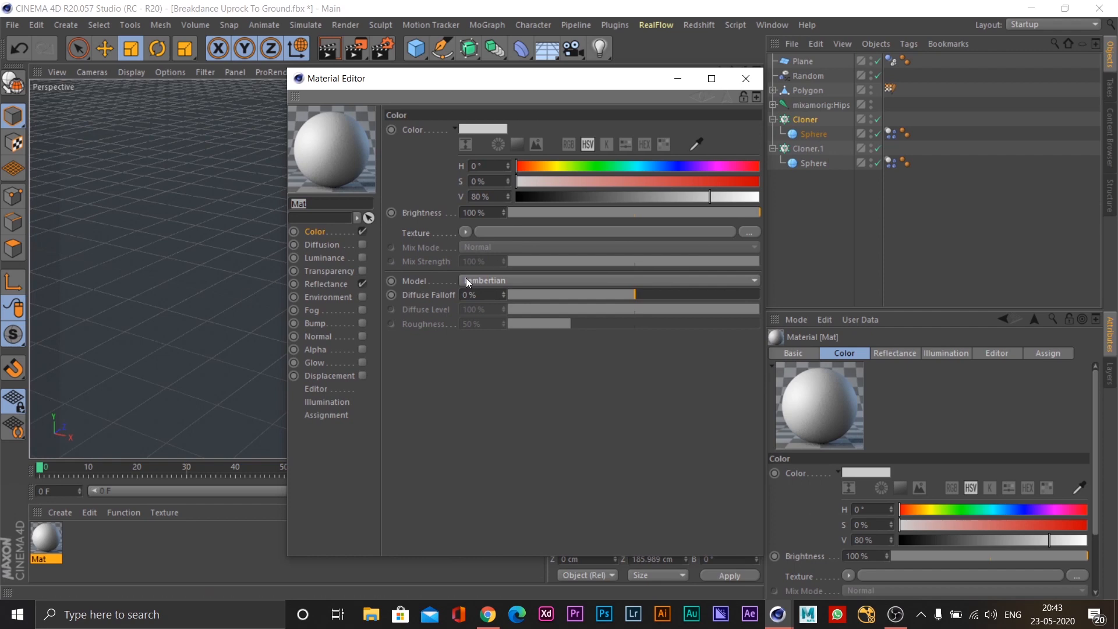
drag(743, 198, 910, 202)
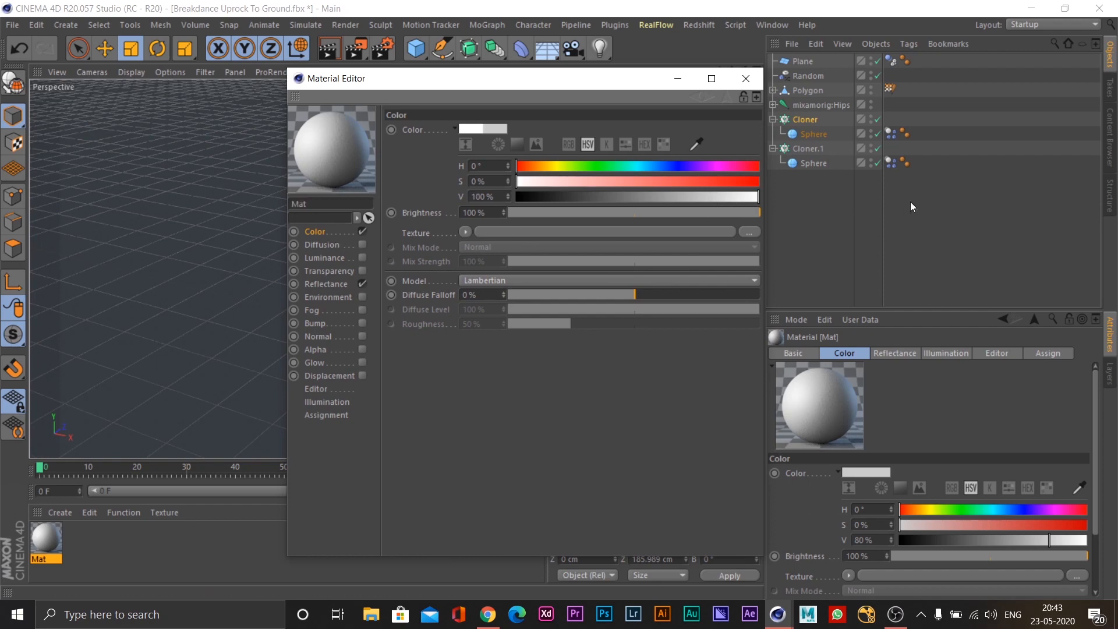
click(661, 166)
drag(660, 165, 635, 184)
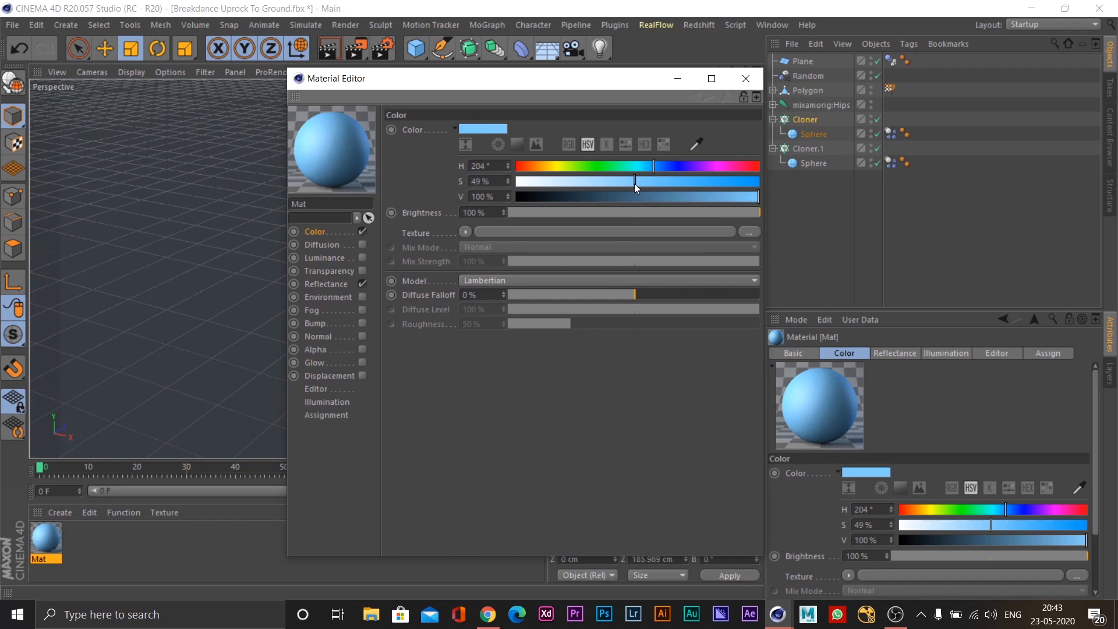
Step: Replace the material's default specular with a GGX reflectance layer at 28% strength
click(341, 283)
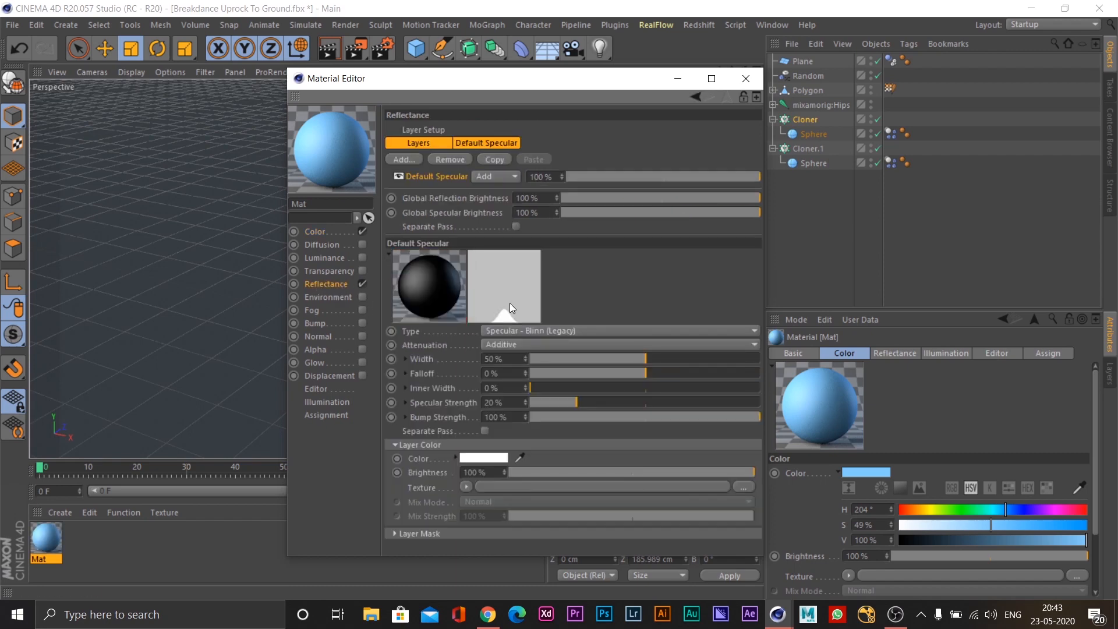
click(440, 159)
click(405, 158)
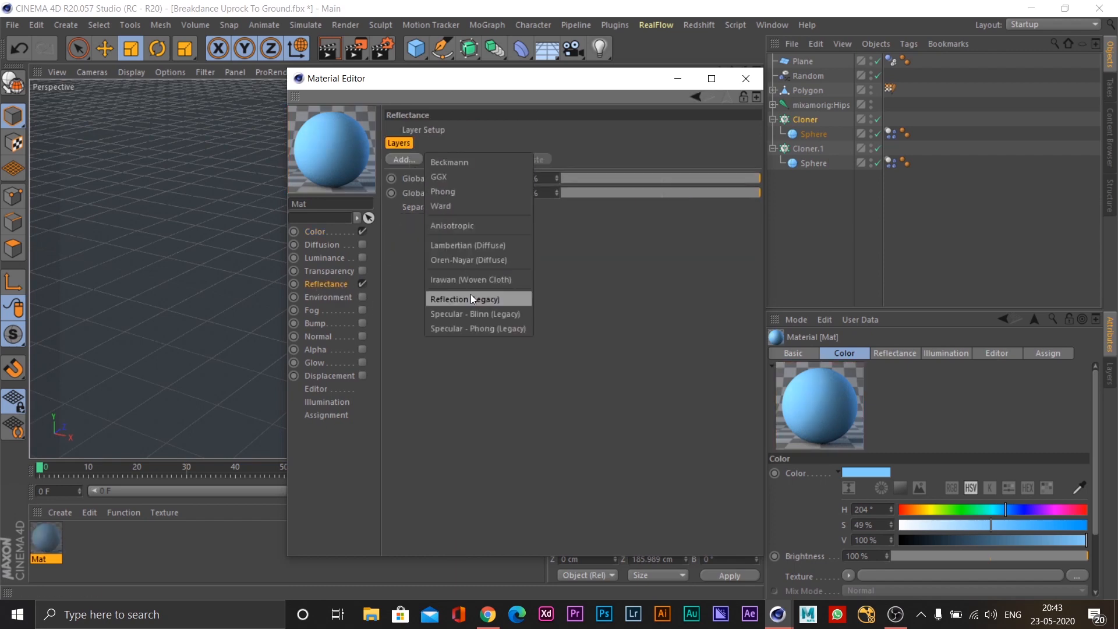
click(471, 177)
mouse_move(576, 183)
mouse_down()
mouse_move(609, 177)
mouse_move(592, 181)
mouse_up()
Step: Set the GGX layer's roughness to 8%, reflection strength to 44%, specular strength to 45% and bump strength to 49%
drag(589, 387, 636, 388)
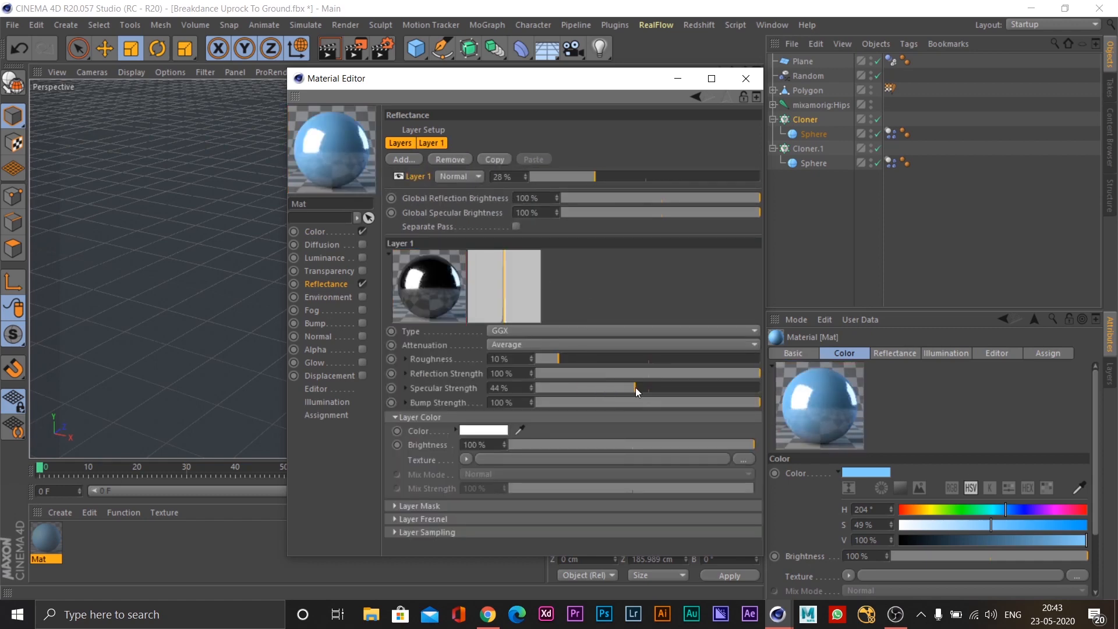
click(633, 373)
click(553, 358)
click(648, 401)
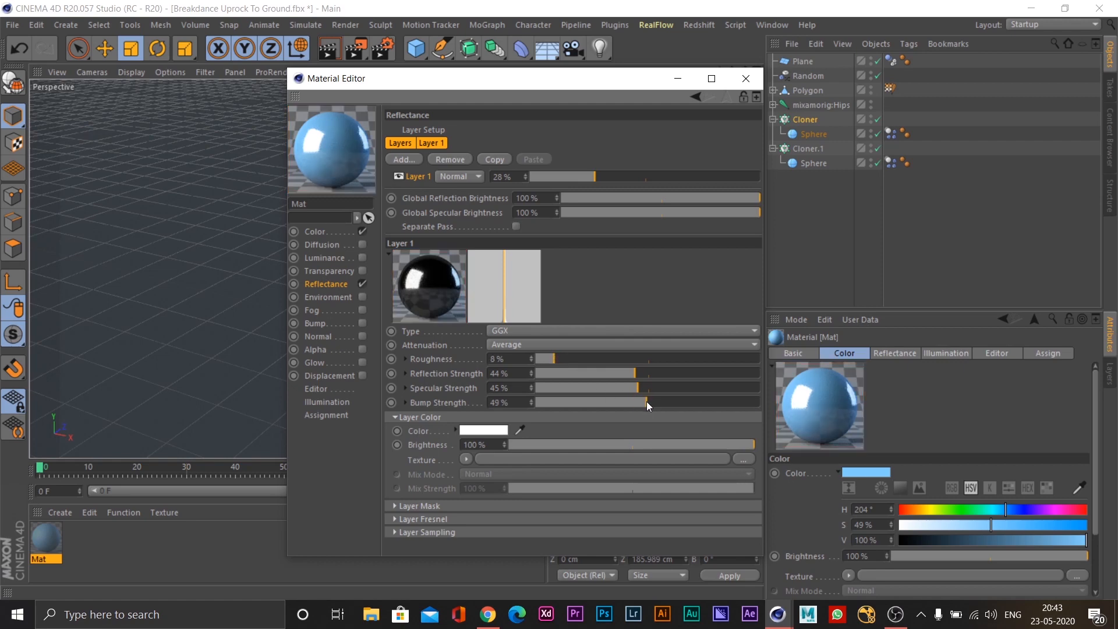
Step: Apply the light blue material to the floor plane and test-render the view
click(746, 78)
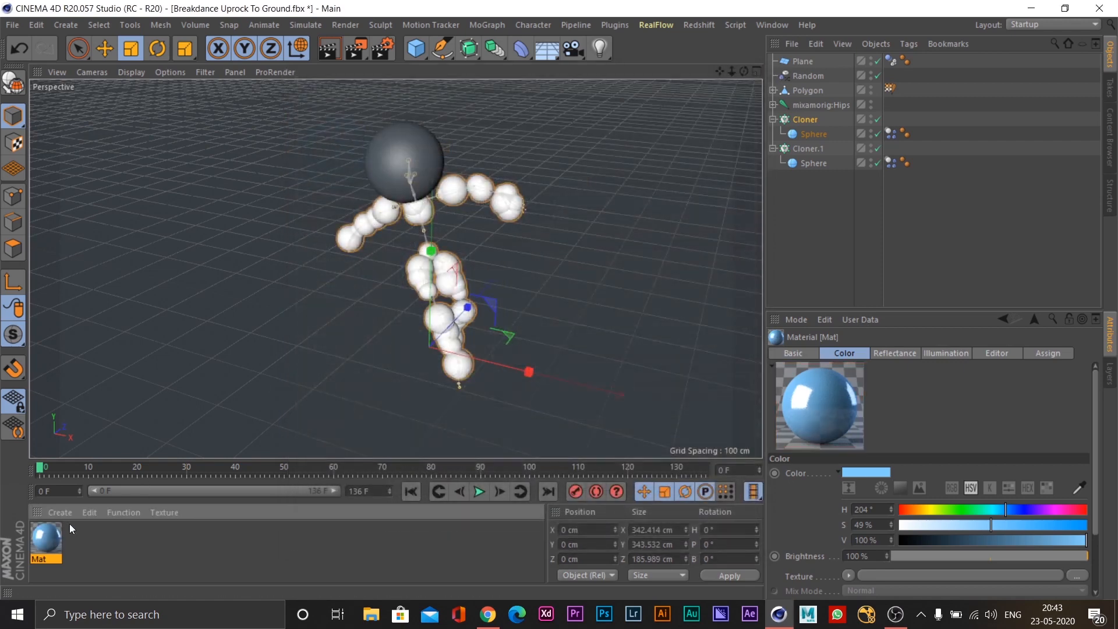
drag(169, 365, 175, 355)
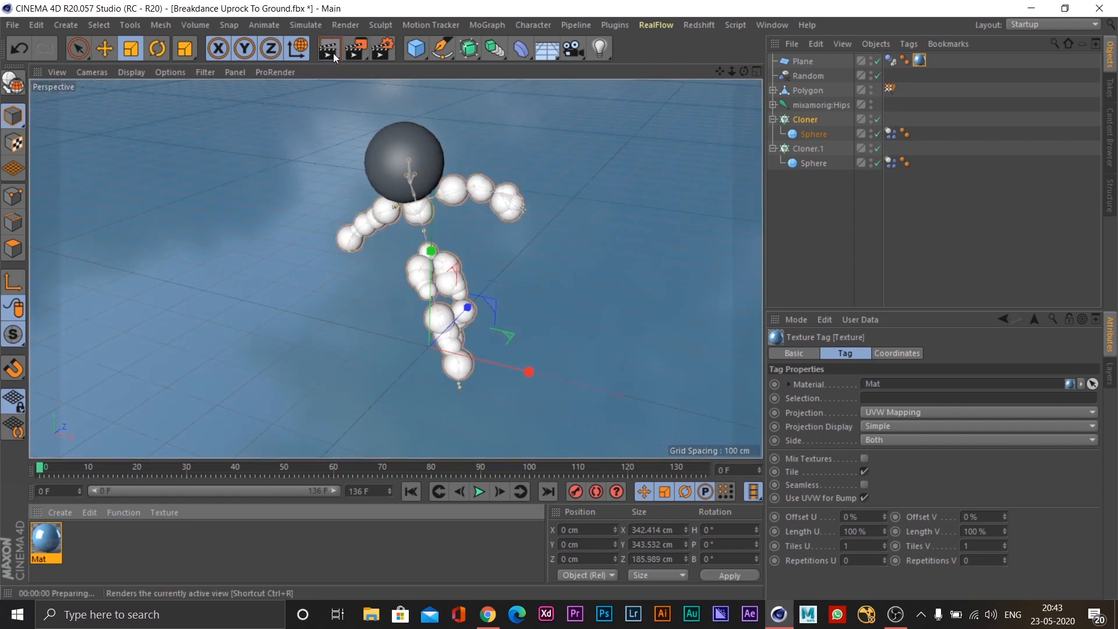
click(332, 53)
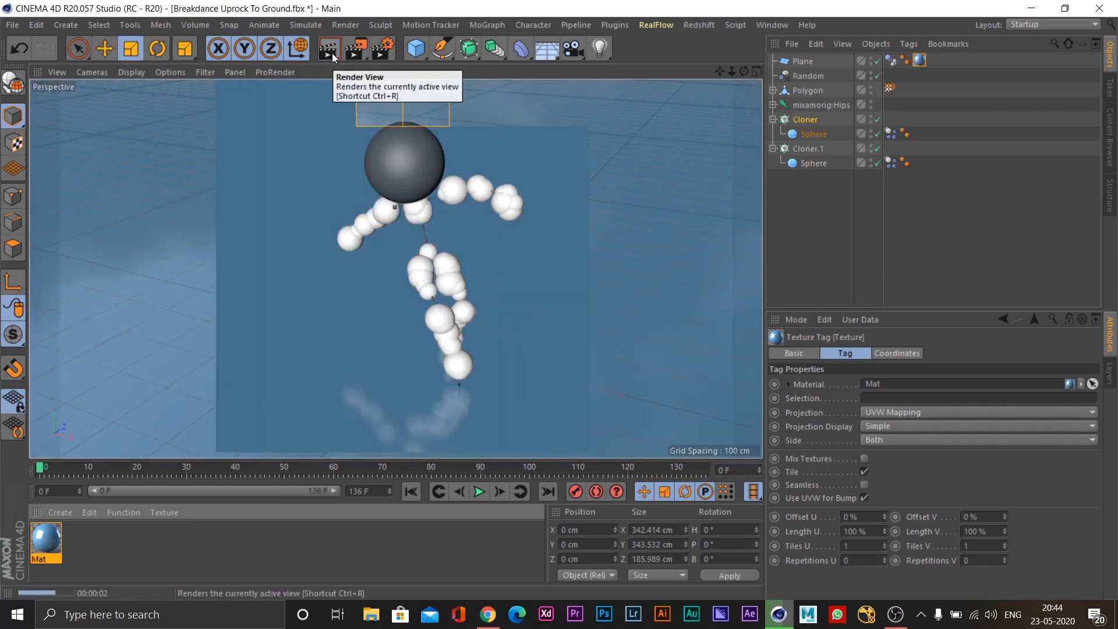
click(618, 257)
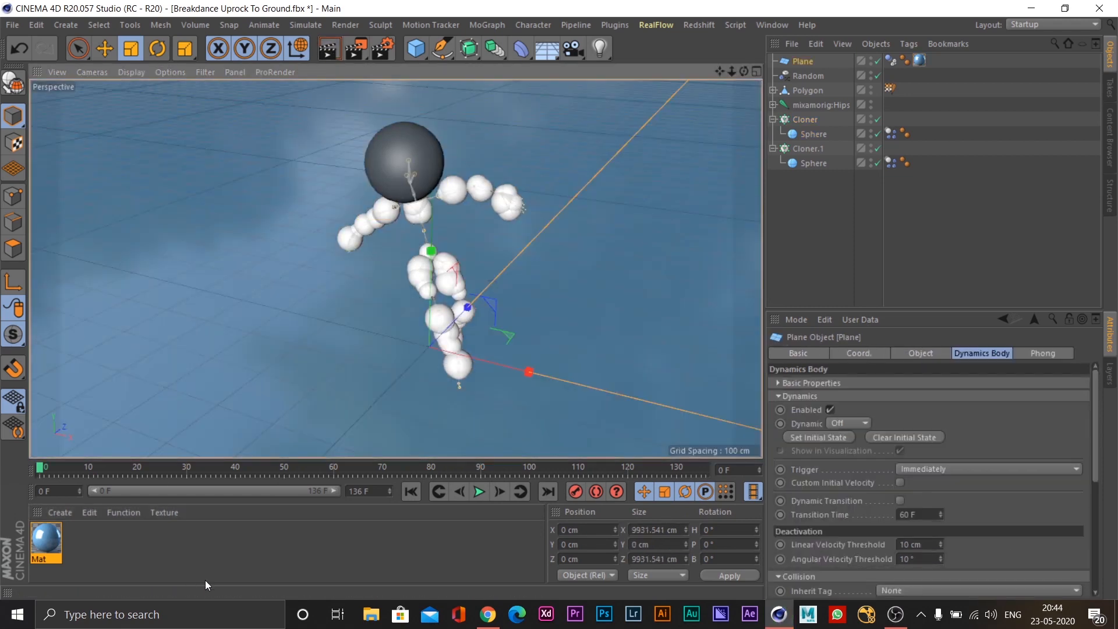
mouse_move(501, 244)
alt+mouse_down()
mouse_move(479, 247)
mouse_move(498, 245)
alt+mouse_up()
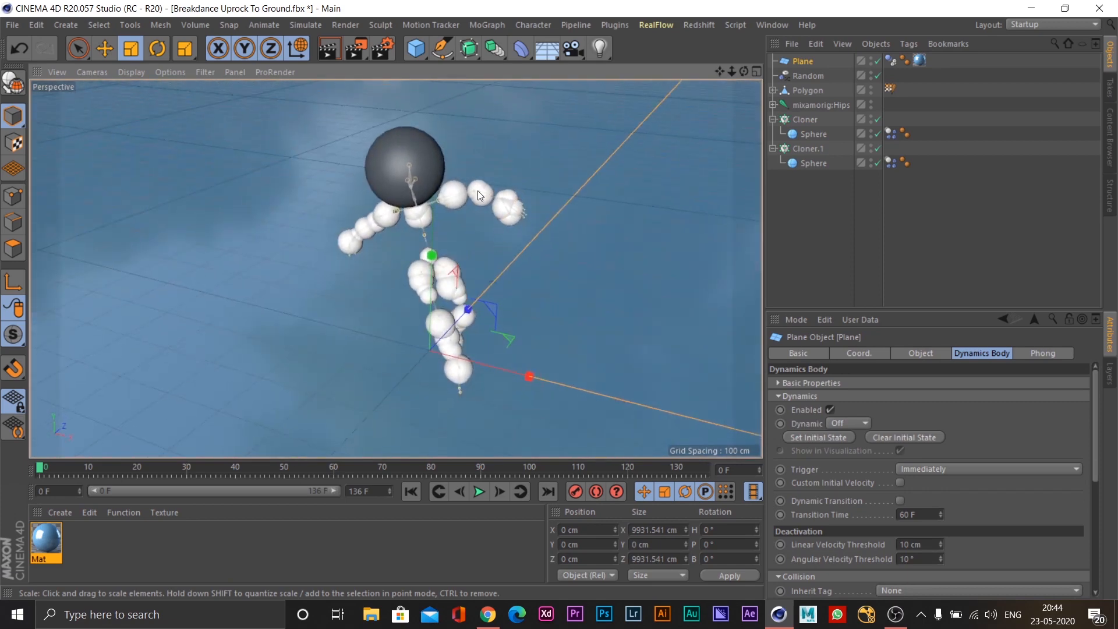
Step: Create a second material and make its color pure white with value 100%
double_click(163, 552)
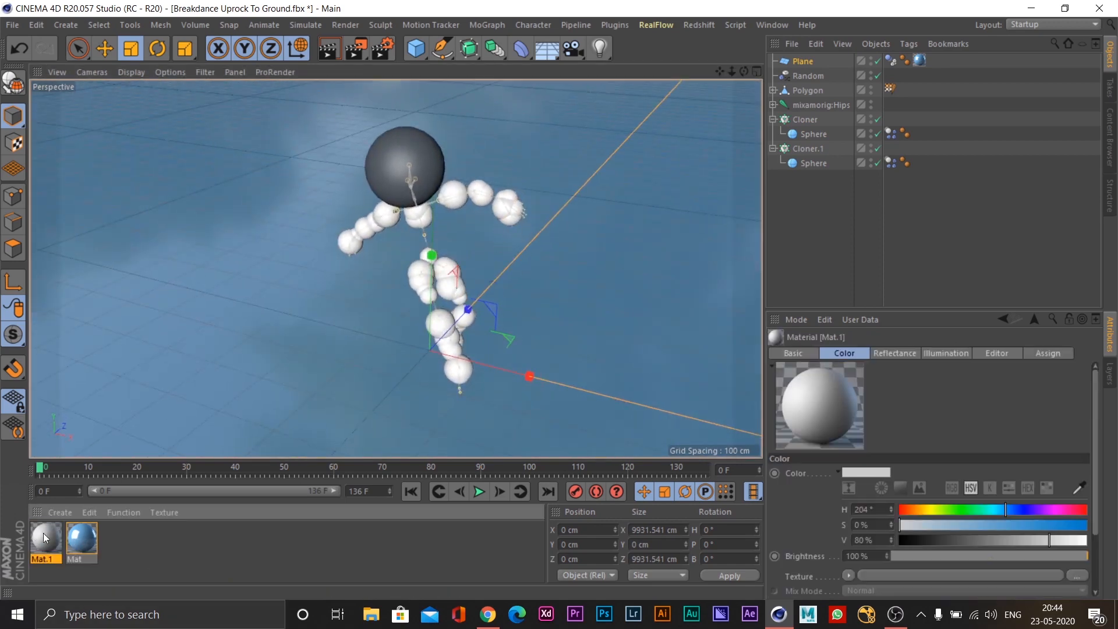
double_click(44, 541)
click(245, 251)
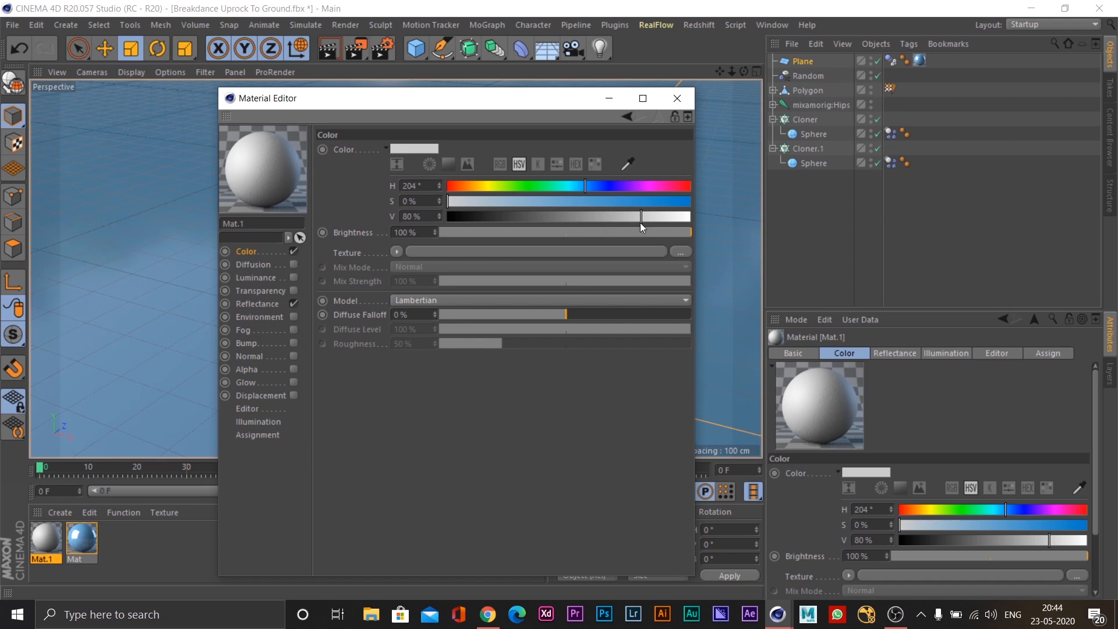
drag(640, 223, 790, 218)
Step: Replace the white material's default specular with a GGX layer at 29%, reflection strength 45%, specular strength 60% and bump strength 35%
click(271, 304)
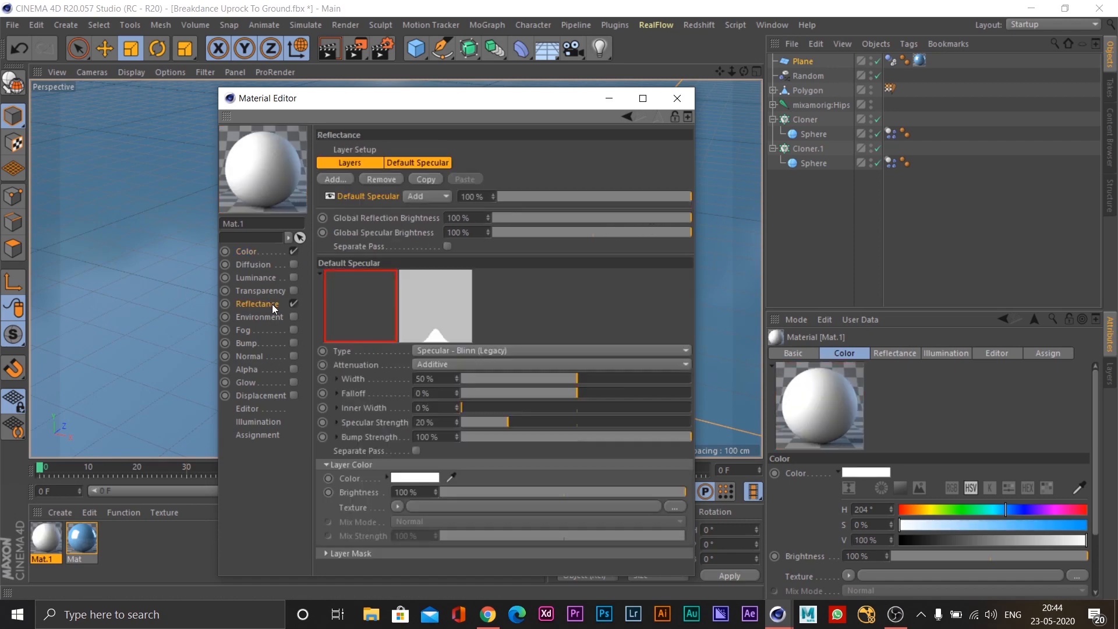
click(380, 179)
click(337, 179)
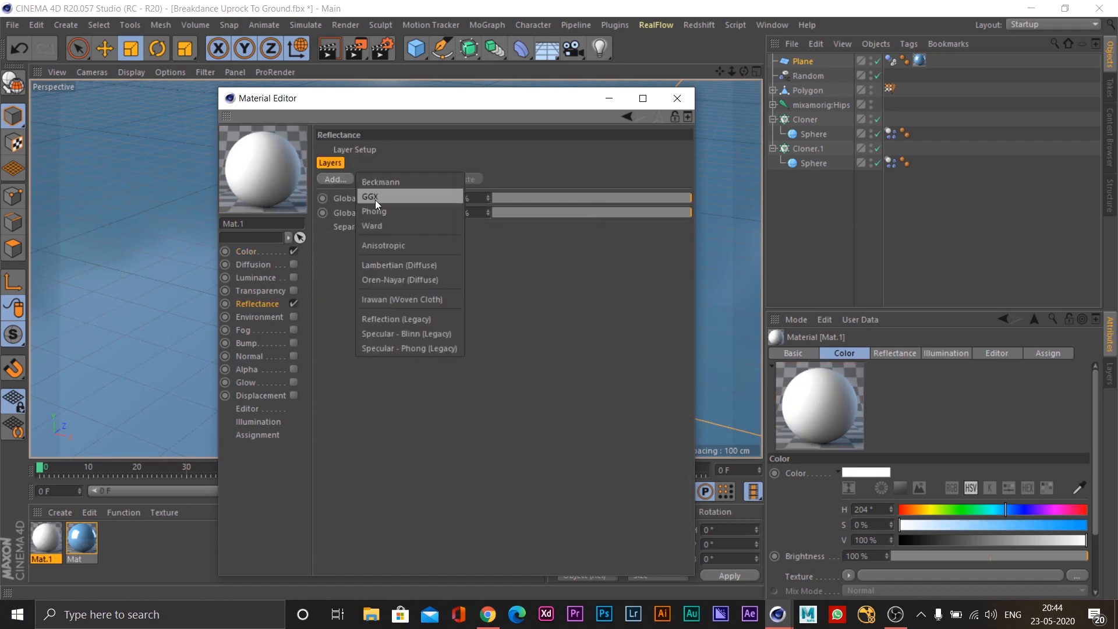
click(406, 198)
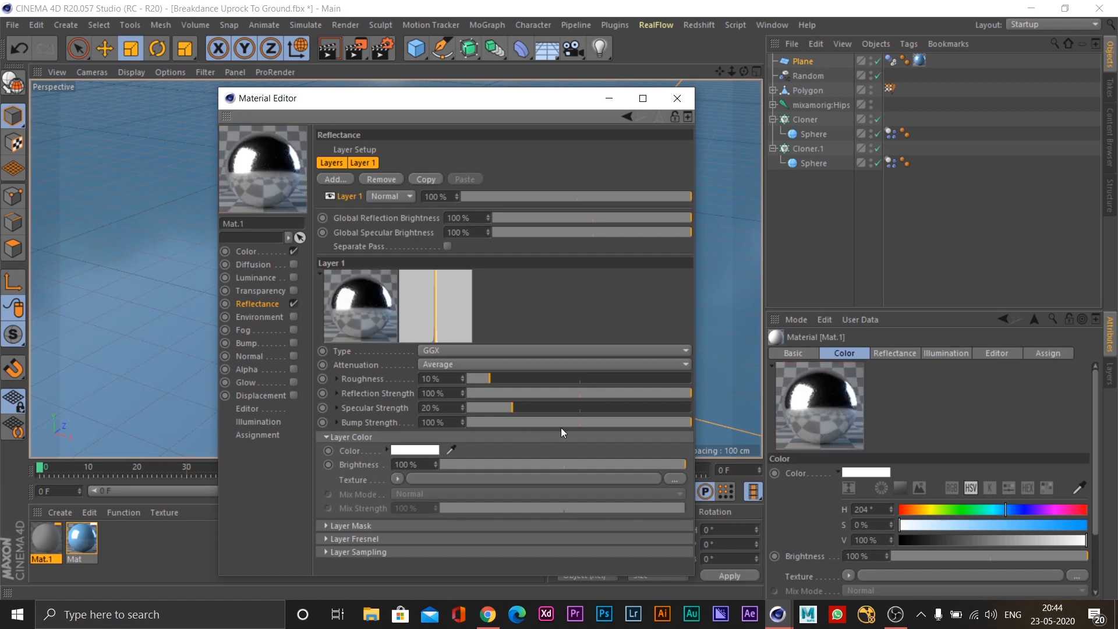
drag(603, 196, 524, 201)
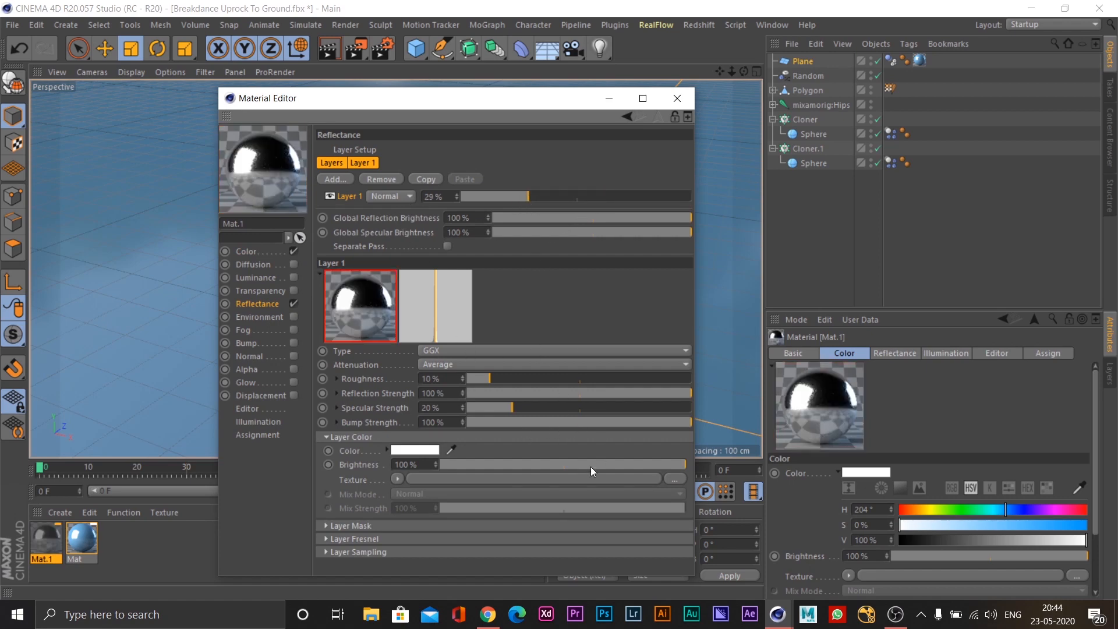
drag(579, 422, 603, 407)
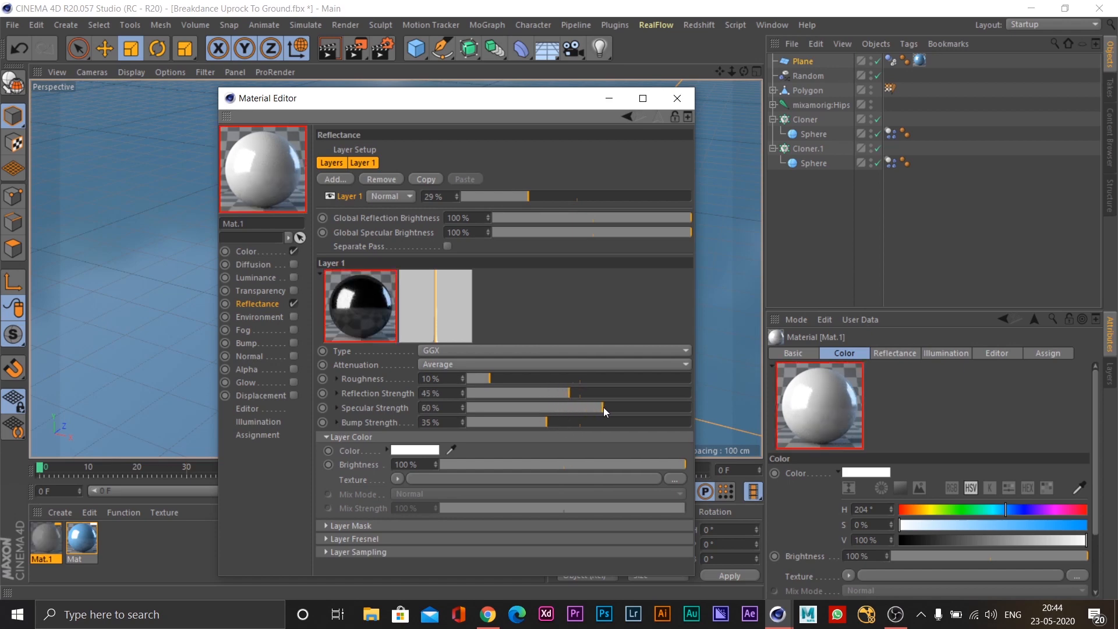
Step: Apply the white material to the sphere inside the first Cloner and test-render the view
click(677, 97)
drag(38, 536, 511, 207)
click(326, 52)
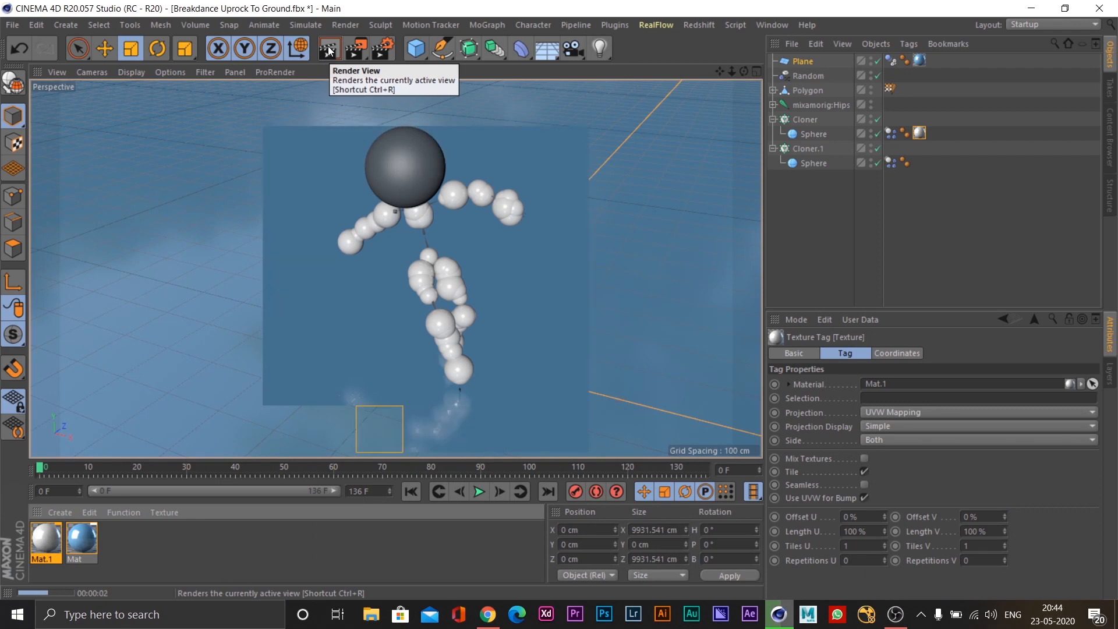
click(557, 278)
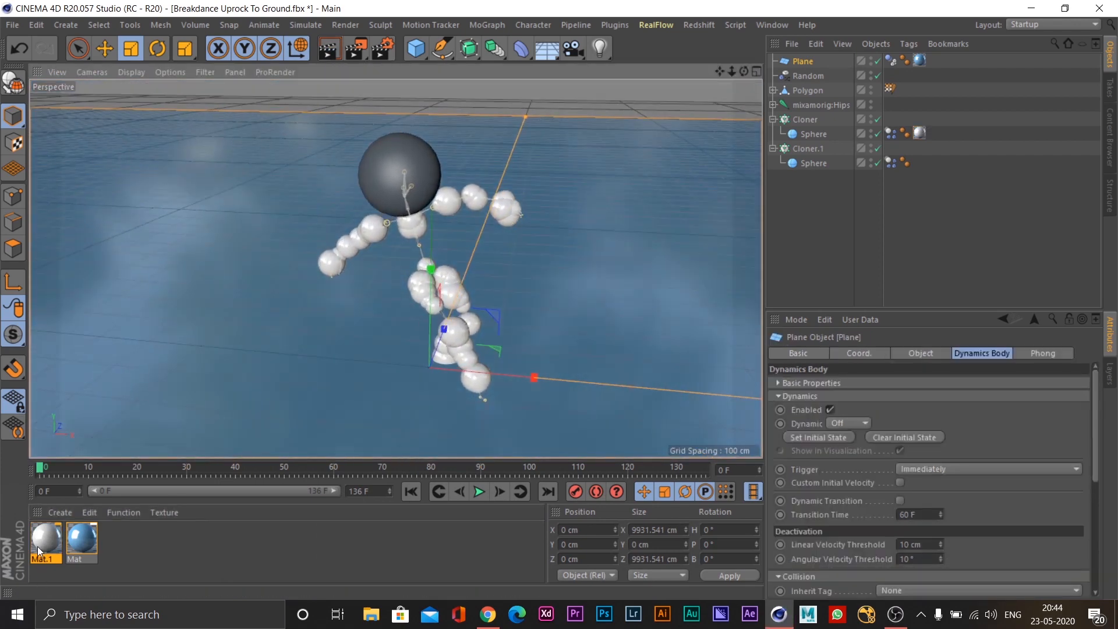
Step: Apply the white material to the large head sphere and test-render the simulation at frame 24
drag(46, 539, 412, 160)
alt+drag(523, 253, 544, 305)
click(479, 493)
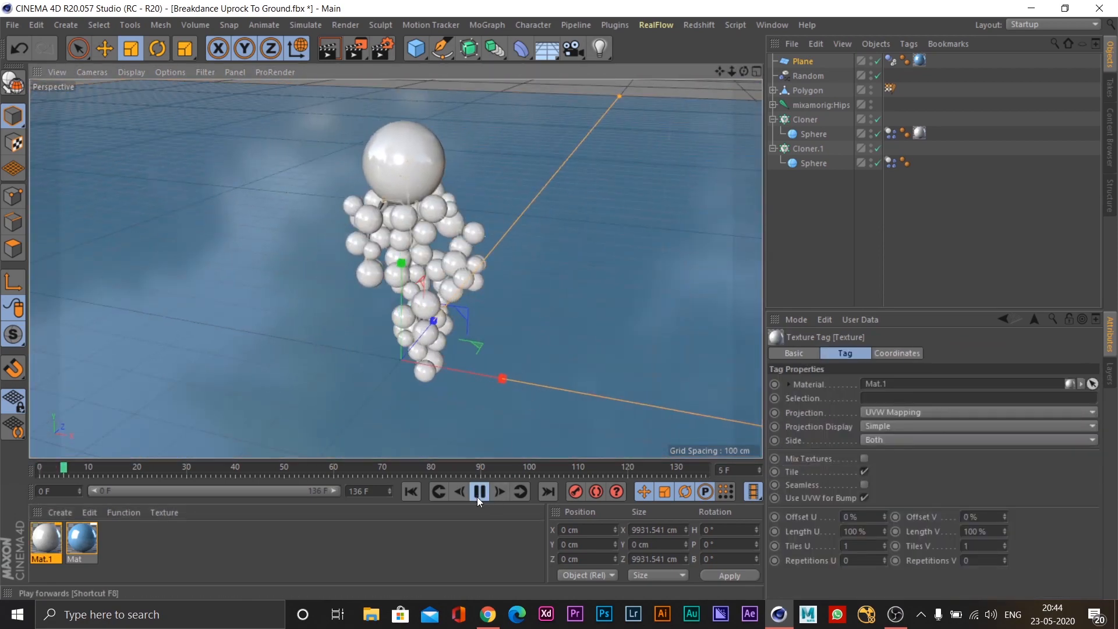
click(338, 45)
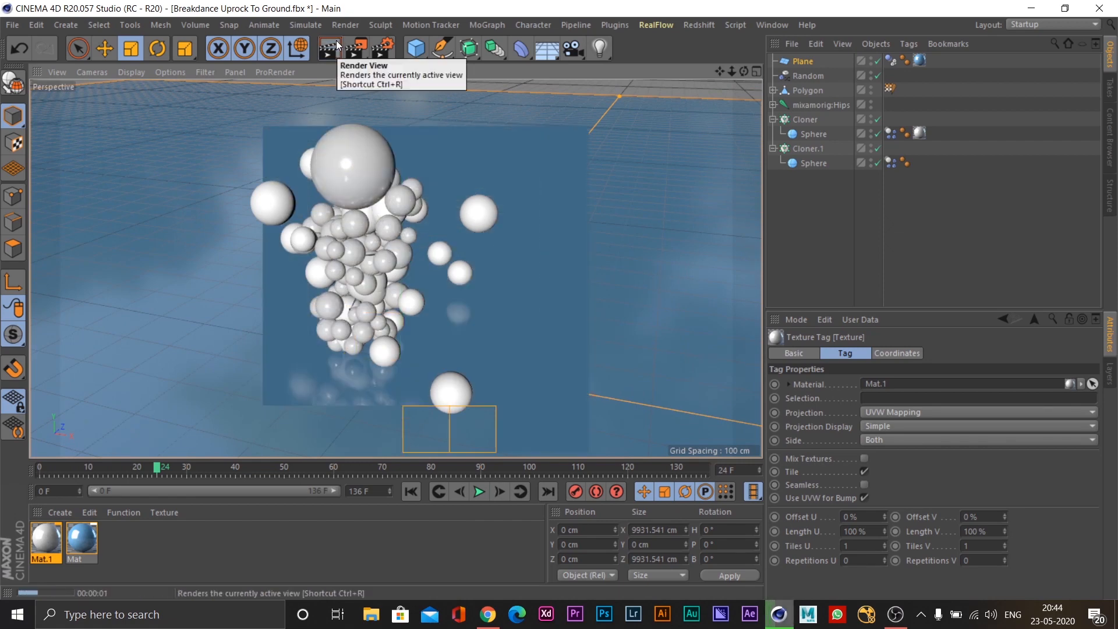
click(484, 257)
Step: Add the Ambient Occlusion effect to the render settings
alt+drag(539, 228, 489, 227)
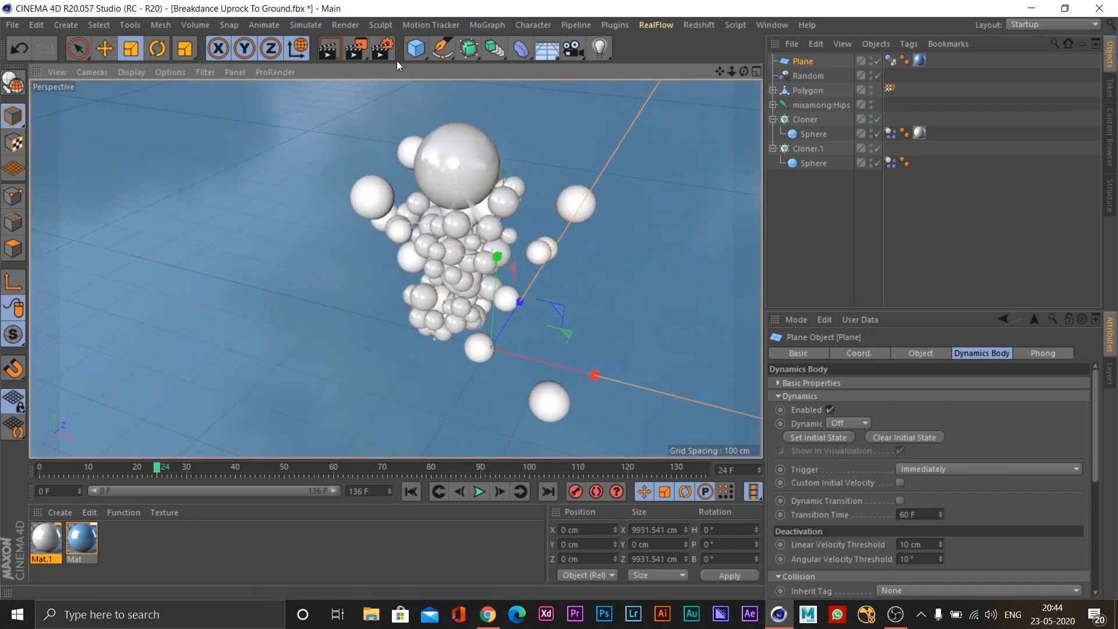
click(384, 55)
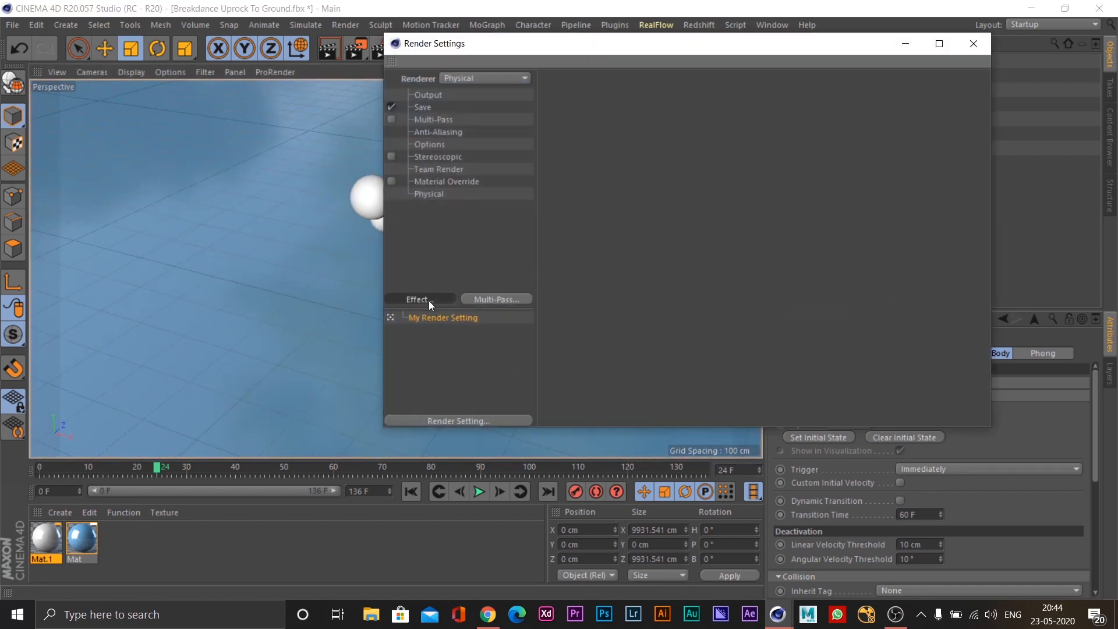
click(429, 300)
click(512, 327)
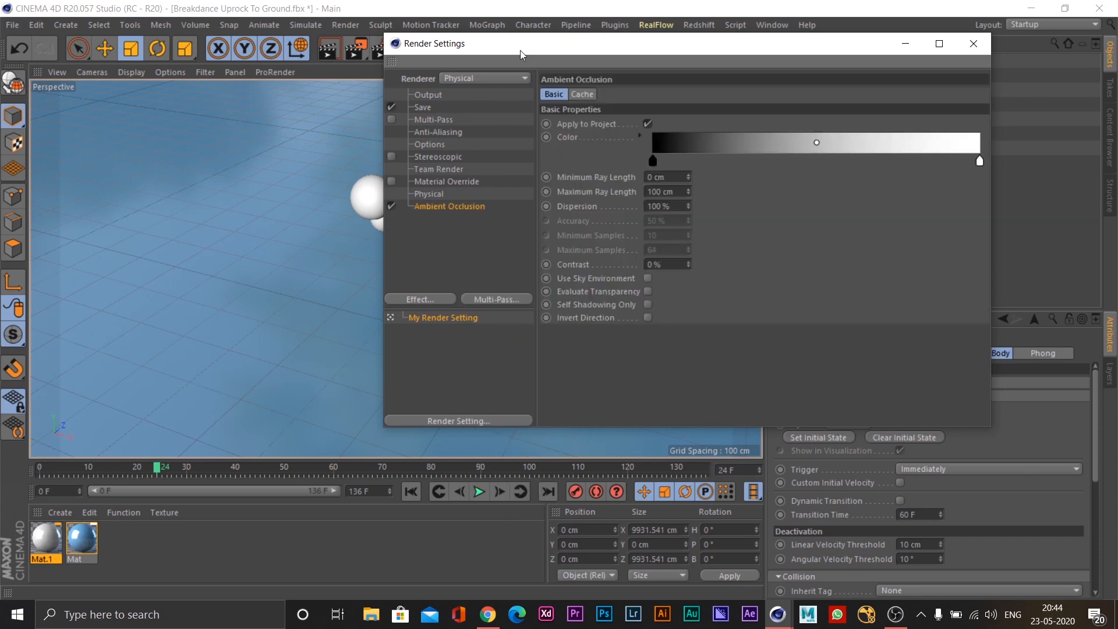
drag(520, 47, 426, 49)
click(334, 299)
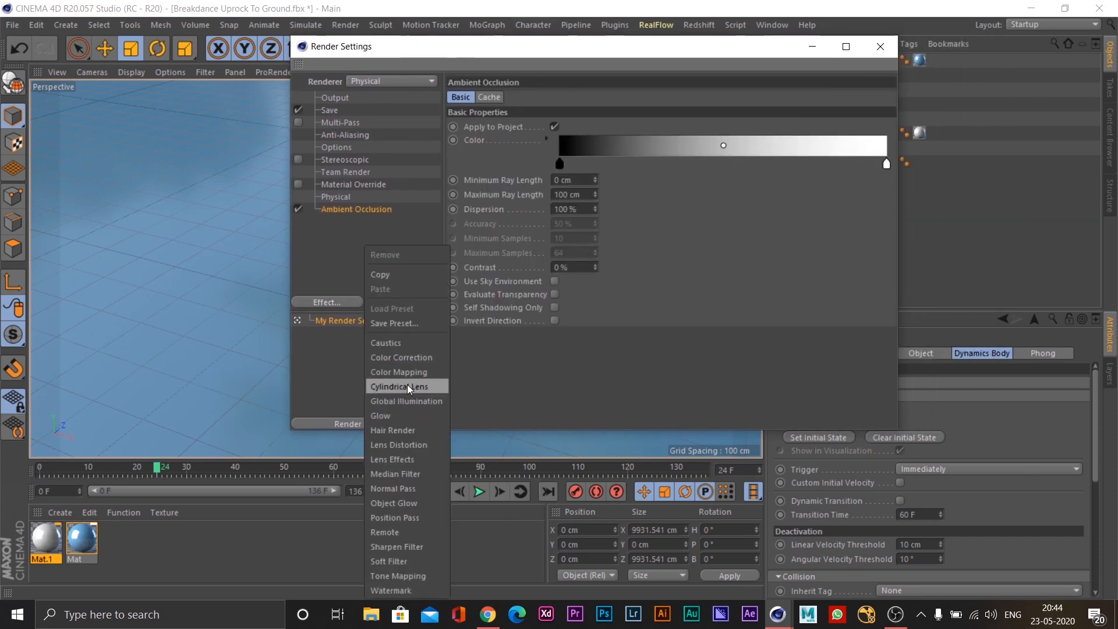
click(340, 259)
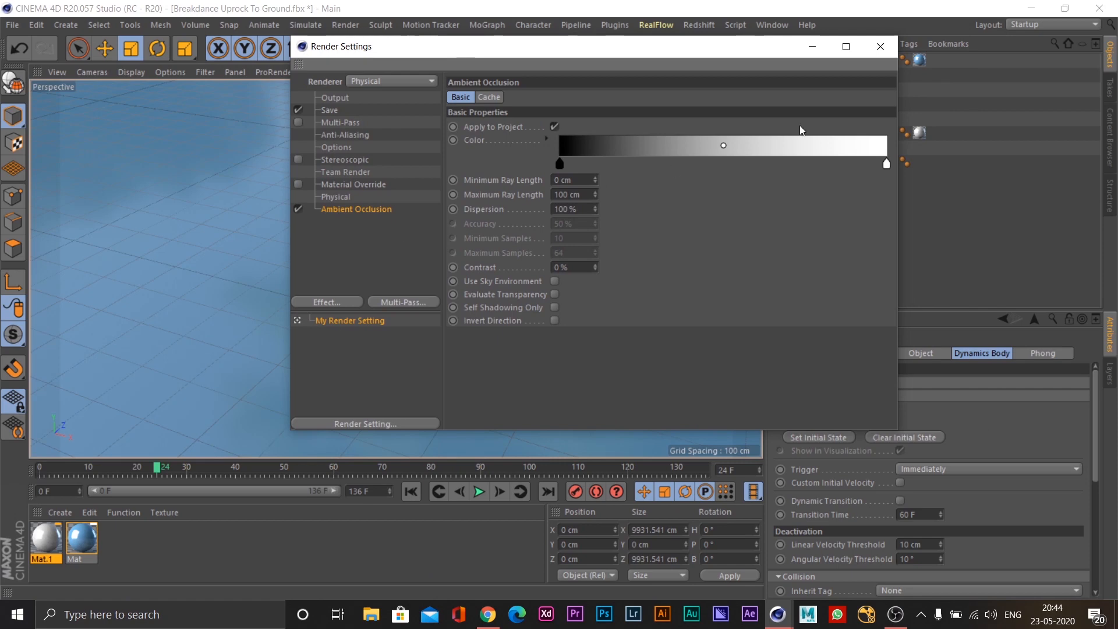
click(877, 49)
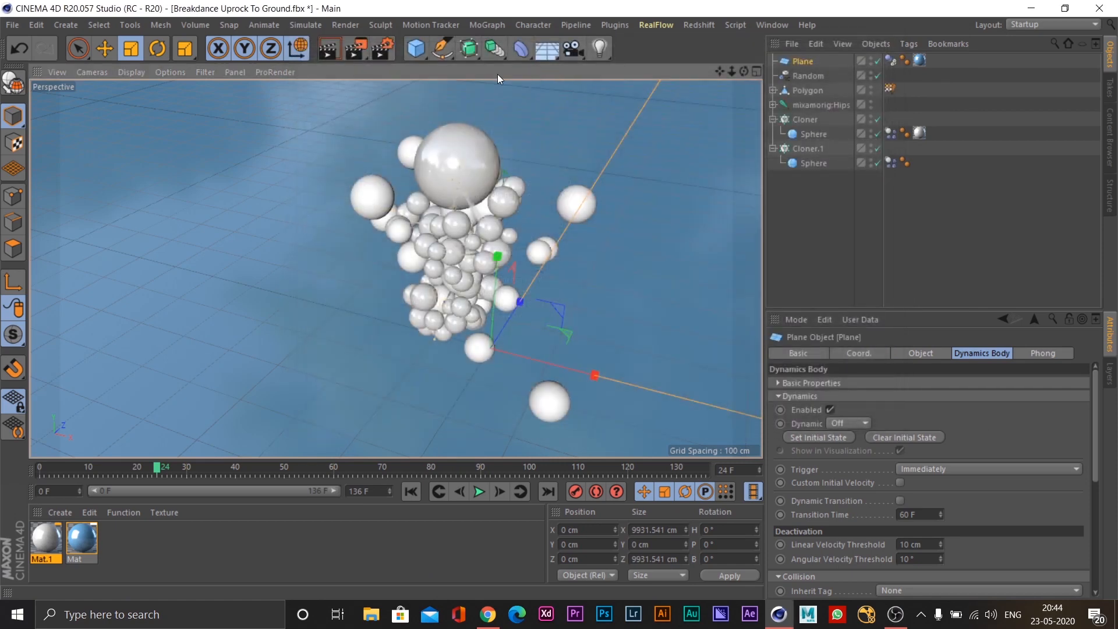
Step: Test-render the figure at frame 24 from a more frontal angle to check the ambient occlusion
alt+middle_drag(511, 237, 479, 237)
alt+drag(480, 236, 406, 131)
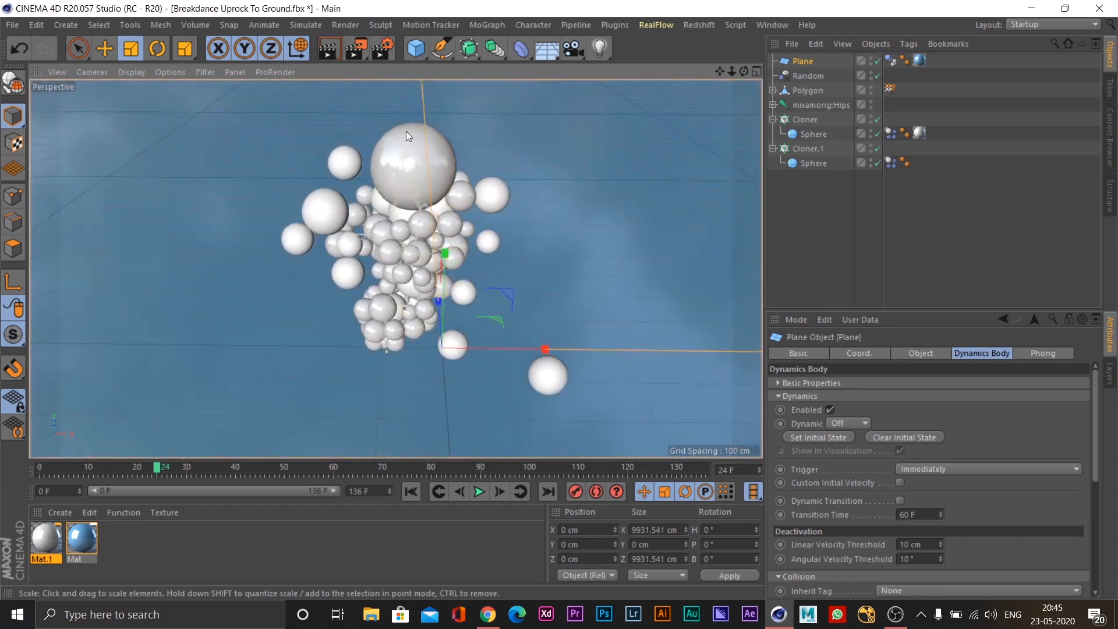
alt+drag(488, 242, 440, 238)
click(335, 51)
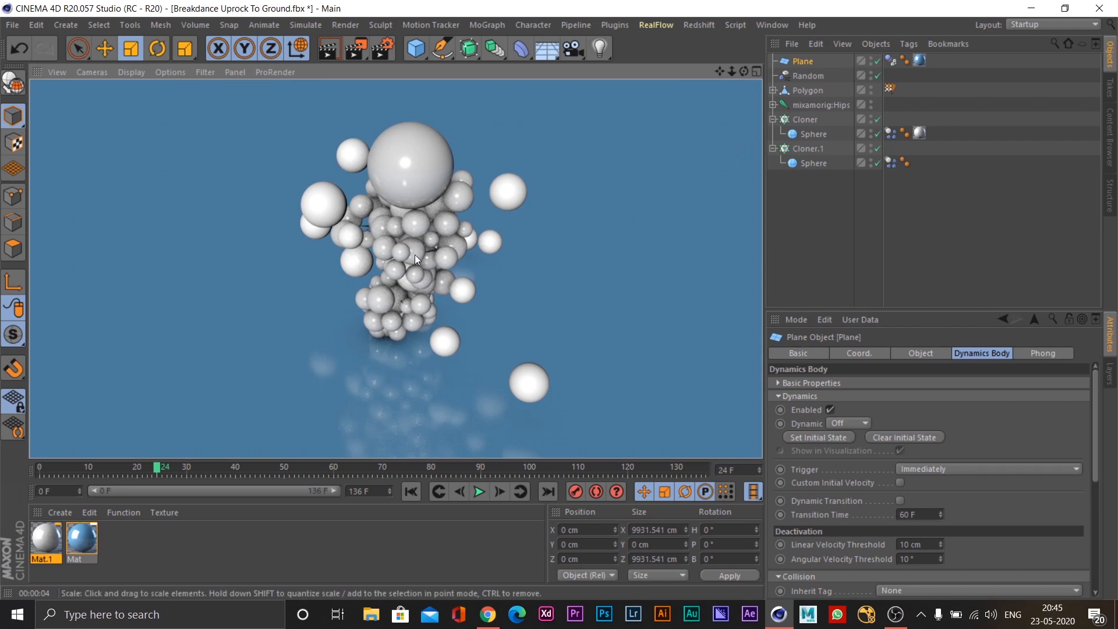
alt+drag(428, 247, 475, 428)
Step: Replay the simulation from the first frame, pause at frame 9 and test-render the view
click(481, 492)
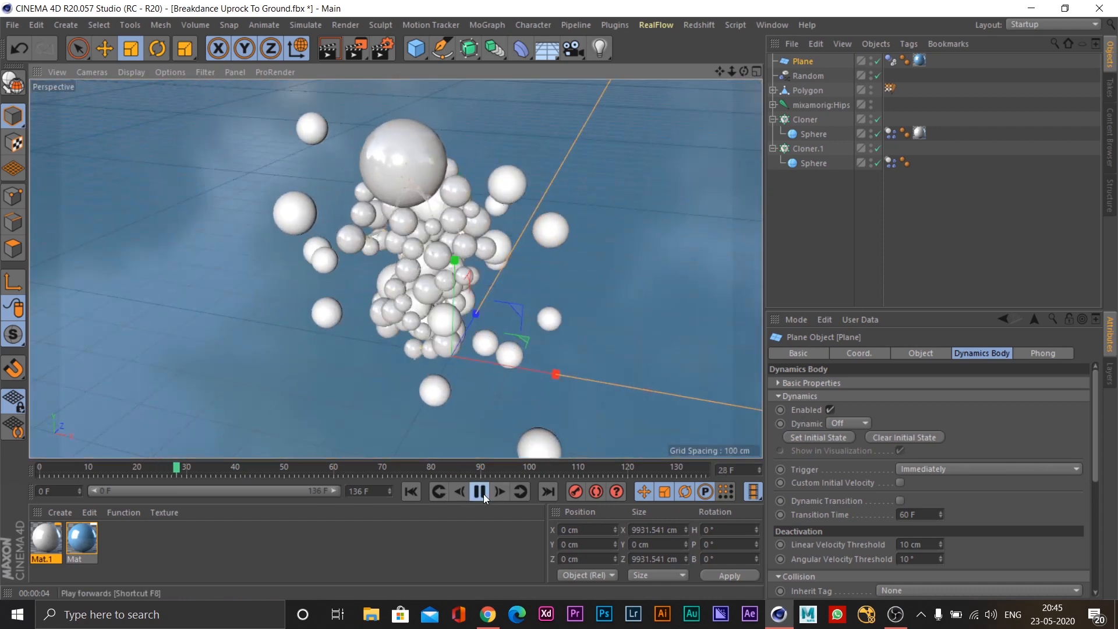
click(413, 491)
click(484, 491)
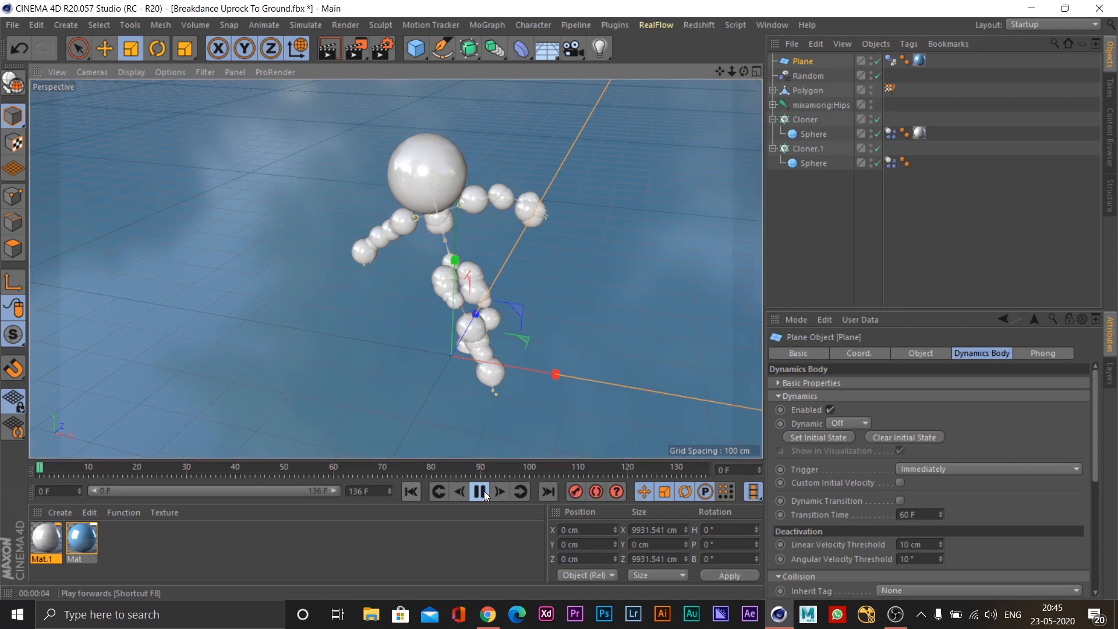
click(479, 492)
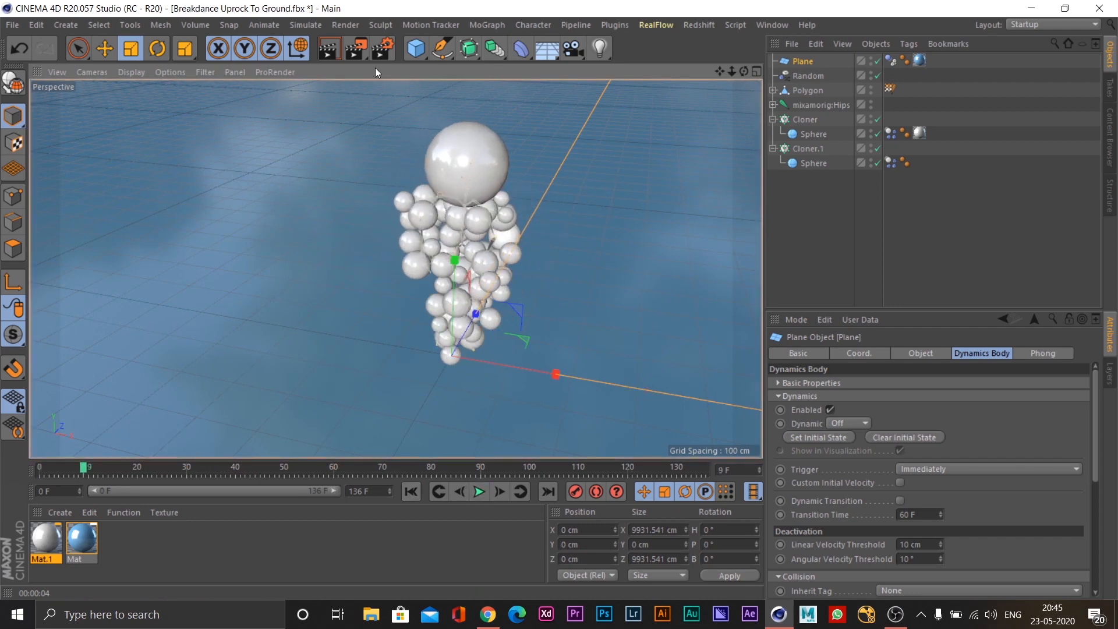
click(333, 55)
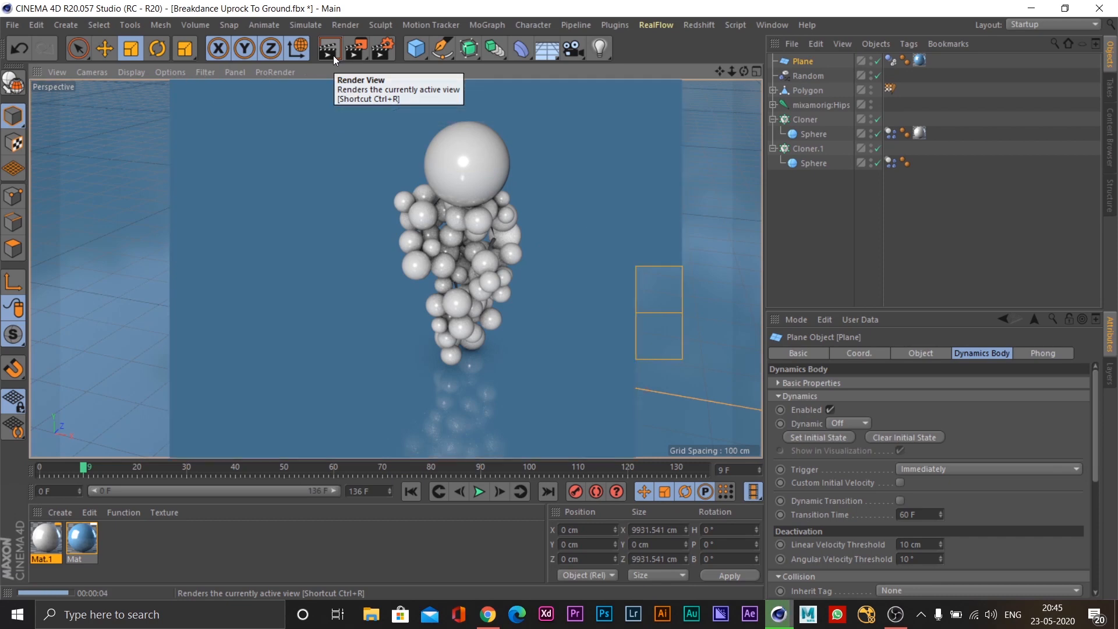
alt+drag(389, 247, 435, 412)
Step: Play the simulation onward from frame 9 and return to frame 0
click(479, 492)
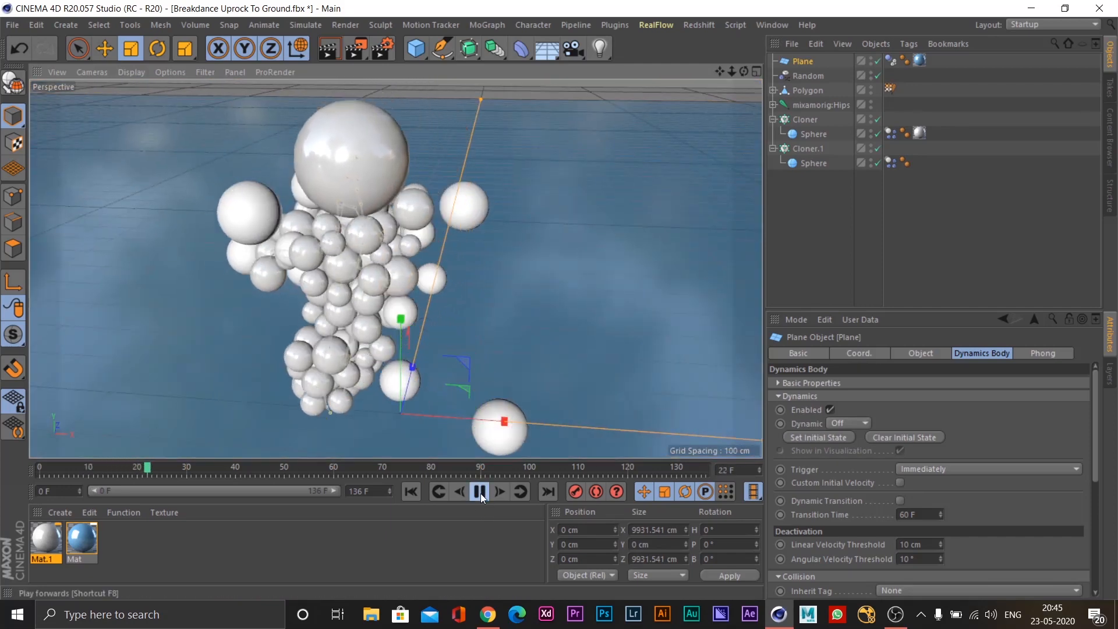
click(480, 494)
click(411, 491)
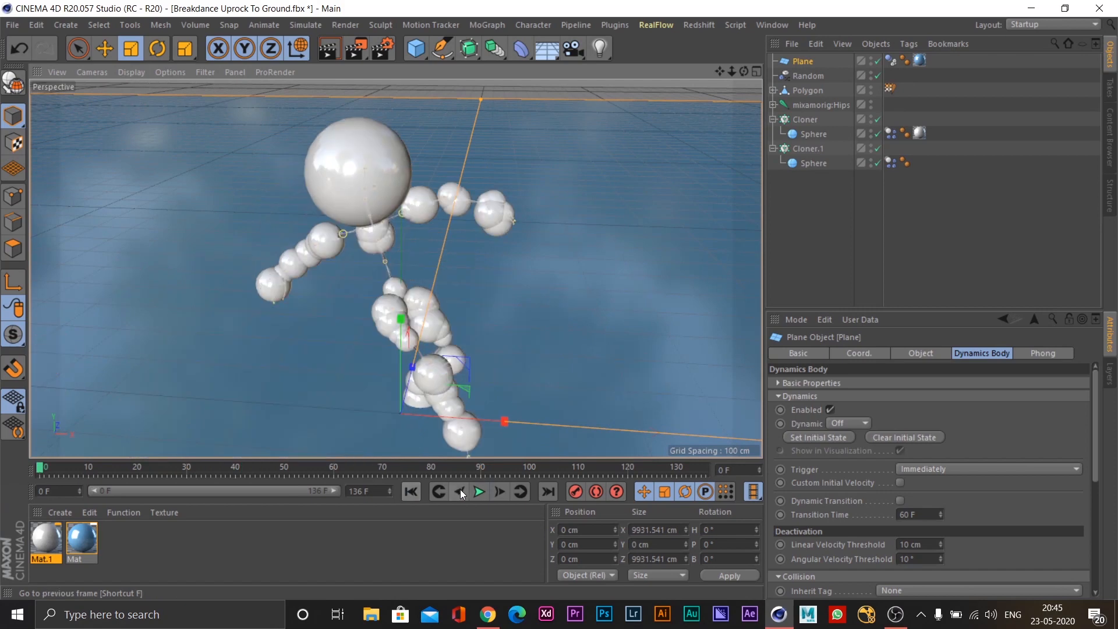
alt+drag(473, 326, 641, 244)
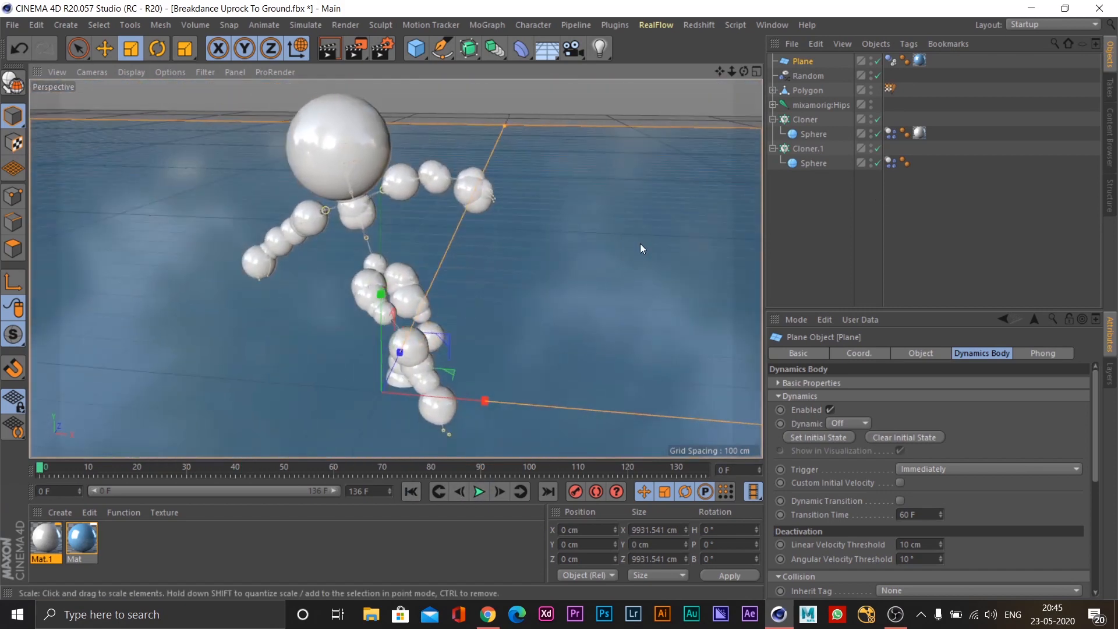
Step: Create a new material for the Cloner.1 sphere with only the Luminance channel enabled, turning off Color and Reflectance
click(812, 163)
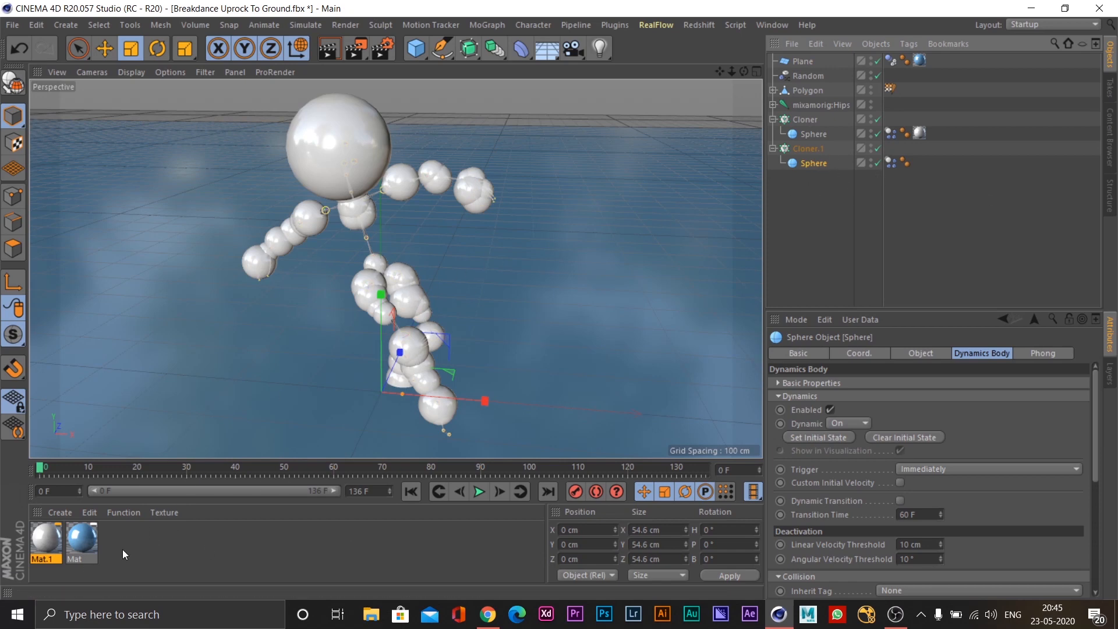
double_click(162, 542)
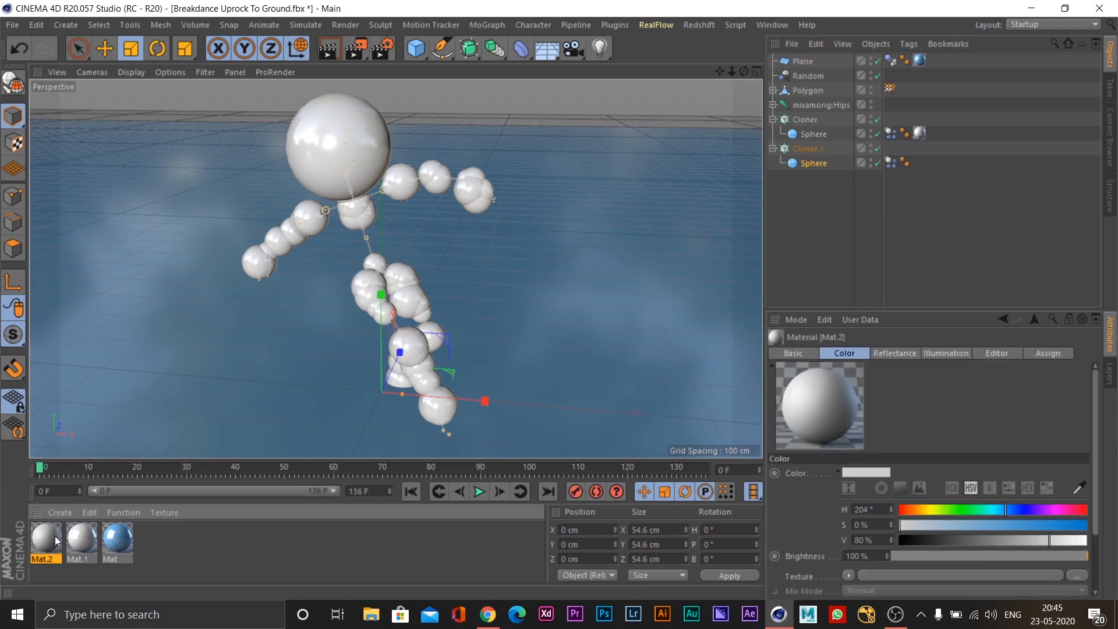
double_click(47, 537)
drag(497, 99, 493, 59)
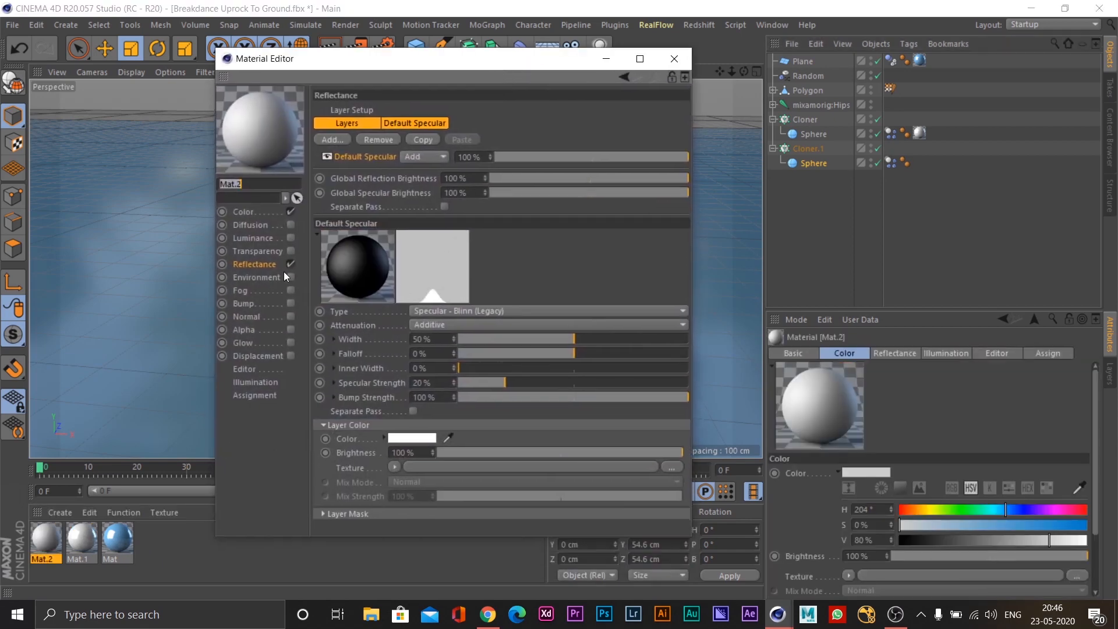
click(291, 264)
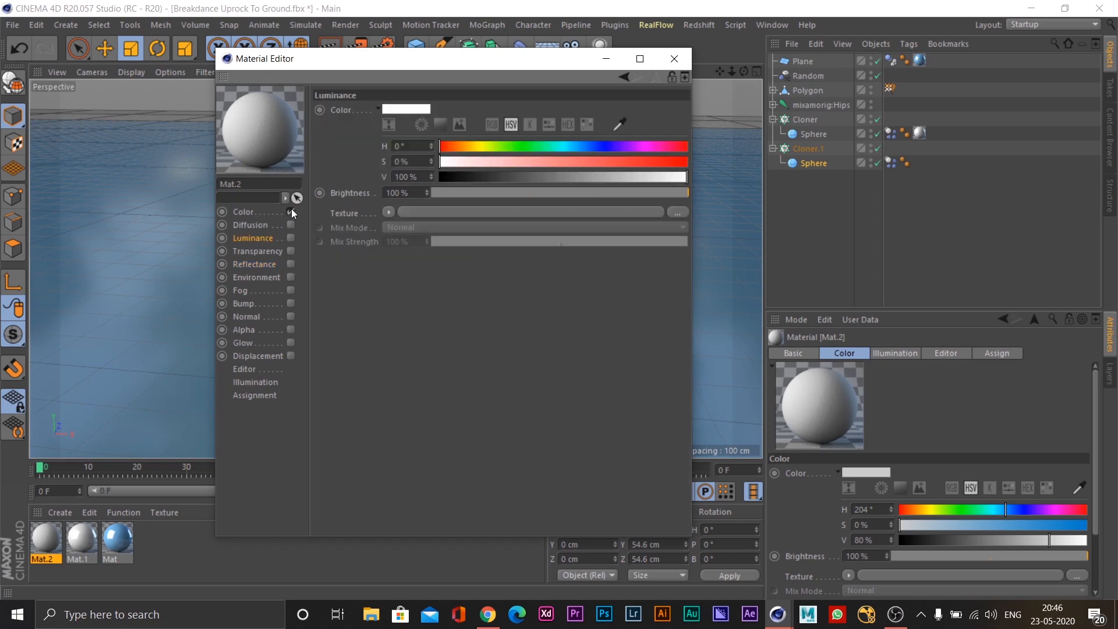
click(291, 211)
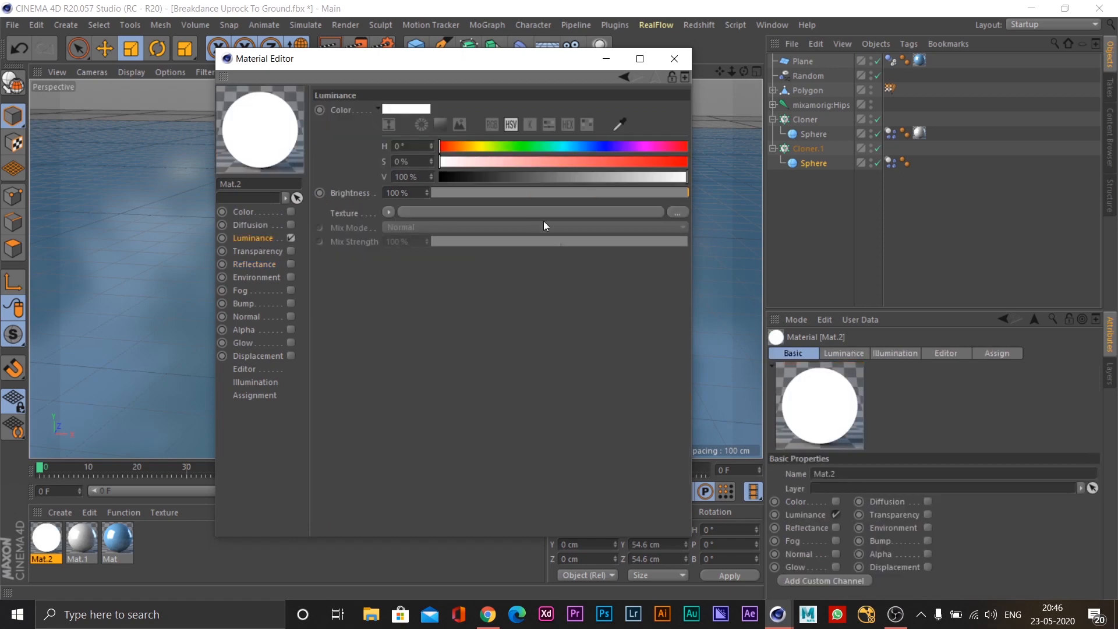
Step: Load the Variation effect shader as the new material's Luminance texture
click(392, 212)
mouse_move(465, 481)
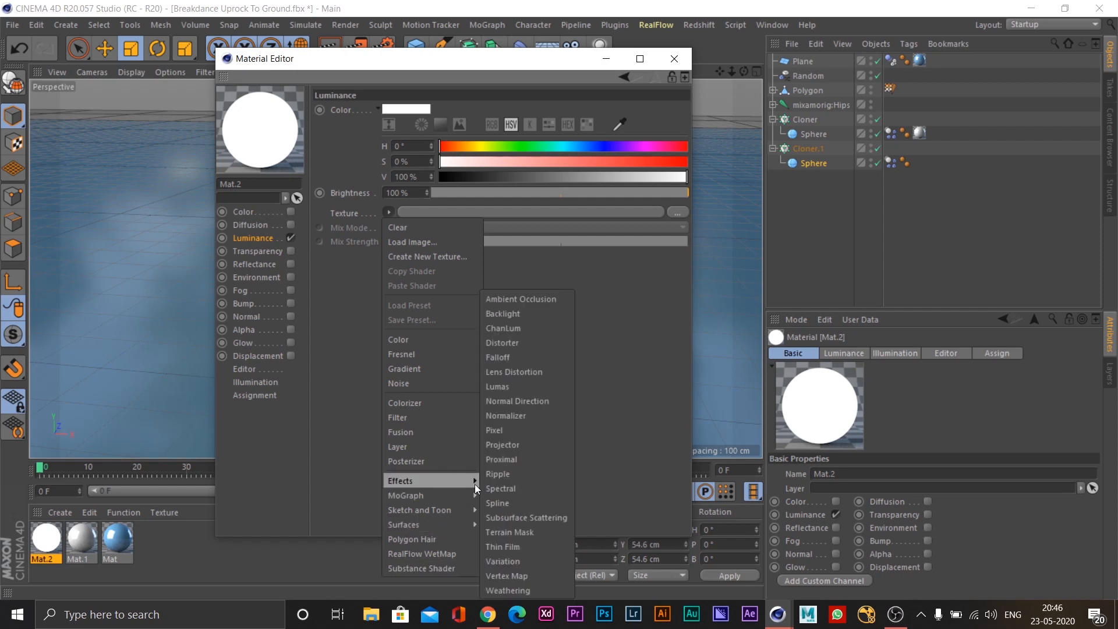
click(525, 560)
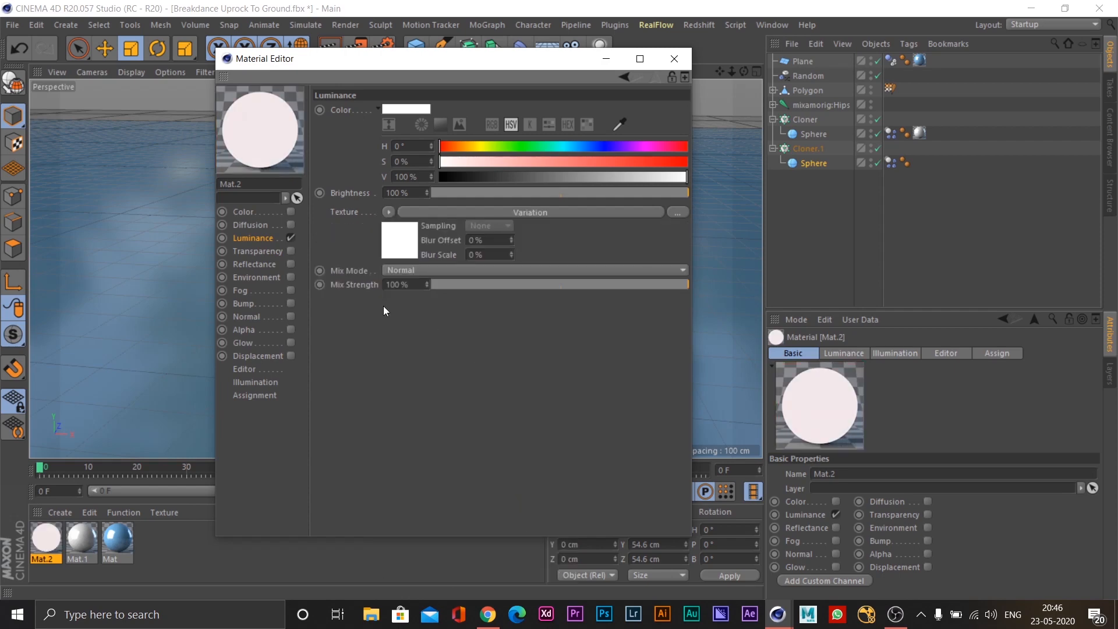
Step: Load the Full Colors preset into the Variation shader's gradient
click(536, 213)
drag(683, 257, 553, 338)
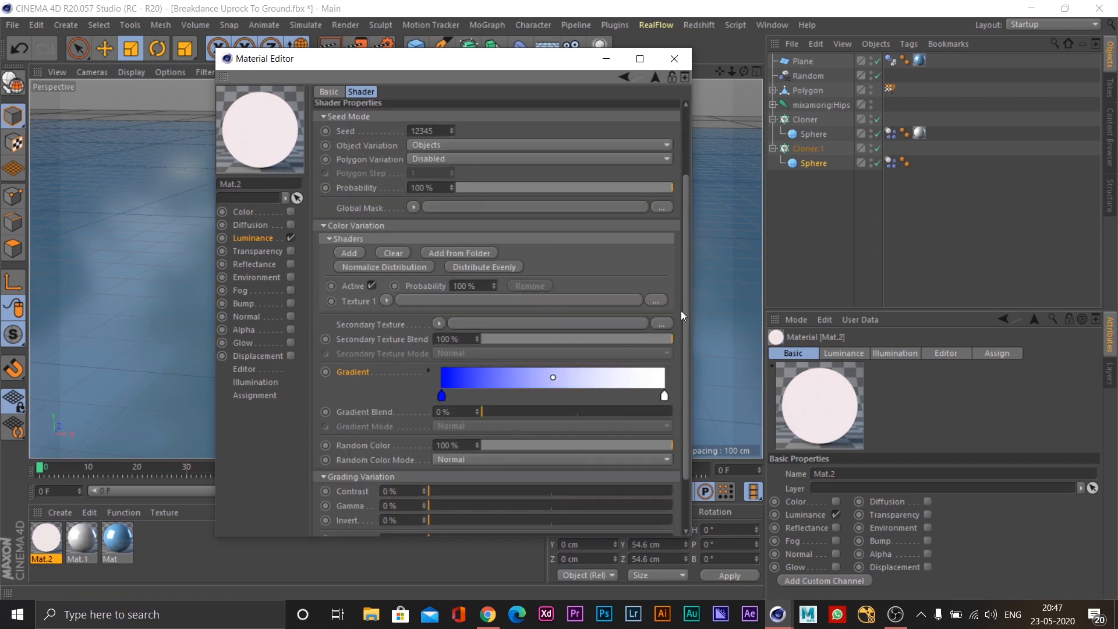
scroll(682, 303, down, 1)
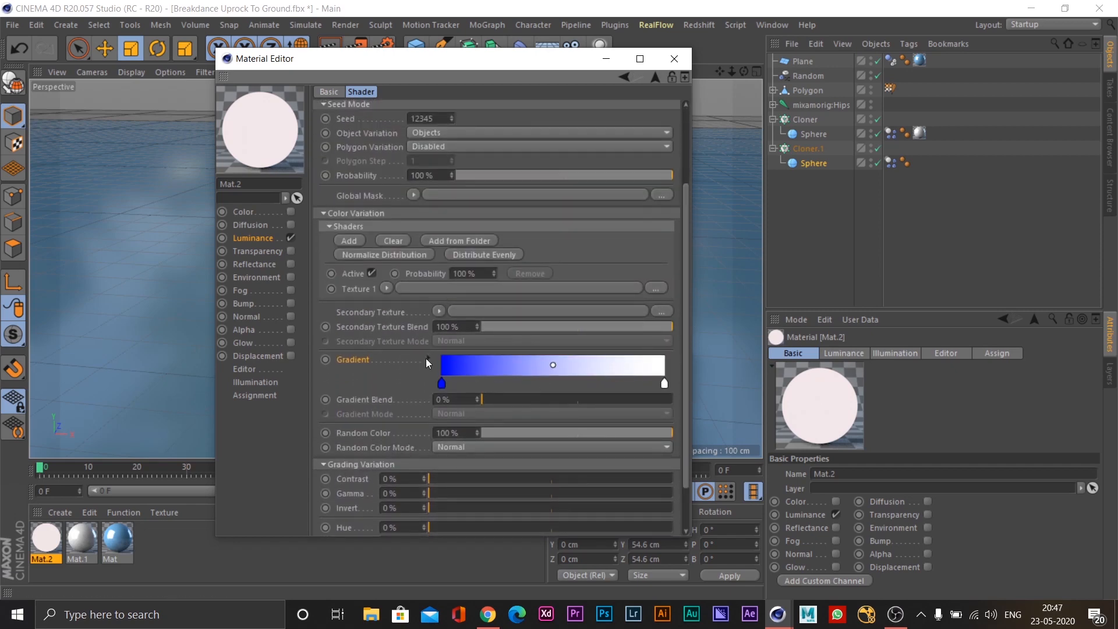
click(429, 360)
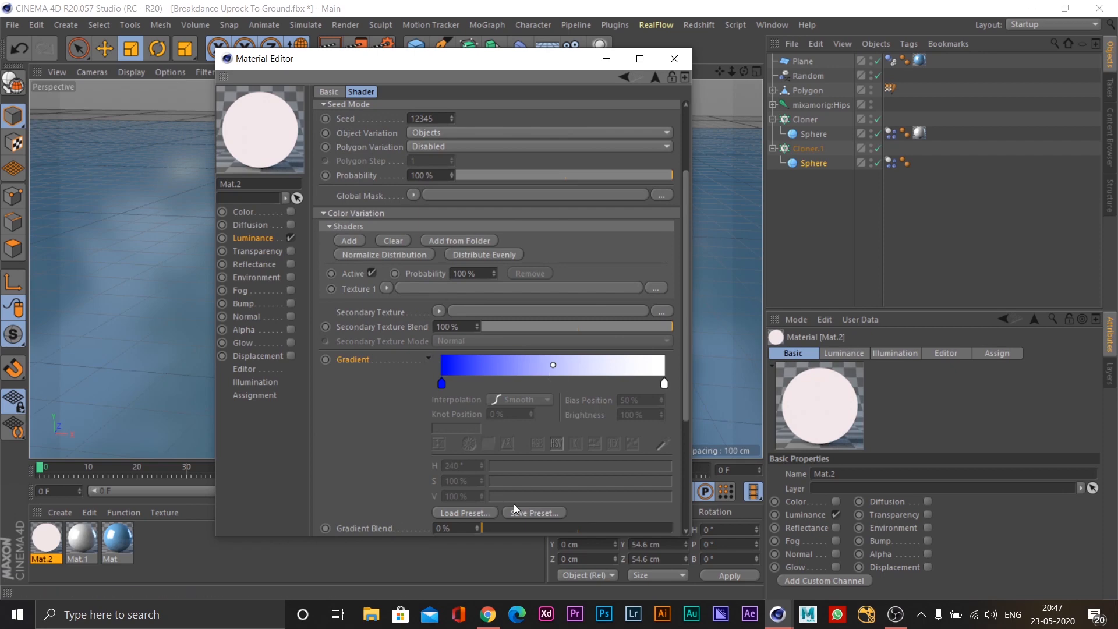
click(465, 511)
double_click(344, 309)
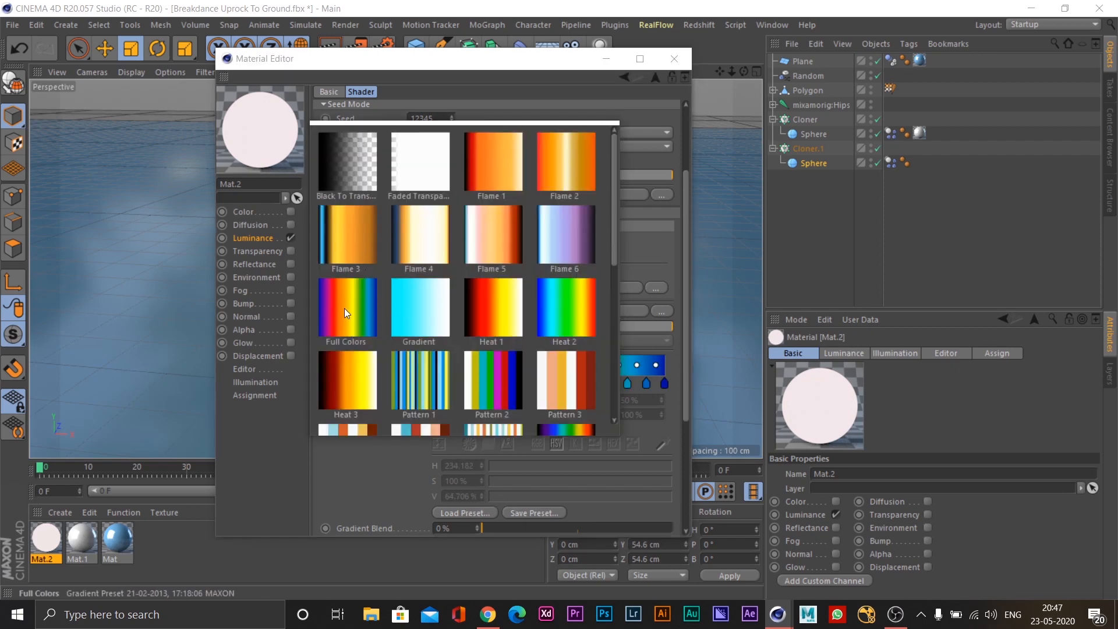
Step: Set the Variation shader's Random Color to 0%, Gradient Blend to 100% and Gradient Mode to Replace
drag(683, 324, 697, 429)
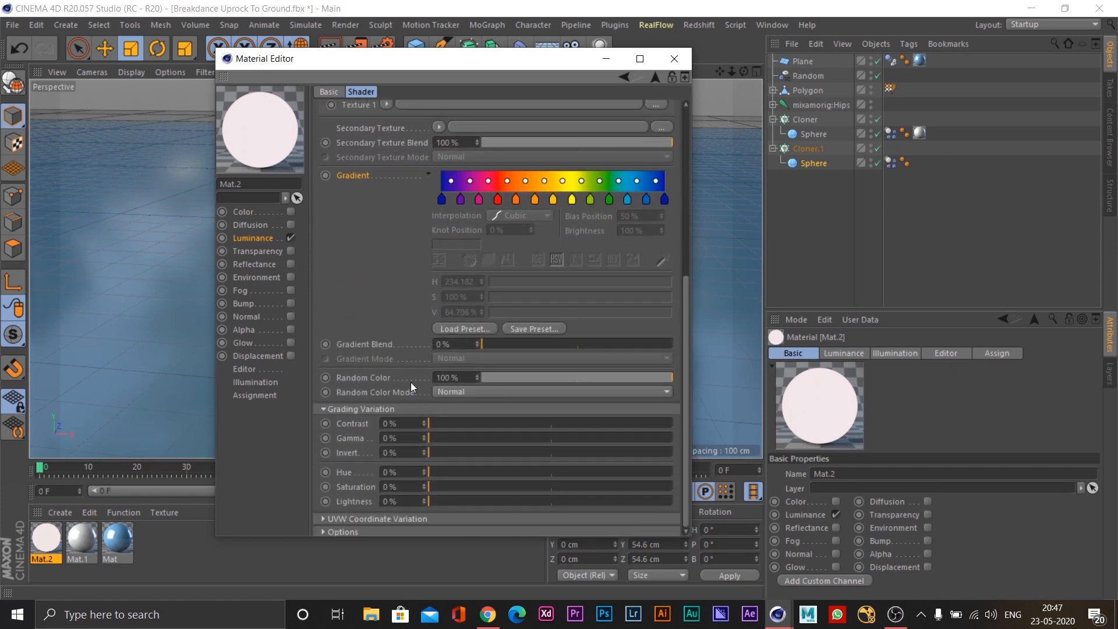
drag(576, 380, 379, 384)
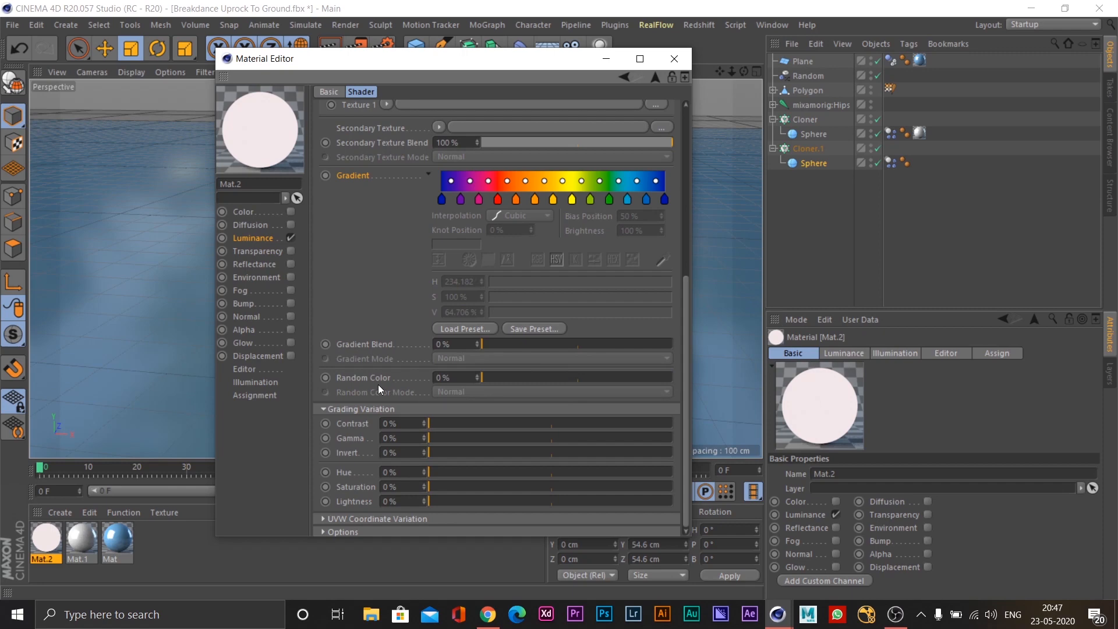
drag(502, 341, 781, 340)
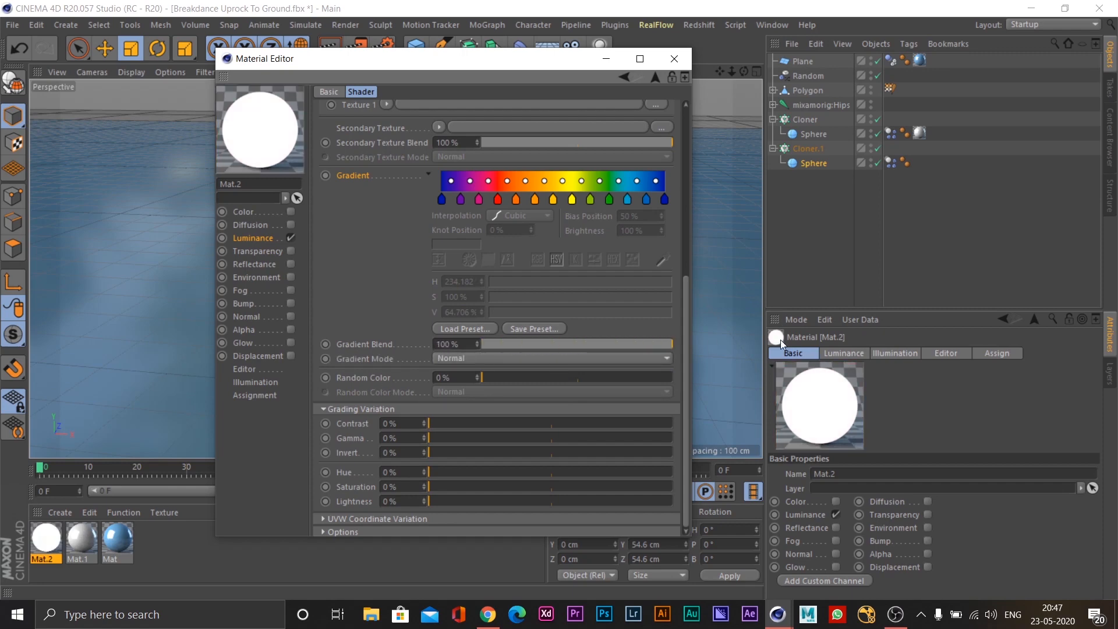
click(456, 357)
click(470, 181)
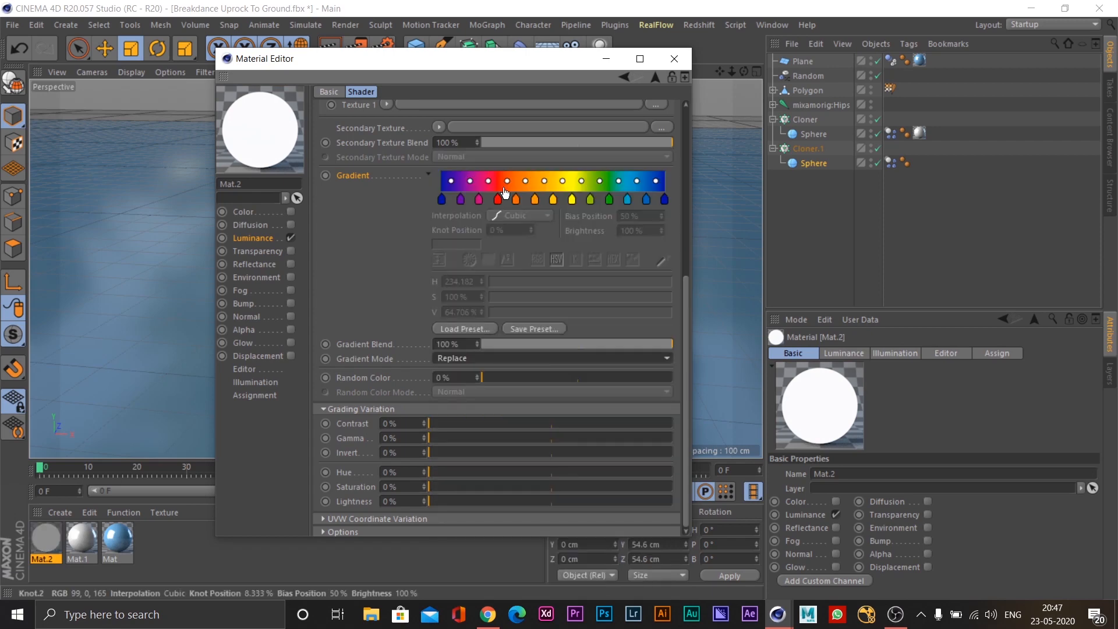
Step: Close the material's settings and assign the multicolored luminance material to the sphere under Cloner.1
drag(683, 303, 680, 110)
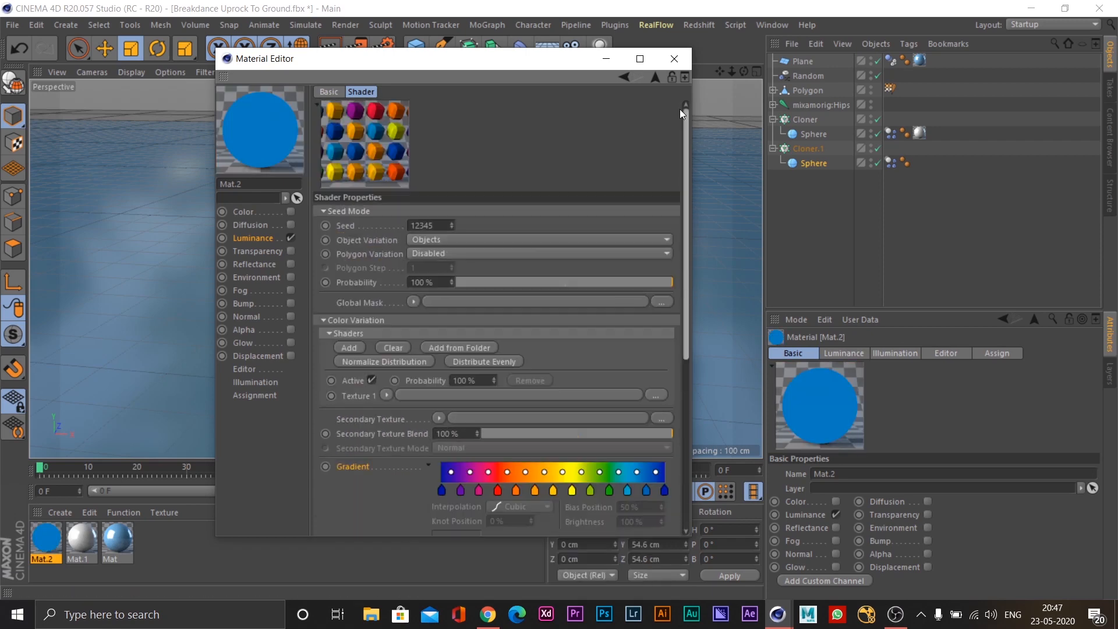
click(674, 59)
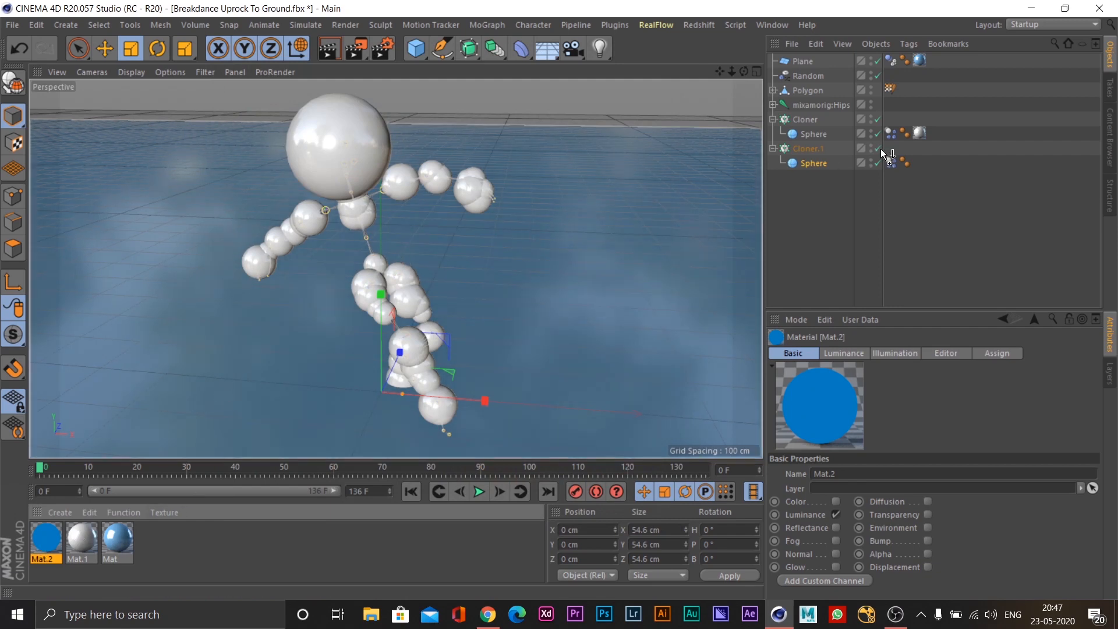
drag(815, 169, 815, 166)
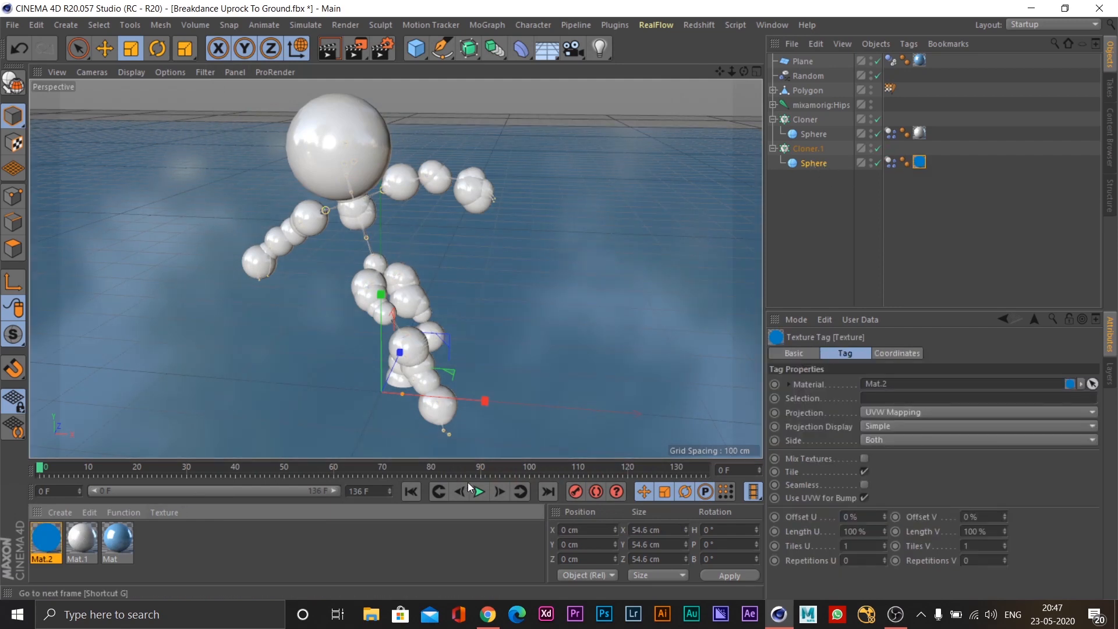
Step: Play the simulation to frame 46 and test-render the view to check the multicolored spheres
click(478, 492)
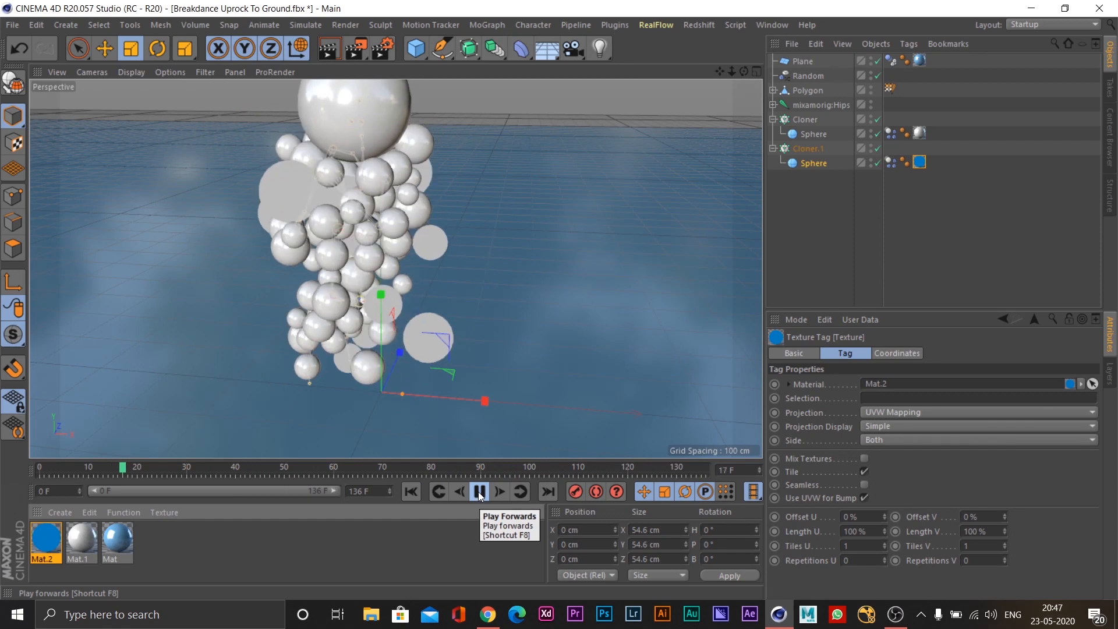
click(478, 492)
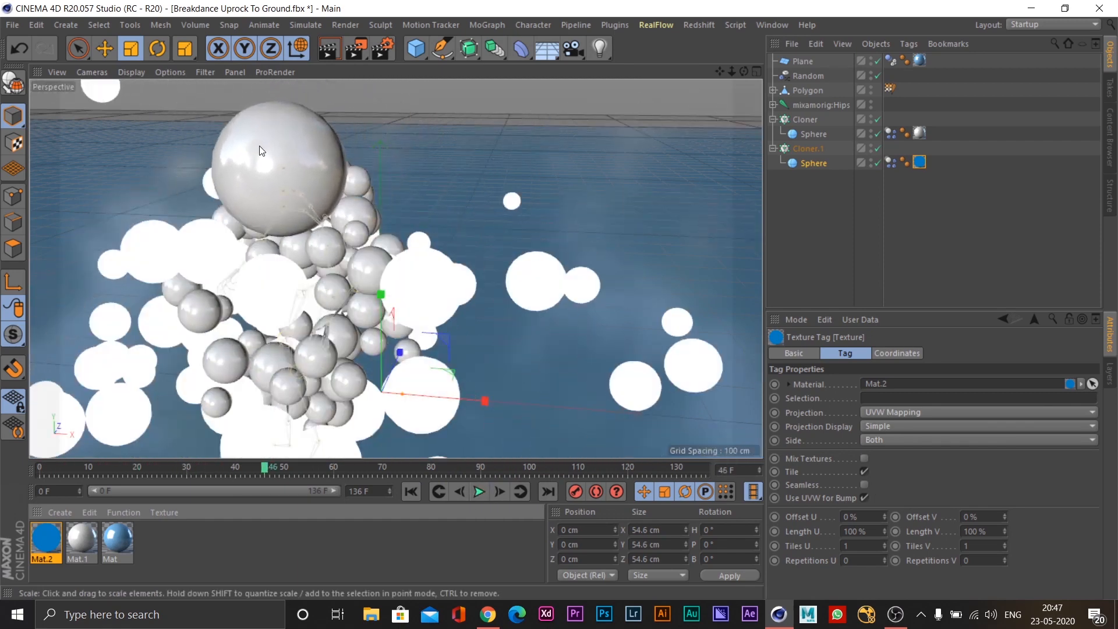
click(327, 56)
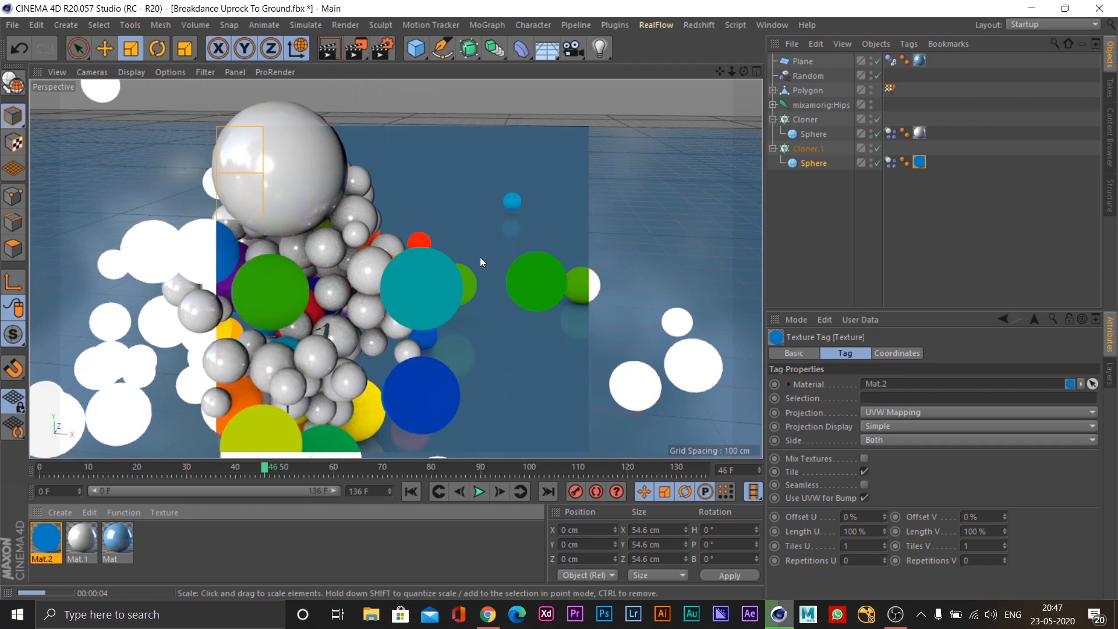
Step: Enable Reflectance on the multicolored material, remove its default specular layer and add a GGX reflection layer
double_click(46, 539)
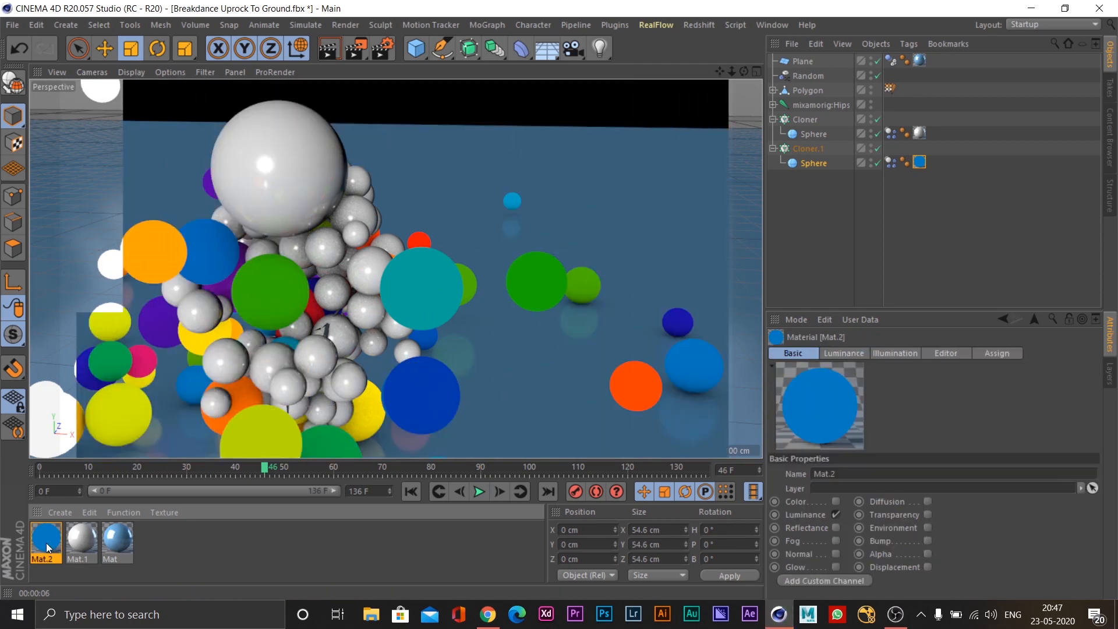
drag(453, 102, 619, 68)
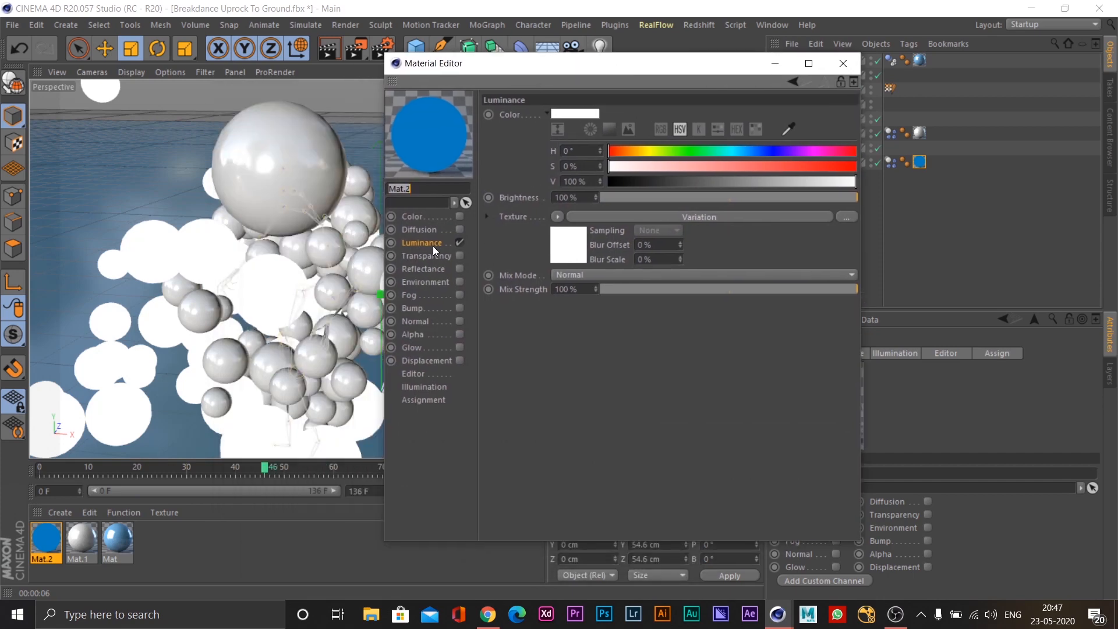
click(459, 268)
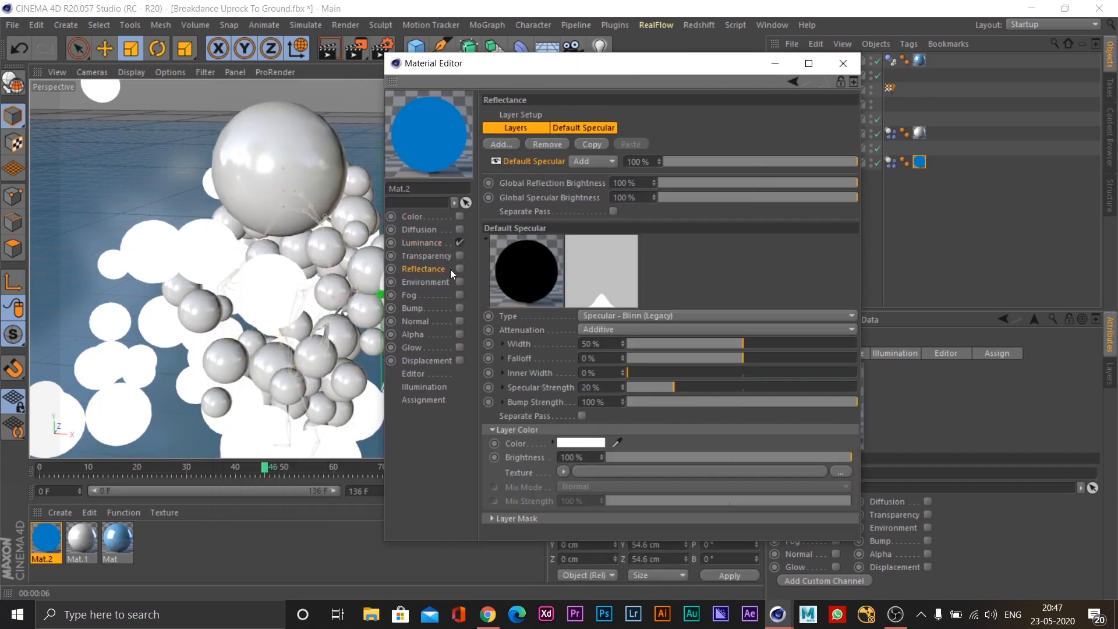
click(553, 144)
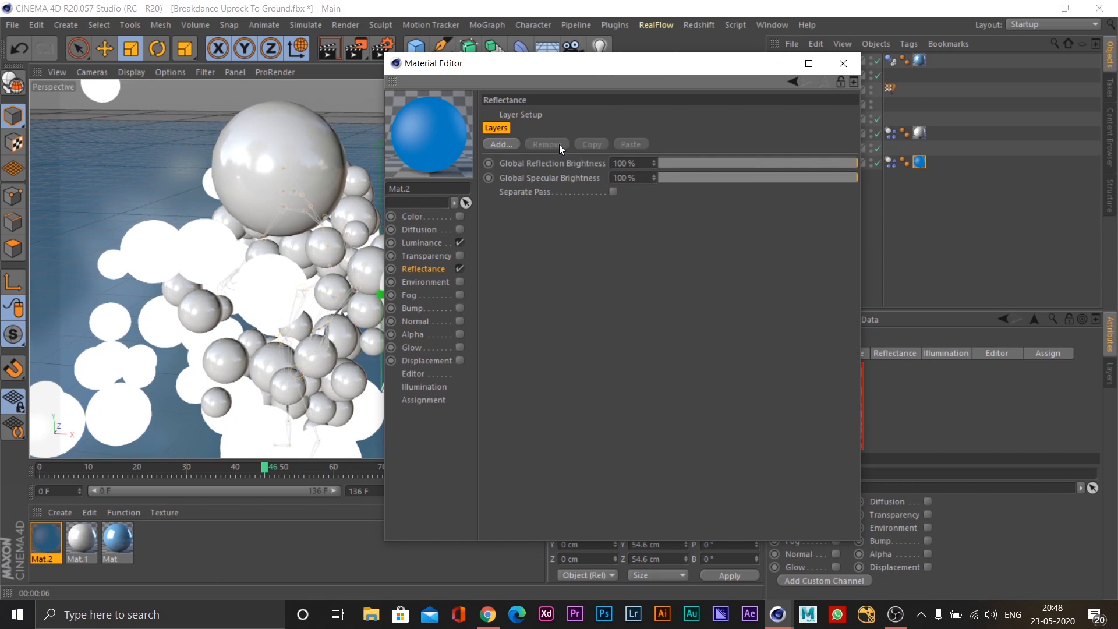
click(501, 143)
click(561, 158)
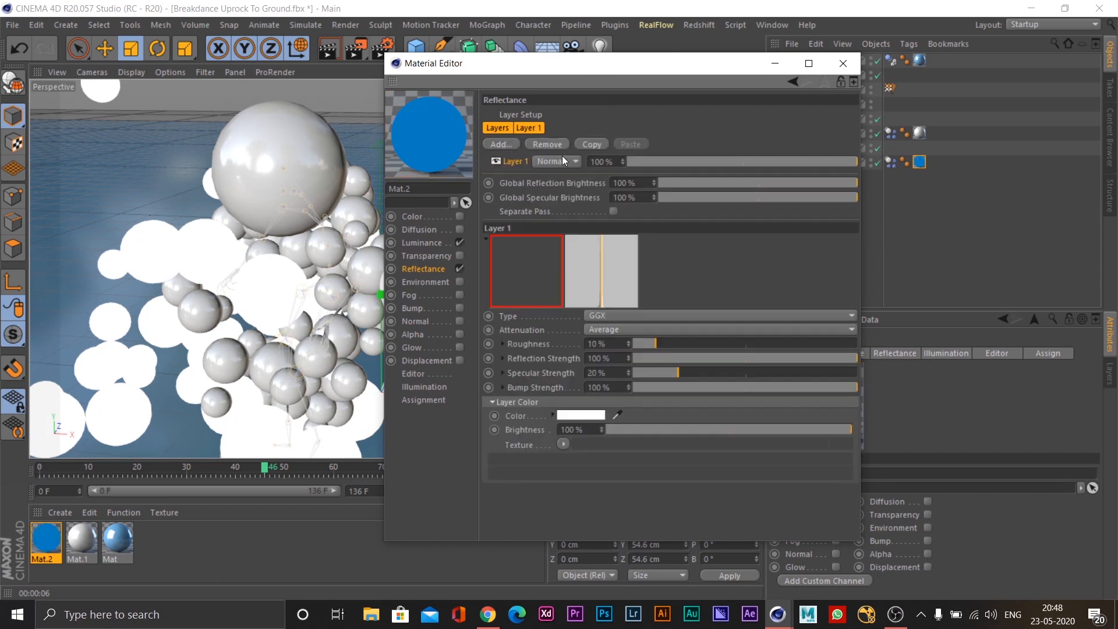
Step: Set the GGX layer's opacity to 37%, Reflection Strength to 32% and Specular Strength to 51%
click(713, 162)
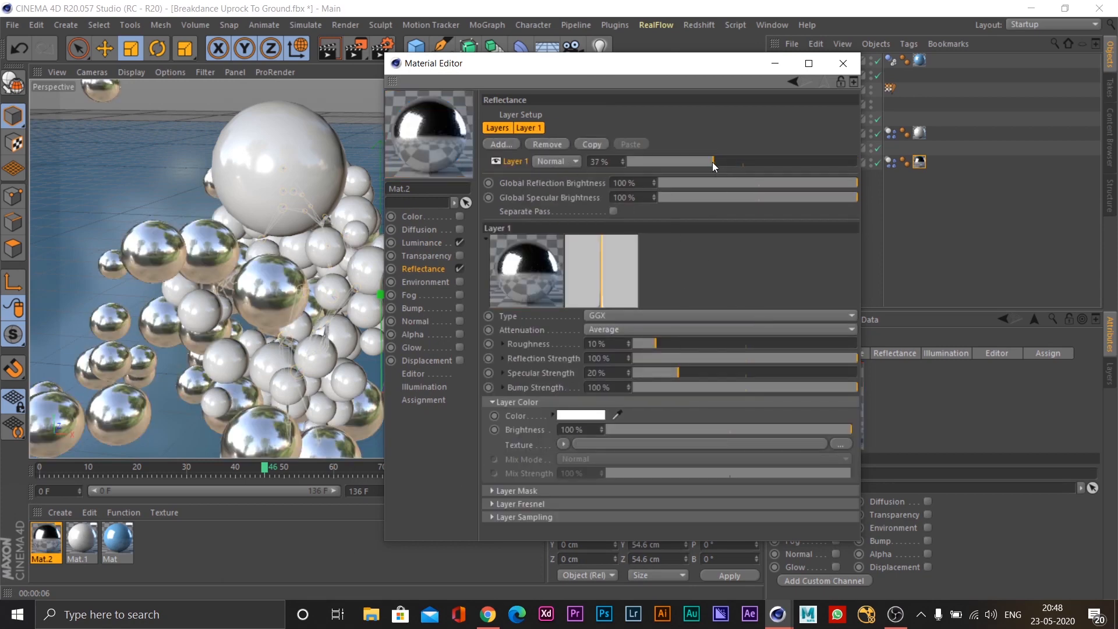
click(760, 357)
drag(761, 357, 723, 357)
click(749, 372)
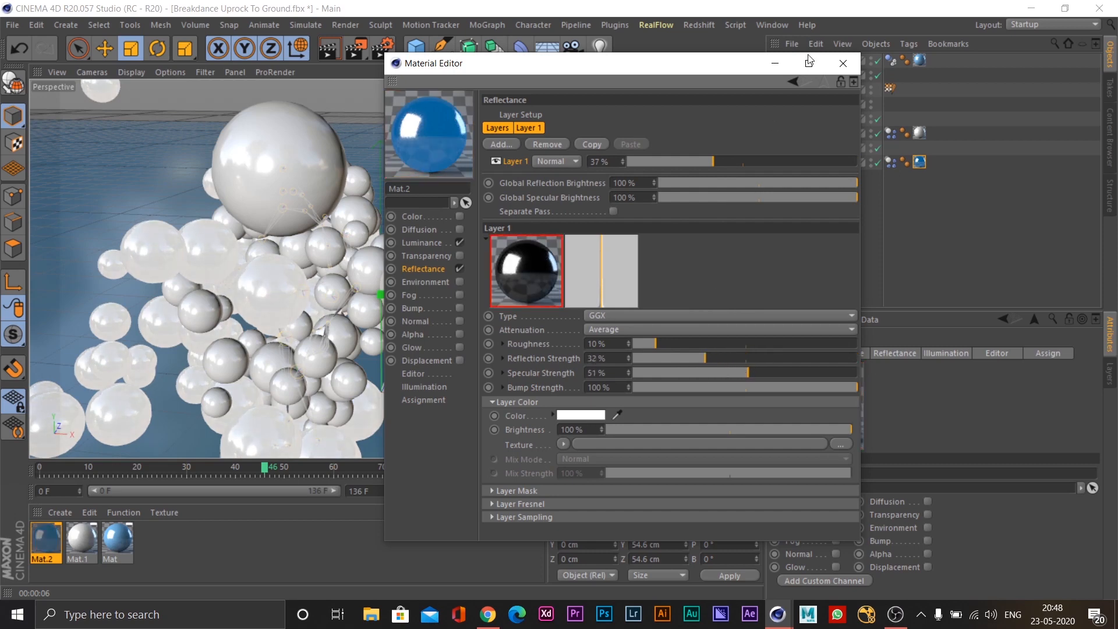
click(842, 63)
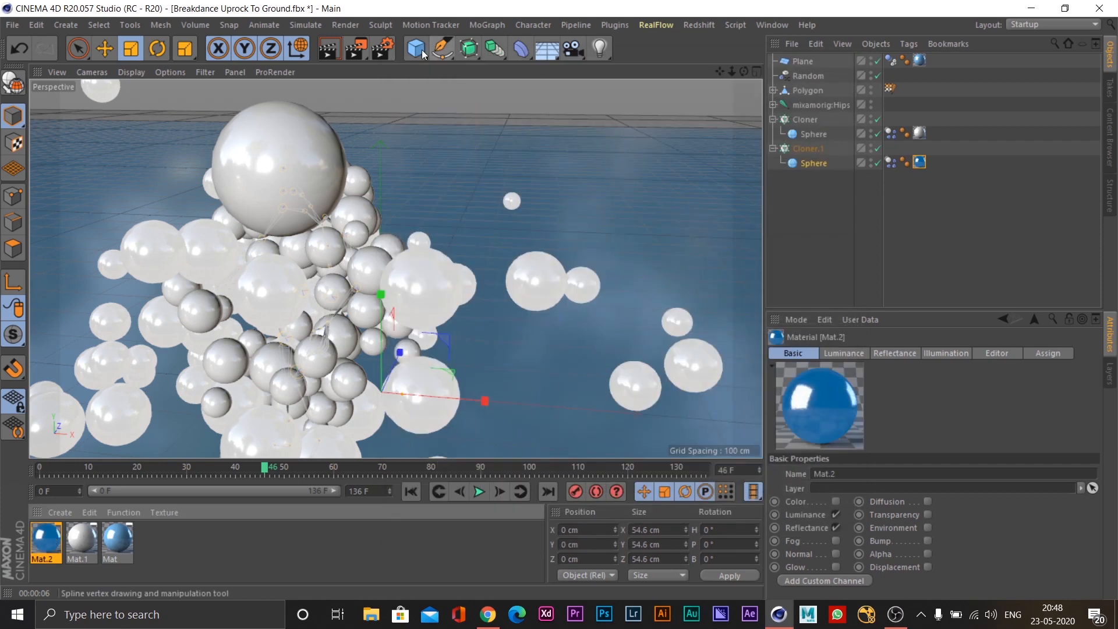
Step: Test-render frame 46 from farther away to check the glossy multicolored spheres around the figure
scroll(481, 170, down, 5)
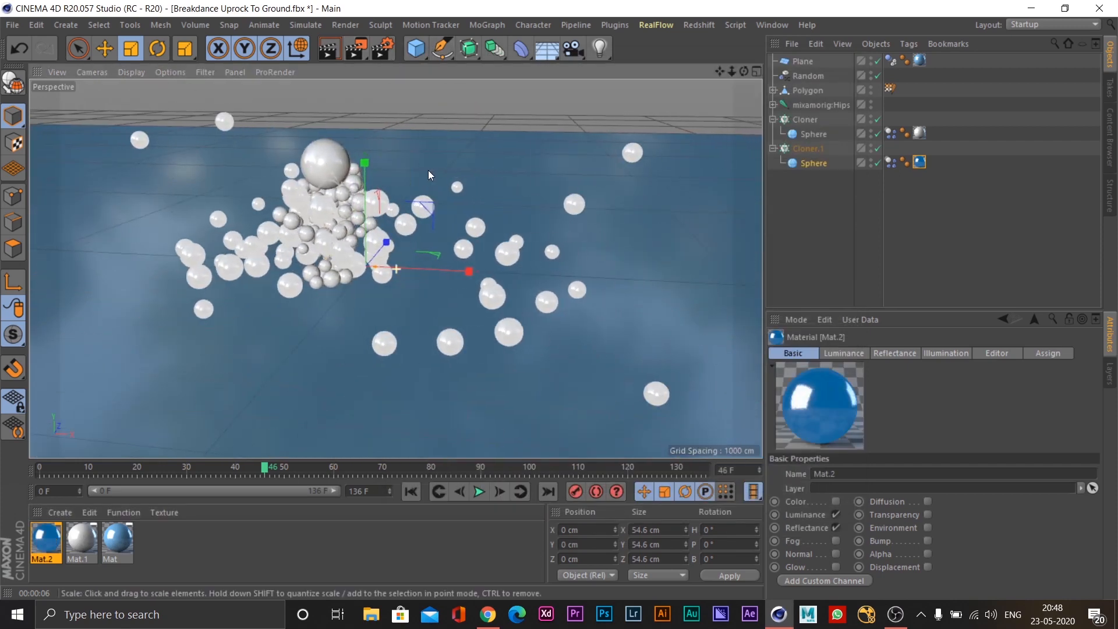
scroll(444, 173, up, 5)
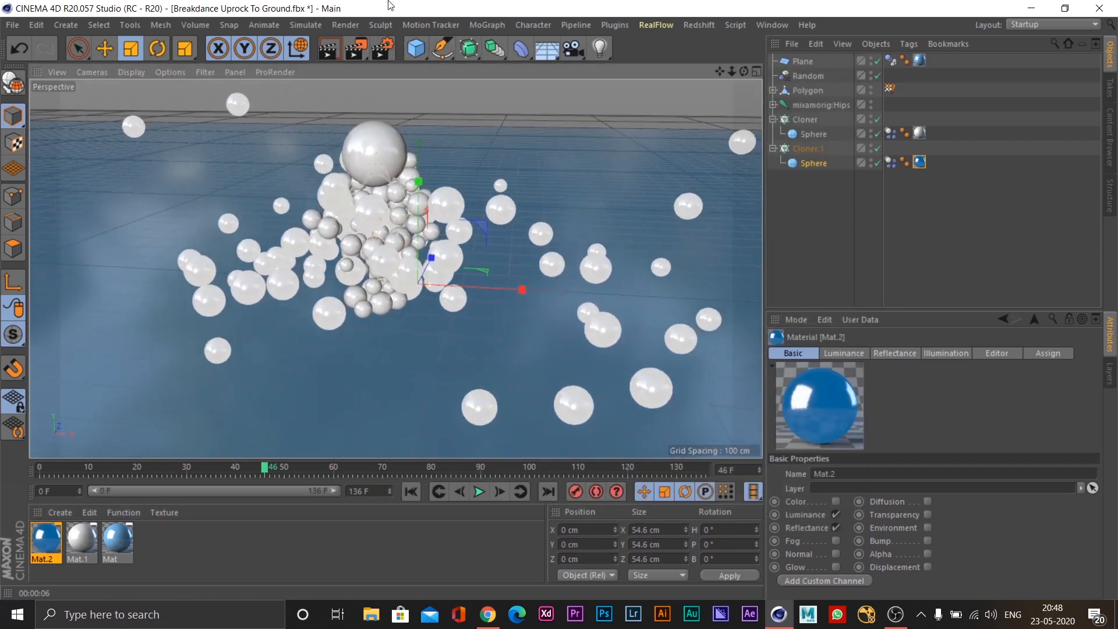
click(329, 50)
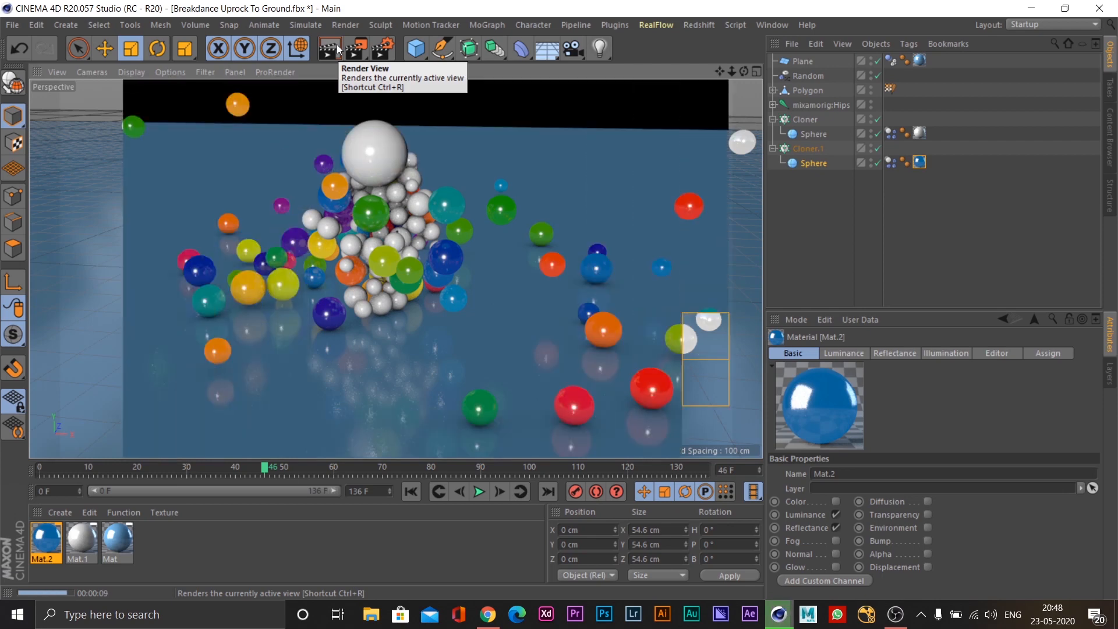
click(469, 194)
Step: Replay the simulation from frame 0 to frame 58 and view the scattered spheres from a higher angle
mouse_move(398, 176)
alt+mouse_down()
mouse_move(429, 201)
mouse_move(334, 181)
mouse_move(414, 184)
alt+mouse_up()
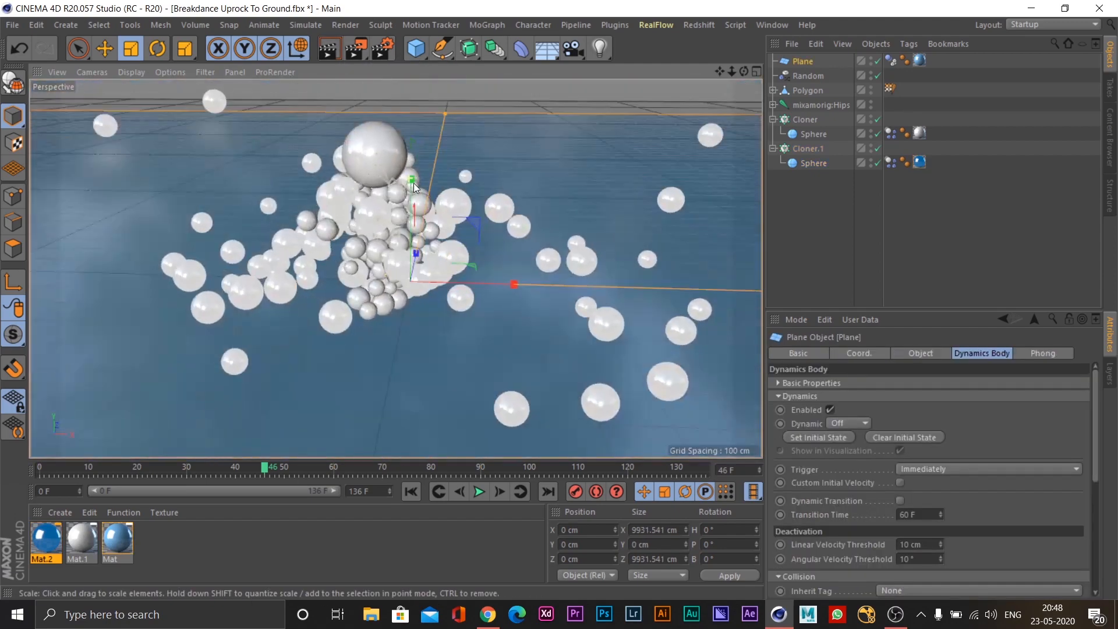
click(411, 492)
click(479, 492)
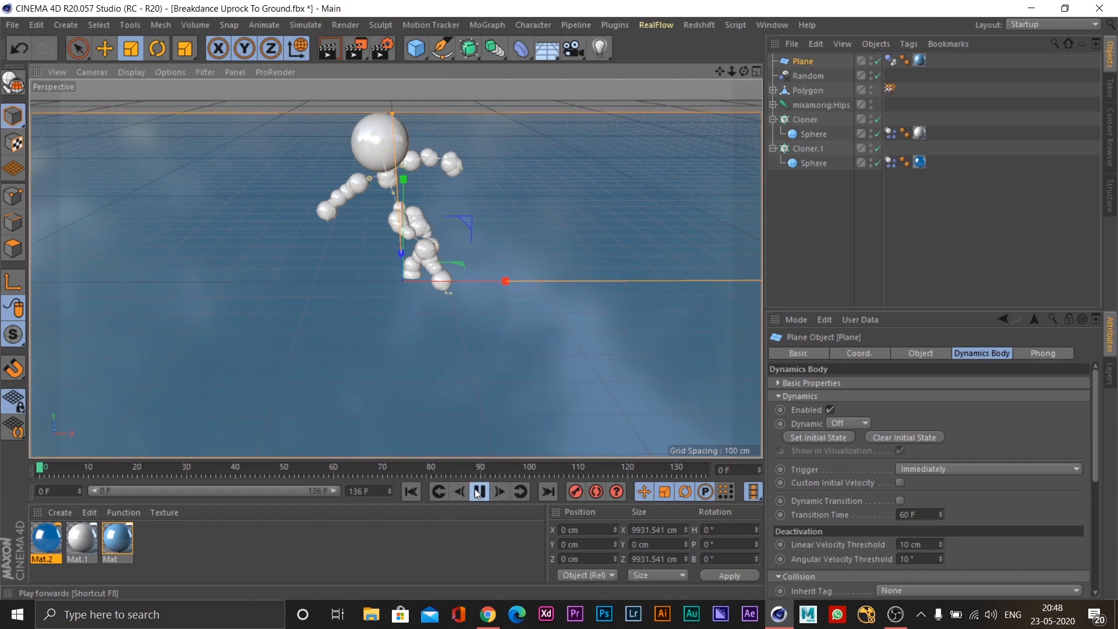
alt+drag(508, 246, 440, 290)
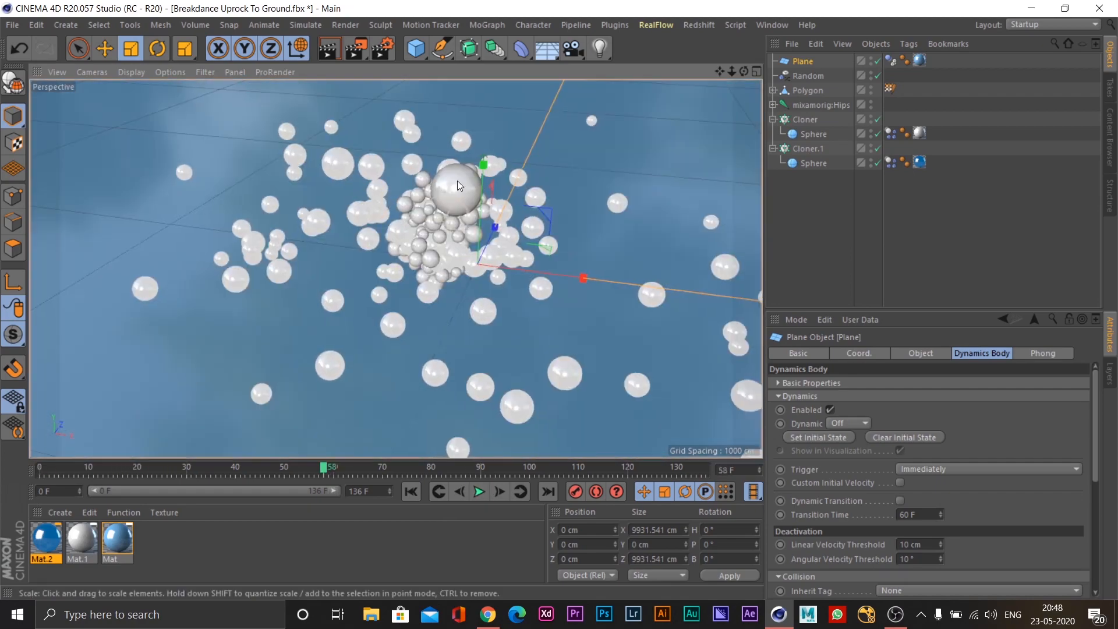
Step: Add an area light and move it above and in front of the figure, to about X -15, Y 676, Z -1009 cm
alt+drag(458, 186, 373, 208)
drag(599, 51, 748, 96)
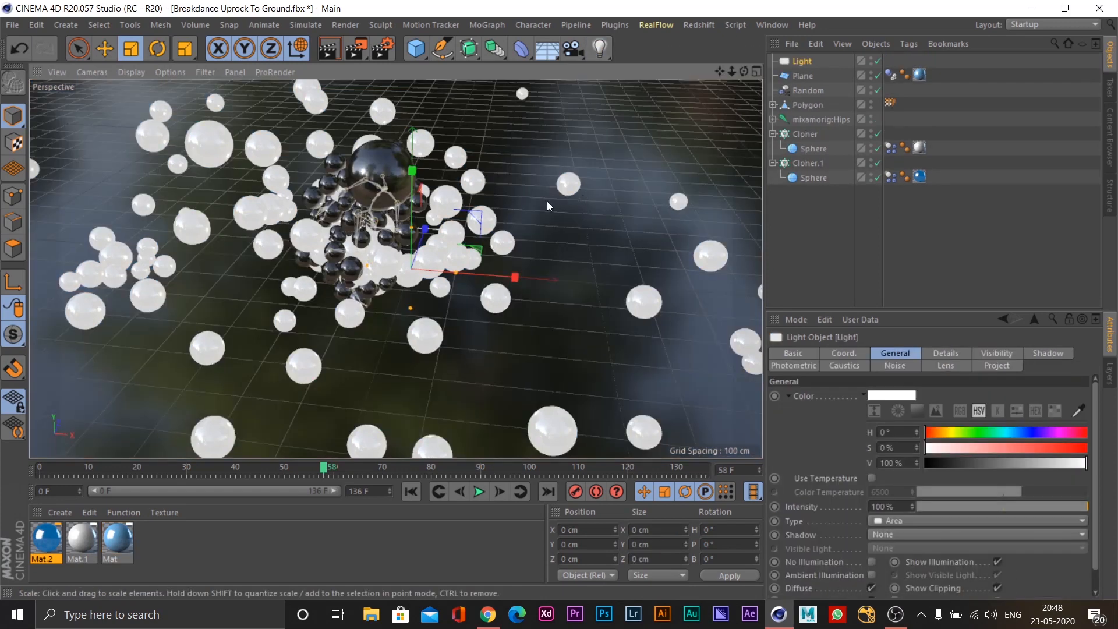
scroll(547, 201, down, 3)
key(e)
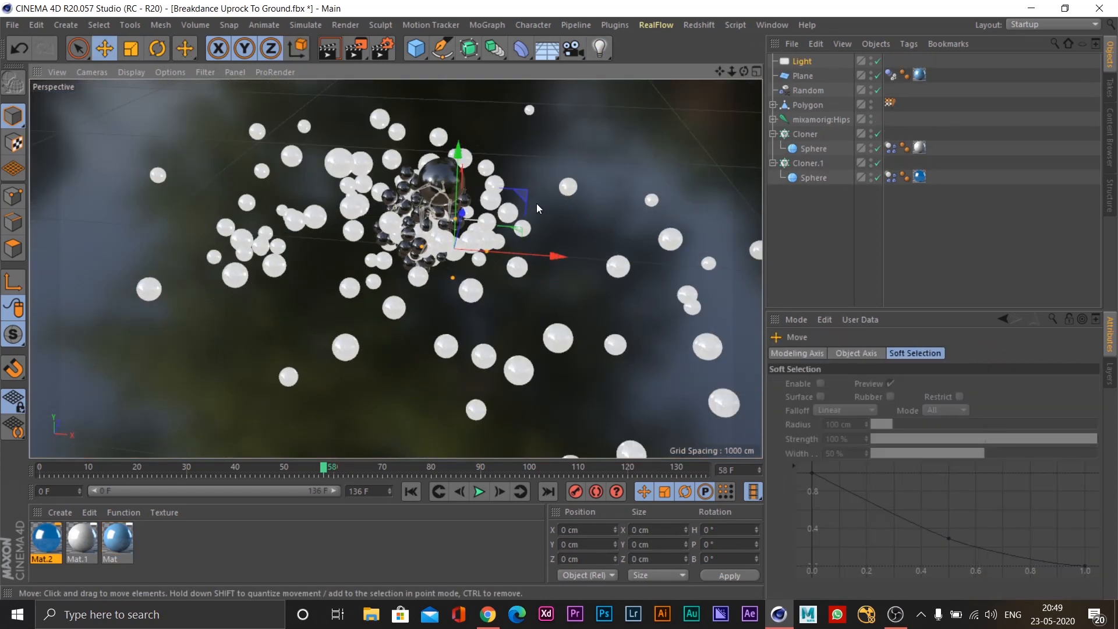
drag(460, 158, 460, 23)
alt+middle_drag(505, 335, 491, 449)
alt+drag(531, 454, 572, 194)
drag(486, 161, 420, 269)
drag(382, 169, 378, 124)
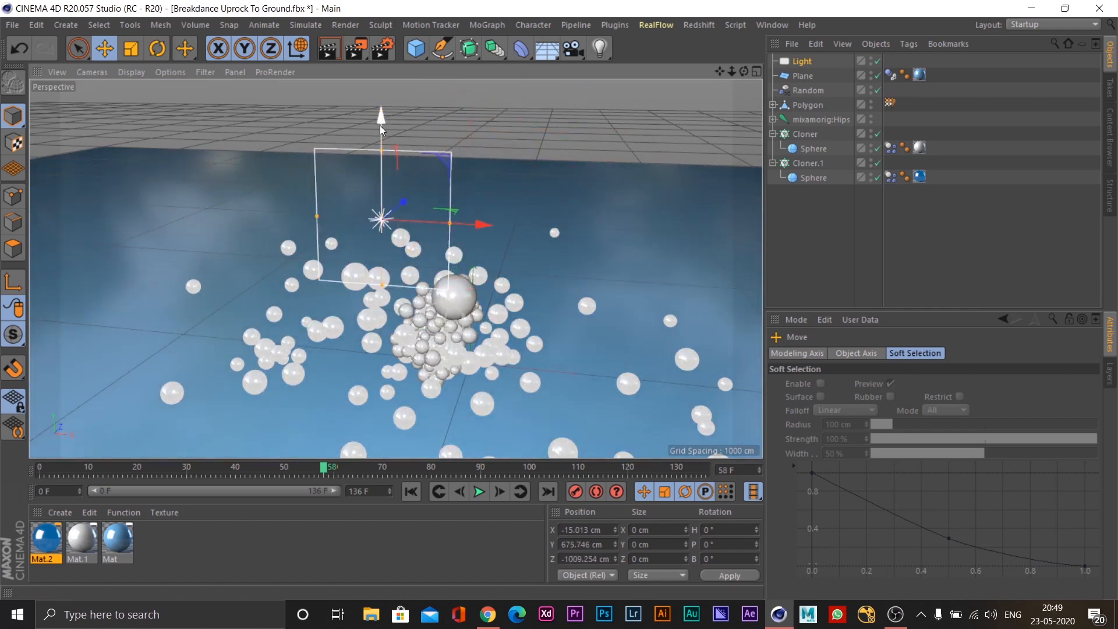
Step: Rotate the area light to about H 11°, P -35°, B 8° and raise it to about Y 1798 cm
key(r)
drag(367, 230, 379, 173)
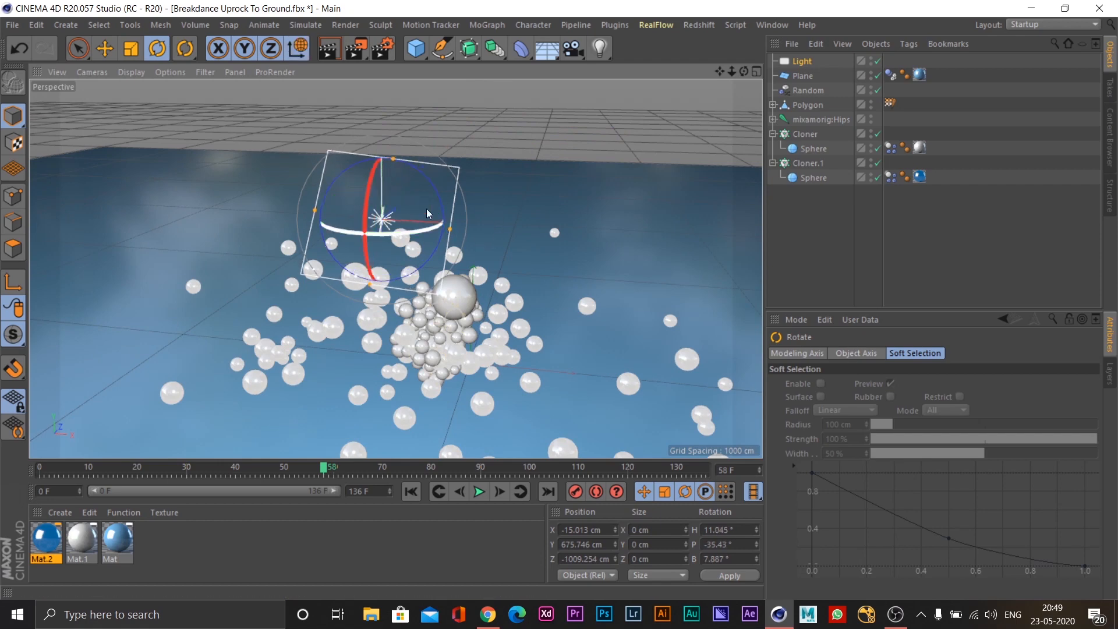
key(e)
drag(382, 117, 382, 5)
scroll(447, 210, down, 5)
alt+drag(447, 210, 393, 255)
alt+drag(74, 235, 374, 82)
scroll(545, 281, up, 3)
alt+drag(545, 282, 487, 238)
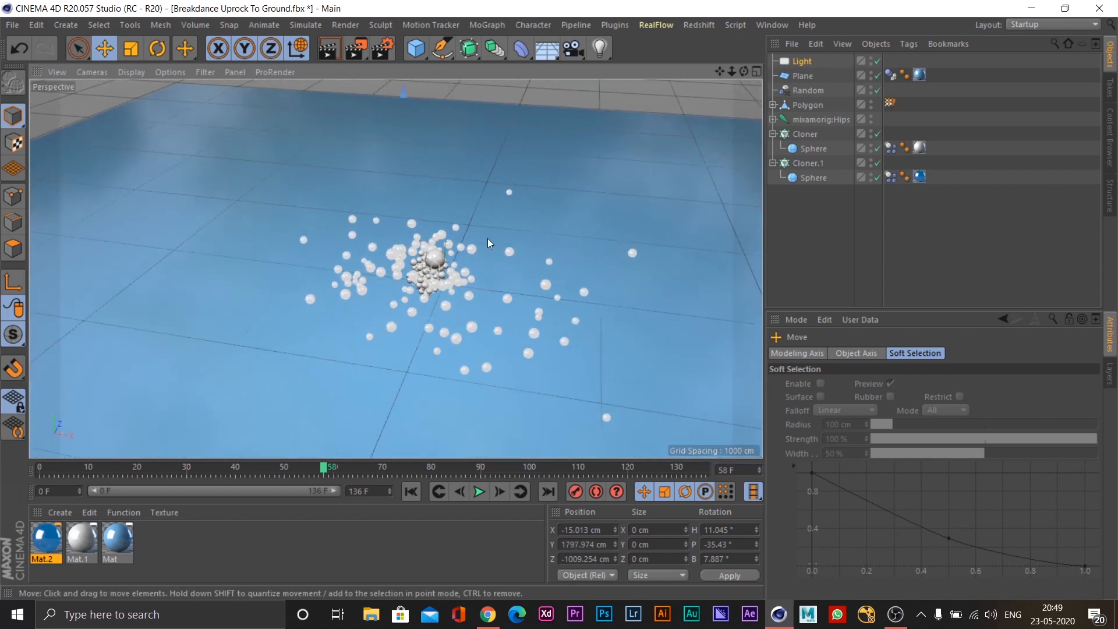
Step: Add a camera, return to frame 0 and make the new camera the active view
click(573, 48)
alt+right_drag(438, 256, 503, 266)
alt+drag(503, 266, 511, 485)
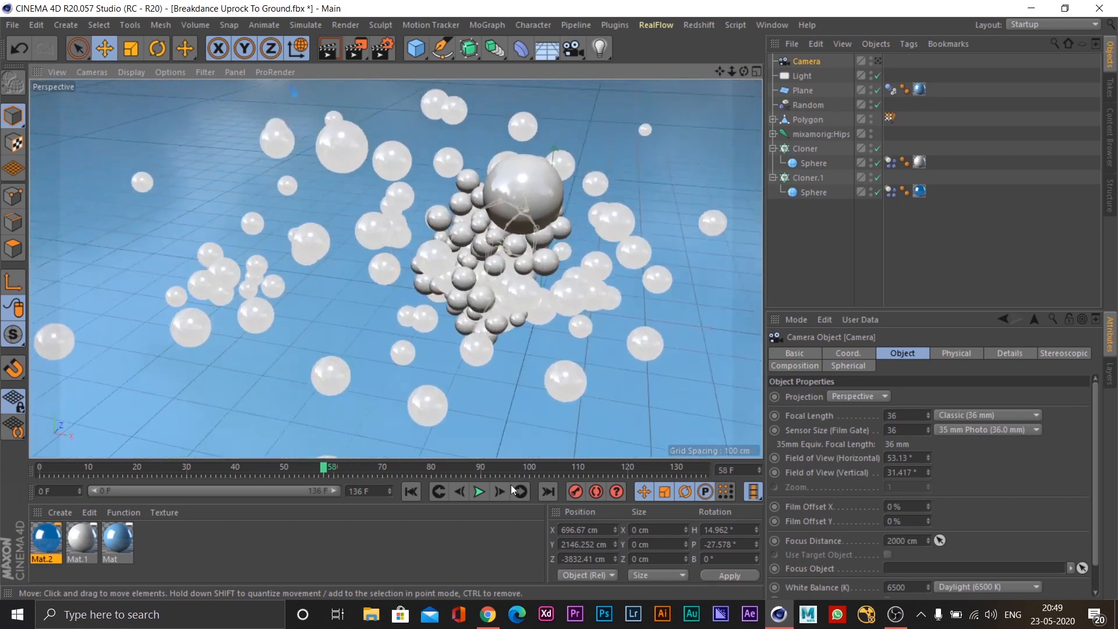
click(411, 491)
alt+drag(573, 218, 526, 245)
click(878, 60)
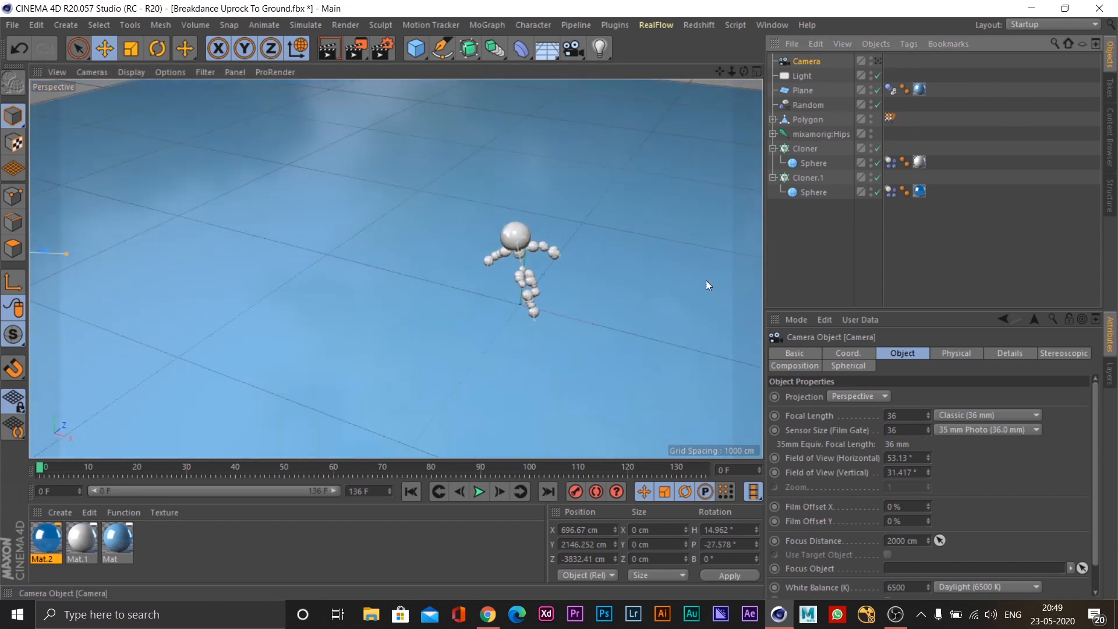
click(878, 61)
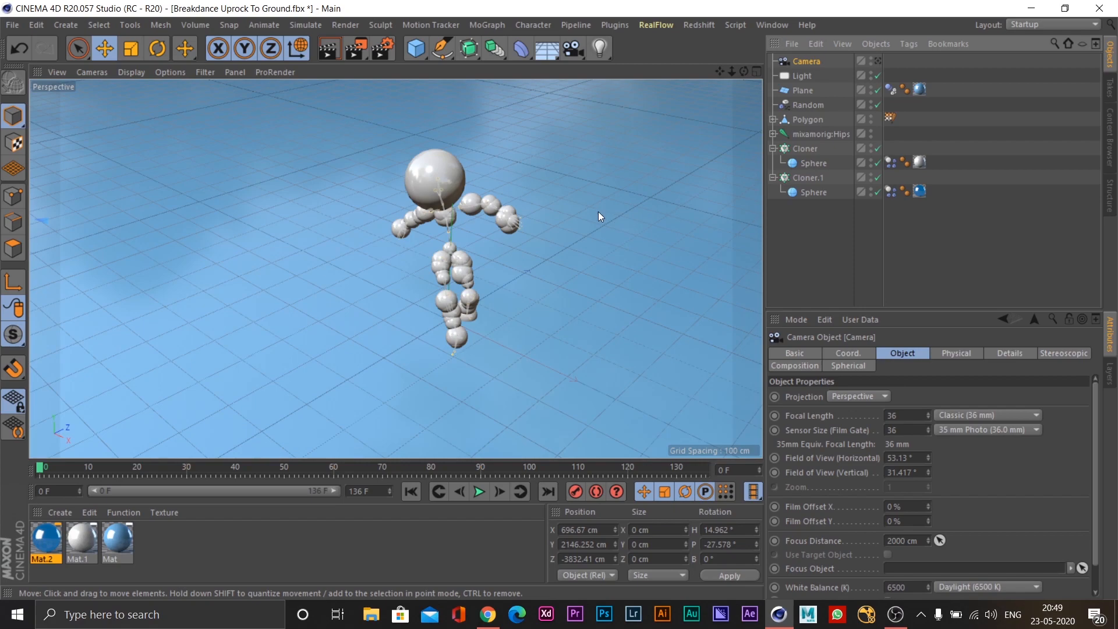
alt+middle_drag(534, 243, 501, 240)
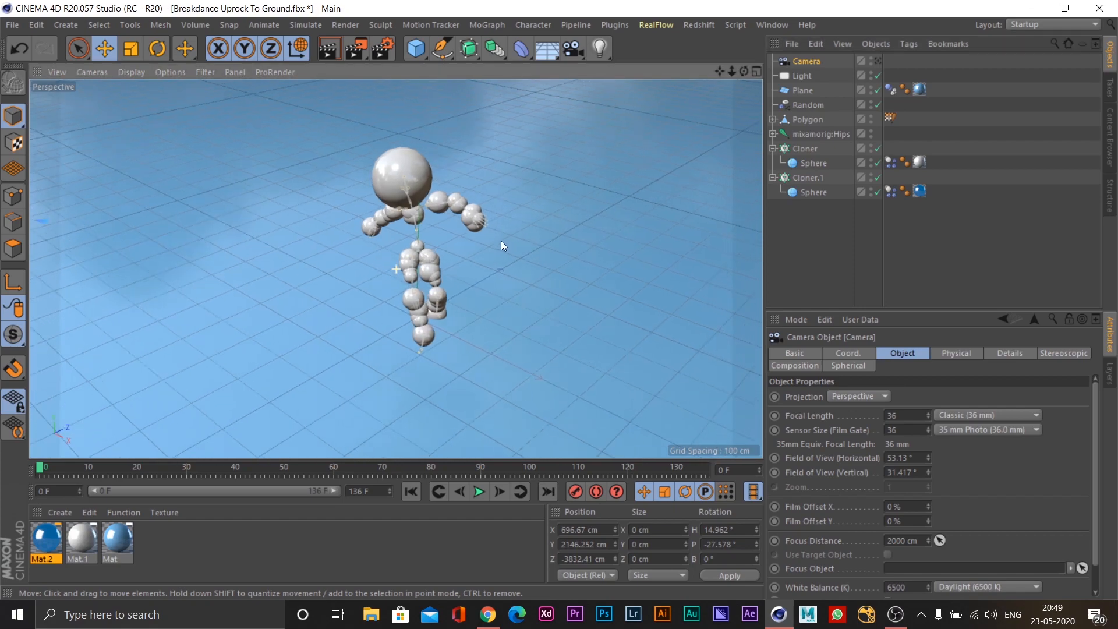
click(876, 62)
Step: Move the camera close to the figure at about X 681, Y 691, Z -934 cm and test-render frame 0
alt+drag(544, 230, 336, 238)
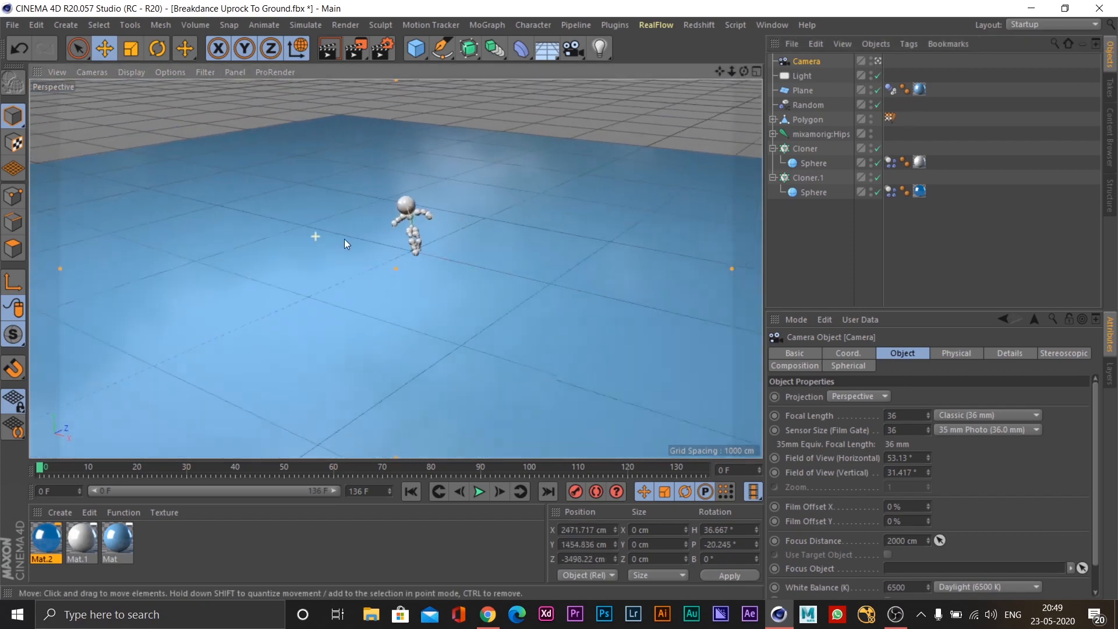
alt+right_drag(315, 236, 438, 233)
alt+middle_drag(438, 233, 281, 271)
alt+right_drag(281, 270, 404, 271)
alt+drag(405, 273, 405, 287)
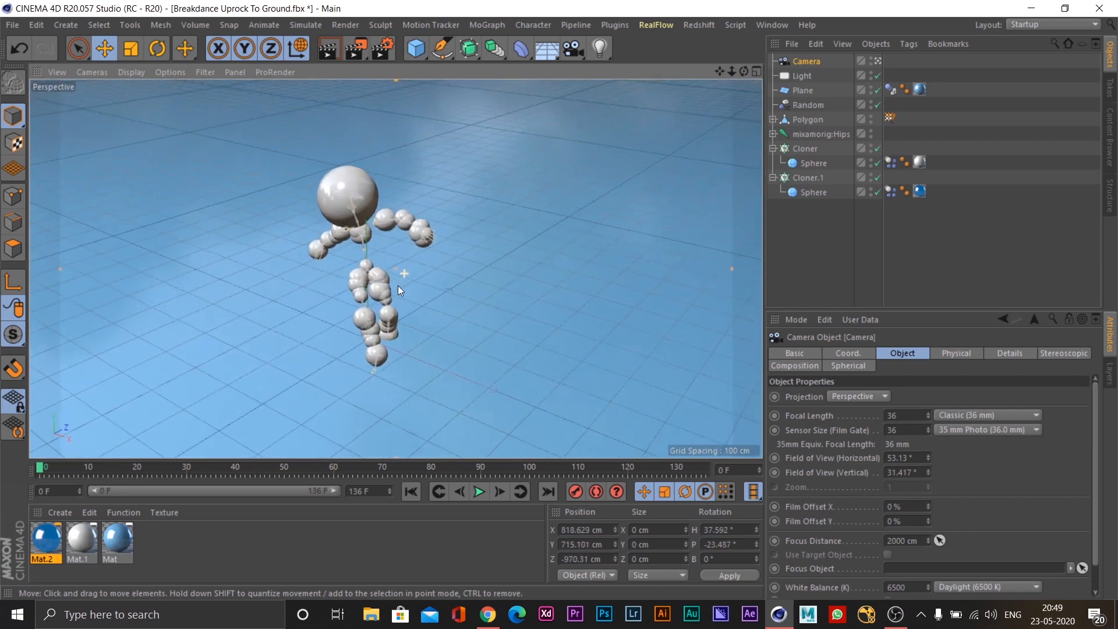
alt+right_drag(405, 288, 439, 278)
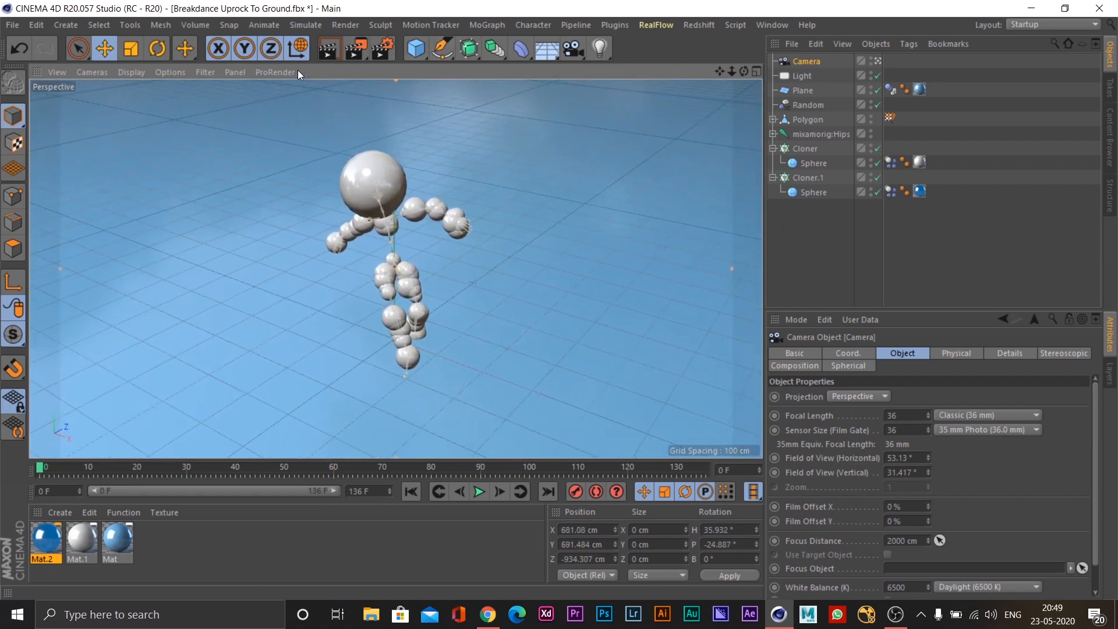
click(338, 51)
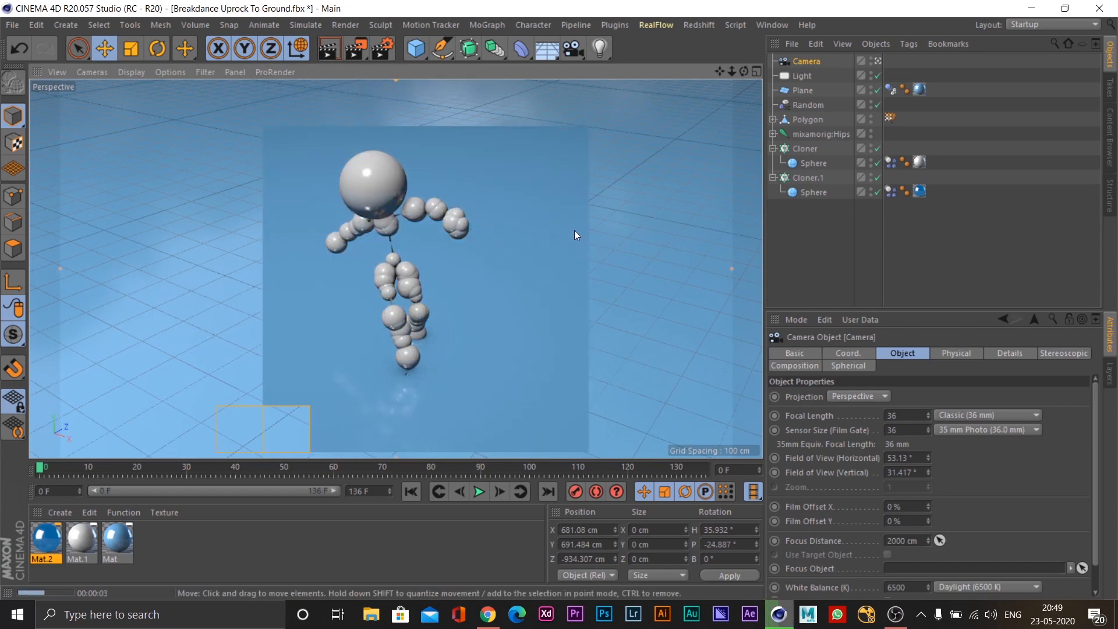
click(575, 231)
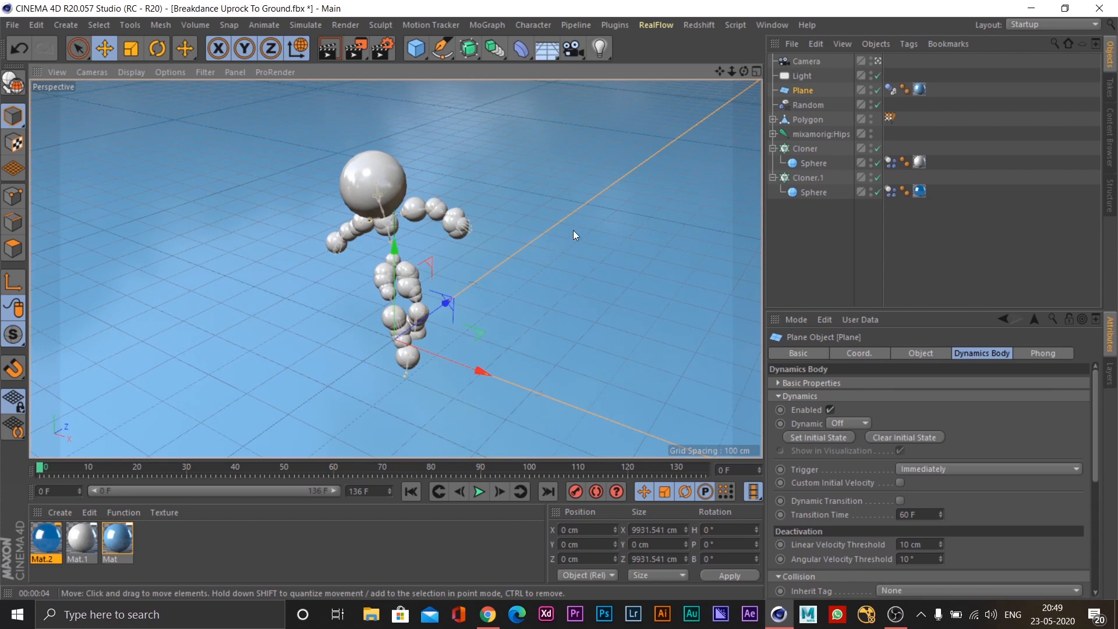
Step: Replay the simulation from frame 0, stop at frame 55 and test-render the camera view
click(484, 492)
click(411, 492)
click(478, 492)
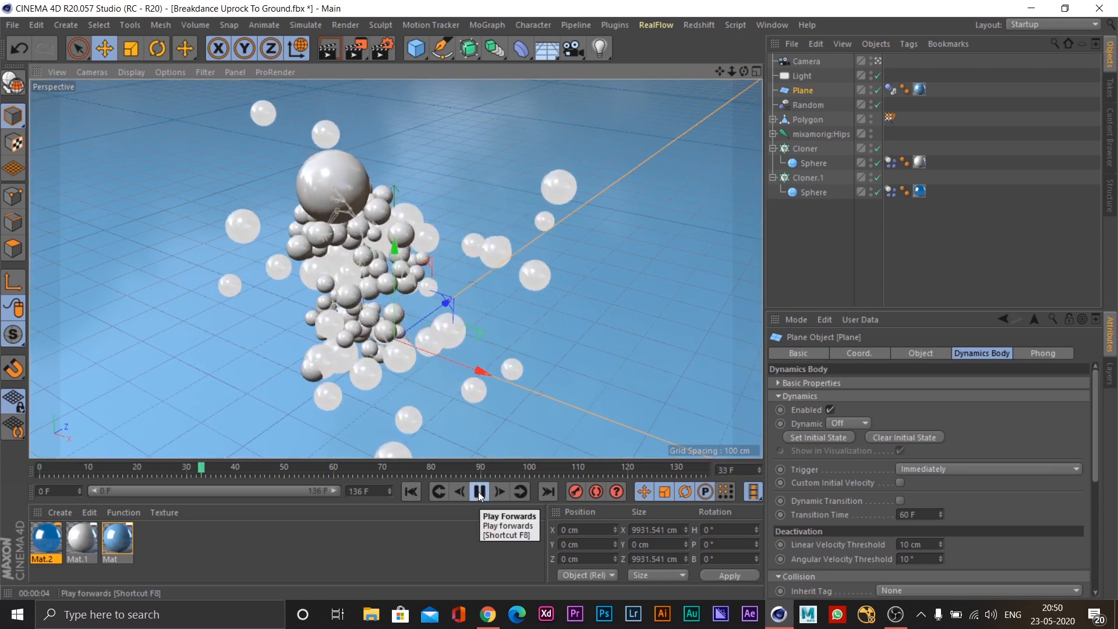
click(412, 492)
click(484, 492)
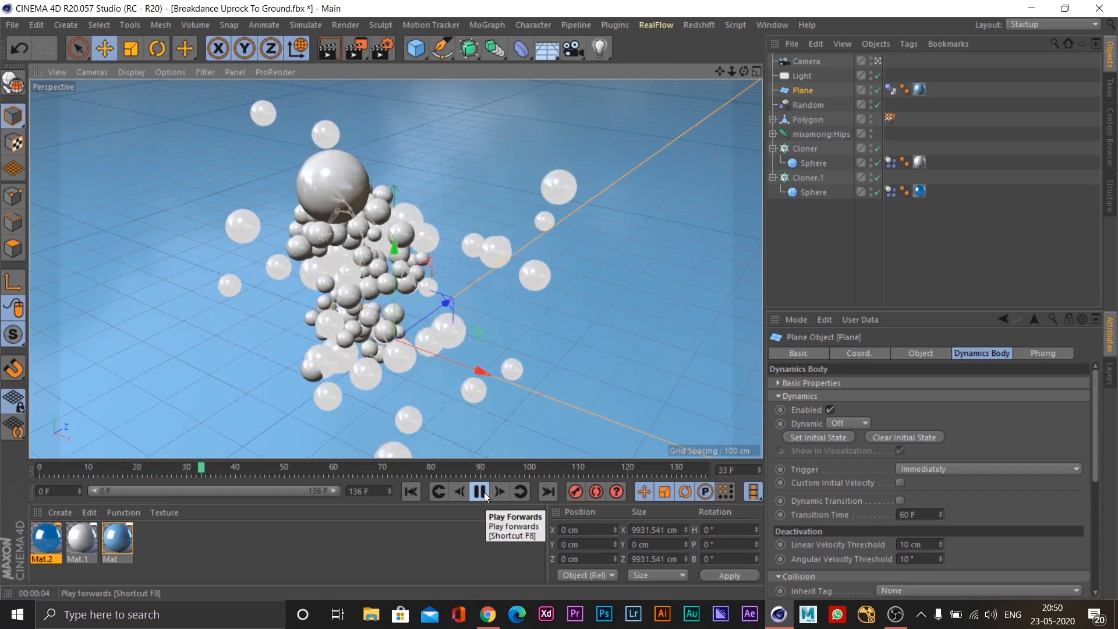
click(484, 490)
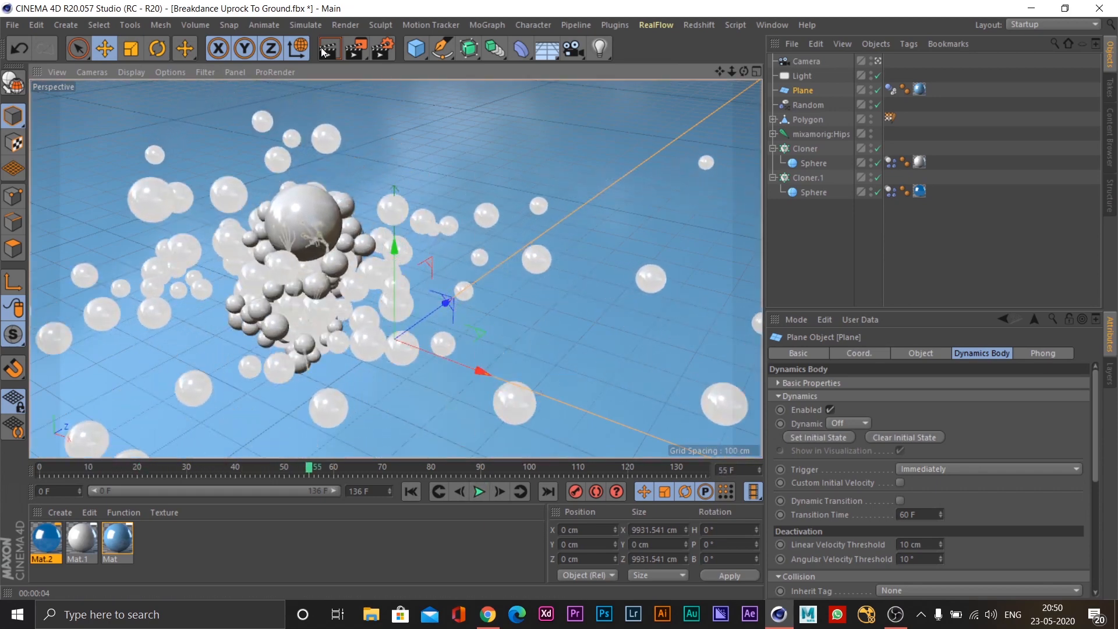
click(324, 48)
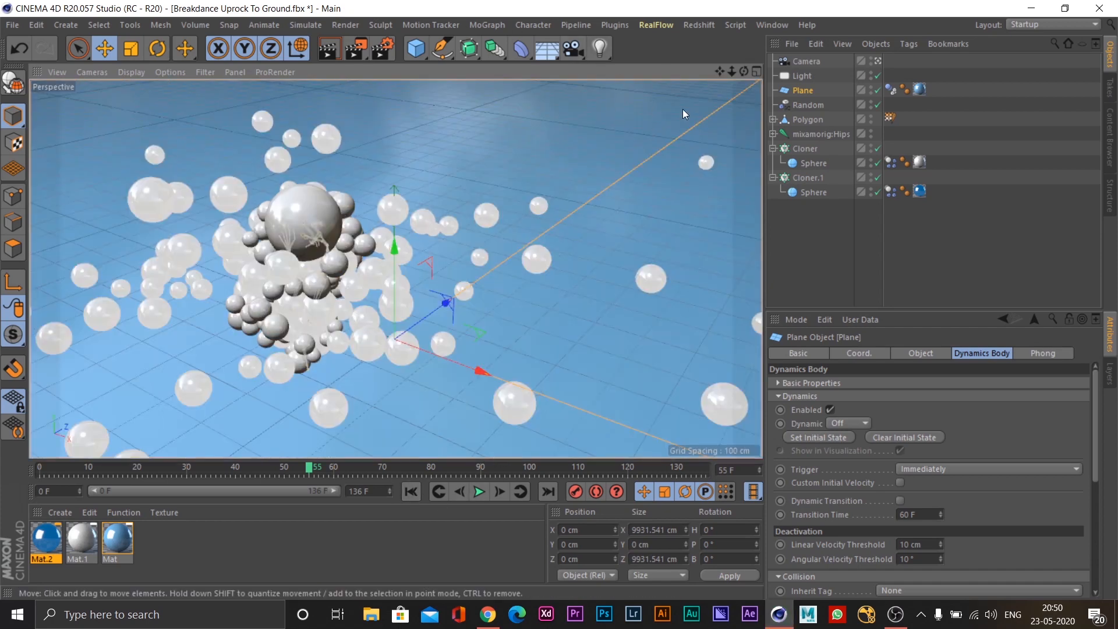
Step: Add an HDRI Studio Rig and hide the blue Plane floor in both the viewport and the render
click(611, 23)
click(639, 60)
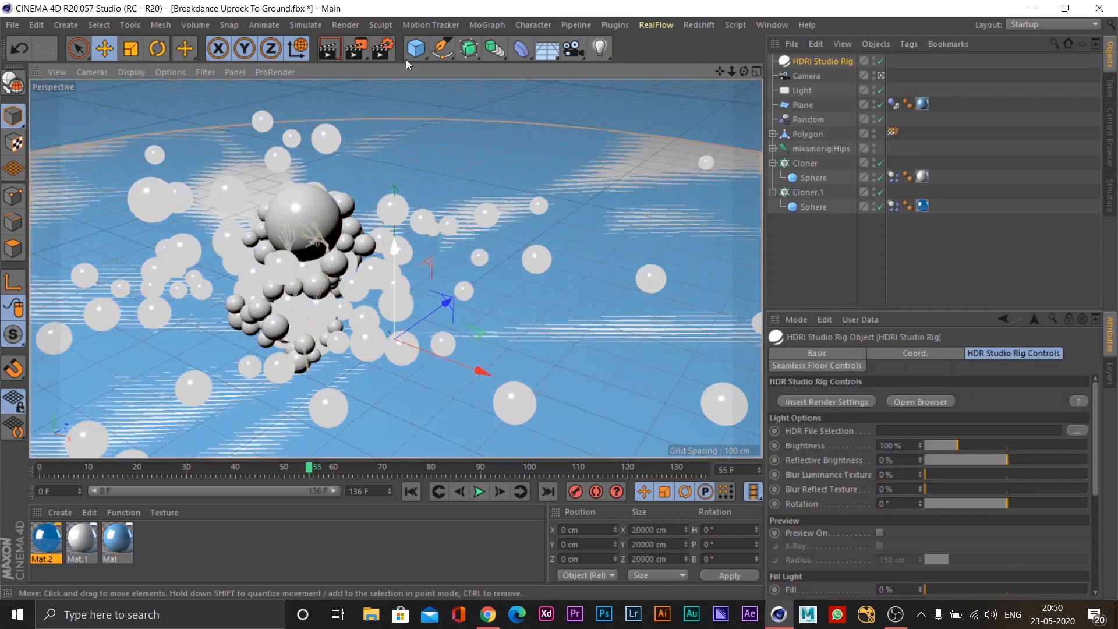
click(806, 104)
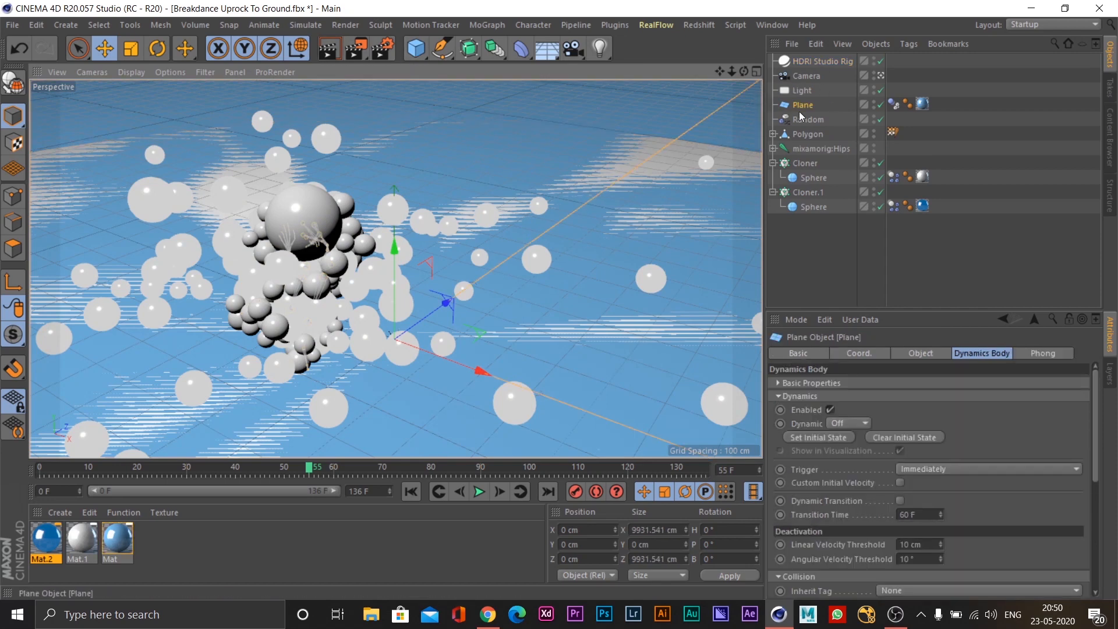
click(874, 102)
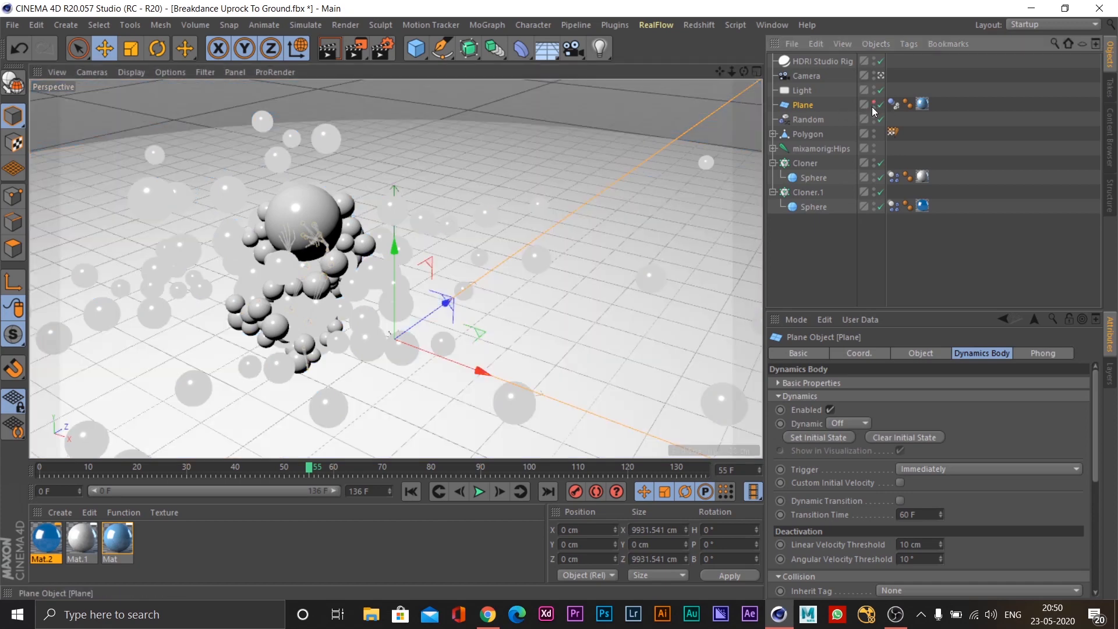
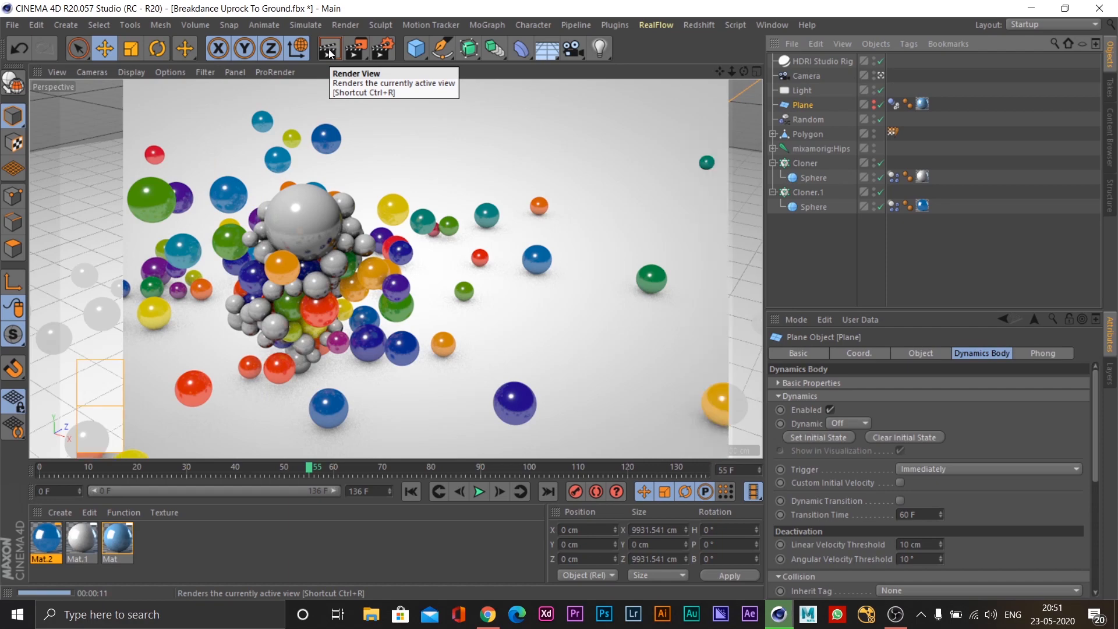
click(376, 266)
Step: Set Mat.1's GGX reflection layer to 21% opacity with 43% Specular Strength and test-render frame 55
double_click(76, 540)
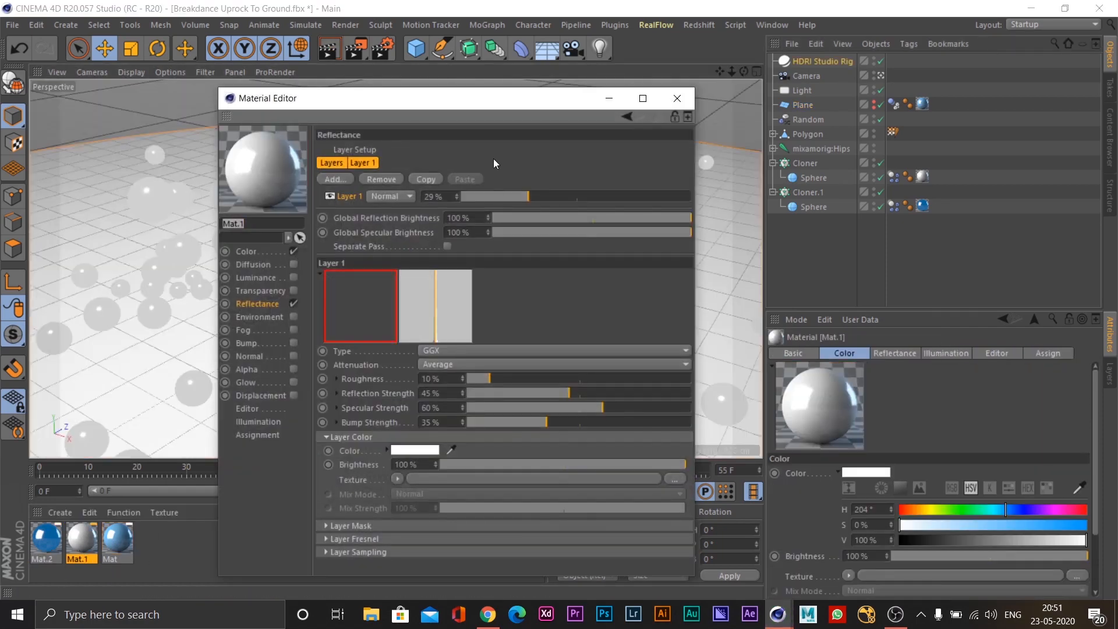
drag(498, 100, 555, 79)
click(309, 232)
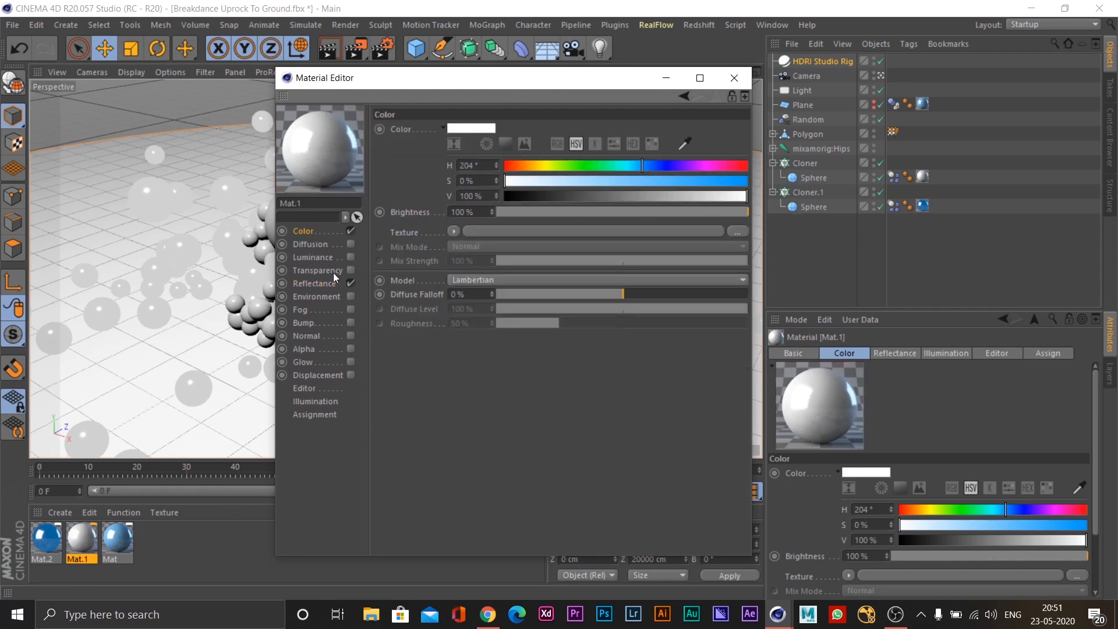
click(314, 284)
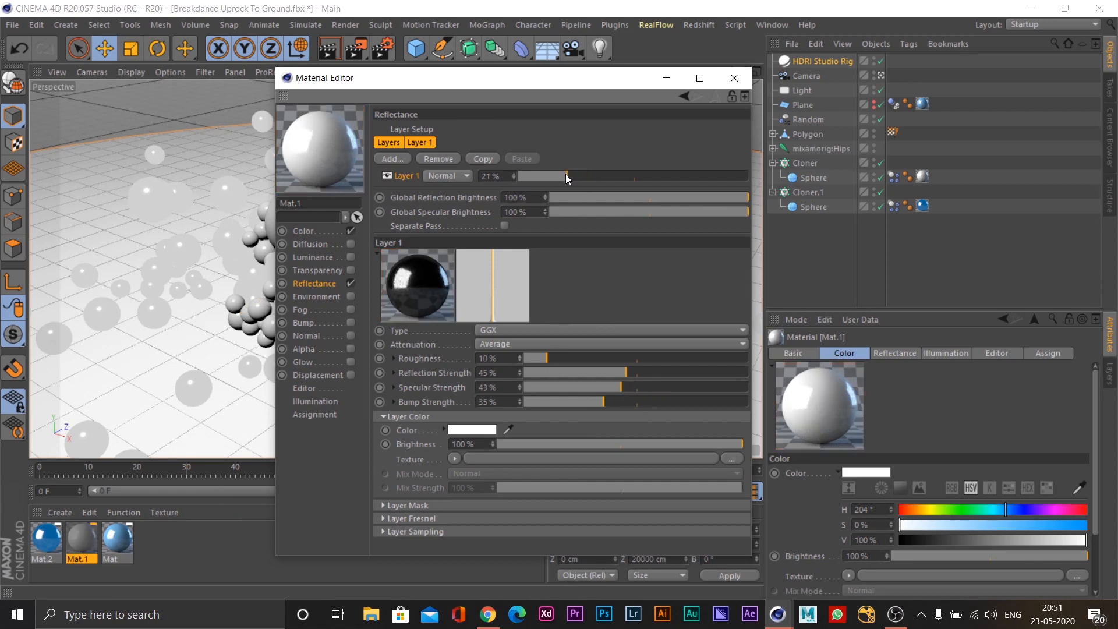
click(734, 77)
click(322, 54)
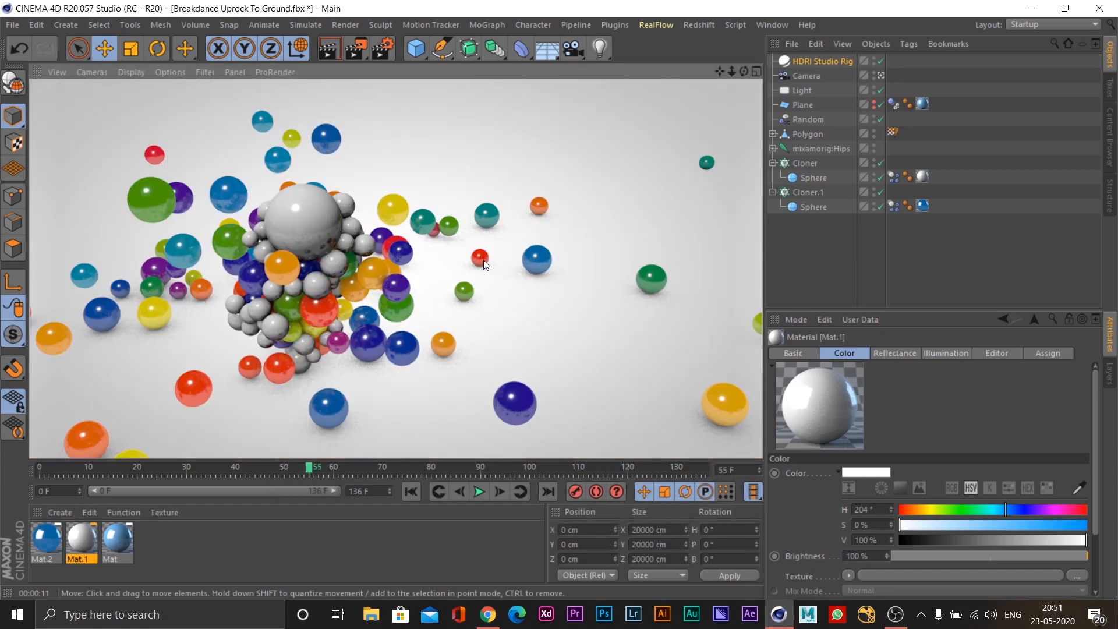
click(317, 200)
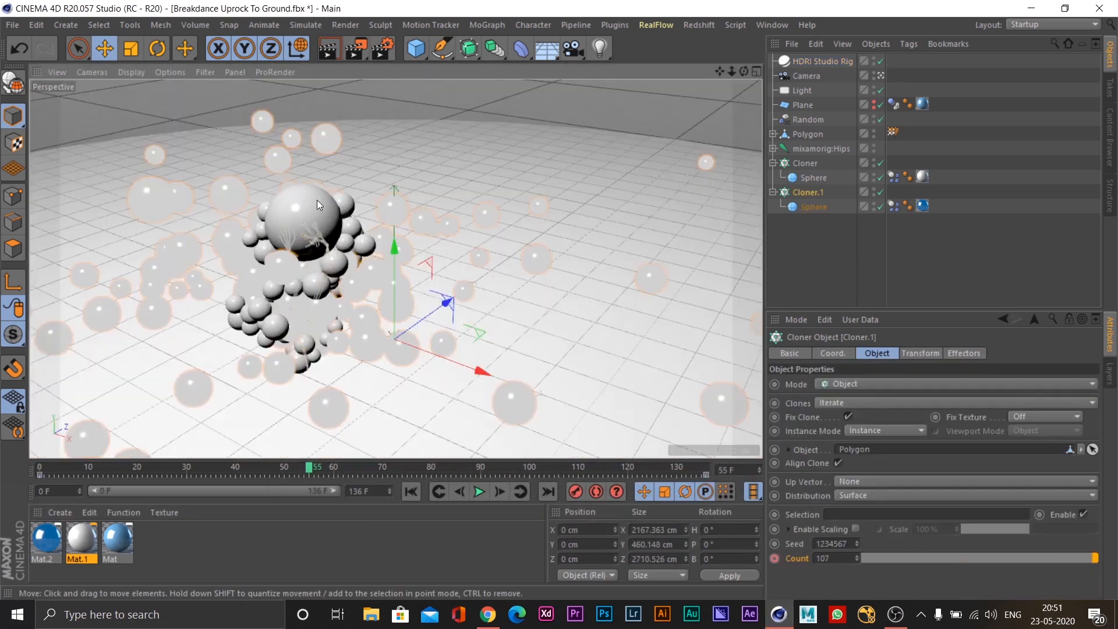
Step: Centre the figure in the camera view, replay the simulation to frame 49 and test-render that frame
alt+middle_drag(384, 239, 486, 225)
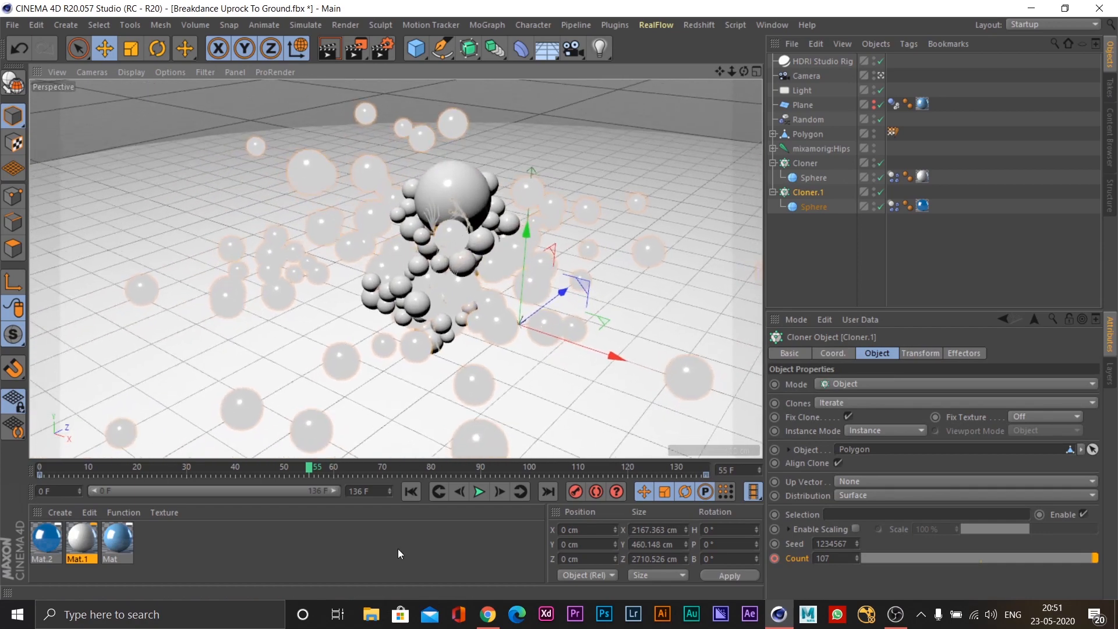
click(412, 492)
click(478, 492)
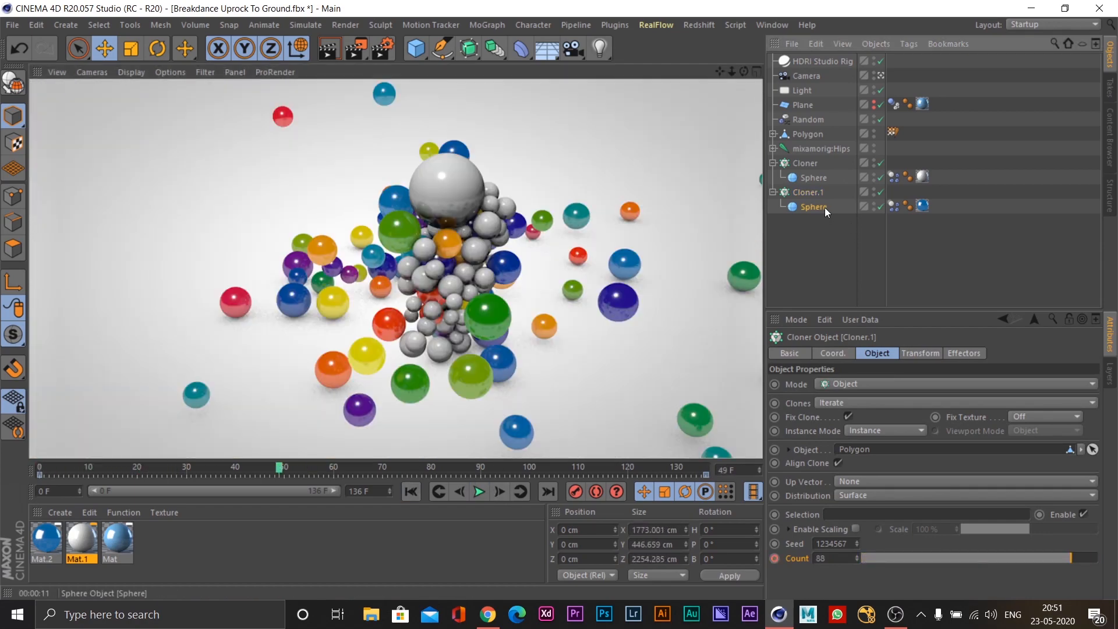
Step: Check which effectors are assigned to Cloner.1, the cloner of the multicolored spheres
click(824, 207)
click(819, 194)
click(964, 353)
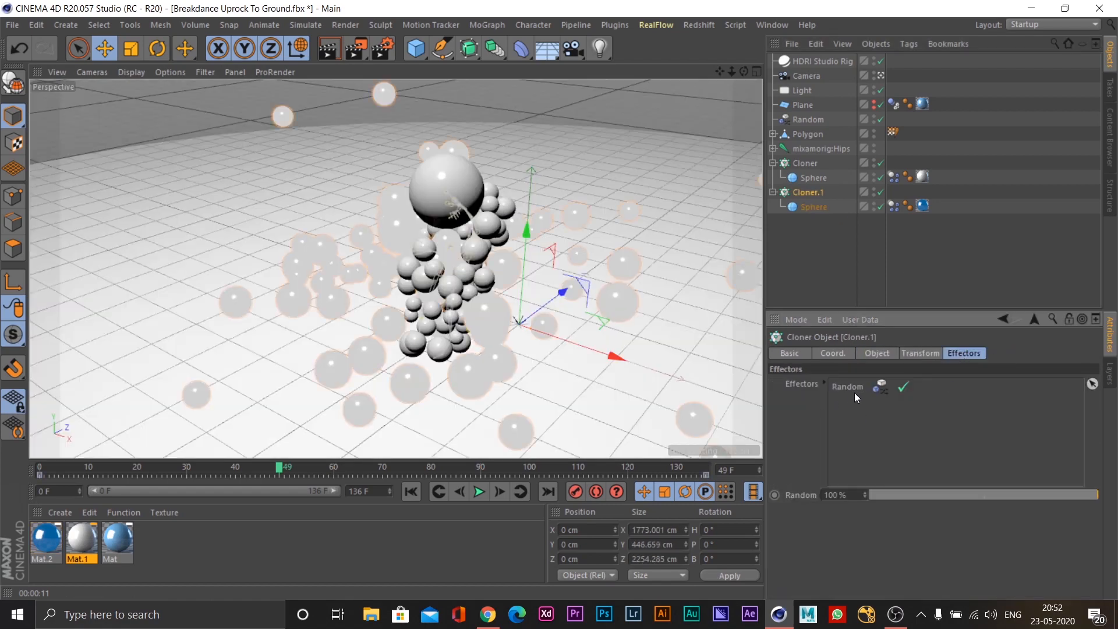
Step: Orbit the camera to a higher, more frontal angle, replay the simulation to frame 109 and test-render it
alt+drag(455, 268, 513, 283)
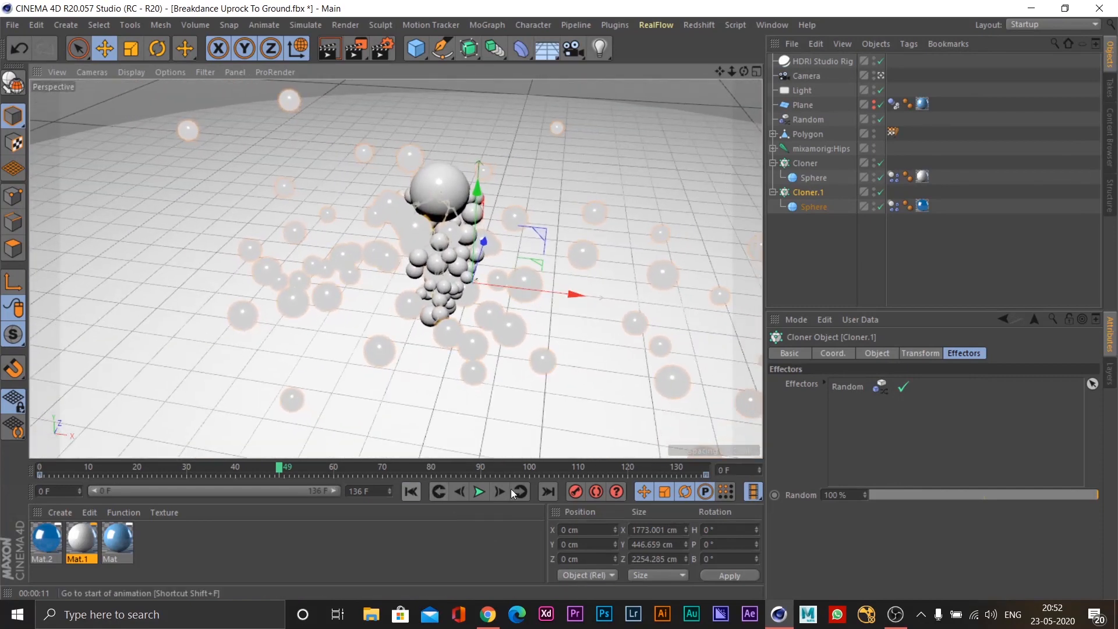
click(438, 492)
click(479, 492)
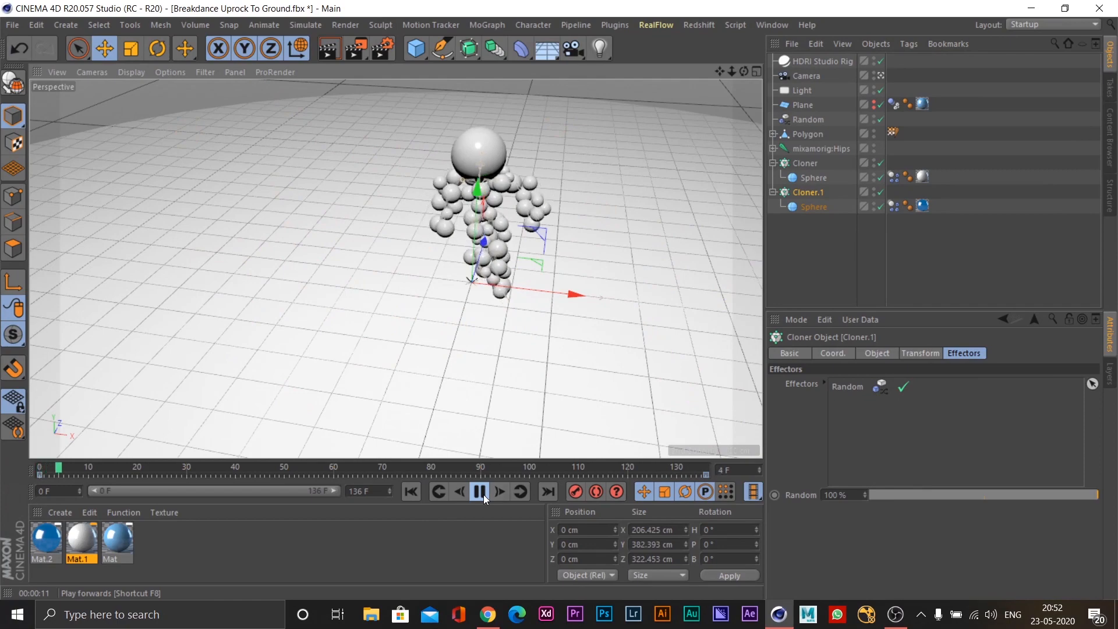
click(330, 52)
click(443, 301)
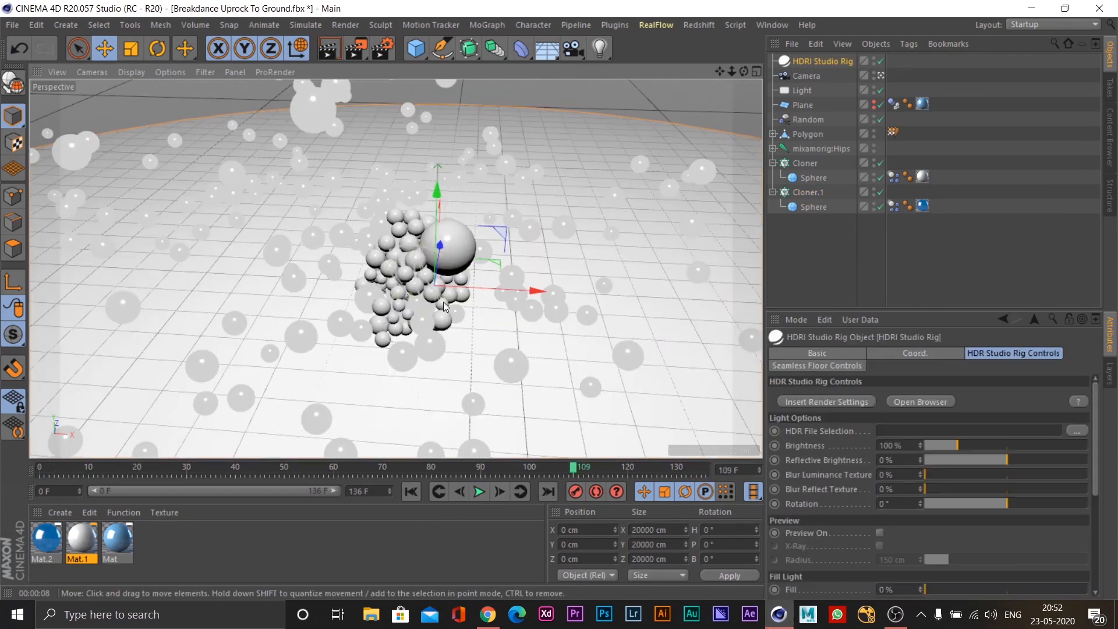
Step: Turn the camera slightly around the figure and replay the simulation from the start
alt+drag(442, 302, 410, 303)
click(480, 492)
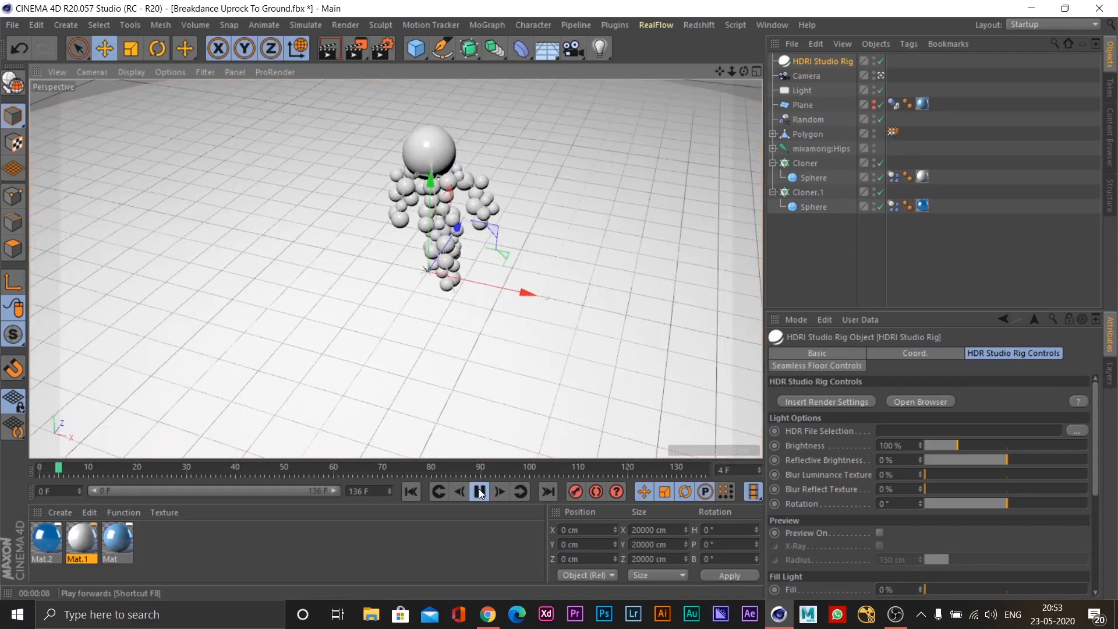